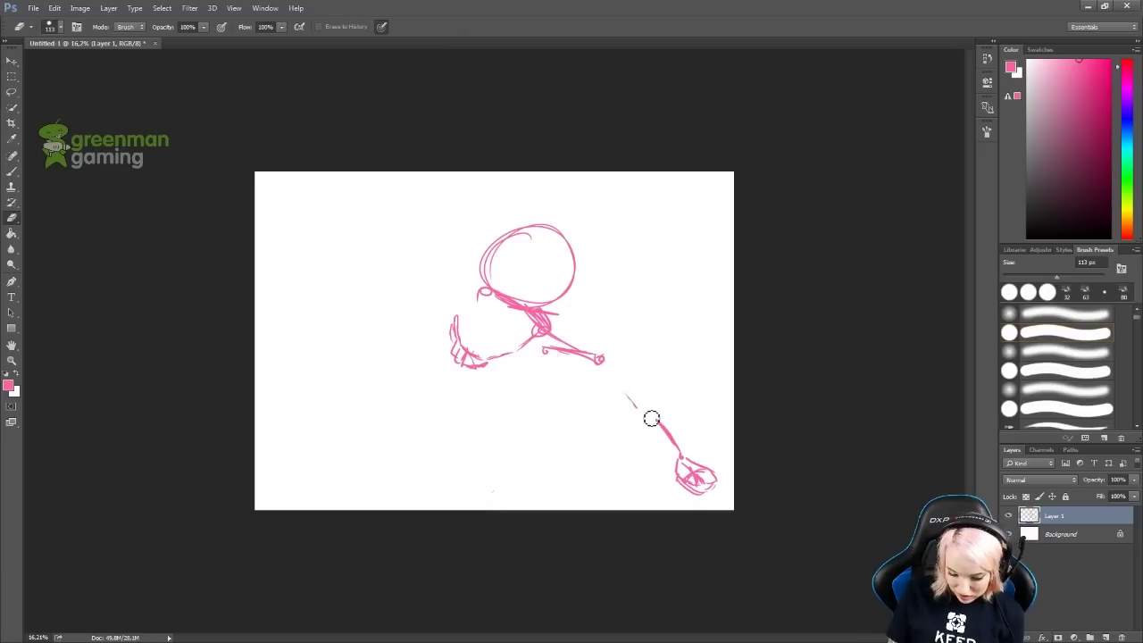
Sketch the torso outline and raised arm beneath the character's round head, undoing stray strokes.
drag(503, 308, 516, 352)
key(ctrl+alt+z)
key(ctrl+alt+z)
drag(497, 305, 550, 350)
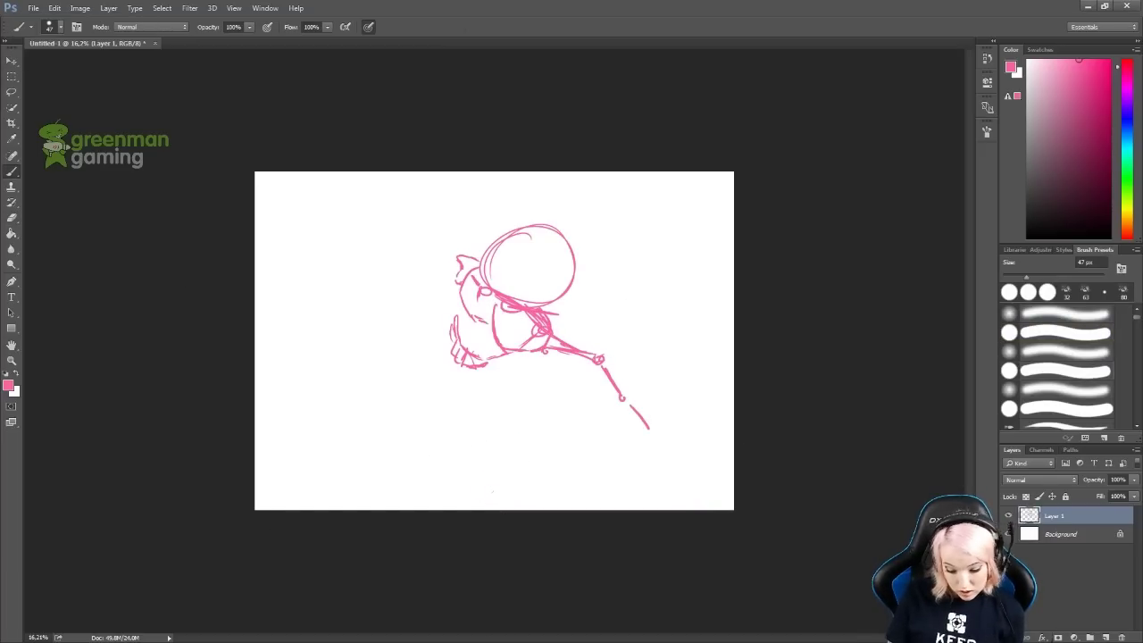
Sketch the hips and the long back leg stretched out diagonally, undoing unwanted strokes.
key(ctrl+alt+z)
key(ctrl+alt+z)
key(ctrl+alt+z)
mouse_move(558, 335)
mouse_down()
mouse_move(625, 335)
mouse_move(612, 335)
mouse_up()
key(ctrl+shift+z)
drag(633, 380, 778, 562)
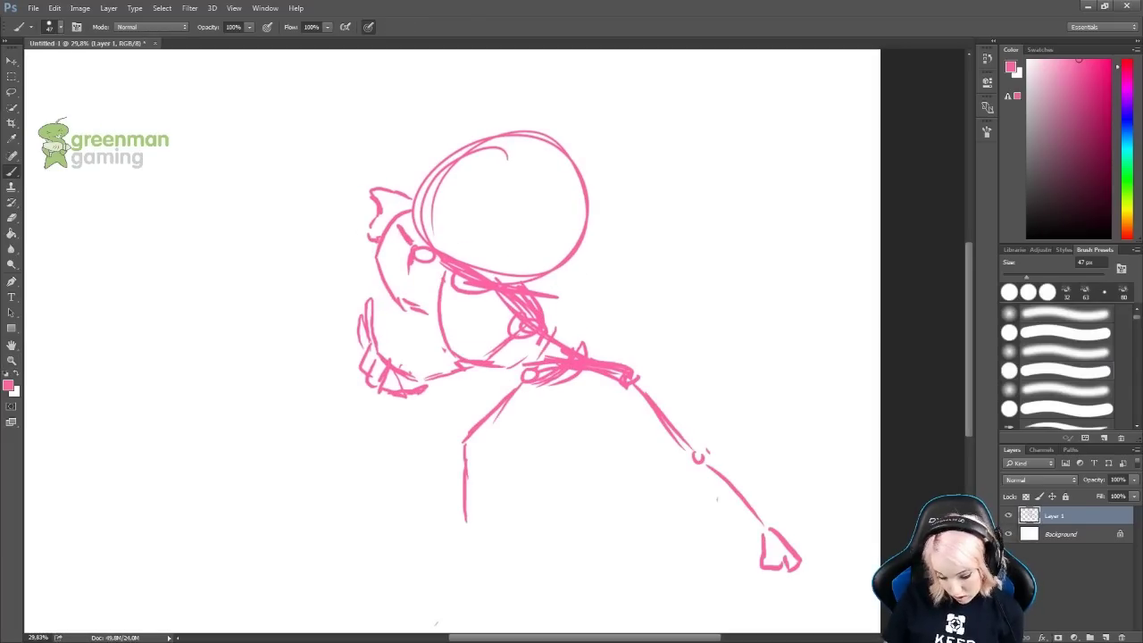
Erase the bent front leg's shin, redraw that leg, and sketch the foot of the stretched back leg.
key(e)
drag(464, 442, 464, 523)
key(b)
key(ctrl+alt+z)
mouse_move(527, 391)
mouse_down()
mouse_move(482, 545)
mouse_move(427, 564)
mouse_move(509, 560)
mouse_up()
drag(759, 536, 797, 547)
Sketch a thick staff running diagonally from beyond the raised hand to behind the character's back.
key(space)
mouse_move(547, 373)
mouse_down()
mouse_move(654, 374)
mouse_move(641, 499)
mouse_up()
drag(465, 321, 301, 235)
mouse_move(635, 406)
mouse_down()
mouse_move(801, 469)
mouse_move(799, 495)
mouse_up()
mouse_move(460, 344)
mouse_down()
mouse_move(299, 259)
mouse_move(277, 234)
mouse_up()
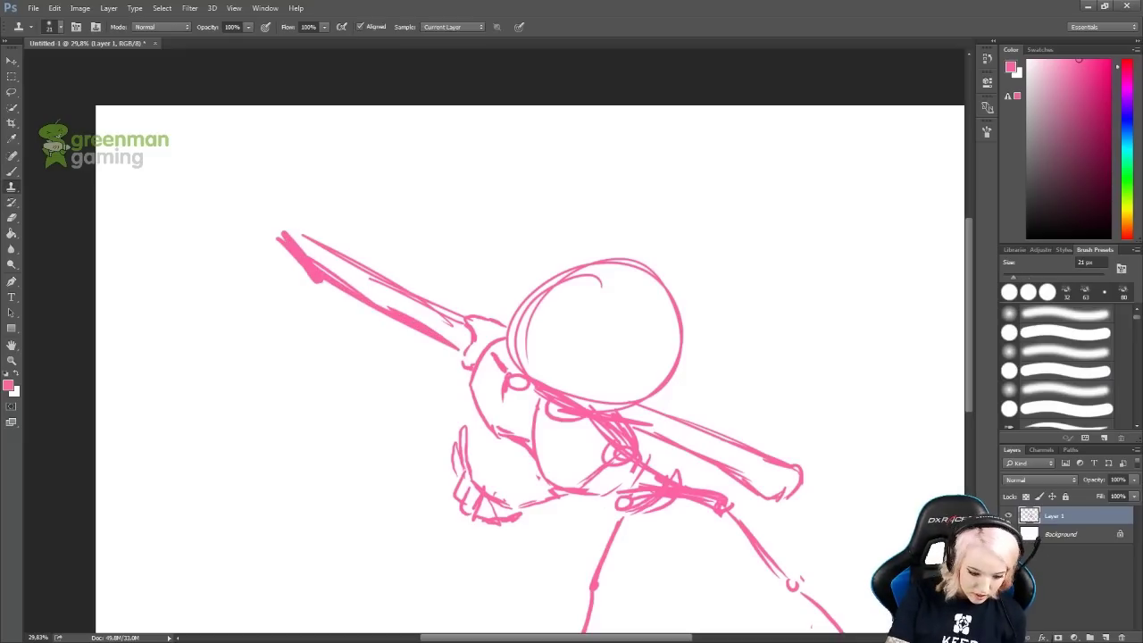
Undo the last staff strokes and sketch a curved head at the staff's upper end.
key(ctrl+alt+z)
key(ctrl+alt+z)
mouse_move(416, 323)
mouse_down()
mouse_move(350, 252)
mouse_move(276, 341)
mouse_move(238, 294)
mouse_move(303, 339)
mouse_move(329, 416)
mouse_move(251, 400)
mouse_move(211, 266)
mouse_up()
Draw the crossing face guidelines on the round head and add two pointed ears.
key(space)
drag(502, 233, 663, 259)
mouse_move(596, 138)
mouse_down()
mouse_move(558, 299)
mouse_move(571, 304)
mouse_up()
drag(635, 203, 662, 250)
drag(488, 236, 507, 189)
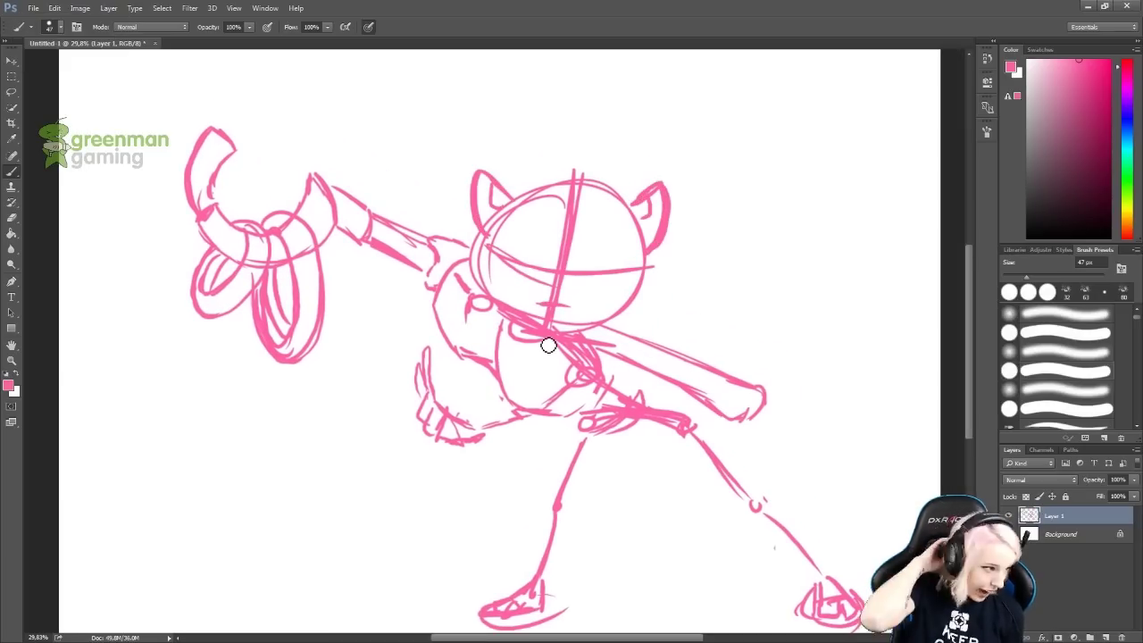
Erase the torso, lower arm, hips and both legs, keeping the head and the staff.
key(space)
drag(775, 511, 771, 465)
key(e)
mouse_move(437, 294)
mouse_down()
mouse_move(678, 375)
mouse_move(837, 534)
mouse_up()
Redraw the lower arm with its hand and sketch a slanted spine line from the shoulders to the hips.
key(b)
key(space)
drag(571, 232, 456, 232)
mouse_move(449, 328)
mouse_down()
mouse_move(370, 369)
mouse_move(257, 345)
mouse_up()
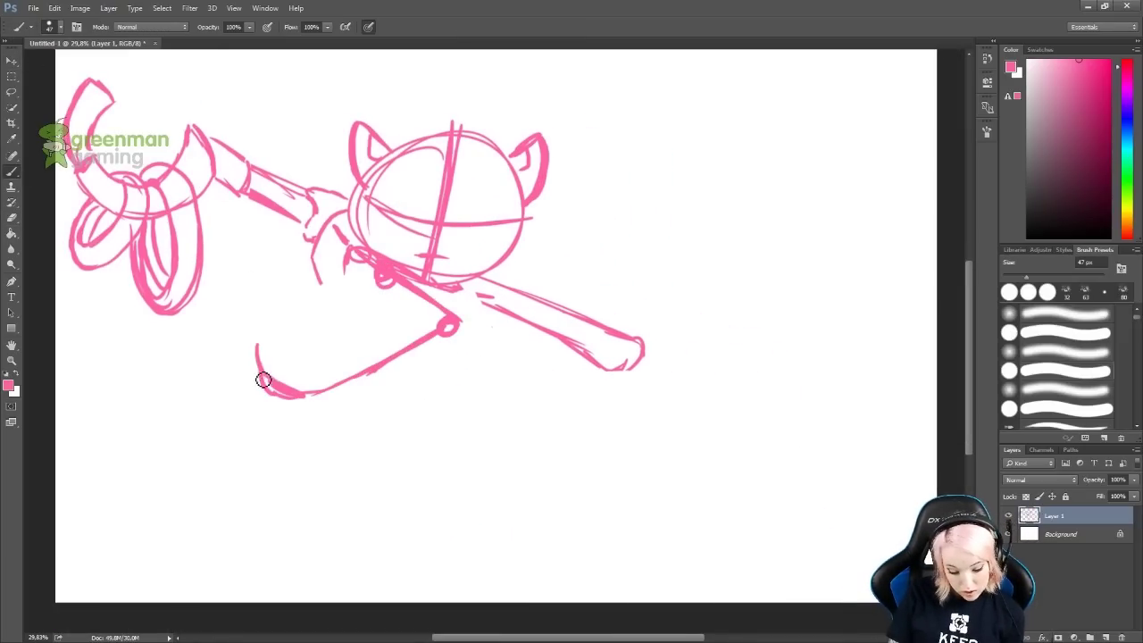
key(ctrl+alt+z)
drag(456, 328, 524, 357)
mouse_move(428, 288)
mouse_down()
mouse_move(557, 371)
mouse_move(616, 375)
mouse_up()
Redraw the bent front leg with its foot and the long back leg stretching diagonally behind.
mouse_move(500, 379)
mouse_down()
mouse_move(422, 436)
mouse_move(384, 537)
mouse_up()
drag(625, 393, 858, 564)
drag(627, 382, 804, 528)
key(ctrl+alt+z)
drag(385, 532, 413, 561)
Sketch the chest outline and the hip area connecting the torso to the legs.
drag(395, 284, 411, 345)
drag(413, 348, 472, 366)
drag(466, 291, 489, 361)
mouse_move(514, 393)
mouse_down()
mouse_move(580, 357)
mouse_move(703, 414)
mouse_move(667, 360)
mouse_up()
Lower the opacity of Layer 1 to 48%.
key(v)
key(space)
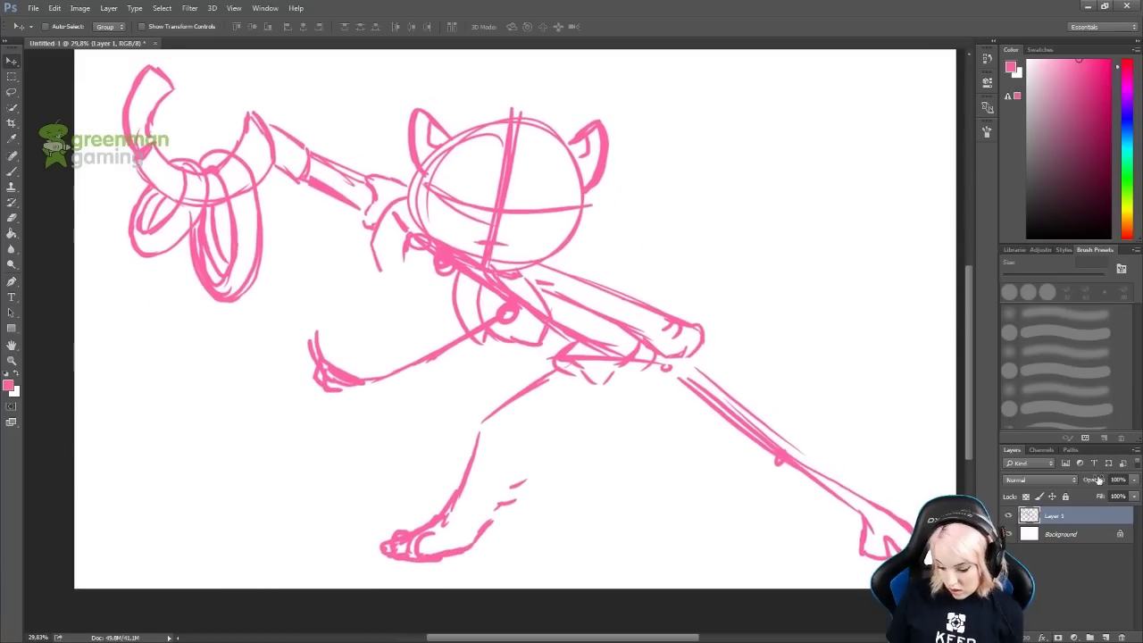
key(4)
key(8)
Sketch hair strands falling around both sides of the face, undoing a stray strand.
drag(548, 251, 507, 301)
key(b)
drag(536, 359, 541, 407)
key(ctrl+alt+z)
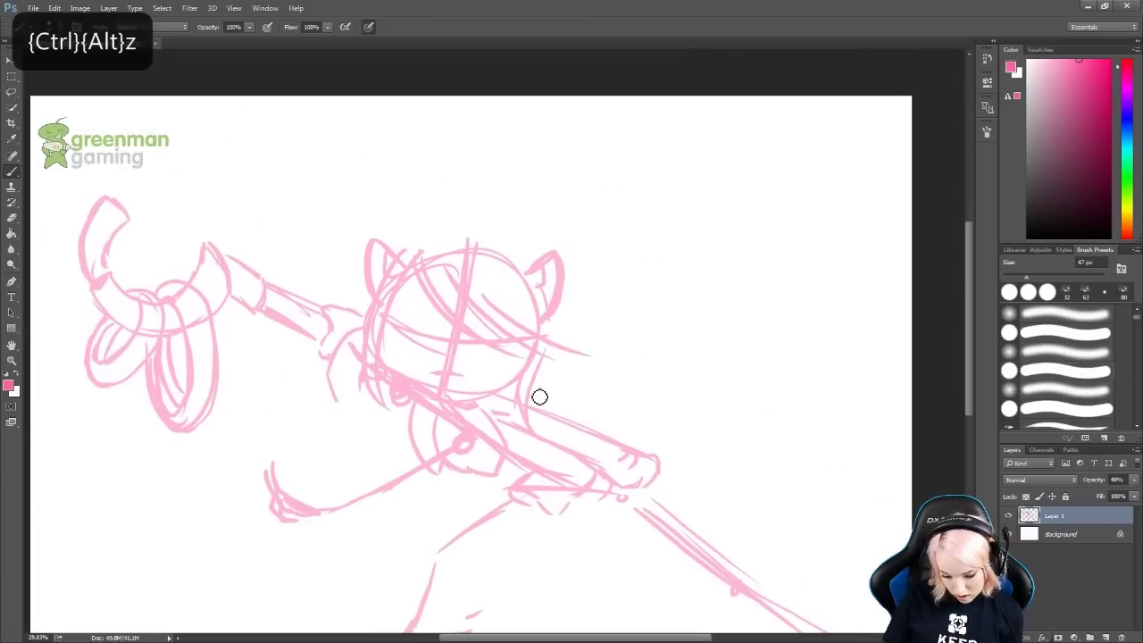
drag(546, 316, 597, 345)
drag(343, 276, 350, 391)
Sketch the tousled hair outline above the head, its spiky side tufts and the two flying braids.
drag(382, 239, 581, 180)
drag(554, 240, 600, 273)
drag(561, 373, 696, 313)
mouse_move(359, 306)
mouse_down()
mouse_move(334, 235)
mouse_move(364, 267)
mouse_up()
key(ctrl+alt+z)
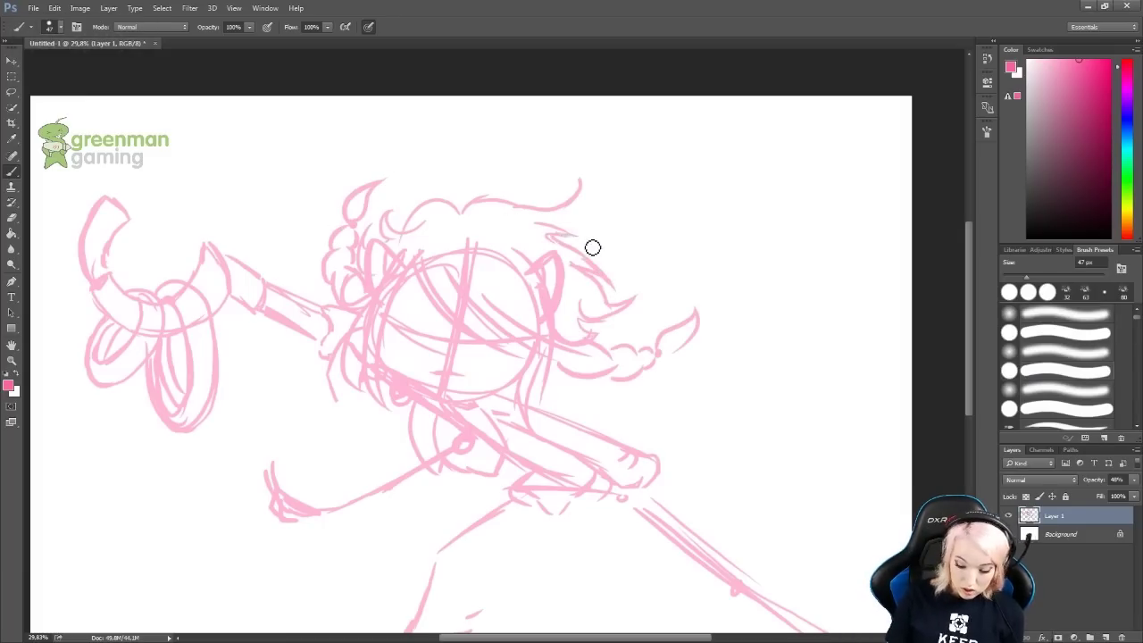
drag(463, 346, 520, 229)
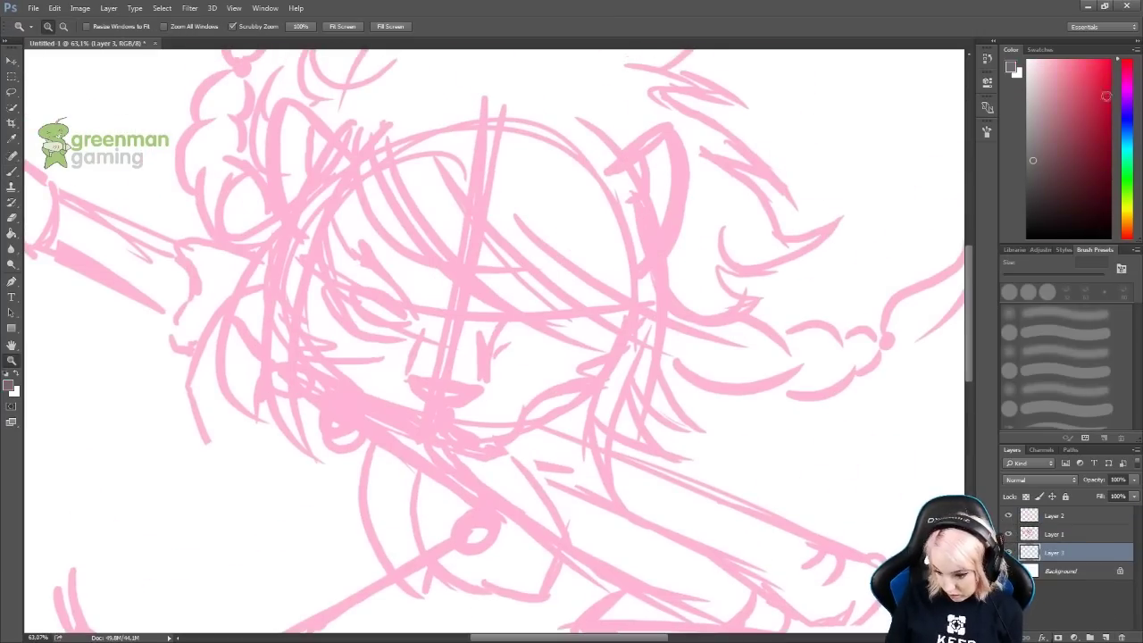
Fill Layer 3 beneath the sketch with green, then paint the solid white face shape on Layer 2.
click(152, 396)
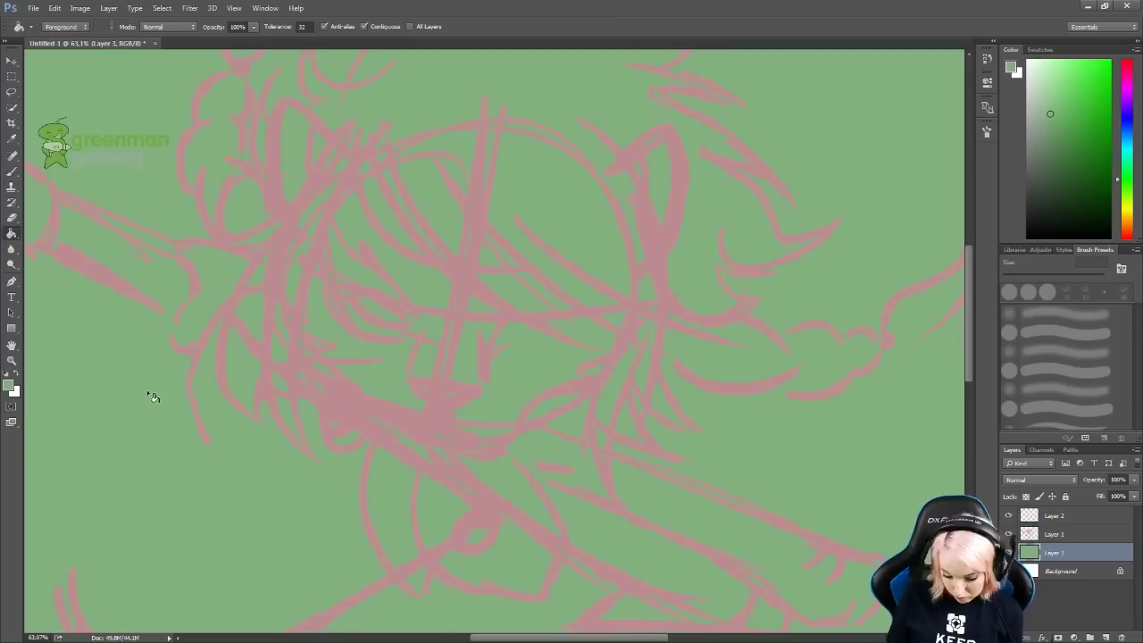
click(1053, 515)
key(b)
mouse_move(392, 406)
mouse_down()
mouse_move(598, 308)
mouse_move(616, 254)
mouse_up()
drag(263, 290, 420, 406)
mouse_move(268, 196)
mouse_down()
mouse_move(429, 384)
mouse_move(429, 349)
mouse_move(589, 304)
mouse_move(323, 278)
mouse_move(523, 263)
mouse_up()
drag(638, 296, 514, 438)
alt+click(622, 305)
key(ctrl+alt+z)
Paint light pink hair strands beside the white face, undoing strokes that miss the sketch.
mouse_move(205, 209)
mouse_down()
mouse_move(553, 384)
mouse_move(142, 429)
mouse_up()
drag(446, 401, 607, 314)
drag(321, 152, 299, 357)
key(ctrl+alt+z)
drag(304, 160, 268, 357)
mouse_move(294, 183)
mouse_down()
mouse_move(223, 241)
mouse_move(214, 268)
mouse_up()
drag(446, 268, 239, 334)
key(ctrl+alt+z)
Paint the light pink fringe edge, the lower hair strands and the outline of the side braid.
drag(547, 439, 491, 536)
mouse_move(362, 176)
mouse_down()
mouse_move(482, 361)
mouse_move(589, 393)
mouse_up()
key(ctrl+alt+z)
drag(500, 393, 652, 411)
drag(581, 446, 696, 384)
drag(687, 419, 777, 286)
drag(535, 357, 719, 495)
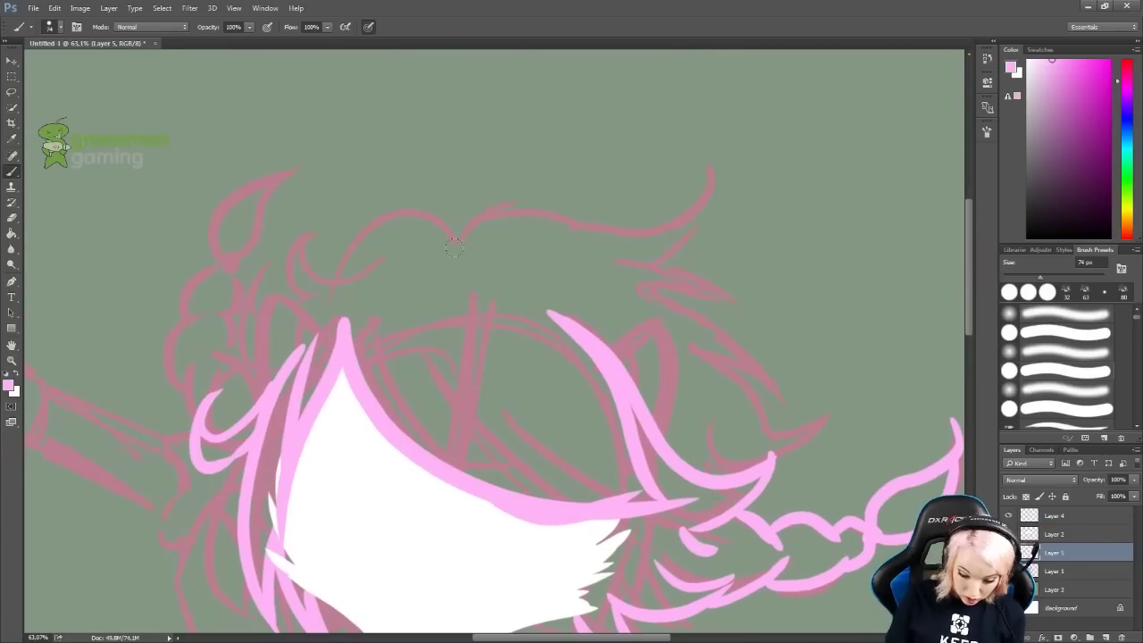
Paint the light pink outline of the hair's crown and the spiky tufts down its side.
drag(330, 268, 456, 255)
drag(356, 224, 299, 300)
drag(451, 258, 705, 152)
drag(616, 259, 786, 410)
drag(696, 353, 830, 473)
drag(745, 451, 817, 513)
Thicken and begin filling the fringe, side locks and crown of the hair with light pink.
mouse_move(286, 540)
mouse_down()
mouse_move(421, 474)
mouse_move(393, 295)
mouse_up()
drag(726, 471, 683, 454)
drag(706, 433, 719, 540)
drag(429, 223, 384, 331)
drag(411, 205, 375, 268)
mouse_move(383, 179)
mouse_down()
mouse_move(703, 399)
mouse_move(532, 166)
mouse_move(687, 170)
mouse_move(591, 229)
mouse_up()
key(ctrl+alt+z)
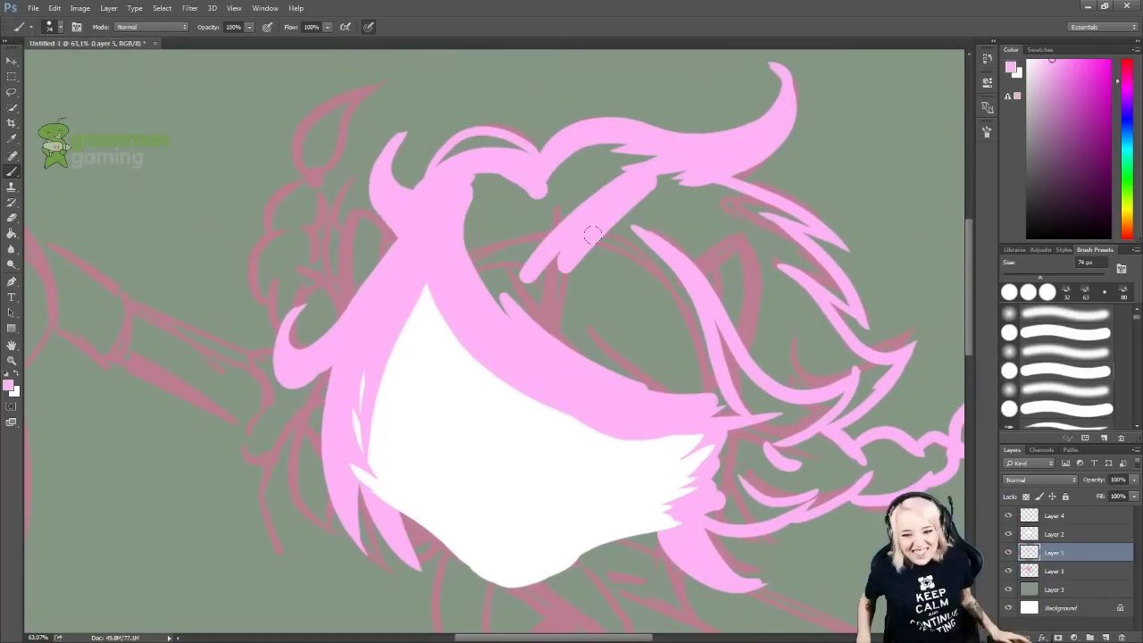
Fill the remaining hair area with solid light pink, leaving an opening for the ear.
mouse_move(625, 160)
mouse_down()
mouse_move(527, 206)
mouse_move(607, 339)
mouse_move(581, 242)
mouse_move(687, 357)
mouse_up()
mouse_move(821, 437)
mouse_down()
mouse_move(715, 500)
mouse_move(798, 416)
mouse_move(714, 241)
mouse_move(857, 375)
mouse_up()
mouse_move(804, 250)
mouse_down()
mouse_move(625, 224)
mouse_move(705, 241)
mouse_up()
drag(773, 67, 786, 85)
Paint the upright braid in solid light pink up to its pointed tip, undoing the unwanted strokes.
mouse_move(343, 183)
mouse_down()
mouse_move(303, 304)
mouse_move(379, 75)
mouse_up()
key(ctrl+alt+z)
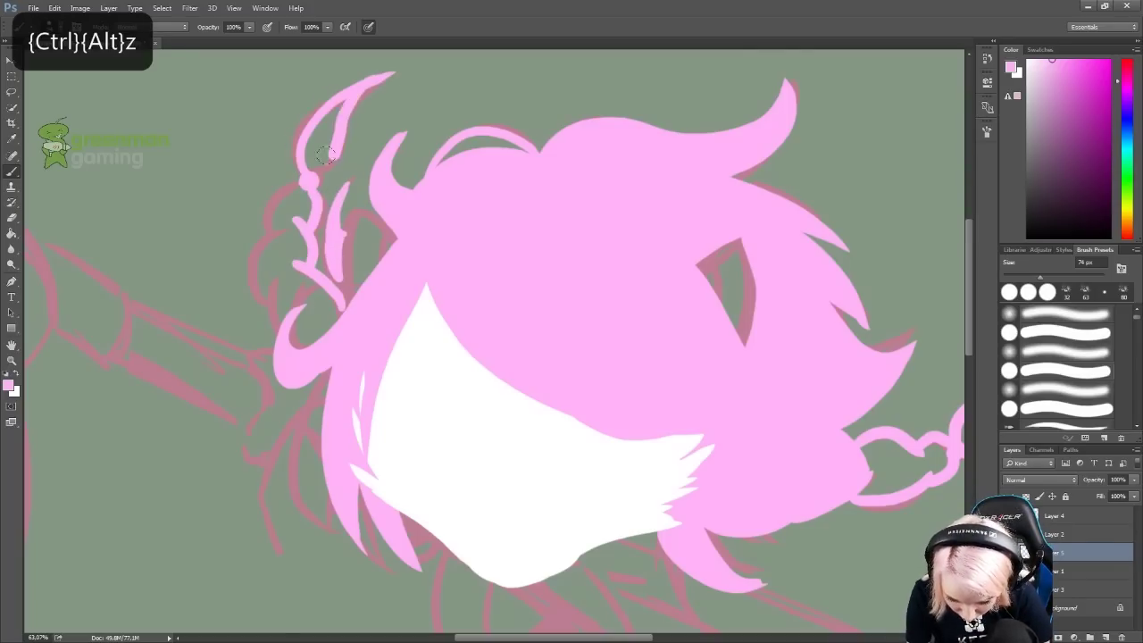
key(e)
key(ctrl+alt+z)
key(ctrl+alt+z)
key(ctrl+alt+z)
key(ctrl+alt+z)
key(b)
drag(271, 323, 306, 243)
mouse_move(341, 301)
mouse_down()
mouse_move(357, 273)
mouse_move(321, 120)
mouse_move(332, 134)
mouse_up()
Fill the side braid with solid light pink out to its curled tip.
mouse_move(757, 455)
mouse_down()
mouse_move(757, 379)
mouse_move(411, 378)
mouse_up()
drag(589, 375, 741, 277)
drag(625, 572, 789, 383)
drag(522, 266, 572, 265)
drag(572, 265, 572, 375)
Switch to the default black and paint both ears solid black on Layer 6.
key(b)
key(d)
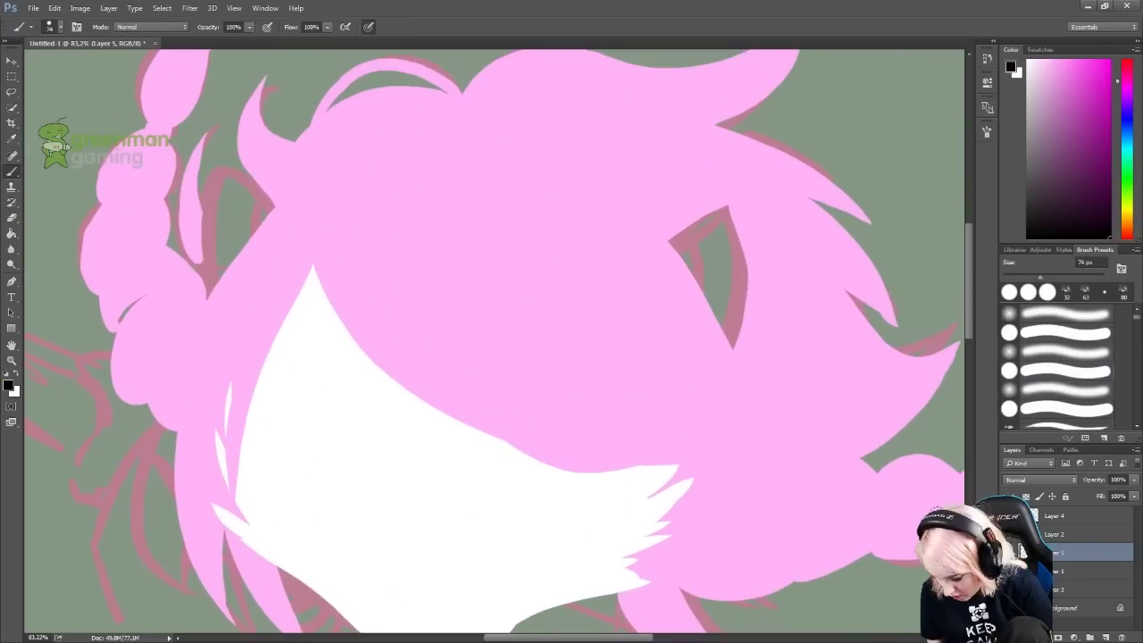
drag(668, 236, 732, 190)
key(ctrl+alt+z)
drag(732, 348, 761, 295)
mouse_move(215, 166)
mouse_down()
mouse_move(268, 214)
mouse_move(215, 268)
mouse_move(232, 232)
mouse_up()
mouse_move(679, 237)
mouse_down()
mouse_move(741, 267)
mouse_move(738, 215)
mouse_move(731, 303)
mouse_up()
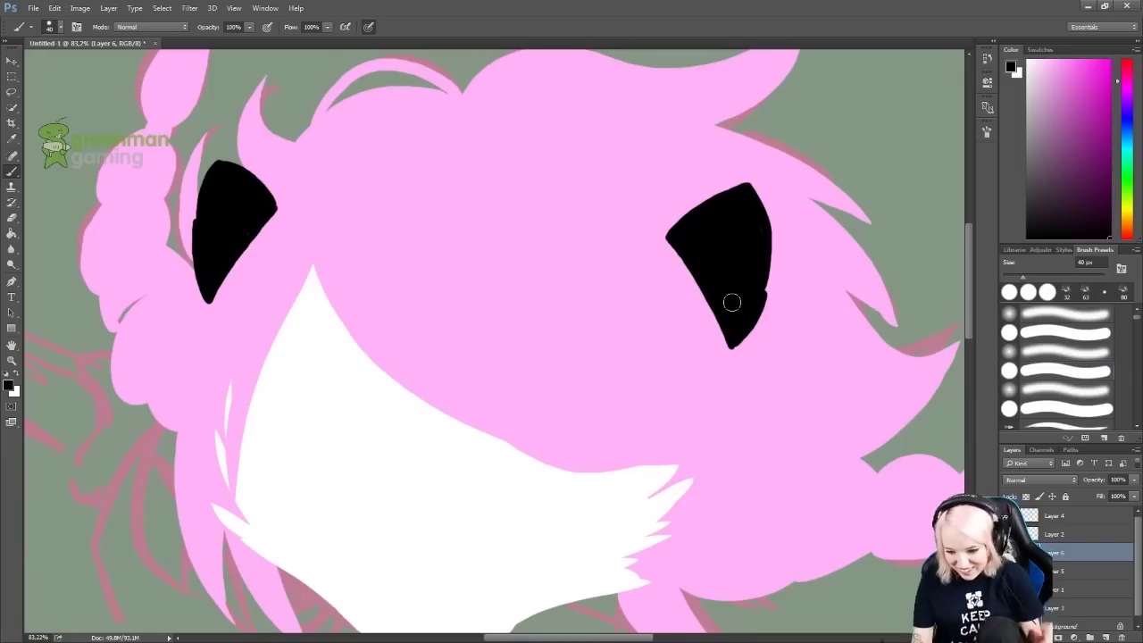
Paint inner areas inside both black ears on the clipped Layer 7, undoing and redoing the strokes.
mouse_move(717, 198)
mouse_down()
mouse_move(721, 268)
mouse_move(731, 210)
mouse_up()
drag(237, 168, 227, 268)
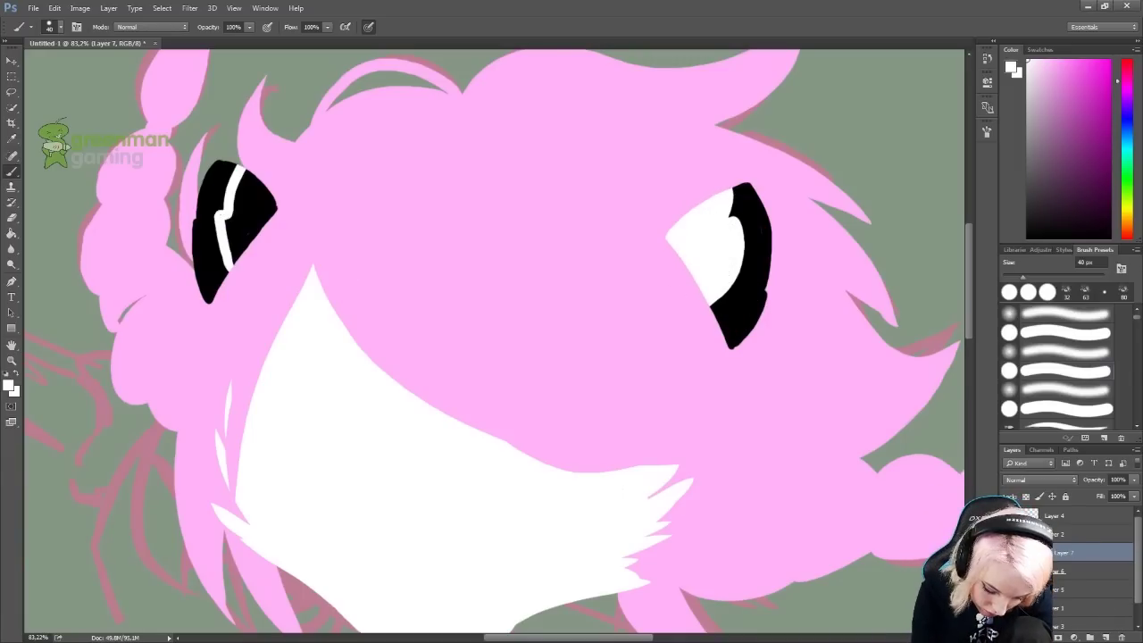
key(ctrl+alt+z)
key(ctrl+alt+z)
key(ctrl+alt+z)
key(ctrl+alt+z)
mouse_move(719, 204)
mouse_down()
mouse_move(688, 268)
mouse_move(728, 223)
mouse_up()
mouse_move(234, 179)
mouse_down()
mouse_move(227, 255)
mouse_move(253, 235)
mouse_up()
Set the foreground colour to grey and paint the nose and smiling mouth on Layer 8.
key(ctrl+0)
drag(467, 280, 527, 231)
click(1009, 67)
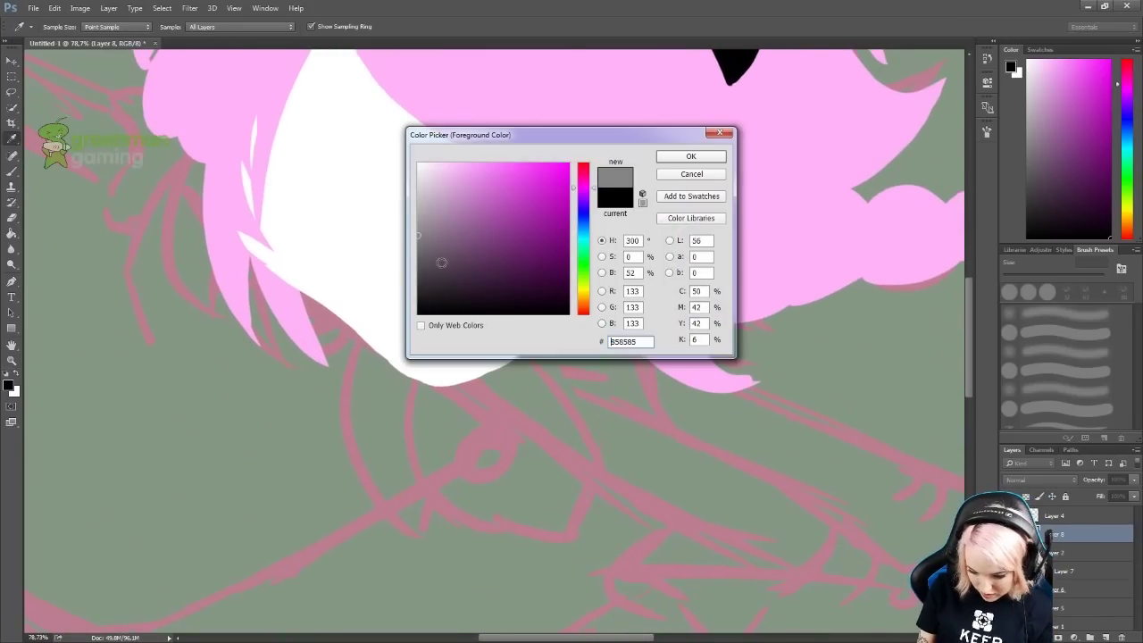
key(Return)
mouse_move(434, 309)
mouse_down()
mouse_move(426, 301)
mouse_move(406, 350)
mouse_move(366, 313)
mouse_up()
key(ctrl+alt+z)
key(ctrl+alt+z)
mouse_move(482, 344)
mouse_down()
mouse_move(522, 334)
mouse_move(527, 313)
mouse_up()
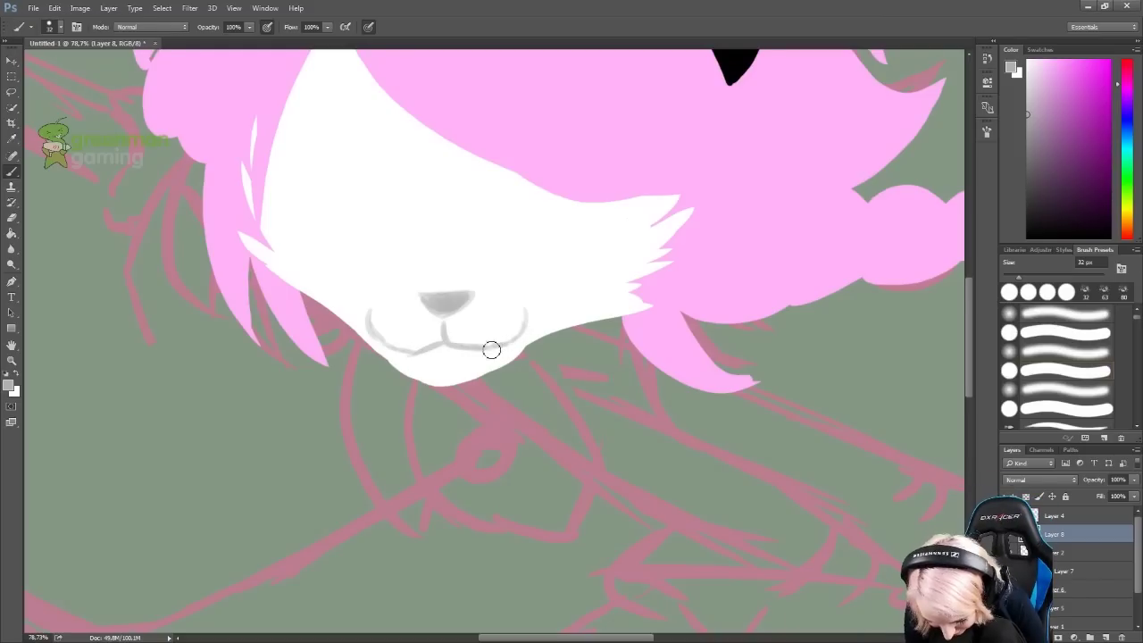
key(e)
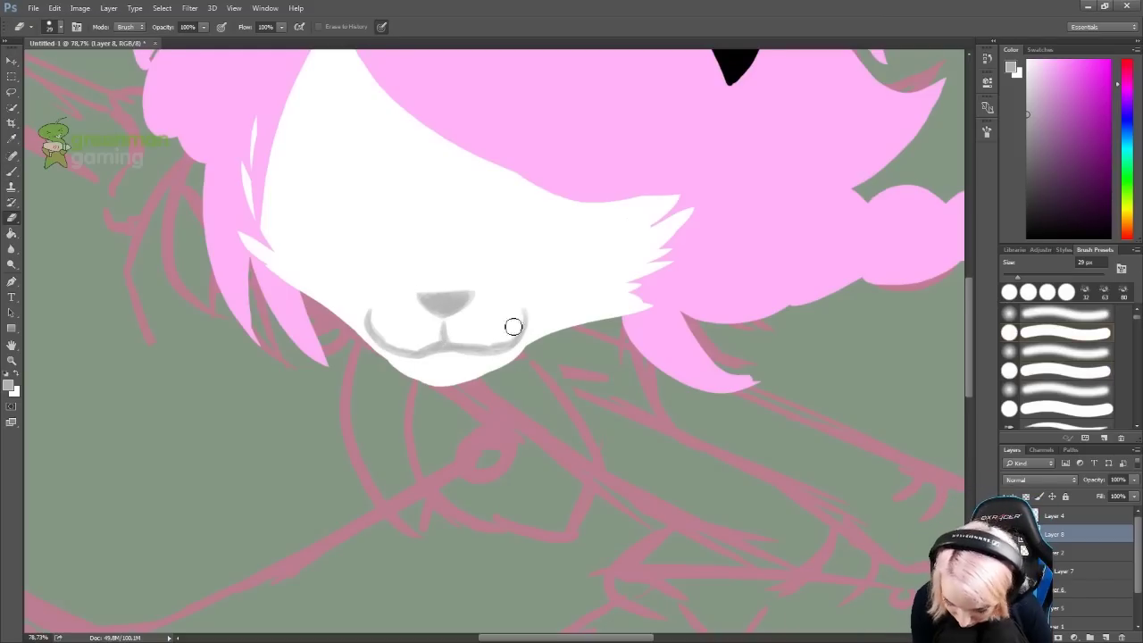
key(ctrl+alt+z)
Select the nose and mouth and free-transform them slightly to adjust their placement and tilt.
key(m)
drag(357, 288, 525, 359)
key(ctrl+t)
drag(546, 281, 548, 269)
key(Return)
Paint the nose bridge, eye contours and cheek lines on the white face in soft grey.
key(b)
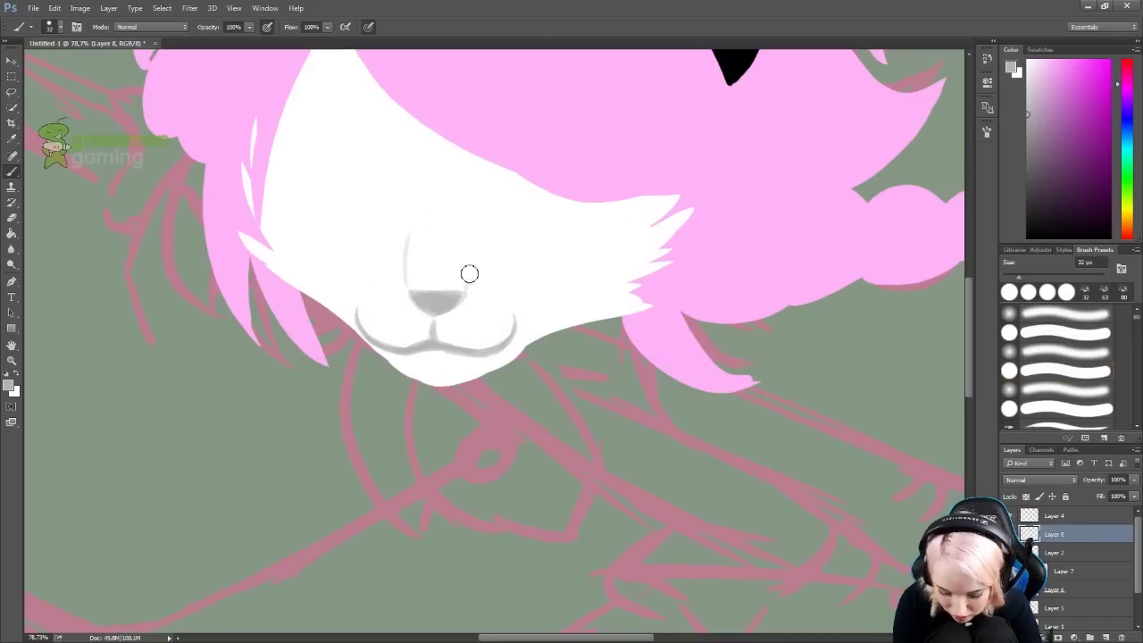
drag(395, 190, 292, 96)
mouse_move(284, 116)
mouse_down()
mouse_move(329, 232)
mouse_move(398, 241)
mouse_move(416, 230)
mouse_up()
key(ctrl+alt+z)
drag(469, 236, 561, 222)
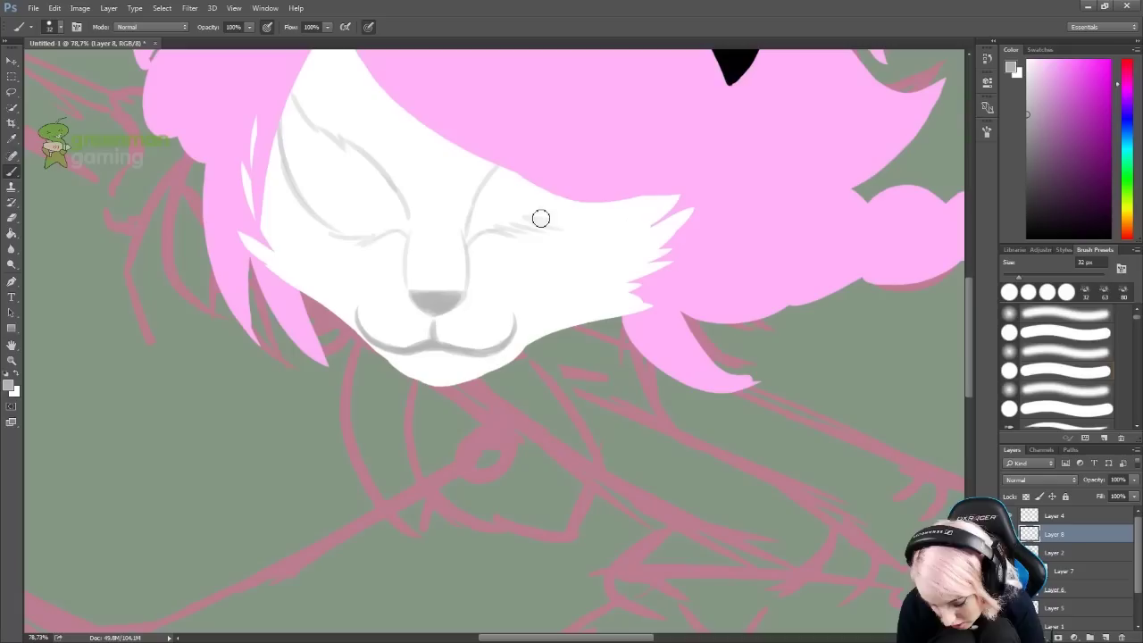
Add short grey fur strokes between the eyes above the nose bridge, undoing a misplaced stroke.
drag(419, 184, 409, 223)
key(ctrl+alt+z)
drag(470, 181, 454, 216)
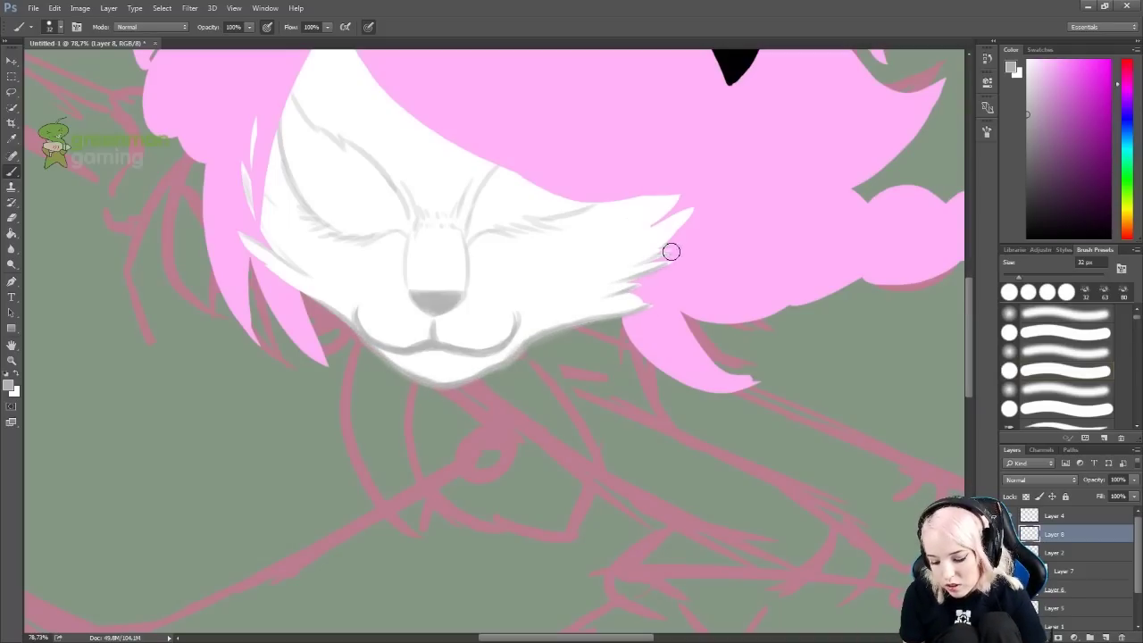
Fill both eye patches of the white face with grey, after undoing a stray stroke.
key(ctrl+alt+z)
key(space)
mouse_move(515, 217)
mouse_down()
mouse_move(526, 349)
mouse_move(566, 359)
mouse_move(569, 324)
mouse_move(606, 340)
mouse_up()
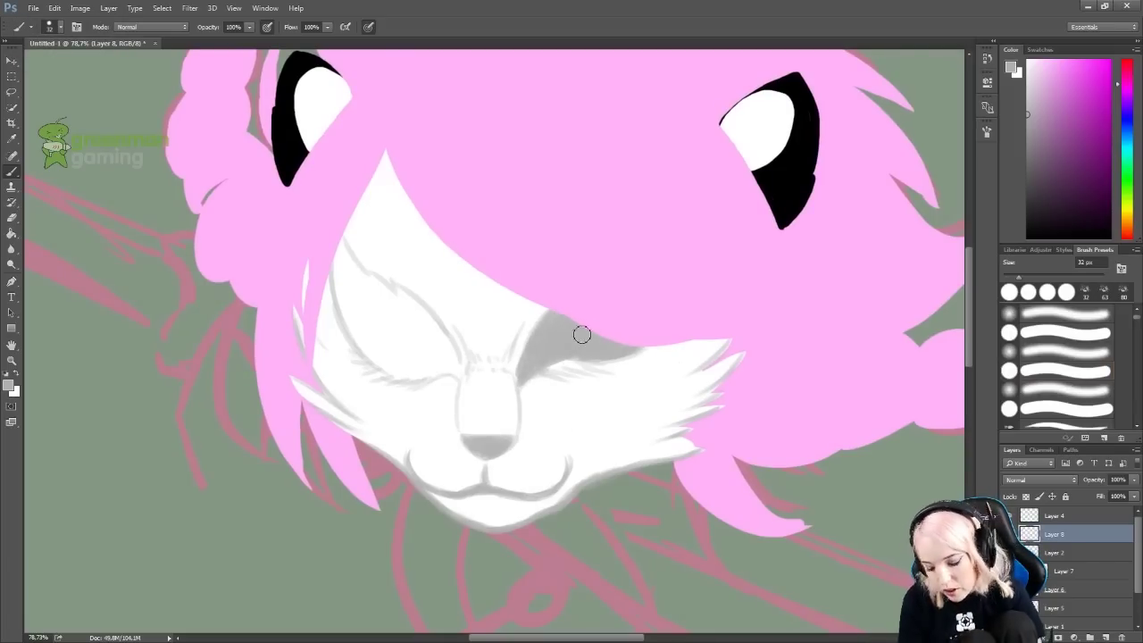
mouse_move(356, 300)
mouse_down()
mouse_move(454, 357)
mouse_move(357, 285)
mouse_move(429, 327)
mouse_move(366, 268)
mouse_up()
mouse_move(442, 372)
mouse_down()
mouse_move(401, 349)
mouse_move(383, 357)
mouse_move(400, 366)
mouse_up()
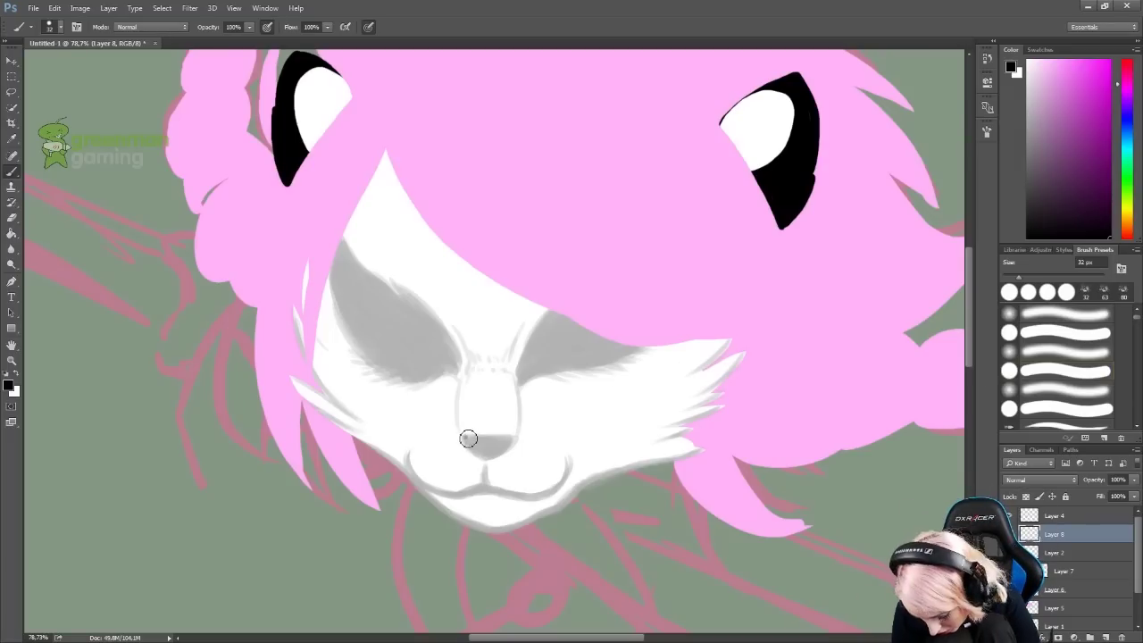
Repaint the nose and smiling mouth in black, undoing strokes that miss the mouth curve.
drag(420, 482, 486, 491)
key(ctrl+alt+z)
drag(406, 446, 487, 489)
key(ctrl+alt+z)
Paint both eye patches black with feathered fur edges.
mouse_move(527, 375)
mouse_down()
mouse_move(598, 368)
mouse_move(620, 331)
mouse_move(536, 358)
mouse_move(577, 312)
mouse_move(630, 365)
mouse_move(550, 335)
mouse_up()
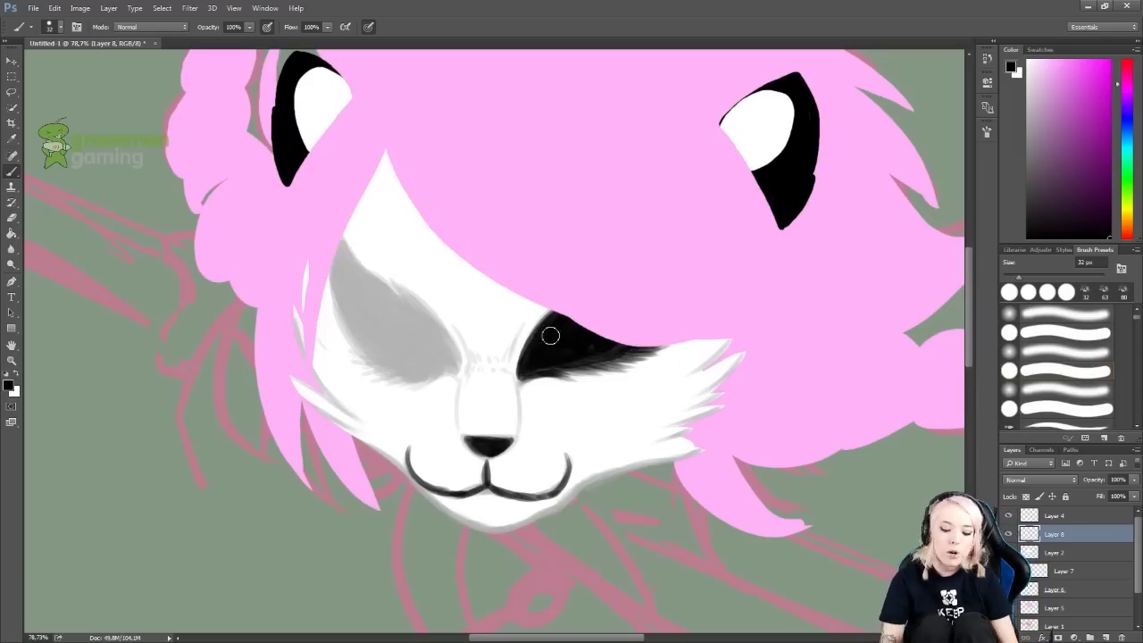
drag(460, 382, 407, 295)
drag(349, 240, 429, 330)
mouse_move(379, 366)
mouse_down()
mouse_move(339, 268)
mouse_move(393, 352)
mouse_move(451, 371)
mouse_move(423, 373)
mouse_up()
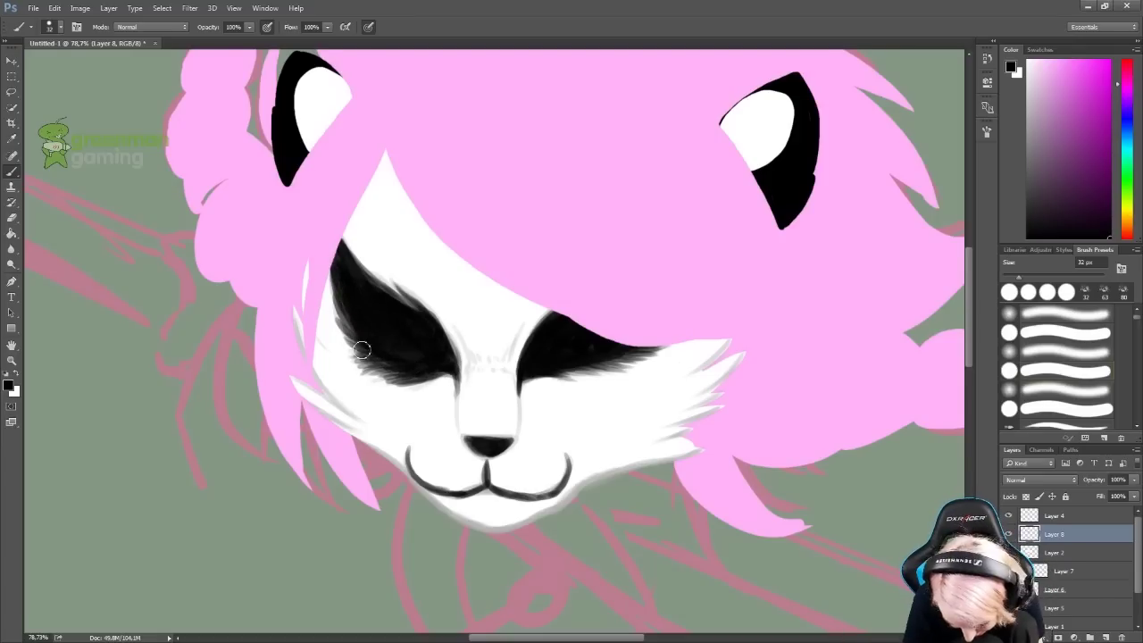
Paint dark outlines along the jaw and cheek fur tufts on both sides of the face.
drag(305, 252, 344, 406)
drag(741, 353, 688, 412)
drag(688, 451, 526, 523)
mouse_move(313, 380)
mouse_down()
mouse_move(438, 502)
mouse_move(540, 532)
mouse_up()
drag(700, 451, 541, 513)
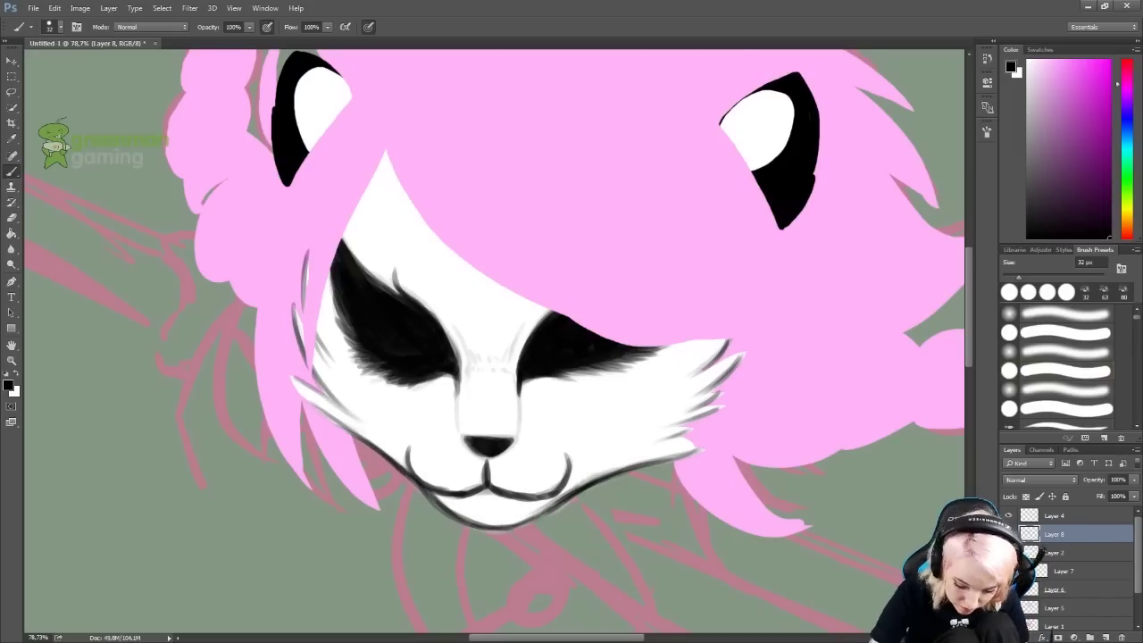
drag(716, 408, 654, 434)
drag(738, 364, 664, 407)
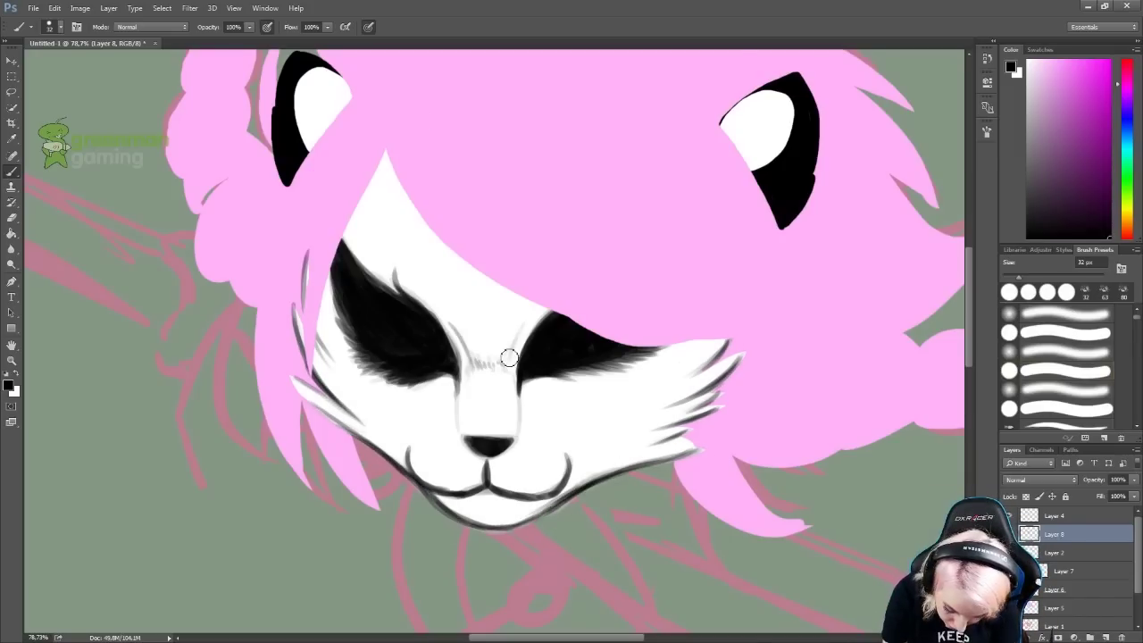
Sample a light grey and brush soft fur strokes onto the white cheeks and inner ears.
mouse_move(397, 429)
mouse_down()
mouse_move(364, 401)
mouse_move(353, 428)
mouse_up()
key(ctrl+alt+z)
alt+click(364, 401)
drag(655, 415, 580, 437)
drag(700, 366, 643, 401)
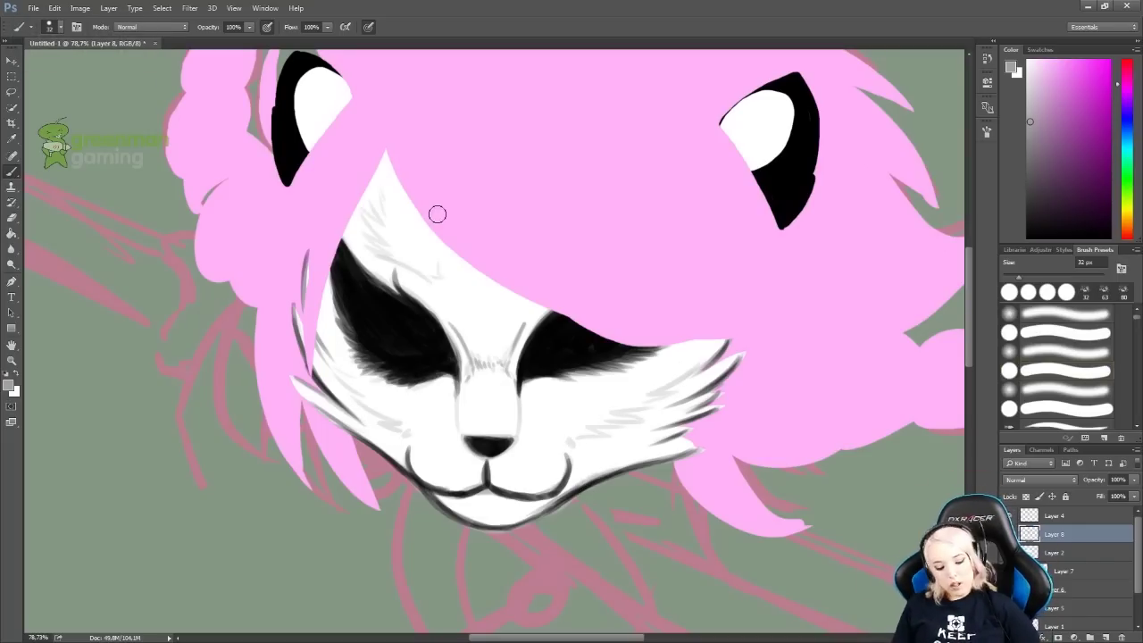
drag(713, 448, 611, 586)
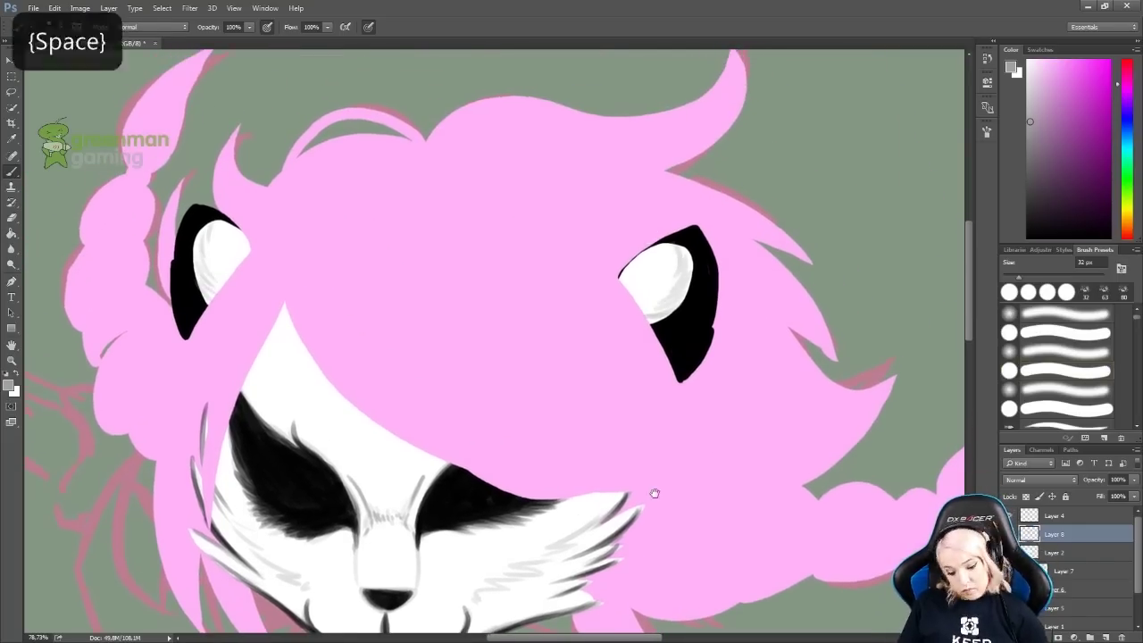
Sketch the robe's collar, torso and wide sleeve in muted red on a new layer above Layer 8.
scroll(644, 525, down, 6)
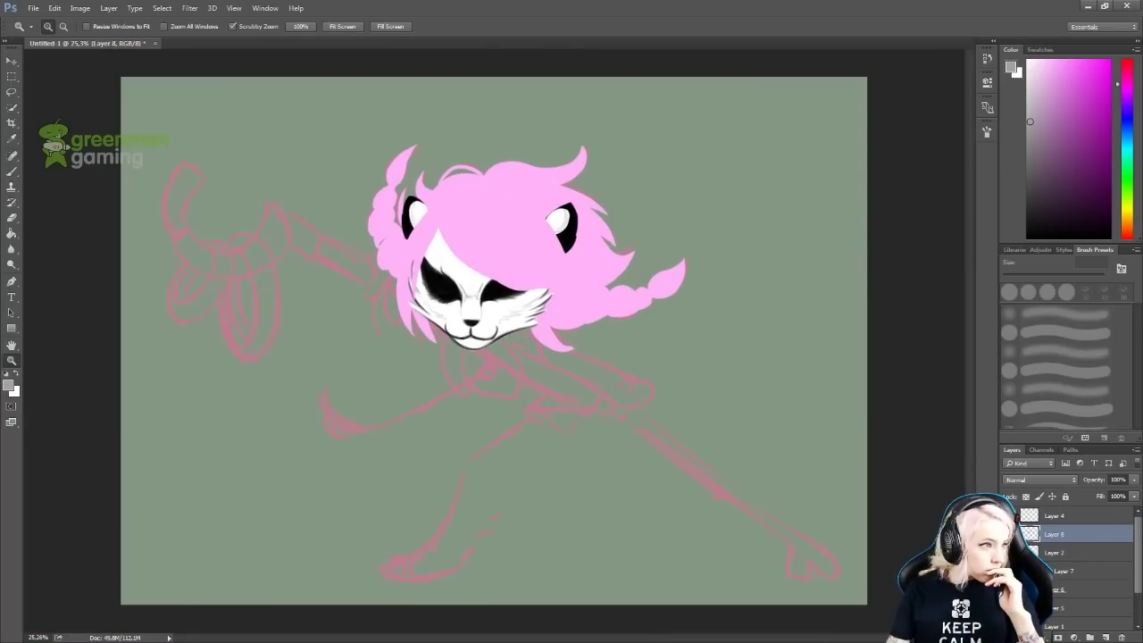
key(b)
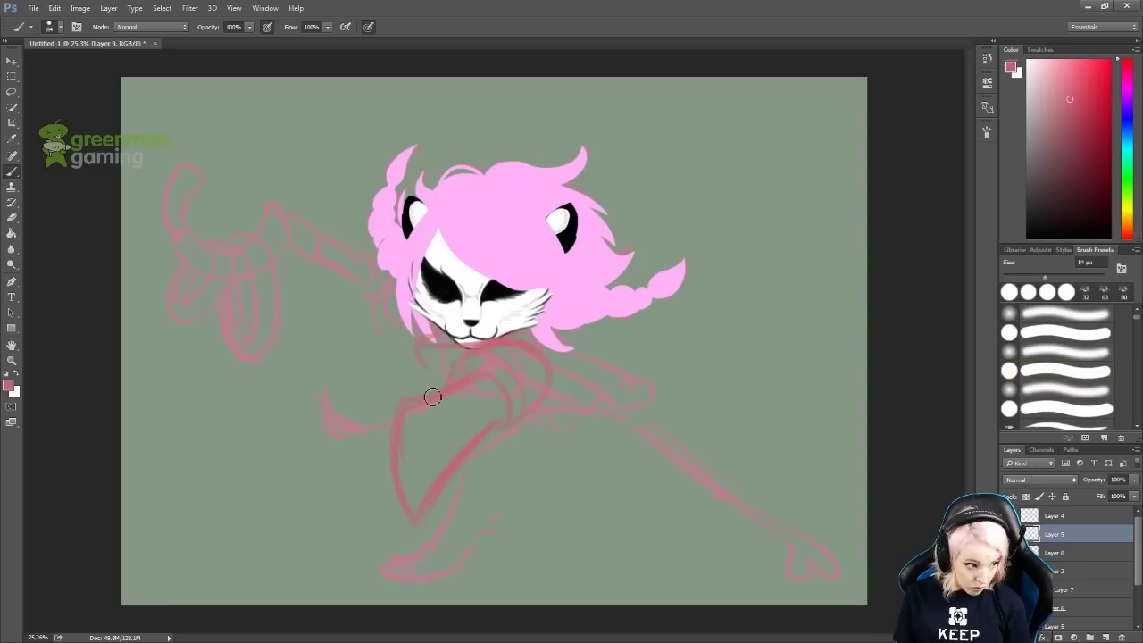
key(ctrl+alt+z)
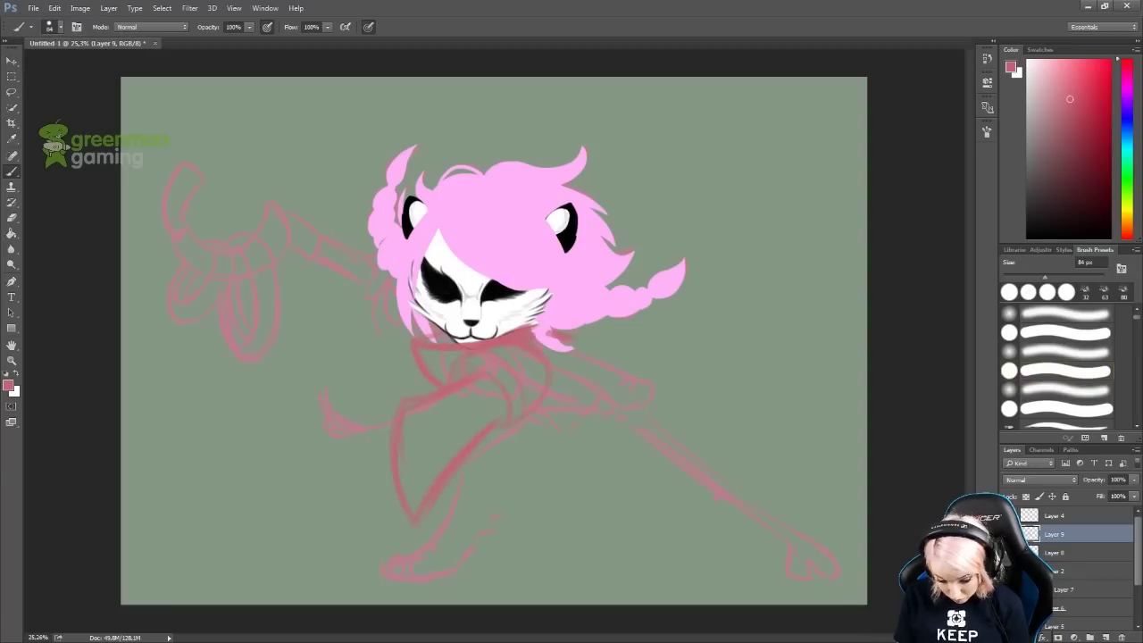
Fill the robe's torso and wide sleeve with muted red and paint the armhole trim and collar in dark reds.
alt+click(612, 369)
mouse_move(410, 411)
mouse_down()
mouse_move(446, 434)
mouse_move(408, 449)
mouse_move(541, 380)
mouse_move(465, 363)
mouse_move(500, 365)
mouse_move(518, 401)
mouse_up()
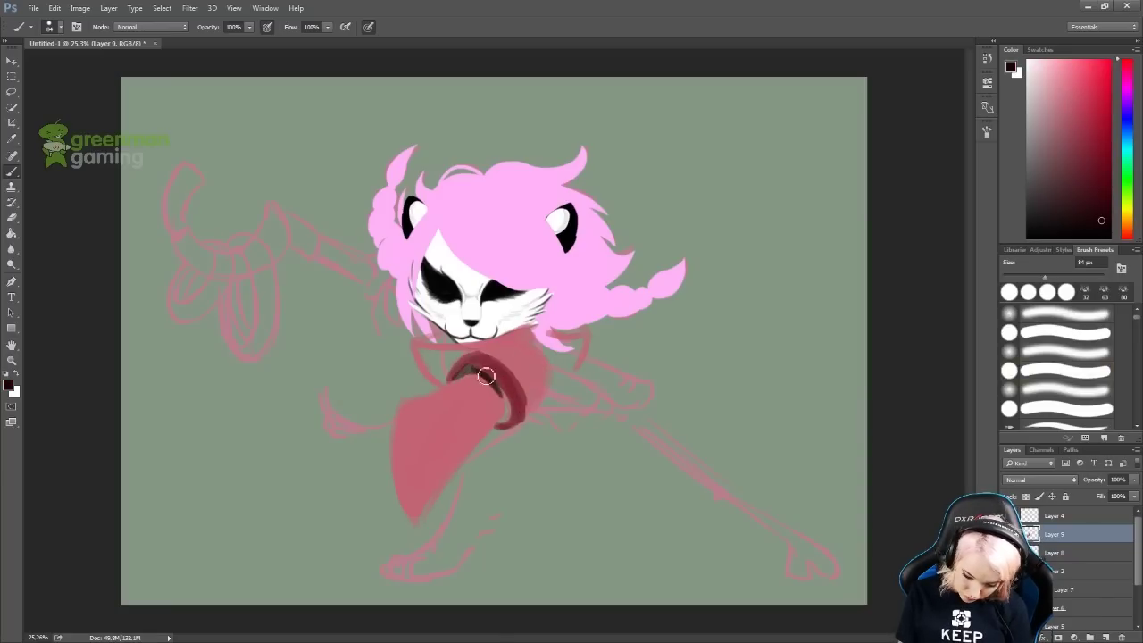
drag(457, 373, 430, 354)
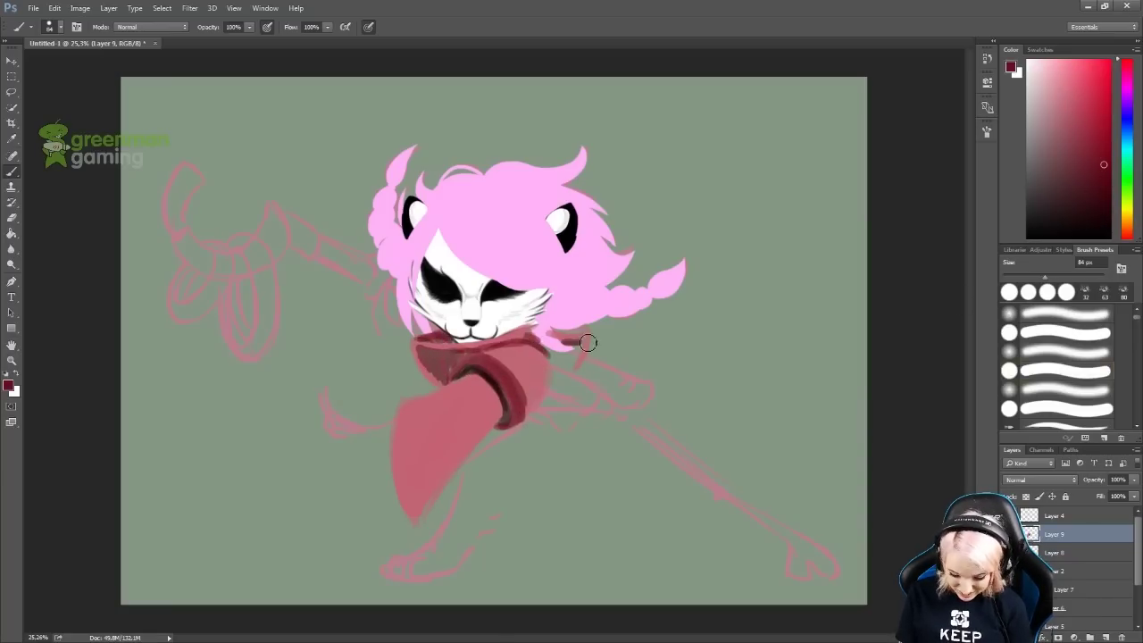
drag(562, 359, 448, 370)
Extend the torso down to the waist in muted red and paint a dark green sash edge along its back.
alt+click(538, 391)
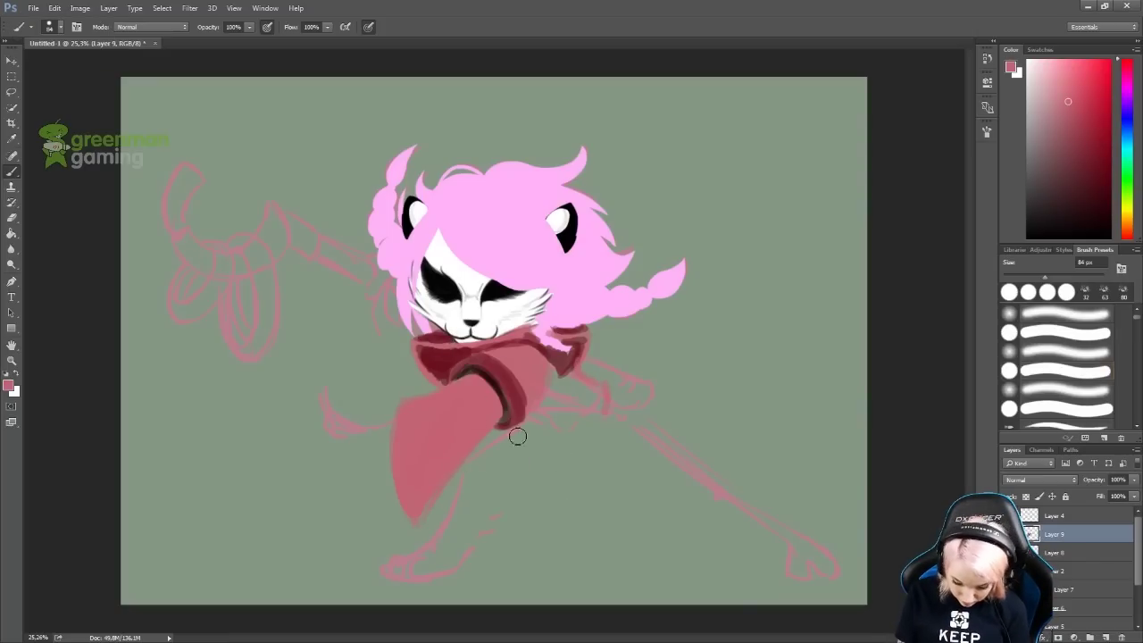
drag(524, 425, 592, 410)
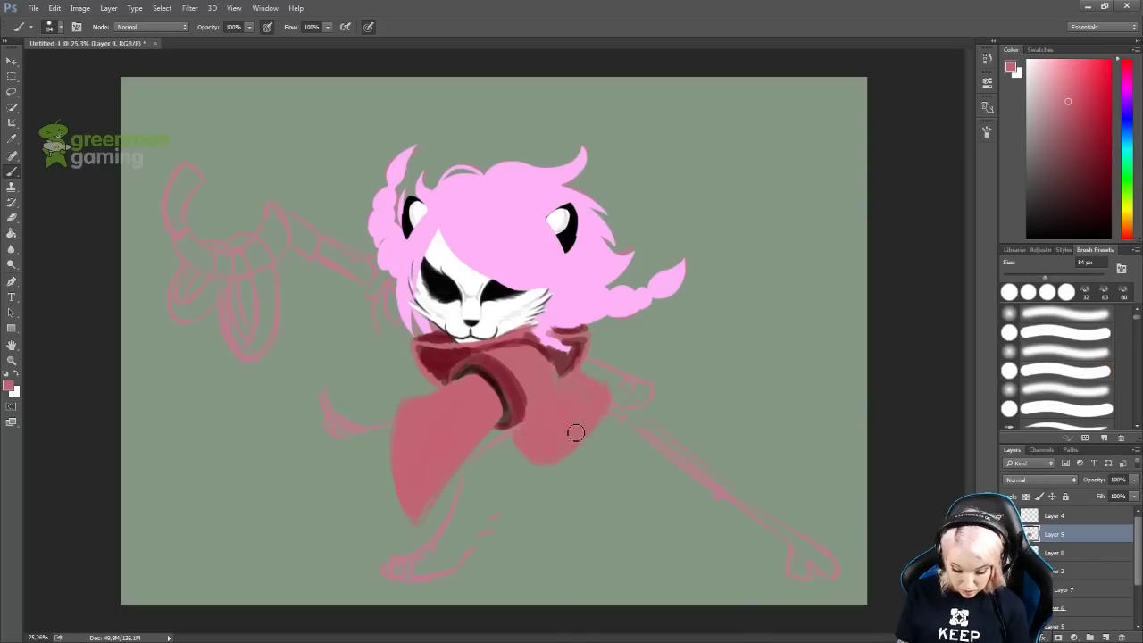
alt+click(604, 422)
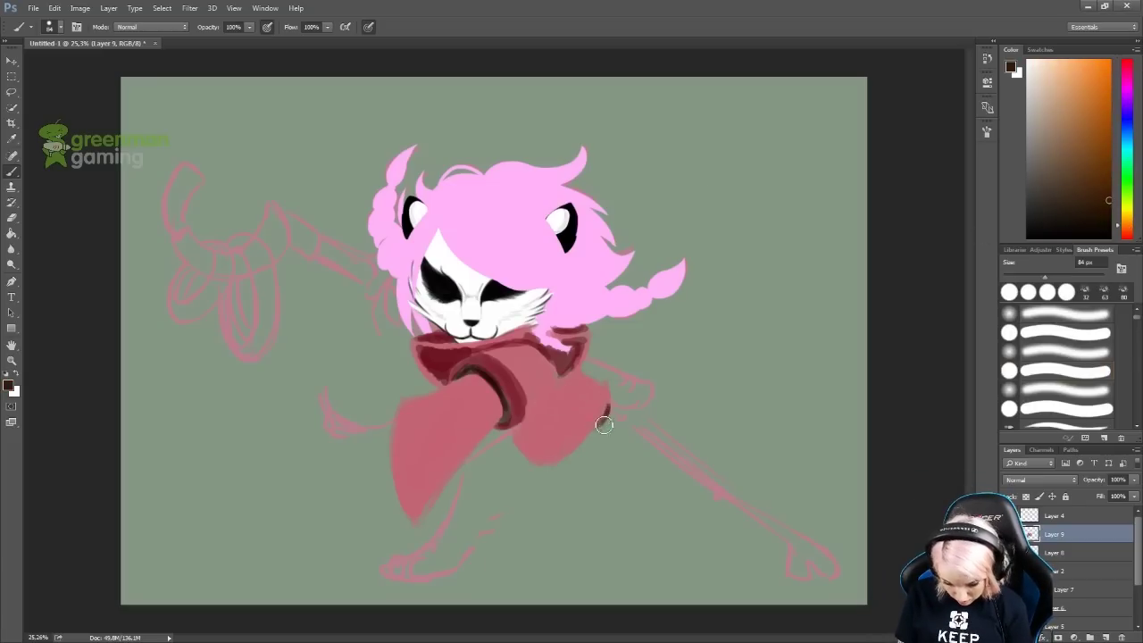
key(ctrl+alt+z)
drag(613, 399, 572, 449)
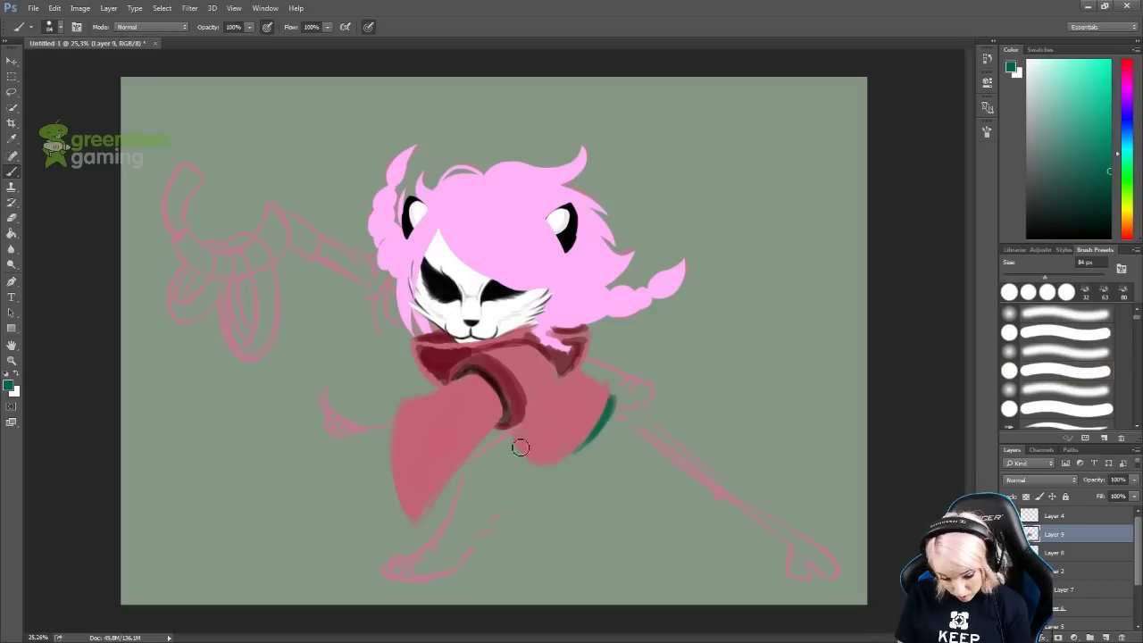
Paint dark red fabric folds across the gathered lower torso above the green sash.
alt+click(529, 413)
drag(528, 413, 525, 459)
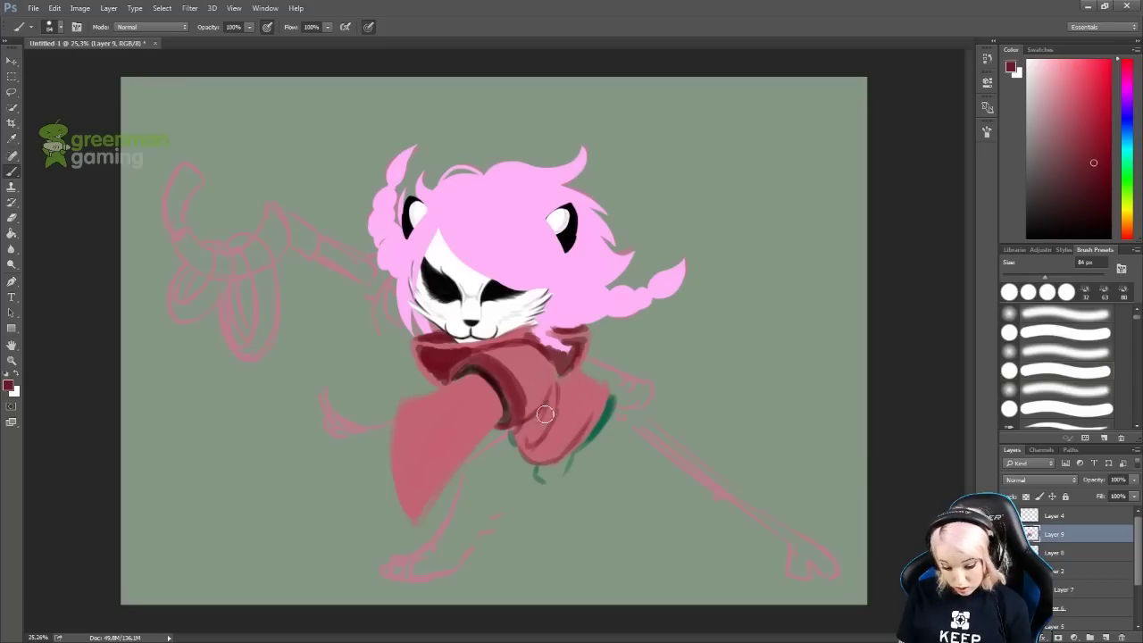
mouse_move(545, 413)
mouse_down()
mouse_move(563, 451)
mouse_move(609, 397)
mouse_up()
key(ctrl+alt+z)
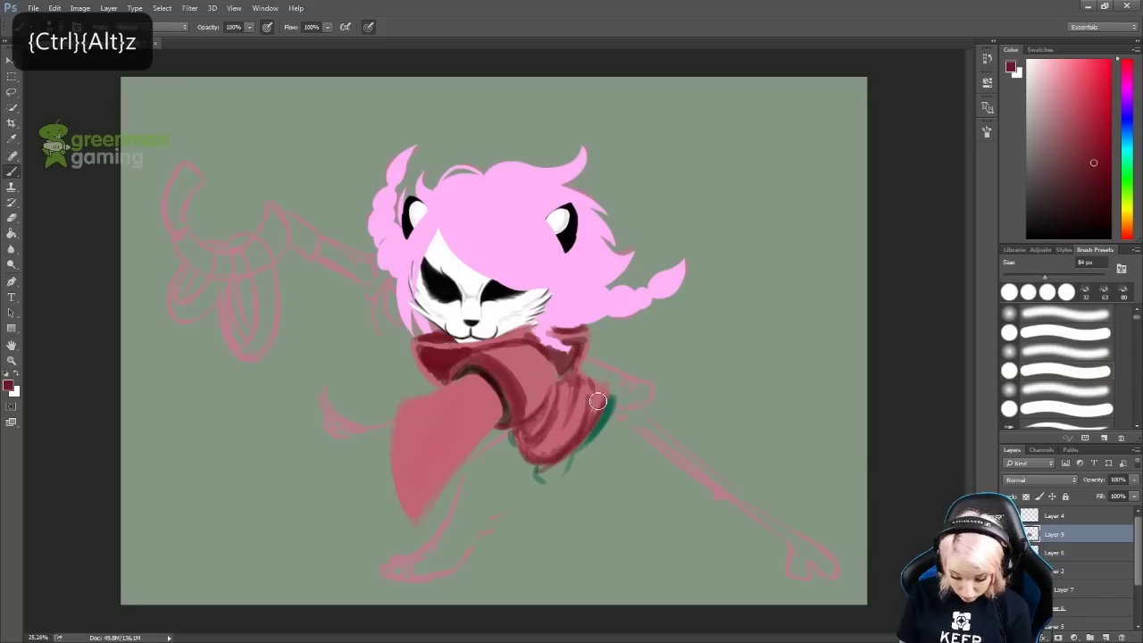
Sketch a dark green bow at the waist with long ribbons trailing behind the character.
alt+click(546, 473)
key(ctrl+alt+z)
mouse_move(500, 482)
mouse_down()
mouse_move(683, 457)
mouse_move(714, 418)
mouse_move(571, 496)
mouse_move(607, 465)
mouse_move(705, 451)
mouse_up()
Block in the robe's skirt panels in muted red over the ribbons and edge them with dark red trim.
alt+click(617, 415)
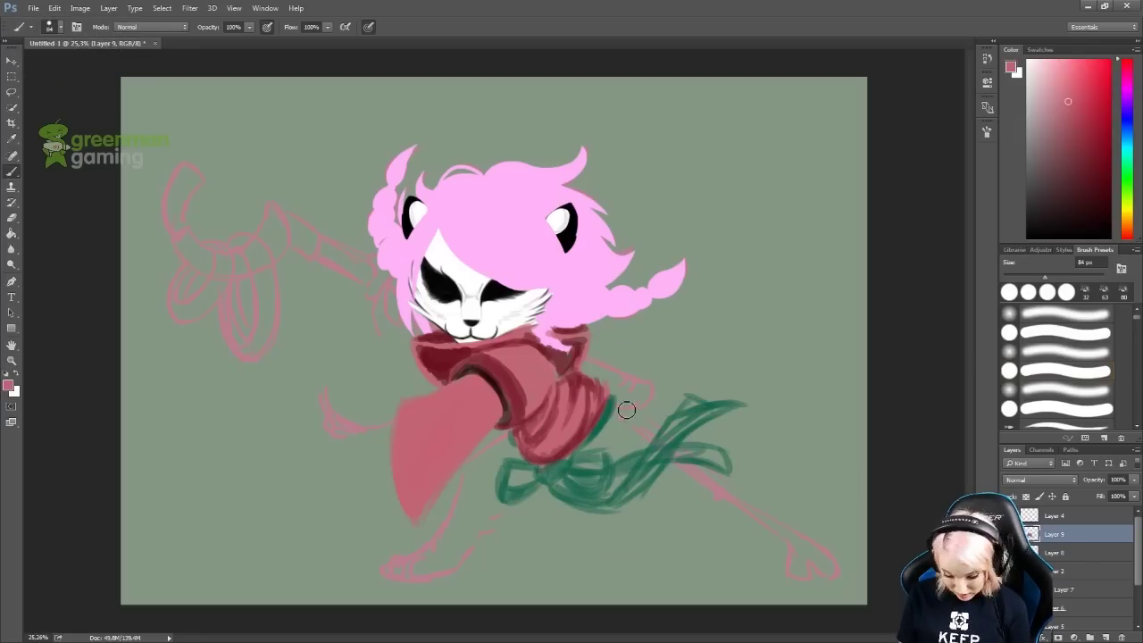
mouse_move(529, 478)
mouse_down()
mouse_move(523, 455)
mouse_move(509, 505)
mouse_up()
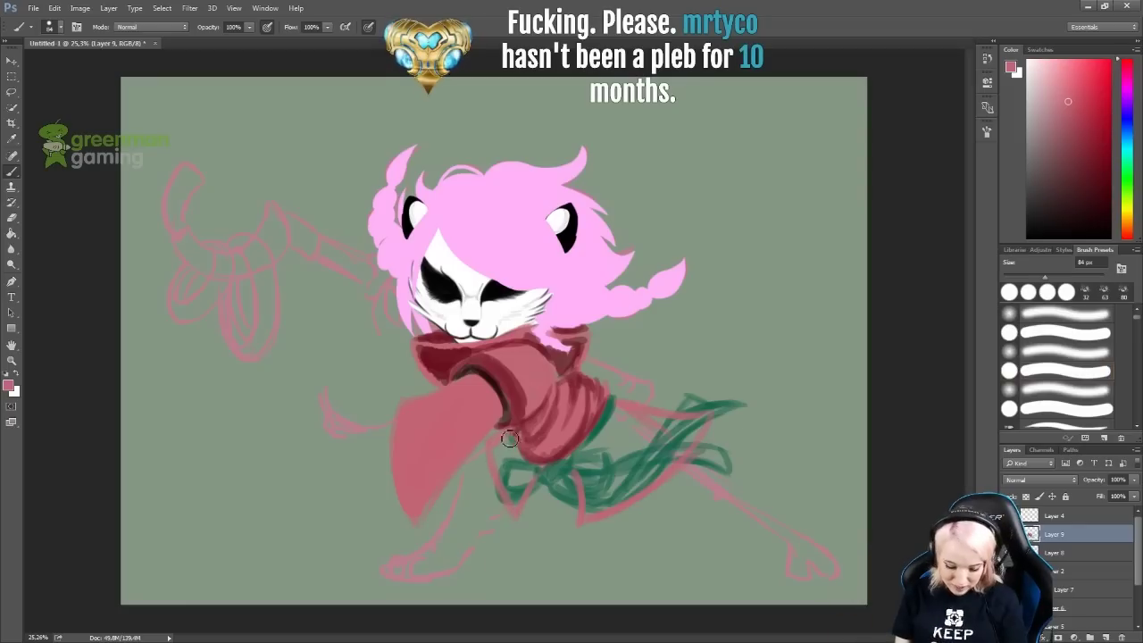
mouse_move(613, 426)
mouse_down()
mouse_move(615, 497)
mouse_move(581, 513)
mouse_move(625, 410)
mouse_up()
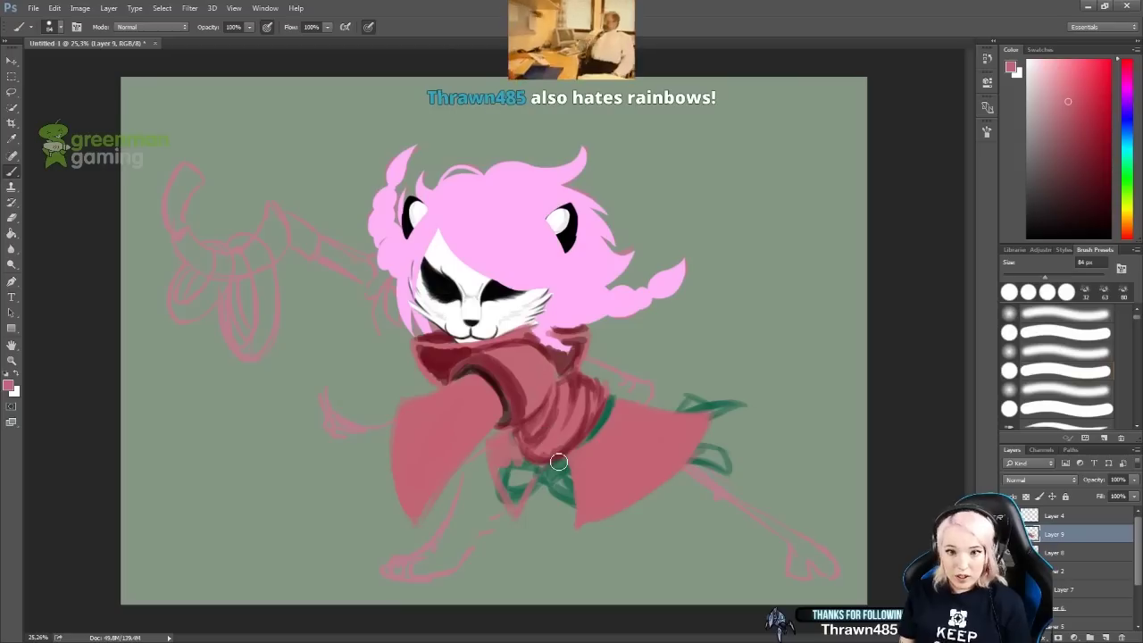
drag(503, 447, 522, 500)
alt+click(518, 375)
mouse_move(696, 440)
mouse_down()
mouse_move(580, 523)
mouse_move(700, 420)
mouse_move(497, 444)
mouse_up()
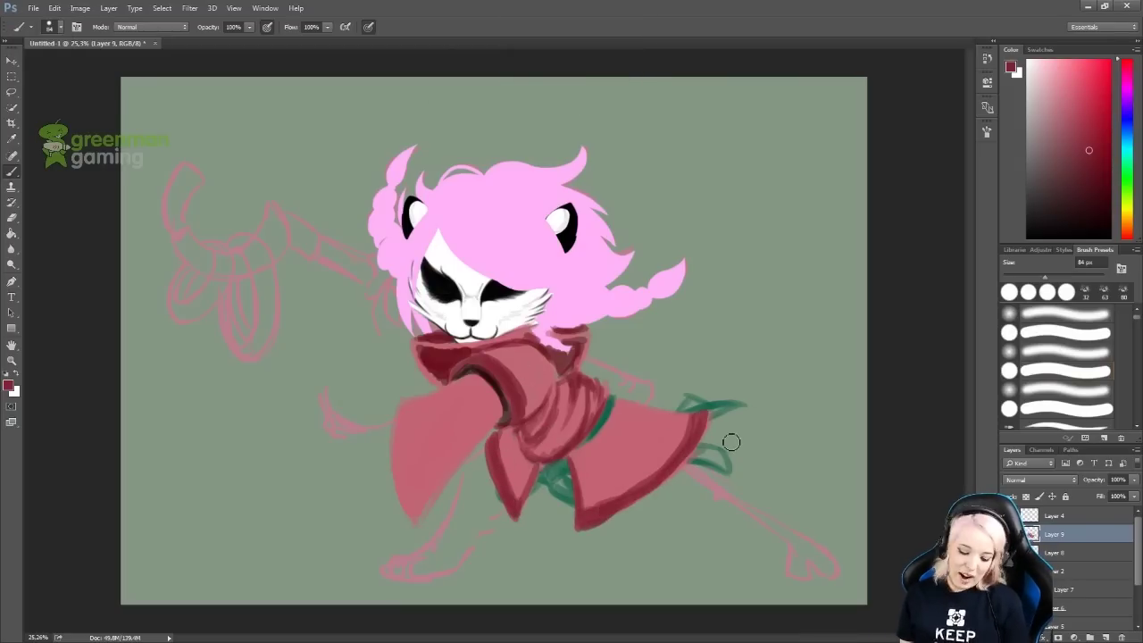
Paint a dark red scalloped petal pattern on the skirt panels.
drag(626, 451, 679, 424)
drag(586, 507, 635, 473)
drag(503, 474, 514, 442)
alt+click(513, 442)
mouse_move(589, 502)
mouse_down()
mouse_move(629, 485)
mouse_move(683, 422)
mouse_up()
drag(623, 460, 663, 432)
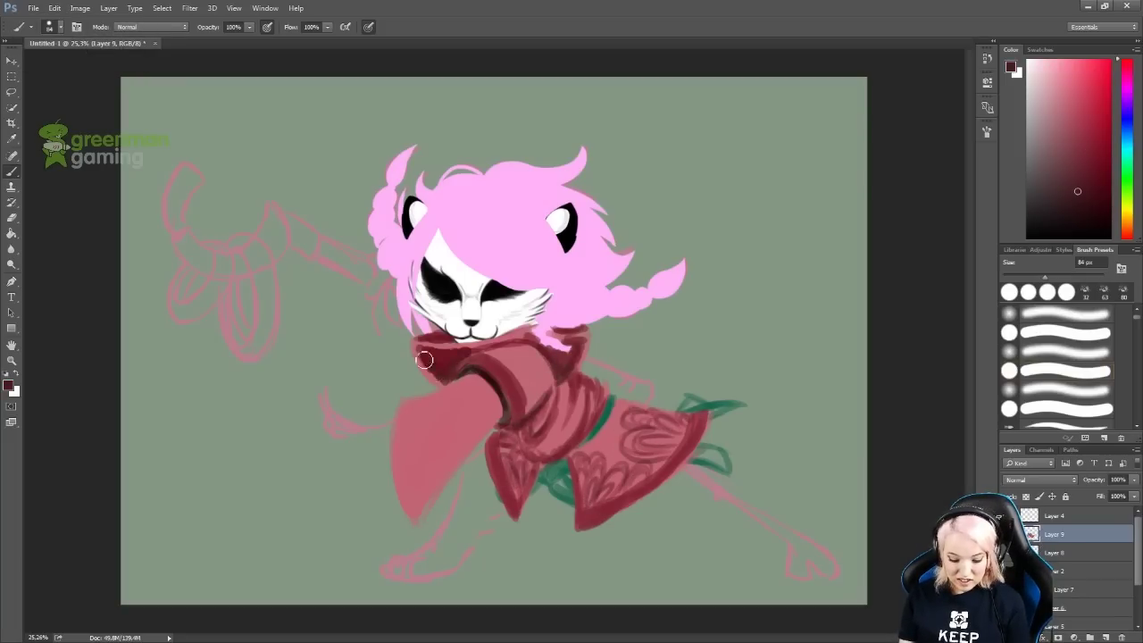
Outline and fill the baggy trousers on both legs in muted red below the skirt.
alt+click(529, 334)
drag(529, 334, 580, 334)
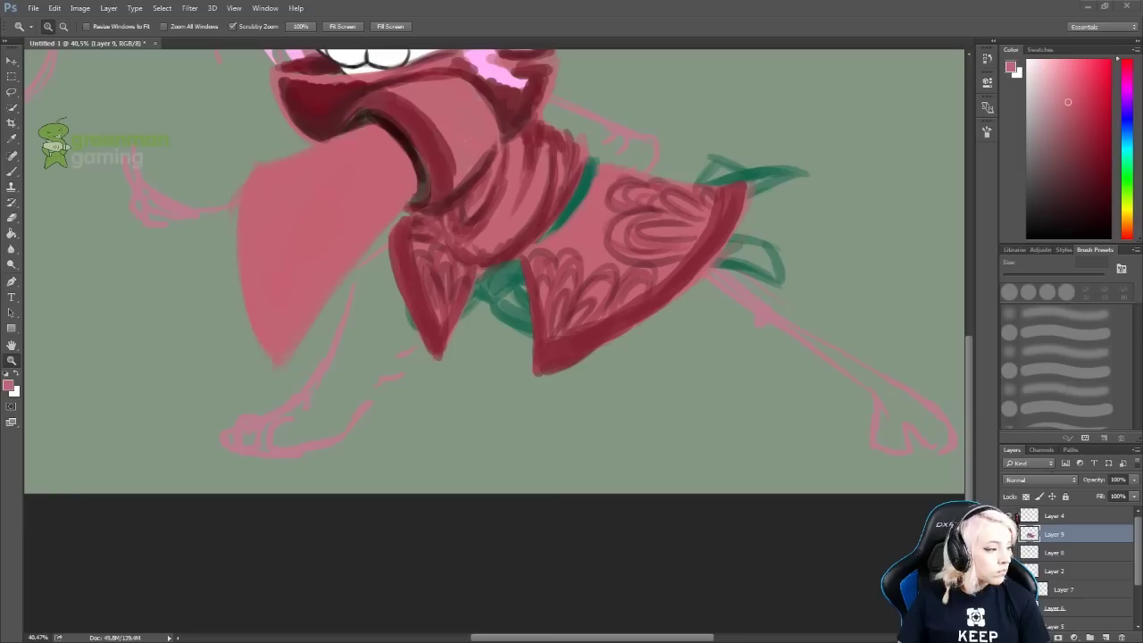
key(b)
drag(742, 255, 839, 357)
drag(661, 317, 803, 386)
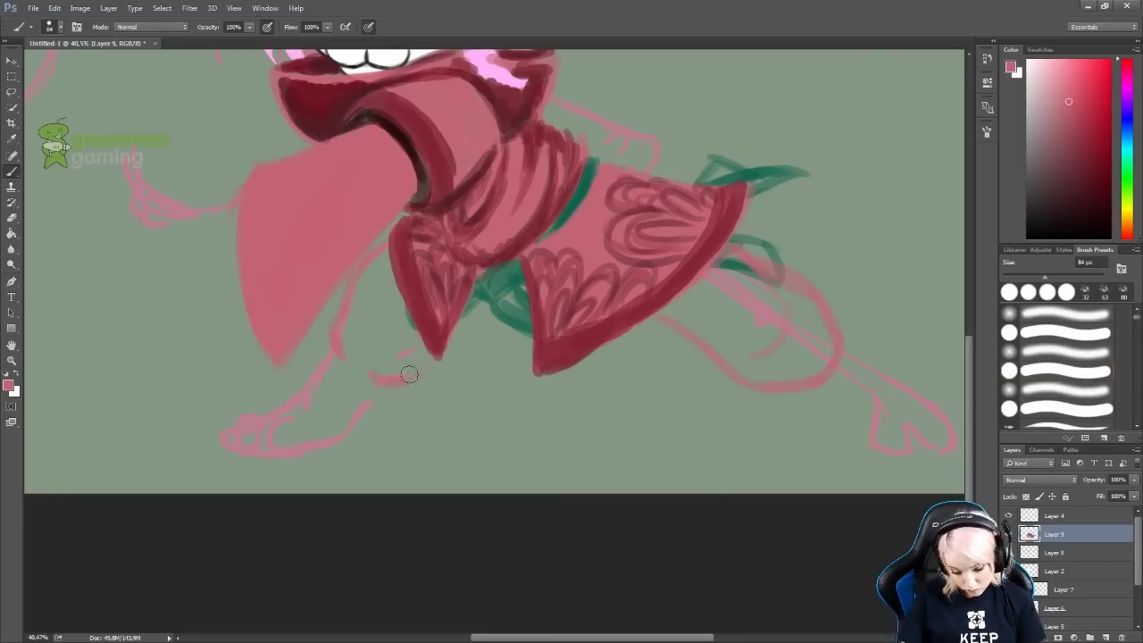
mouse_move(705, 277)
mouse_down()
mouse_move(804, 321)
mouse_move(802, 296)
mouse_up()
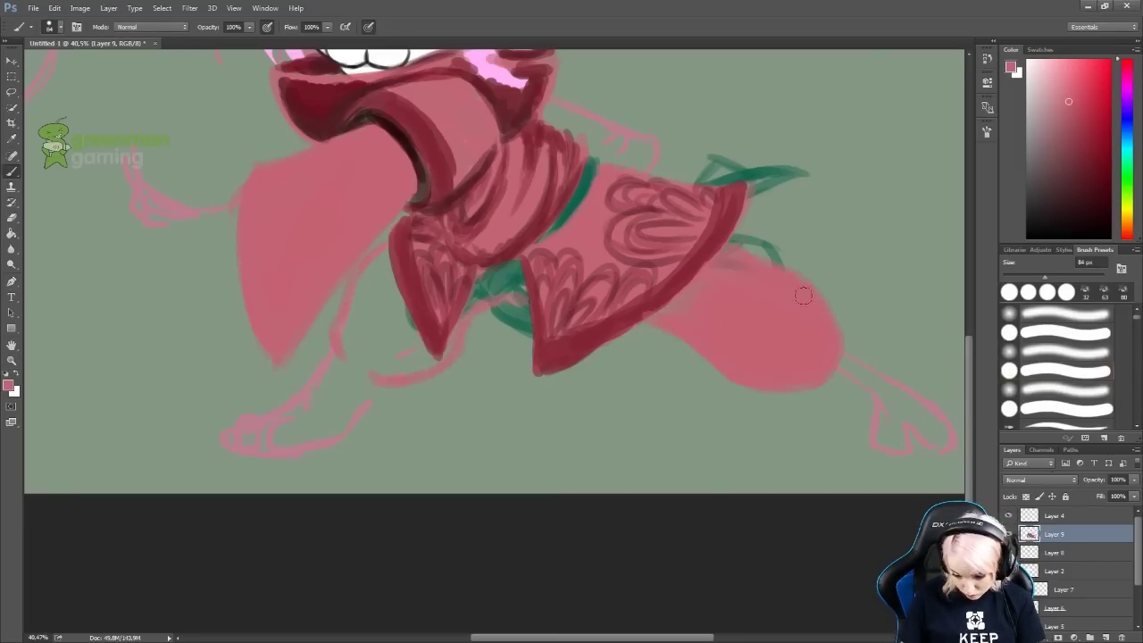
mouse_move(358, 268)
mouse_down()
mouse_move(393, 357)
mouse_move(358, 312)
mouse_up()
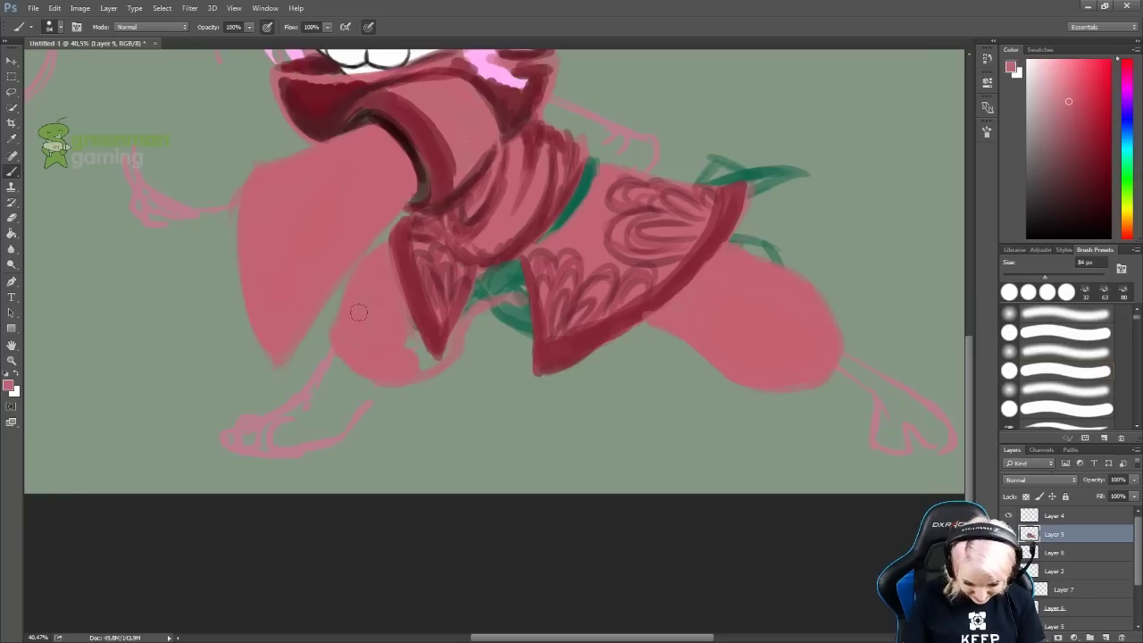
Paint dark red wraps around both ankles and fill both feet in very dark brown.
scroll(465, 342, right, 2)
alt+click(446, 344)
key(ctrl+alt+z)
drag(791, 339, 799, 386)
drag(808, 348, 853, 375)
mouse_move(826, 428)
mouse_down()
mouse_move(799, 391)
mouse_move(862, 384)
mouse_up()
mouse_move(772, 388)
mouse_down()
mouse_move(832, 406)
mouse_move(805, 384)
mouse_move(799, 392)
mouse_move(875, 398)
mouse_up()
mouse_move(286, 346)
mouse_down()
mouse_move(259, 397)
mouse_move(304, 362)
mouse_up()
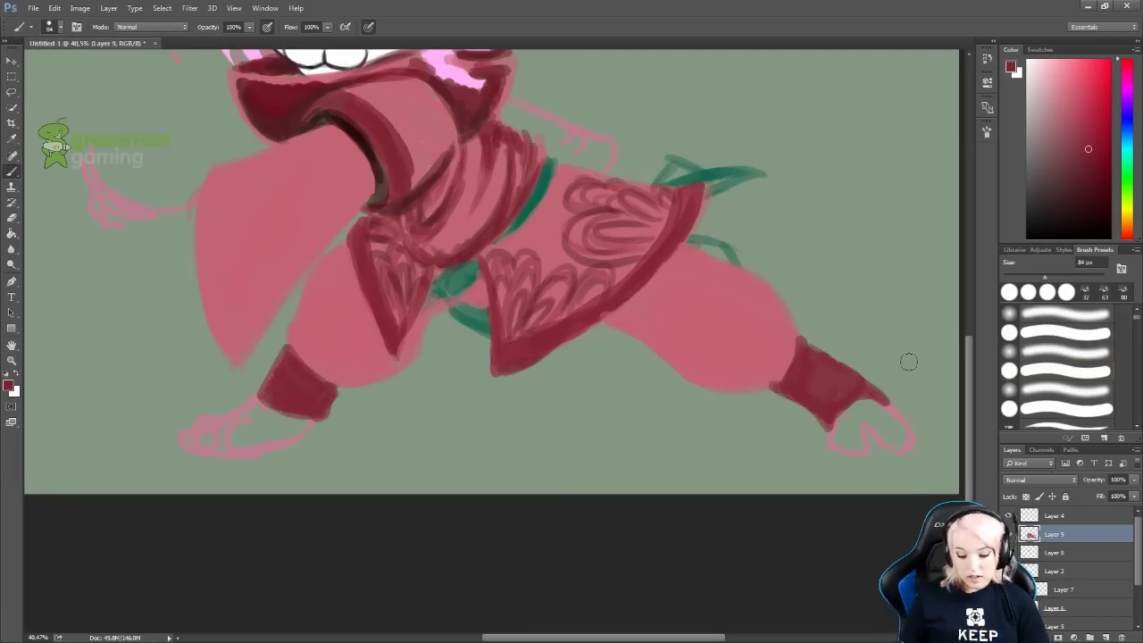
mouse_move(903, 442)
mouse_down()
mouse_move(873, 402)
mouse_move(845, 432)
mouse_move(893, 423)
mouse_up()
mouse_move(217, 409)
mouse_down()
mouse_move(212, 441)
mouse_move(249, 402)
mouse_move(300, 422)
mouse_move(276, 416)
mouse_move(196, 436)
mouse_up()
Paint dark red sandal straps across both feet and orange-brown soles beneath them.
click(1062, 202)
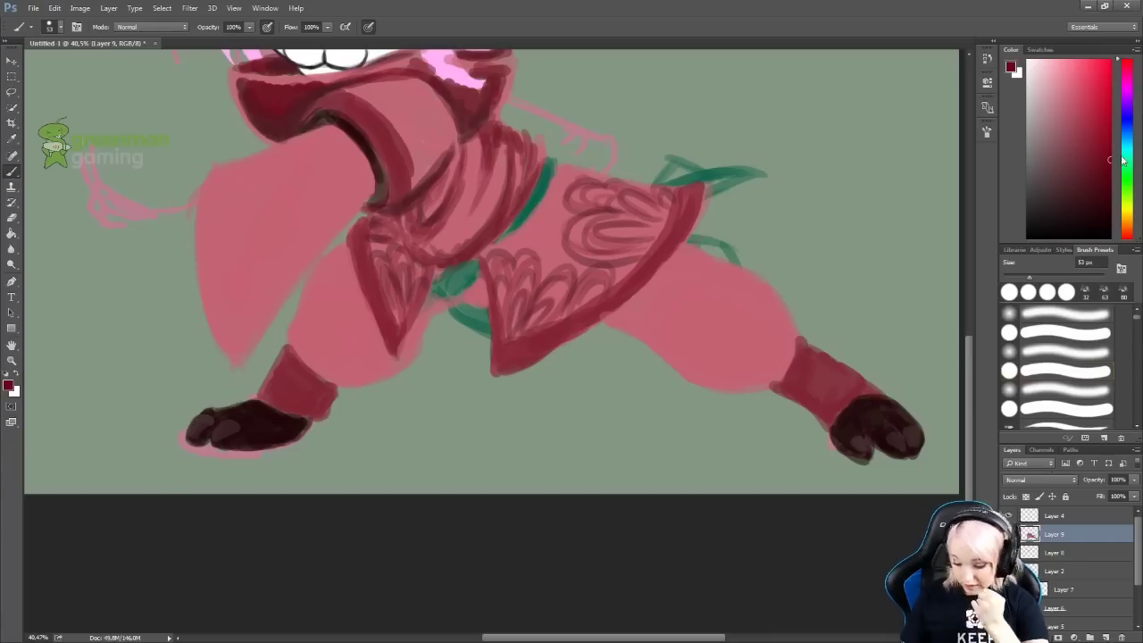
key(ctrl+alt+z)
drag(835, 439, 912, 418)
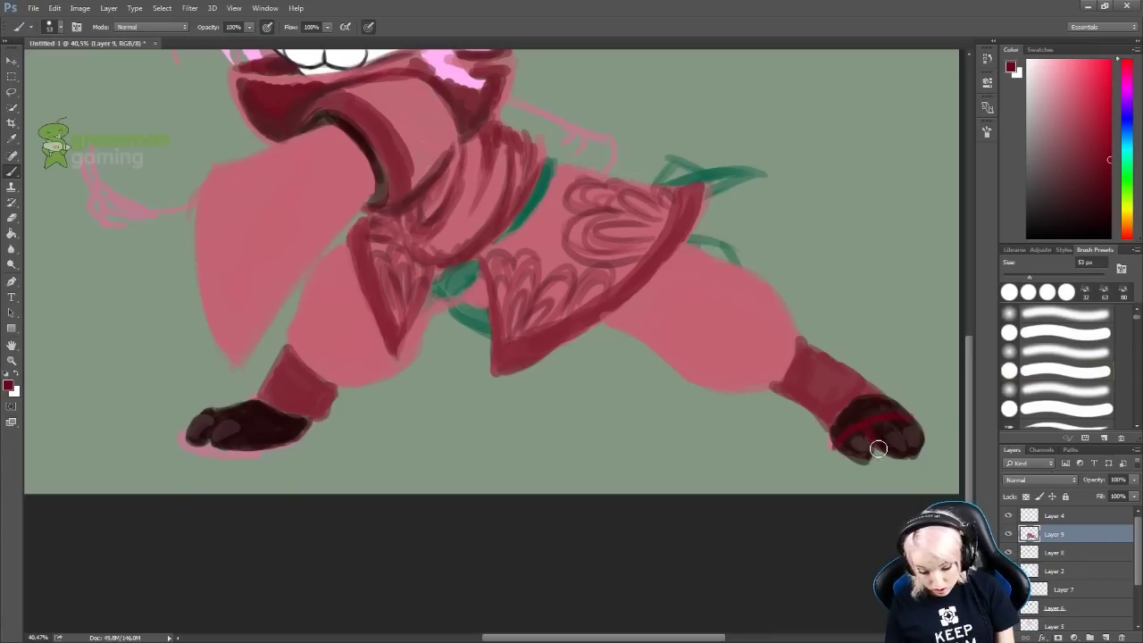
drag(908, 415, 927, 428)
click(1126, 225)
click(1084, 141)
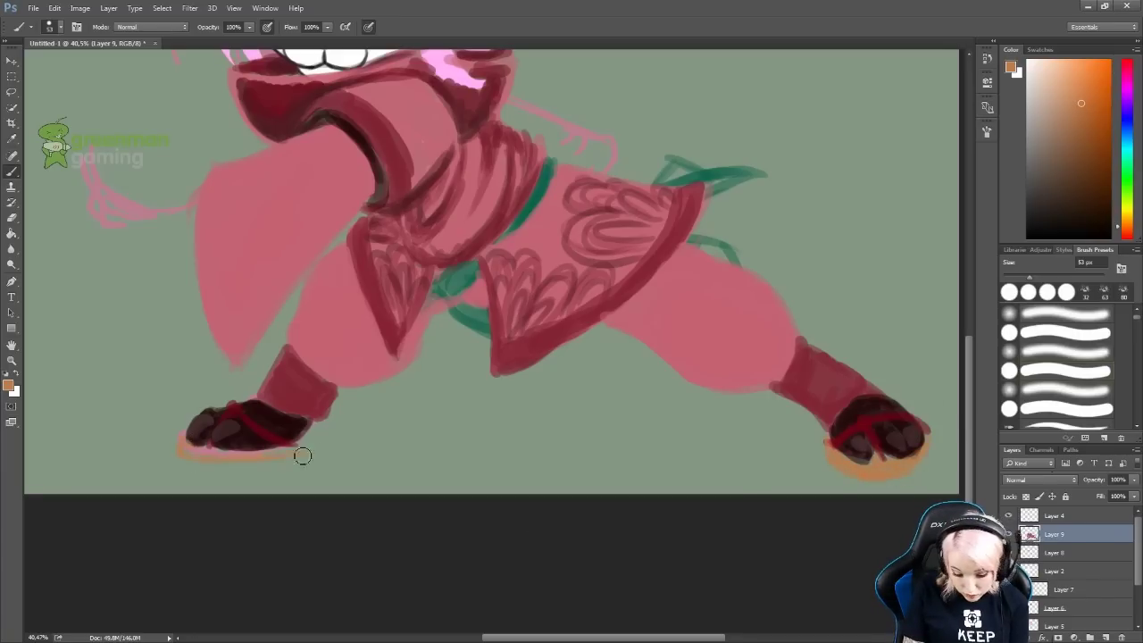
Paint dark red contours and curved fabric folds on both baggy trouser legs.
drag(756, 386, 783, 485)
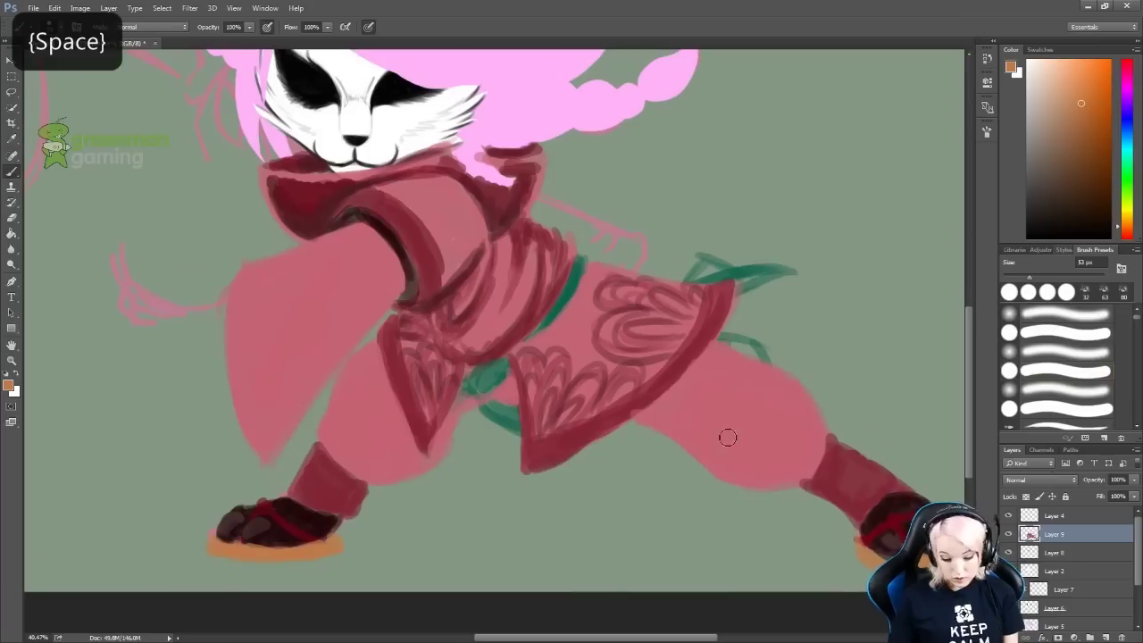
alt+click(794, 459)
drag(737, 409, 650, 418)
drag(706, 465, 817, 427)
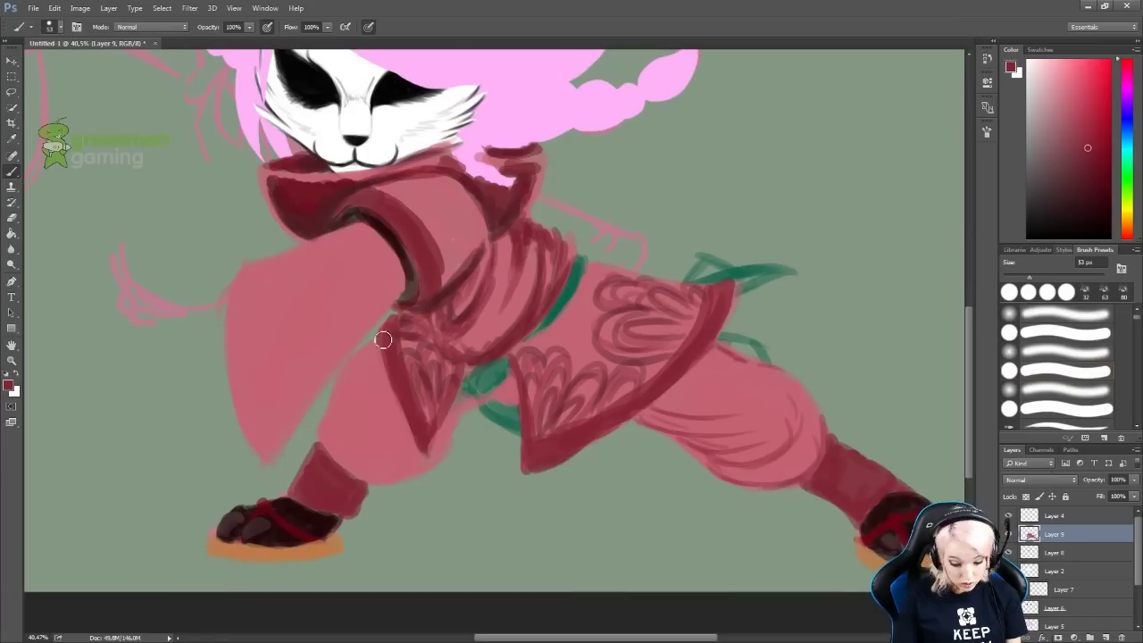
drag(383, 340, 319, 442)
drag(389, 411, 396, 455)
drag(472, 404, 444, 458)
drag(457, 446, 384, 473)
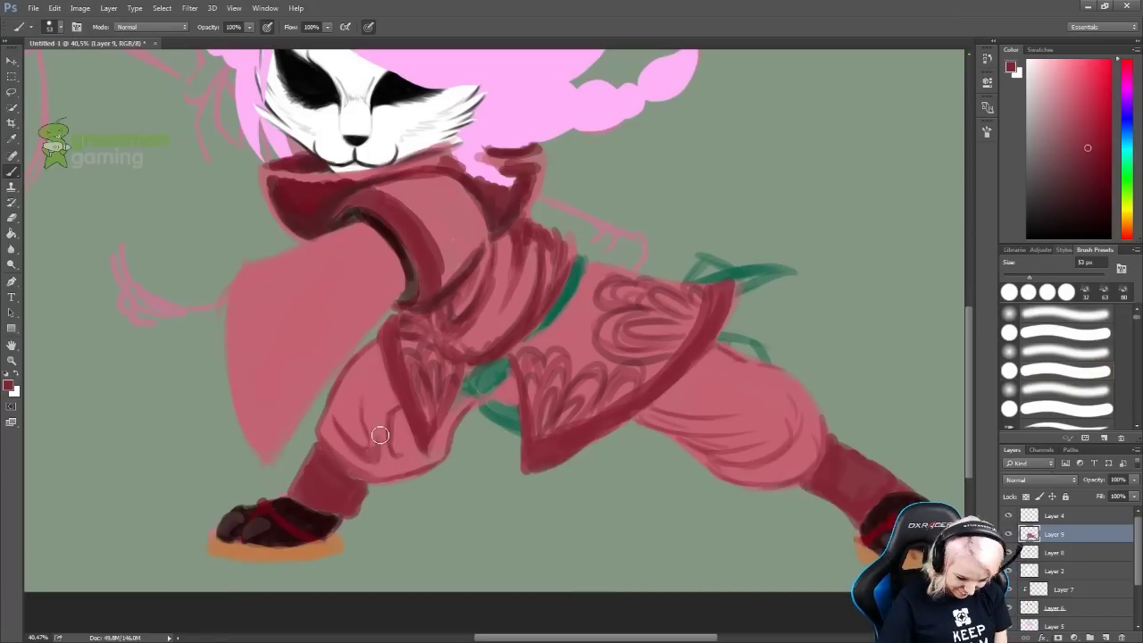
Add more dark red fold strokes and shading to the baggy trouser on the front leg.
drag(325, 427, 375, 478)
drag(427, 413, 417, 464)
drag(393, 419, 402, 454)
drag(469, 393, 442, 457)
drag(516, 375, 480, 404)
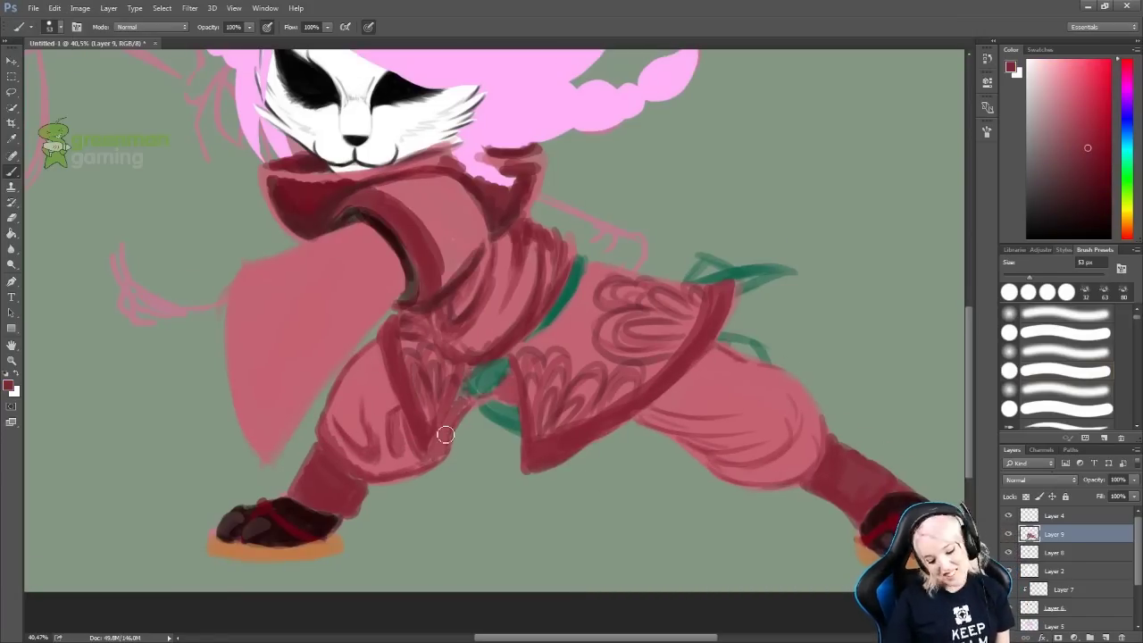
drag(344, 384, 359, 442)
drag(400, 352, 375, 447)
Paint dark red fold lines and short hatching over the thigh and gathered cuff of the rear trouser leg.
drag(645, 430, 725, 404)
mouse_move(654, 416)
mouse_down()
mouse_move(755, 398)
mouse_move(759, 454)
mouse_up()
mouse_move(719, 459)
mouse_down()
mouse_move(795, 436)
mouse_move(715, 487)
mouse_up()
drag(759, 489, 821, 435)
mouse_move(715, 299)
mouse_down()
mouse_move(707, 375)
mouse_move(775, 364)
mouse_up()
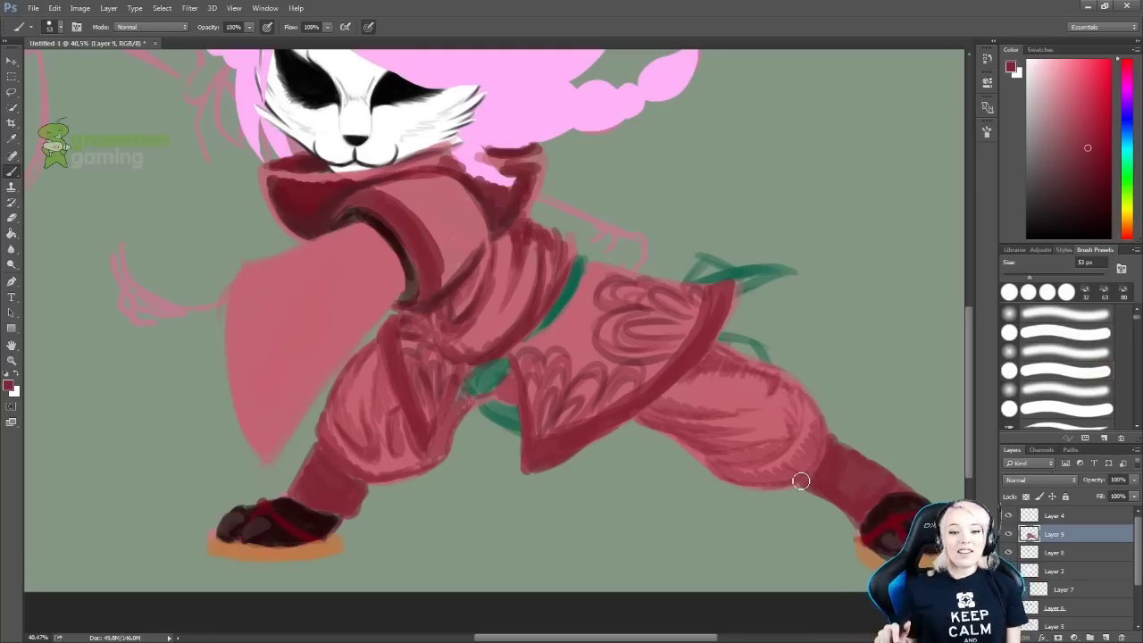
Edge the wide sleeve in dark red and decorate sleeve and shoulder with spirals and an orange oval emblem with pale stitches.
drag(243, 265, 242, 426)
mouse_move(443, 189)
mouse_down()
mouse_move(464, 232)
mouse_move(393, 187)
mouse_move(455, 241)
mouse_up()
drag(392, 241, 322, 304)
drag(375, 259, 377, 295)
key(ctrl+alt+z)
mouse_move(380, 235)
mouse_down()
mouse_move(359, 287)
mouse_move(386, 273)
mouse_move(357, 247)
mouse_move(394, 254)
mouse_up()
click(1043, 65)
alt+click(361, 277)
drag(451, 201, 469, 254)
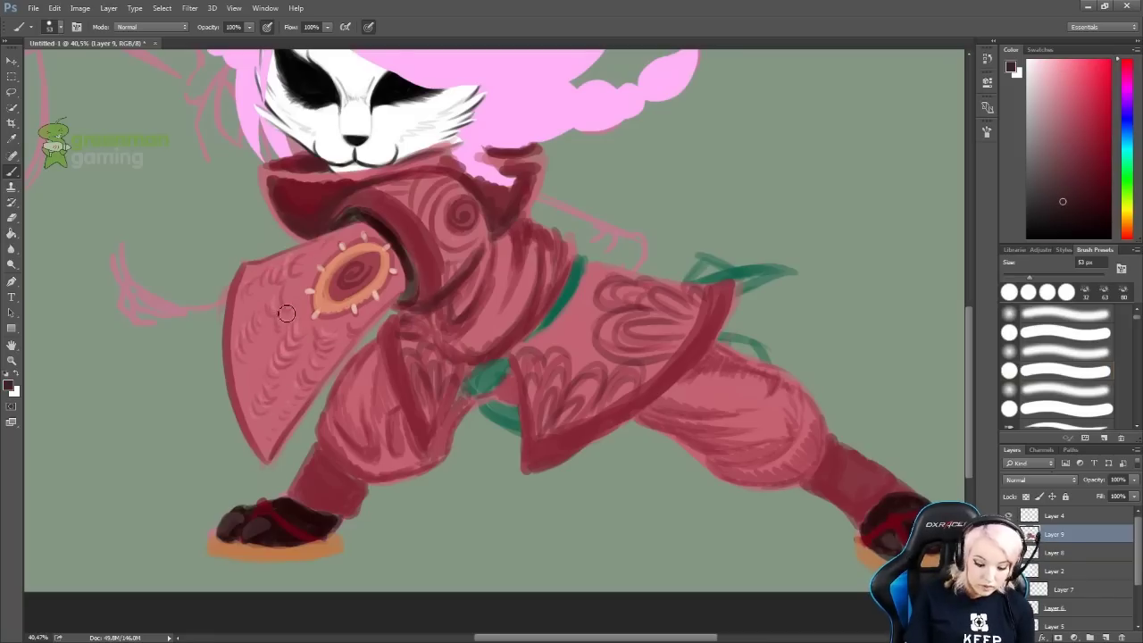
Fill the sleeve with rows of small scale-like strokes and add fine curved texture to the robe's torso.
alt+click(273, 444)
drag(298, 284, 294, 332)
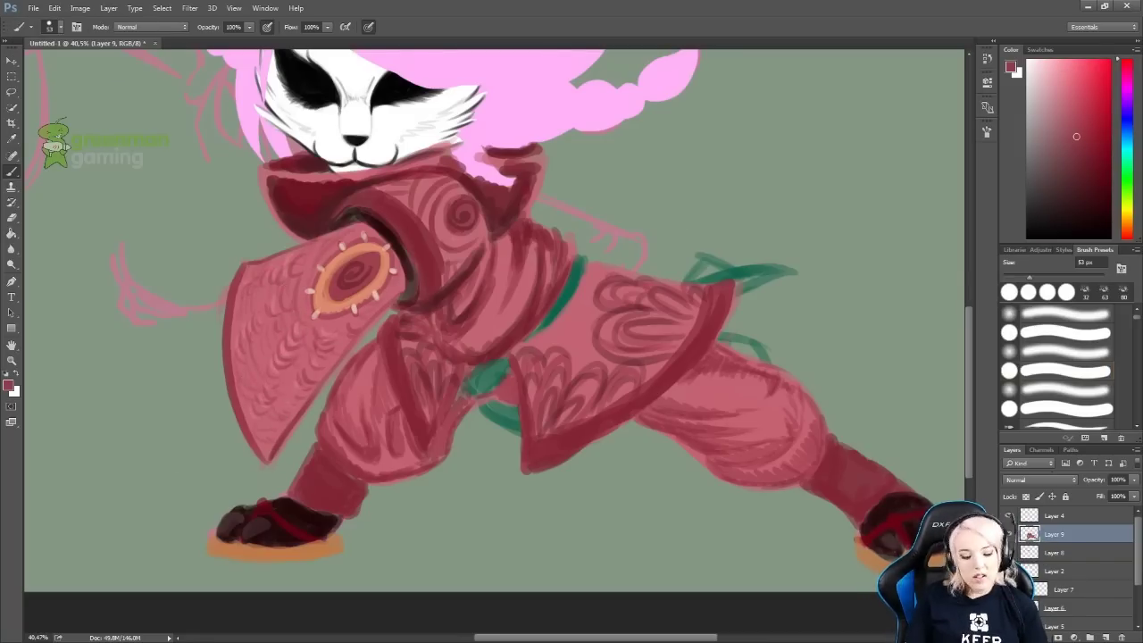
drag(537, 334, 507, 348)
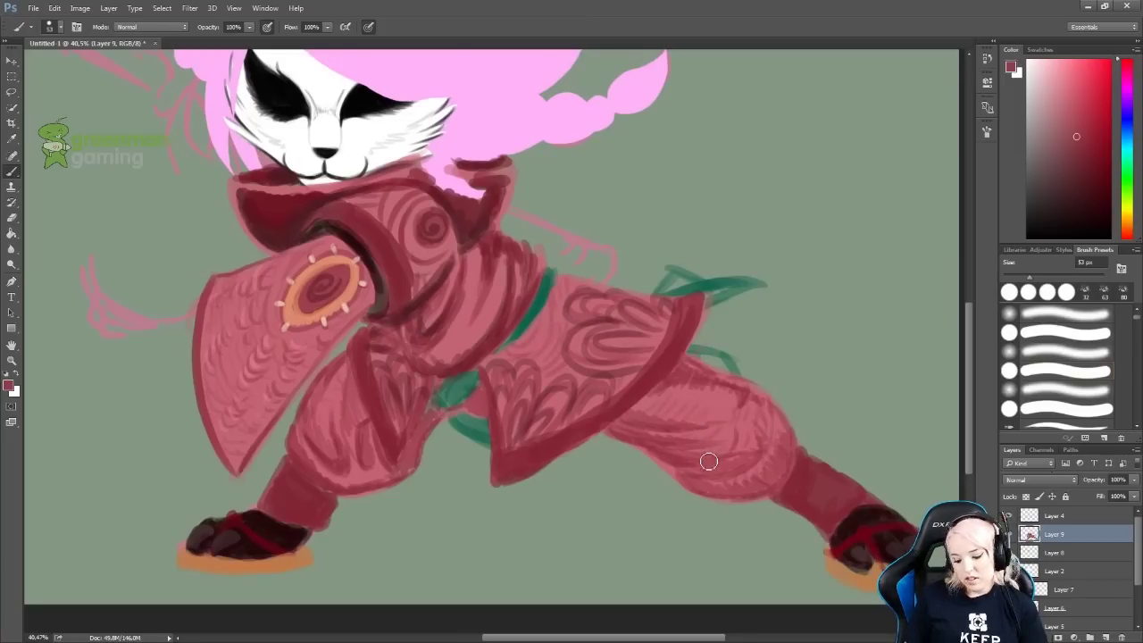
key(ctrl+alt+z)
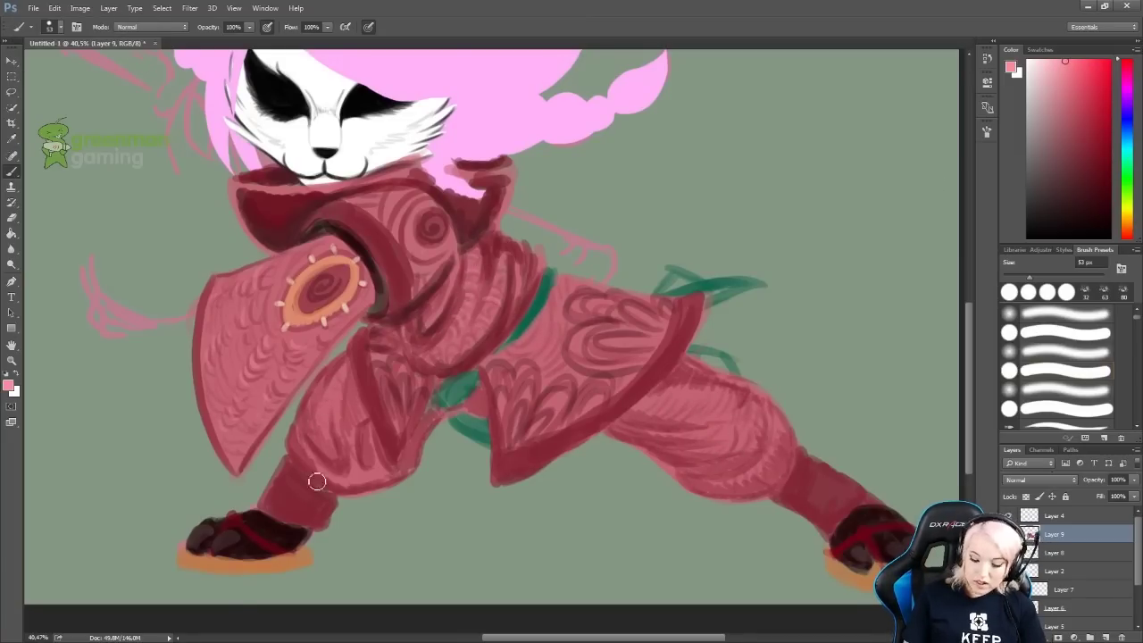
drag(457, 295, 487, 328)
Paint deeper dark red shadows along the sleeve hem, torso folds and skirt borders.
alt+click(234, 393)
drag(234, 375, 281, 478)
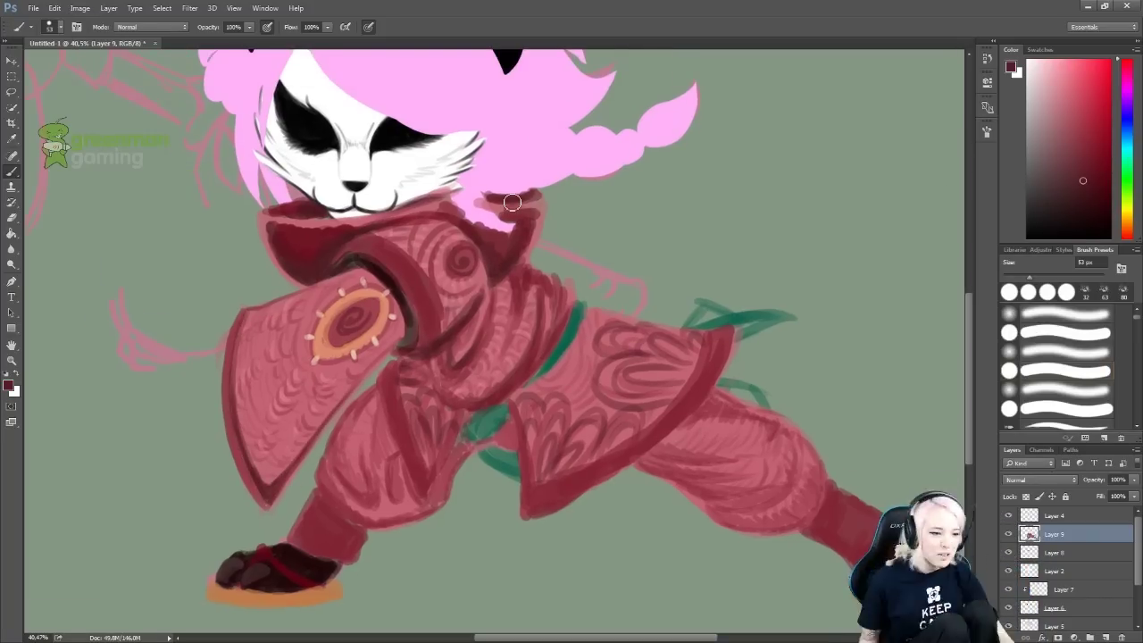
mouse_move(525, 274)
mouse_down()
mouse_move(549, 331)
mouse_move(441, 367)
mouse_up()
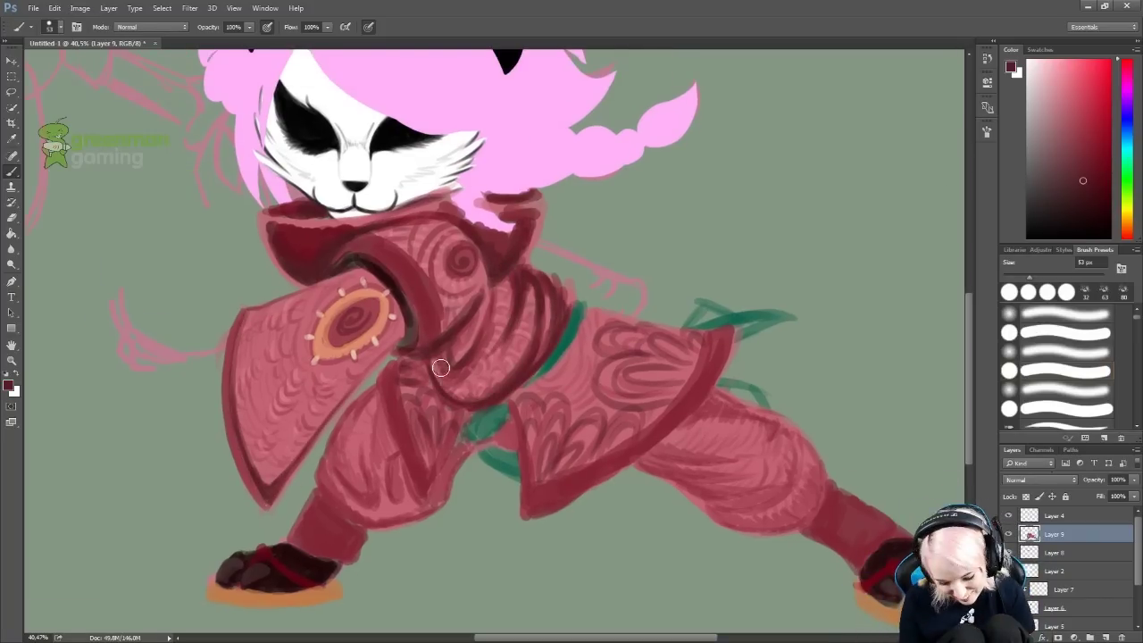
mouse_move(526, 411)
mouse_down()
mouse_move(602, 480)
mouse_move(545, 429)
mouse_move(396, 408)
mouse_move(433, 468)
mouse_move(378, 523)
mouse_move(450, 481)
mouse_up()
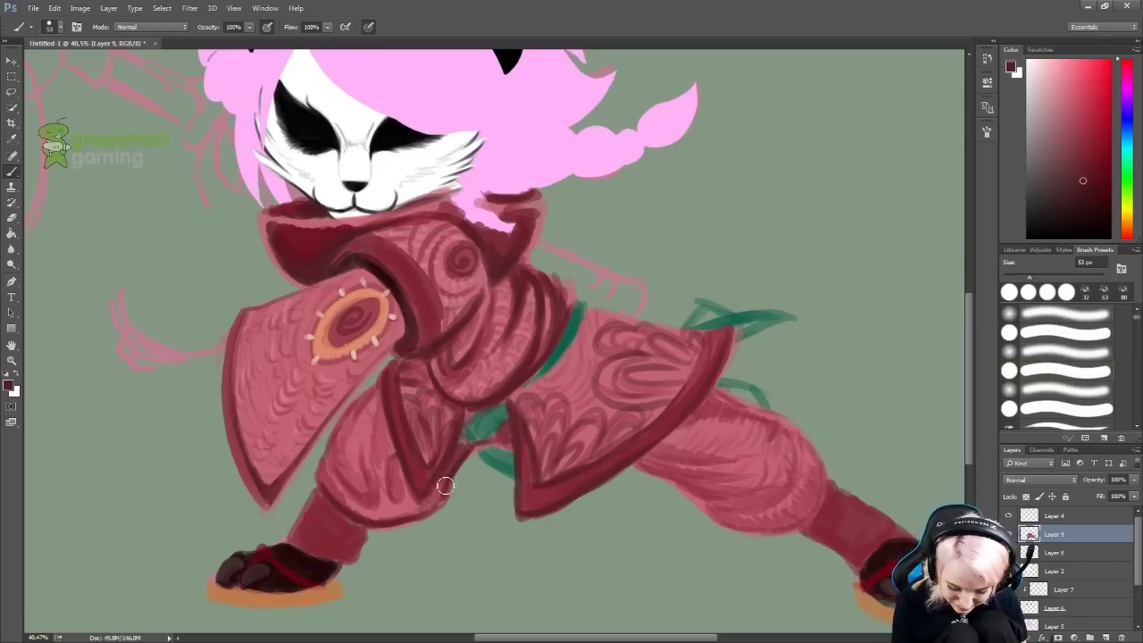
key(ctrl+alt+z)
Shade both baggy trouser legs and ankle wraps with darker red fold strokes.
mouse_move(316, 528)
mouse_down()
mouse_move(351, 561)
mouse_move(344, 511)
mouse_up()
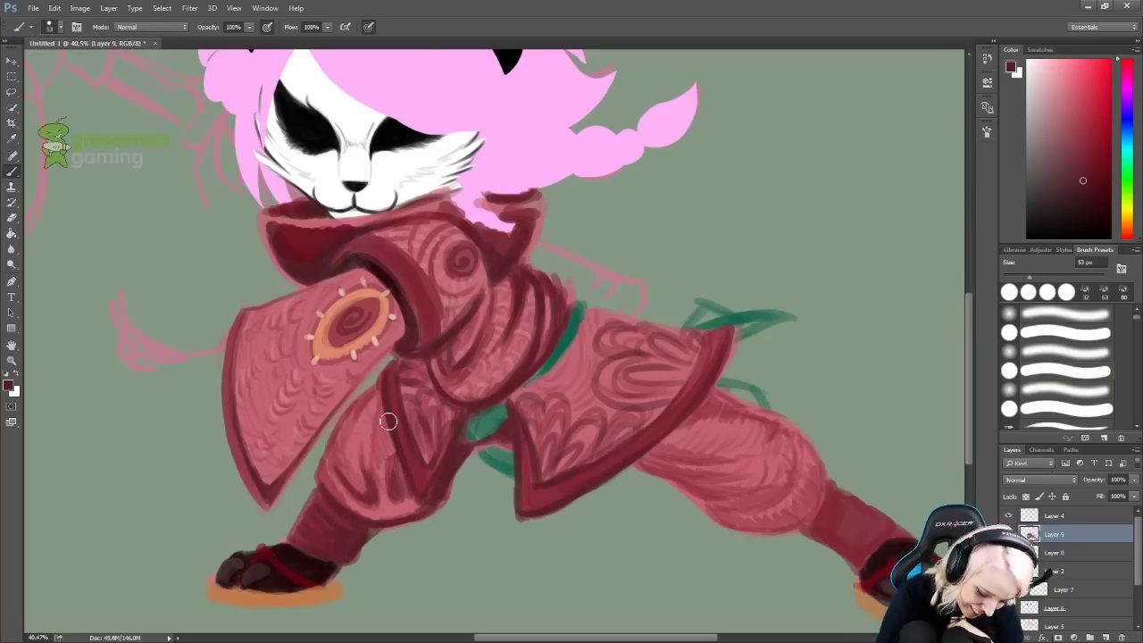
key(ctrl+alt+z)
key(ctrl+alt+z)
key(ctrl+alt+z)
key(ctrl+alt+z)
key(ctrl+alt+z)
mouse_move(662, 456)
mouse_down()
mouse_move(742, 403)
mouse_move(765, 502)
mouse_move(727, 521)
mouse_move(807, 519)
mouse_move(822, 477)
mouse_move(637, 492)
mouse_up()
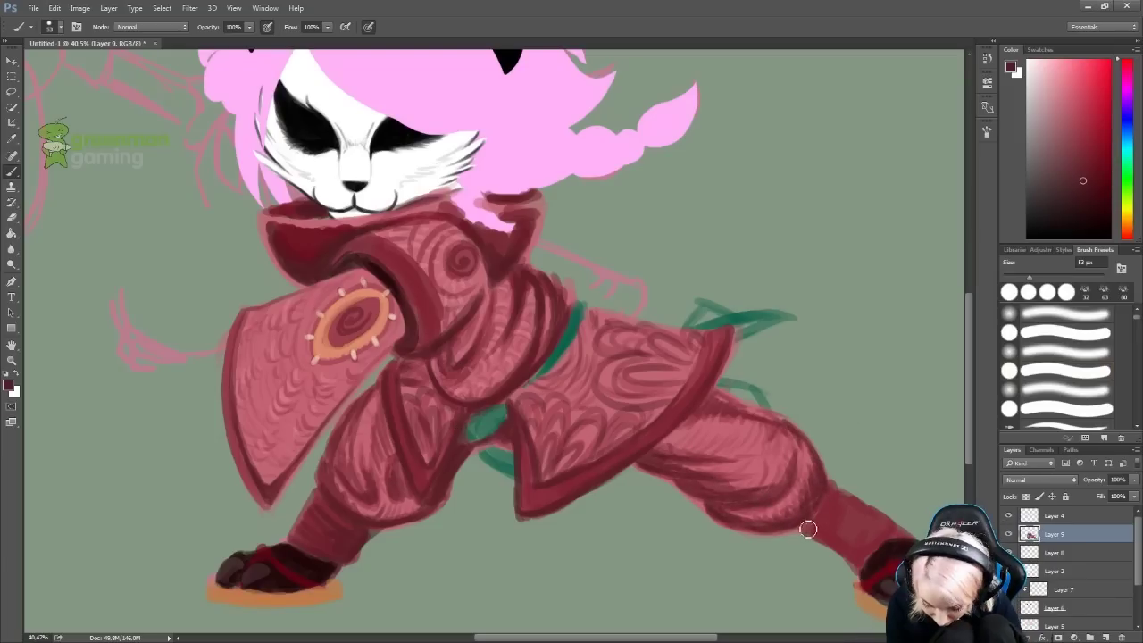
drag(831, 497, 879, 557)
key(ctrl+alt+z)
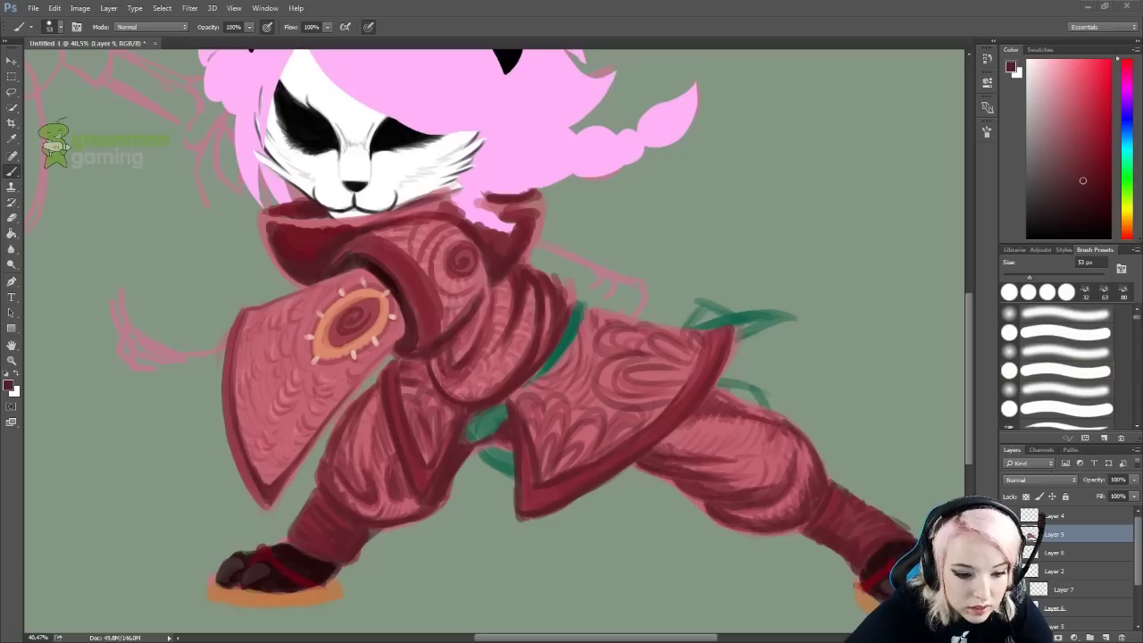
On a new layer, paint the green sash, its knot and long trailing ribbons, and refine their edges with the Eraser.
click(1105, 637)
alt+click(483, 428)
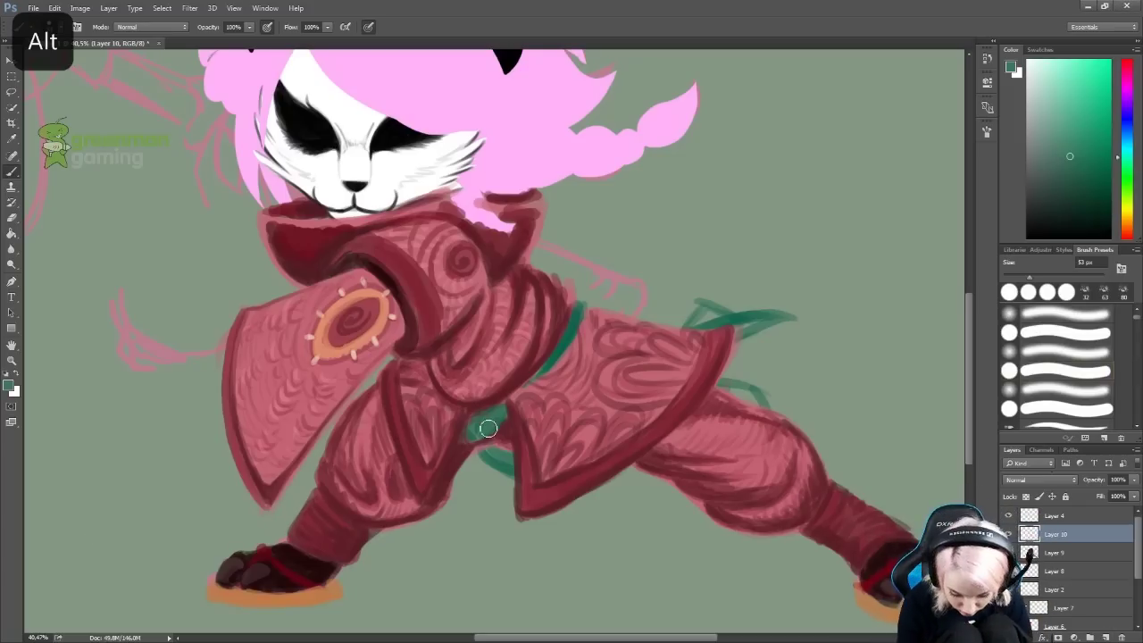
mouse_move(516, 460)
mouse_down()
mouse_move(696, 511)
mouse_move(722, 561)
mouse_up()
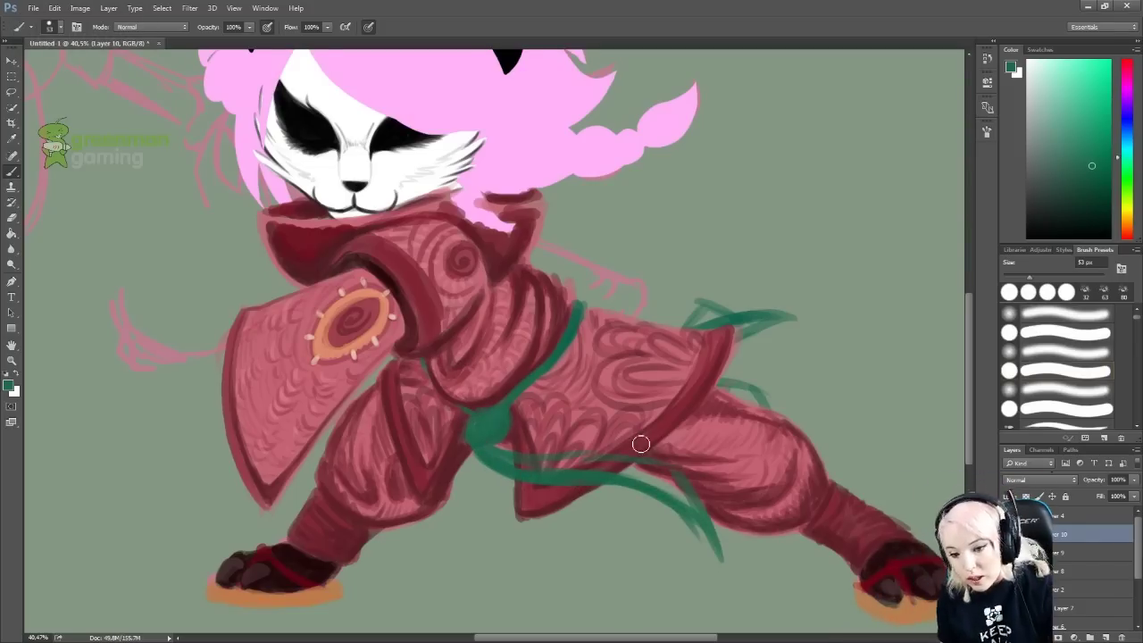
drag(500, 442, 647, 375)
mouse_move(527, 415)
mouse_down()
mouse_move(799, 323)
mouse_move(821, 279)
mouse_up()
key(e)
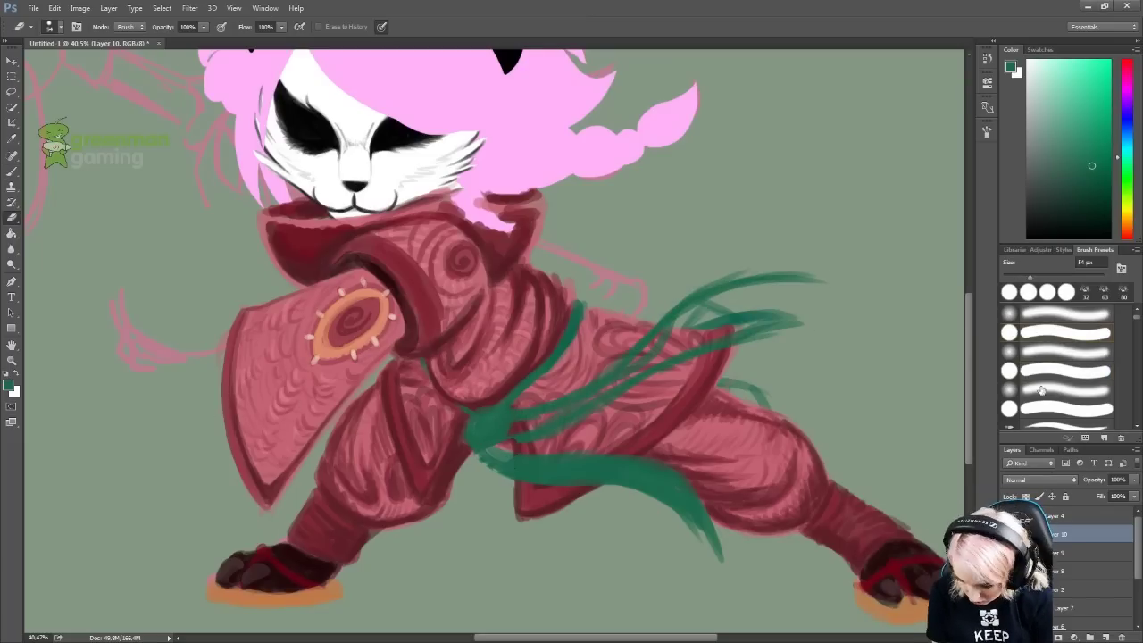
drag(535, 464, 714, 553)
mouse_move(482, 433)
mouse_down()
mouse_move(577, 355)
mouse_move(804, 286)
mouse_up()
Add a new layer directly beneath the green ribbon layer and prepare a dark red brush sampled from the robe.
key(ctrl+shift+alt+n)
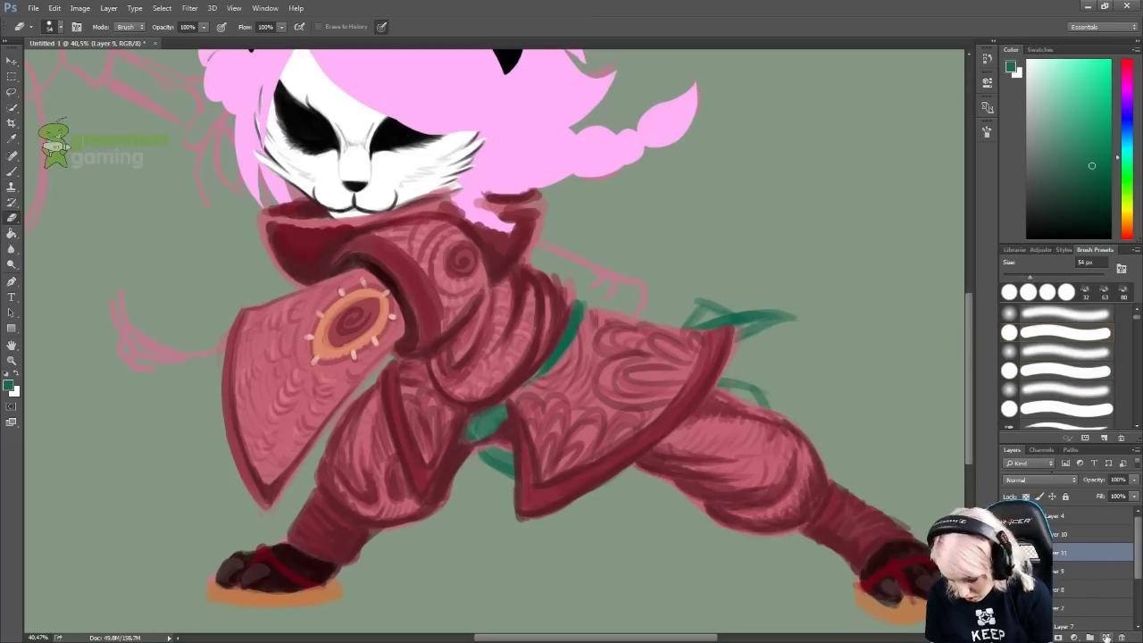
key(b)
key(d)
alt+click(543, 321)
key(space)
drag(509, 479, 718, 392)
key(ctrl+alt+z)
Erase the robe collar on Layer 9 where it overlaps the pink hair lock beside the face.
scroll(387, 182, up, 5)
scroll(381, 255, down, 2)
scroll(357, 268, up, 5)
scroll(494, 339, down, 1)
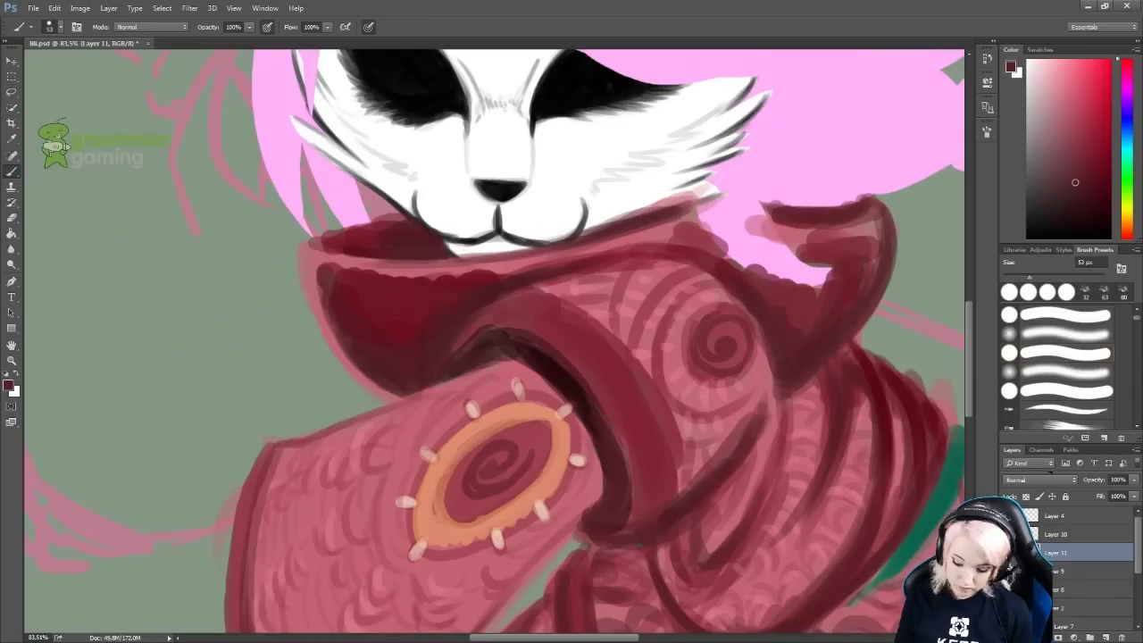
key(e)
click(1071, 571)
mouse_move(702, 207)
mouse_down()
mouse_move(777, 223)
mouse_move(853, 268)
mouse_up()
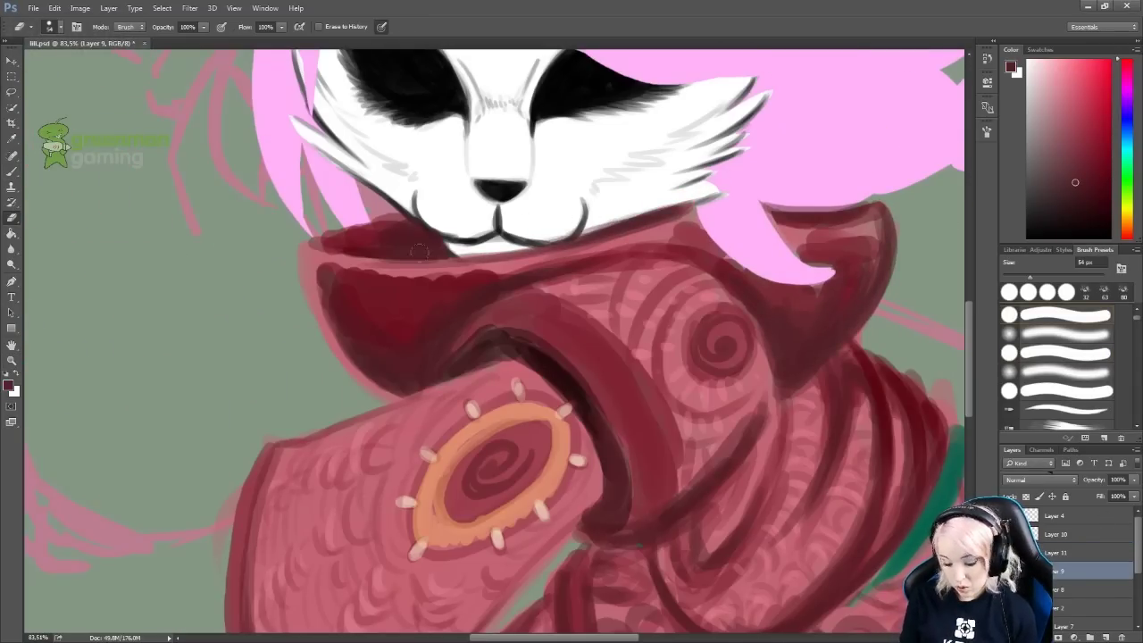
Outline the outstretched hand in black, with raised fingers, curled lower fingers and a forearm reaching the wide sleeve.
scroll(834, 295, down, 5)
scroll(453, 343, up, 5)
key(b)
key(d)
drag(311, 366, 495, 357)
mouse_move(308, 268)
mouse_down()
mouse_move(241, 357)
mouse_move(362, 393)
mouse_up()
drag(370, 243, 509, 241)
key(ctrl+alt+z)
mouse_move(527, 317)
mouse_down()
mouse_move(413, 317)
mouse_move(230, 103)
mouse_up()
drag(317, 290, 210, 165)
drag(268, 335, 214, 98)
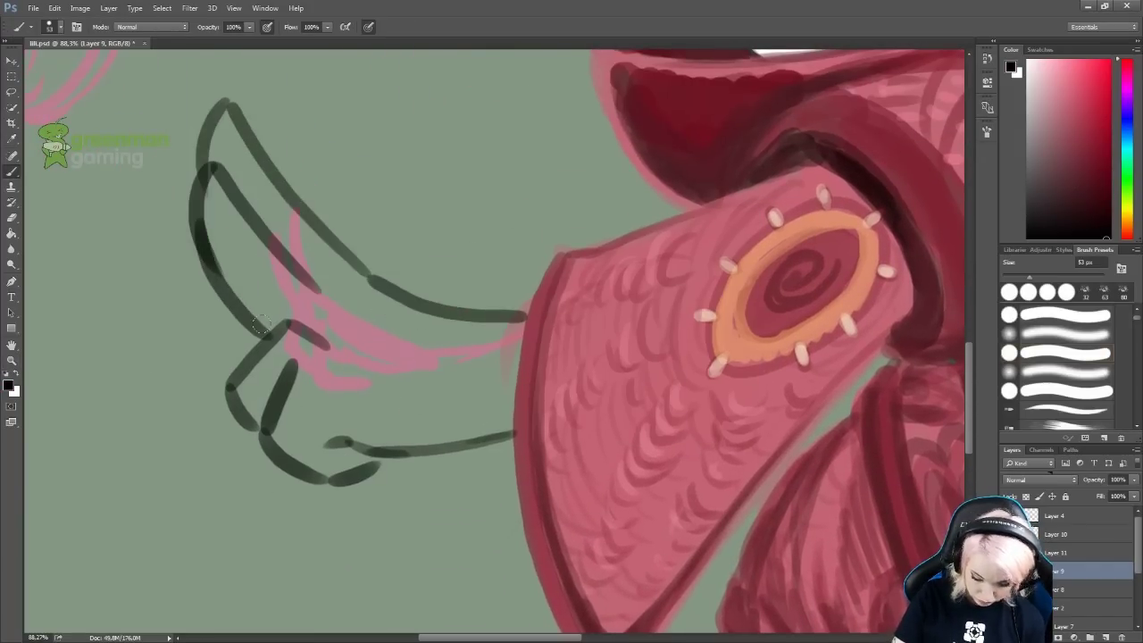
Rework the raised fingers and fill the hand and forearm with solid black.
key(ctrl+alt+z)
key(ctrl+alt+z)
drag(402, 304, 254, 161)
mouse_move(254, 160)
mouse_down()
mouse_move(220, 140)
mouse_move(196, 218)
mouse_up()
mouse_move(156, 223)
mouse_down()
mouse_move(214, 330)
mouse_move(197, 357)
mouse_move(388, 437)
mouse_move(431, 422)
mouse_move(455, 370)
mouse_move(201, 228)
mouse_move(267, 330)
mouse_move(179, 237)
mouse_move(227, 85)
mouse_up()
mouse_move(304, 259)
mouse_down()
mouse_move(237, 330)
mouse_move(268, 366)
mouse_move(312, 266)
mouse_move(500, 350)
mouse_move(340, 344)
mouse_move(296, 324)
mouse_move(327, 368)
mouse_up()
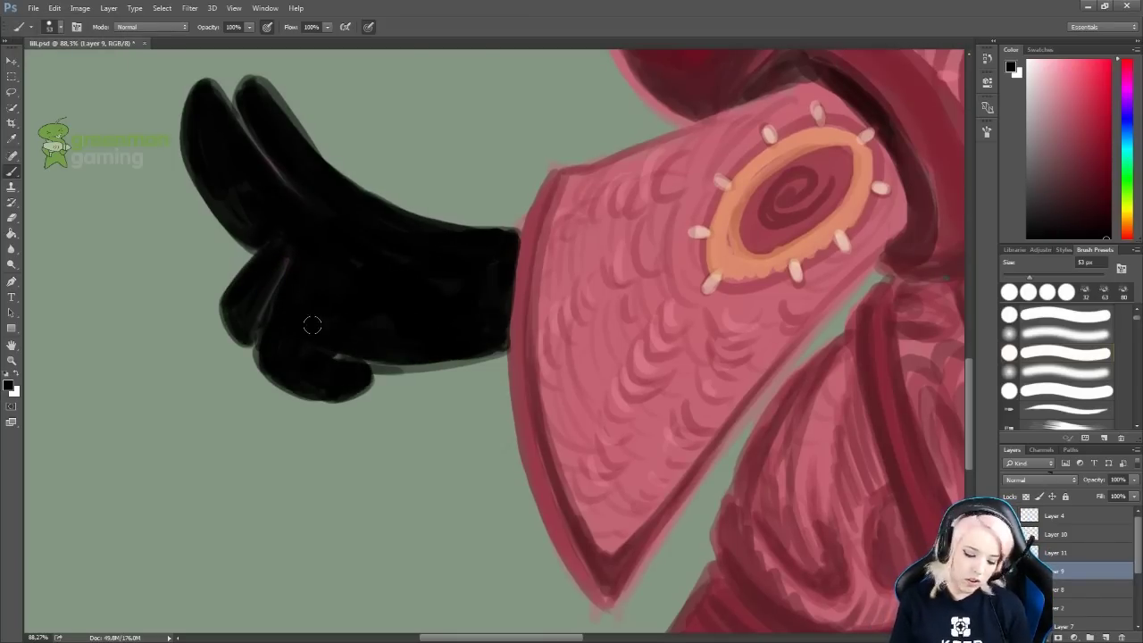
Paint a dark red wrap around the forearm between hand and sleeve, and shade its folds and edges with black.
alt+click(866, 105)
mouse_move(384, 215)
mouse_down()
mouse_move(375, 362)
mouse_move(500, 366)
mouse_move(493, 279)
mouse_up()
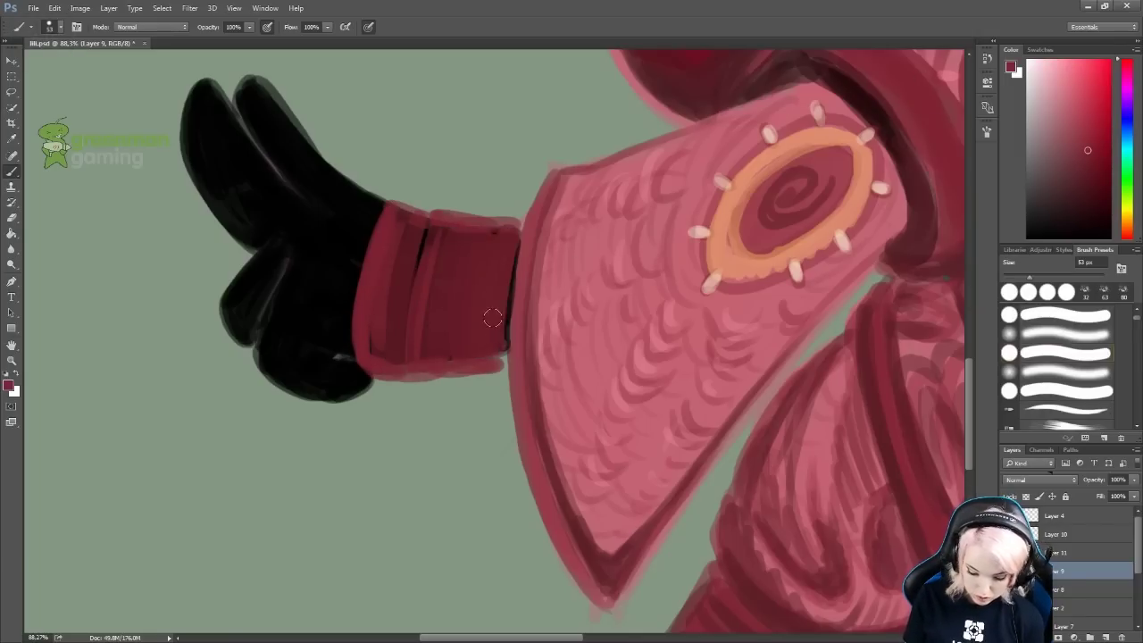
scroll(492, 279, down, 1)
alt+click(349, 225)
drag(493, 375, 420, 382)
drag(391, 257, 389, 369)
drag(518, 361, 520, 239)
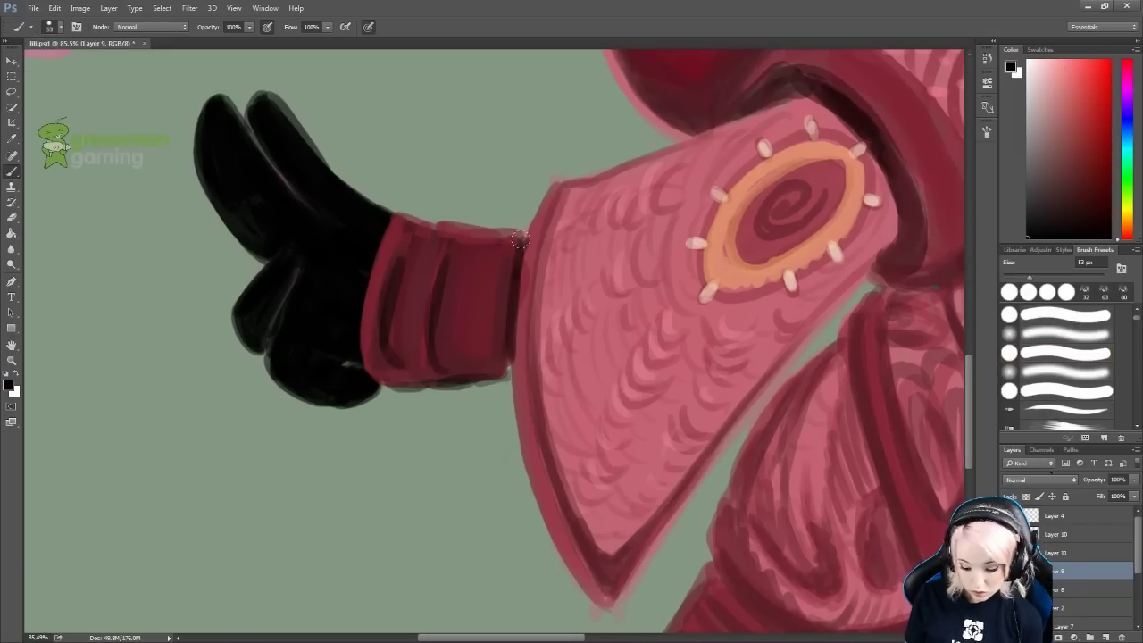
Try to free transform the black hand and forearm wrap within a rectangular selection.
scroll(519, 240, down, 8)
key(m)
mouse_move(47, 247)
mouse_down()
mouse_move(214, 384)
mouse_move(261, 453)
mouse_up()
right_click(253, 331)
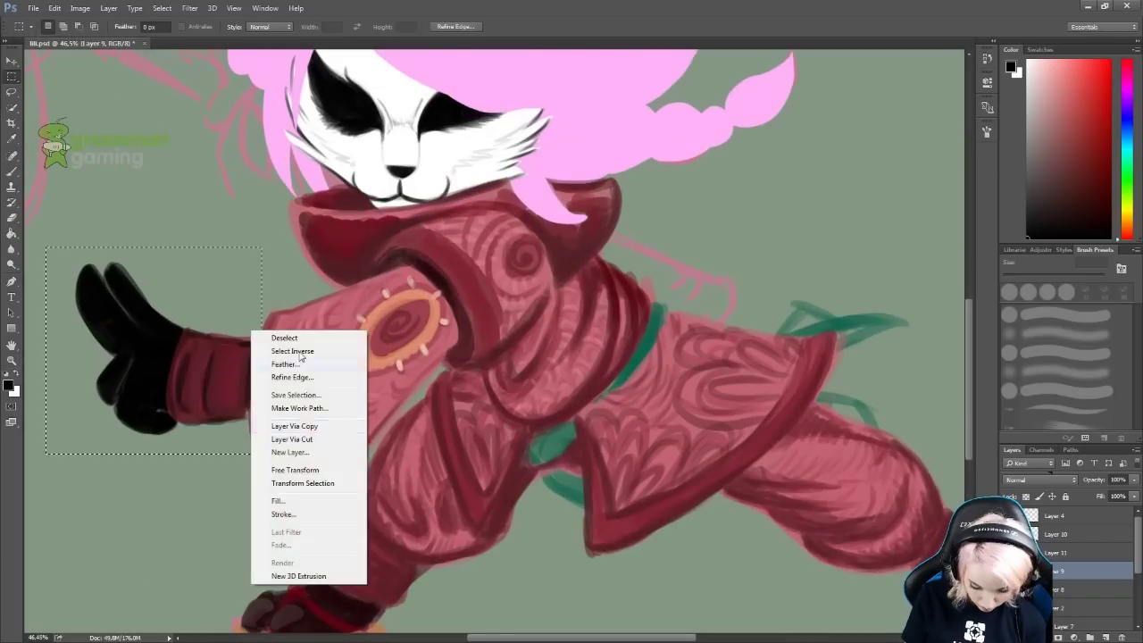
click(294, 470)
drag(98, 421, 56, 255)
key(Return)
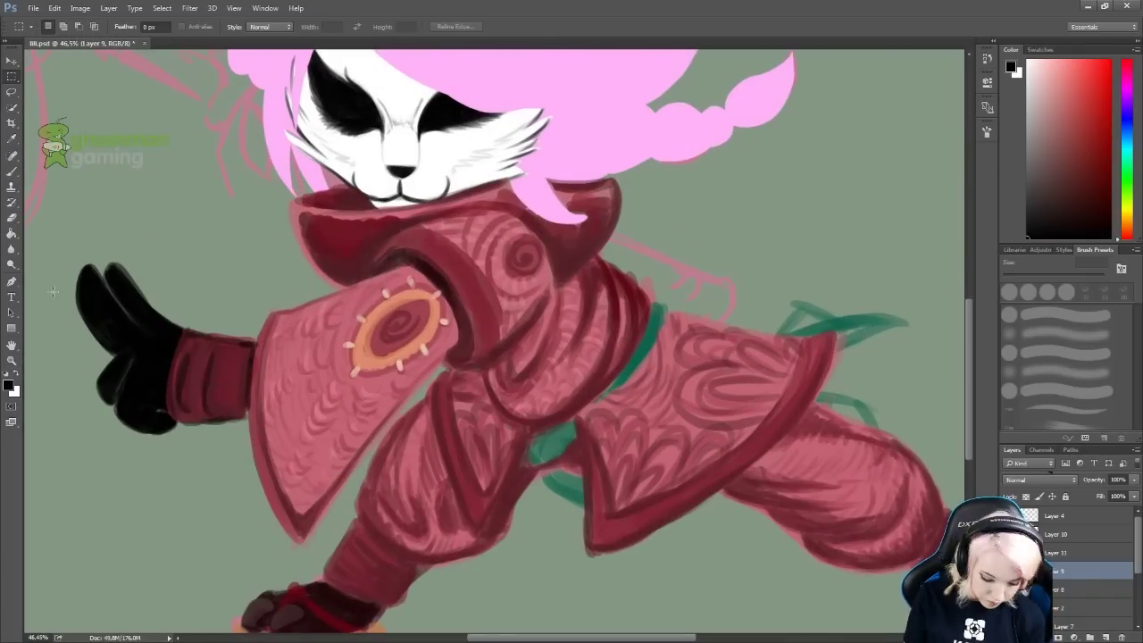
Outline the wide sleeve and the front trouser leg and ankle wrap in very dark red.
key(b)
alt+click(237, 342)
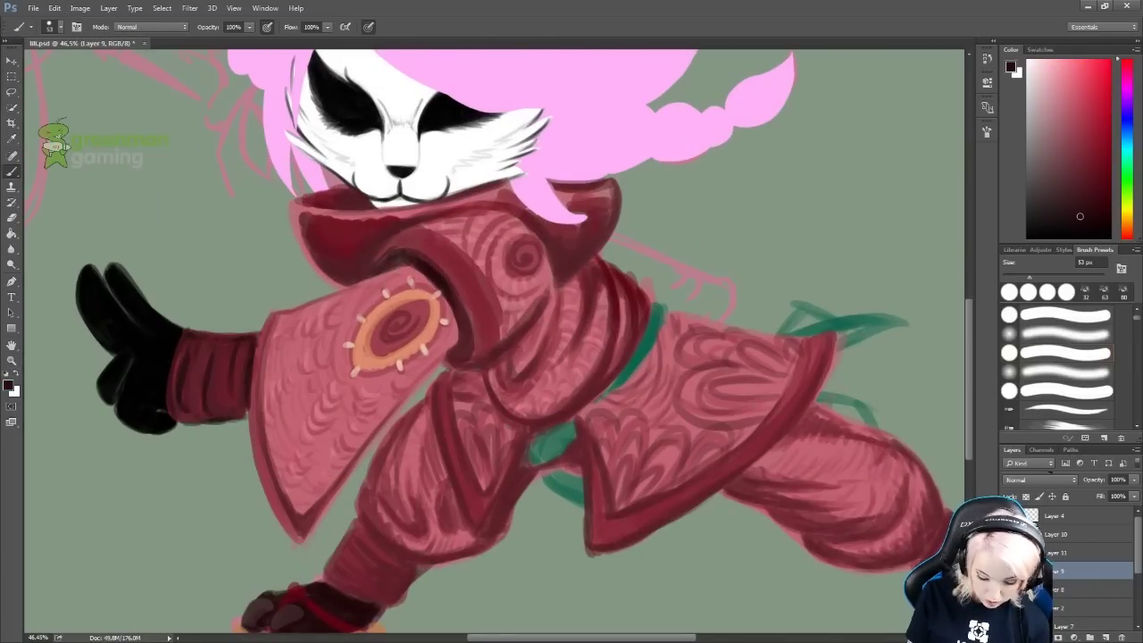
drag(251, 446, 305, 385)
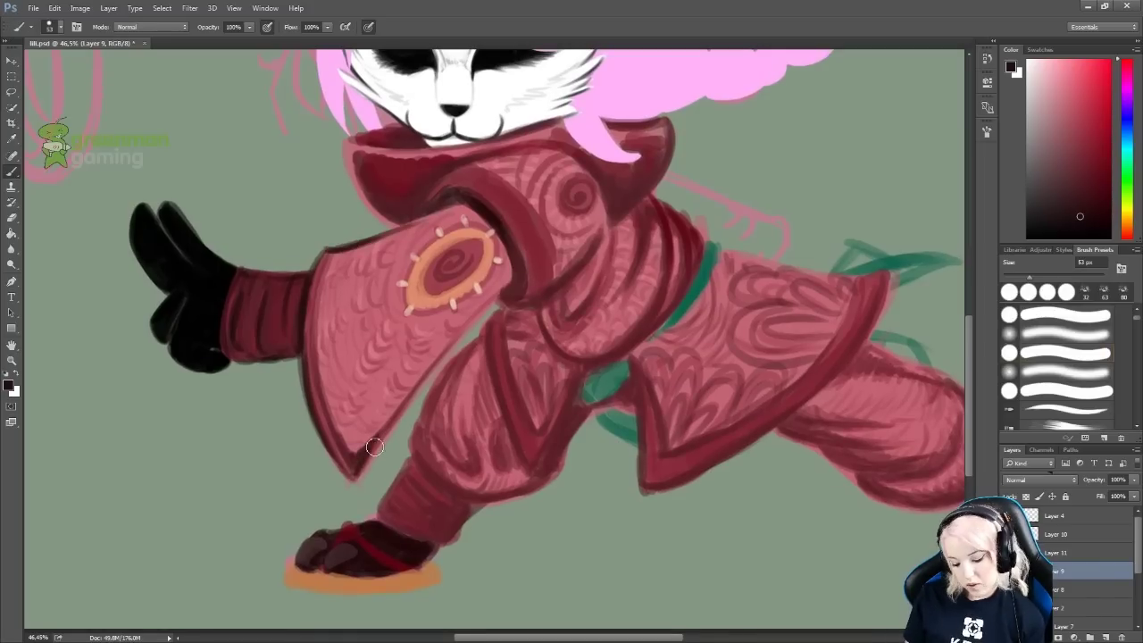
mouse_move(573, 417)
mouse_down()
mouse_move(543, 477)
mouse_move(429, 408)
mouse_move(486, 419)
mouse_move(384, 509)
mouse_move(431, 531)
mouse_up()
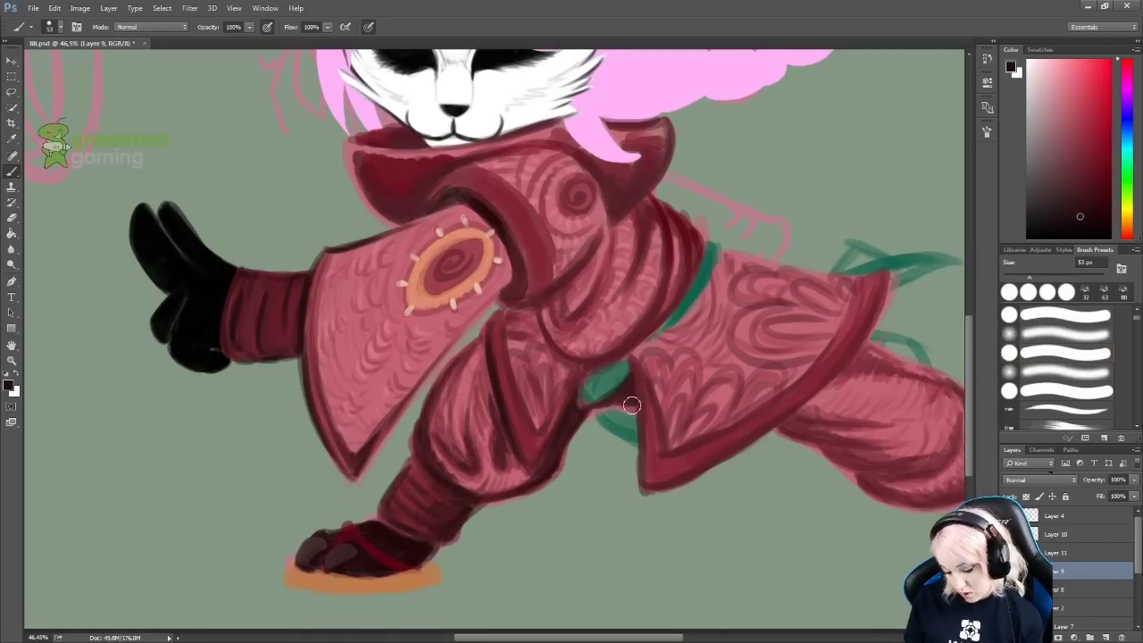
Paint very dark red outlines and shadows around the skirt panels, rear trouser leg, torso folds and shoulder.
drag(625, 390, 295, 310)
mouse_move(502, 294)
mouse_down()
mouse_move(391, 345)
mouse_move(500, 349)
mouse_move(576, 413)
mouse_move(640, 416)
mouse_move(720, 453)
mouse_move(701, 395)
mouse_up()
mouse_move(553, 264)
mouse_down()
mouse_move(536, 282)
mouse_move(777, 425)
mouse_up()
mouse_move(580, 314)
mouse_down()
mouse_move(474, 446)
mouse_move(468, 469)
mouse_move(536, 380)
mouse_up()
key(ctrl+alt+z)
key(ctrl+alt+z)
mouse_move(534, 331)
mouse_down()
mouse_move(562, 324)
mouse_move(527, 286)
mouse_move(455, 331)
mouse_move(451, 426)
mouse_move(420, 392)
mouse_up()
drag(295, 268, 435, 282)
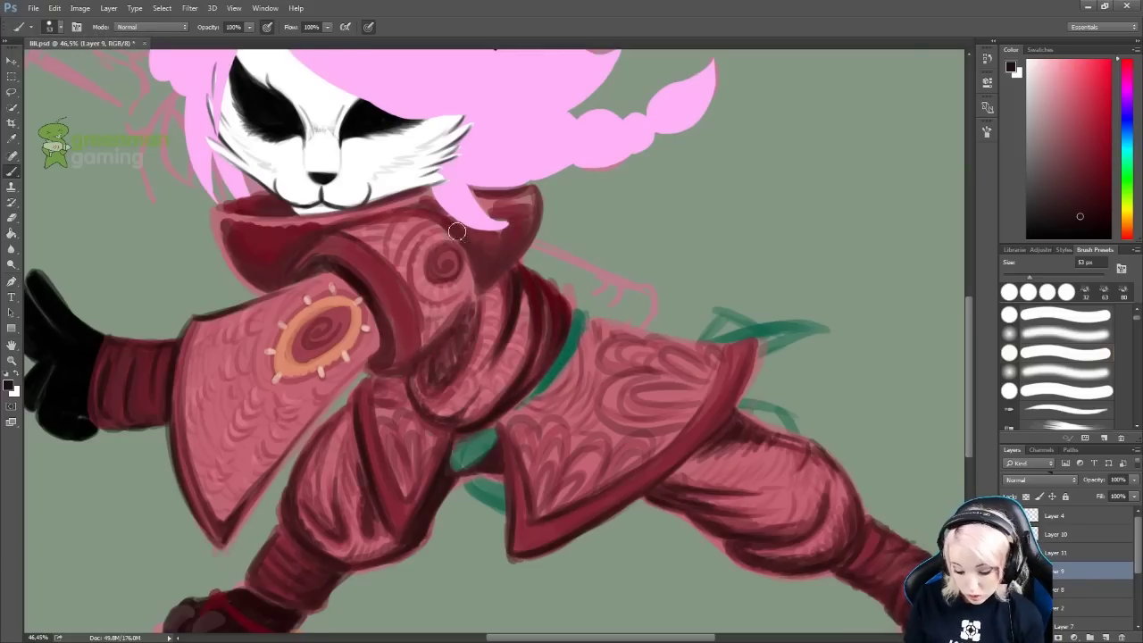
Darken the inside and edges of the collar, and repaint its rear flap in muted pinkish red.
drag(273, 286, 245, 230)
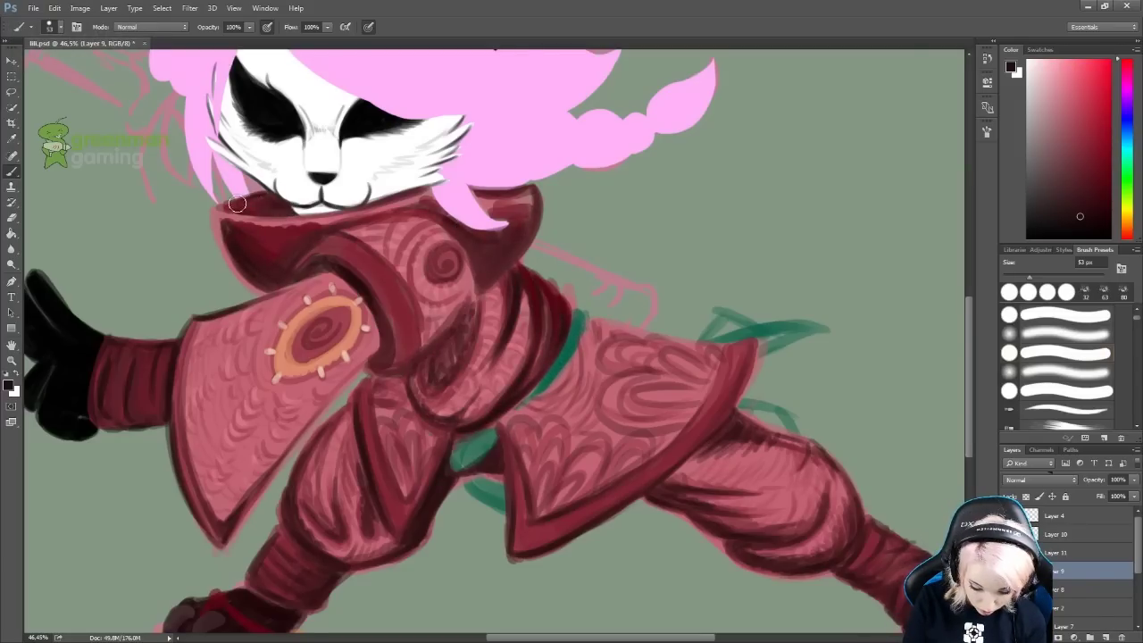
drag(305, 243, 248, 234)
alt+click(486, 239)
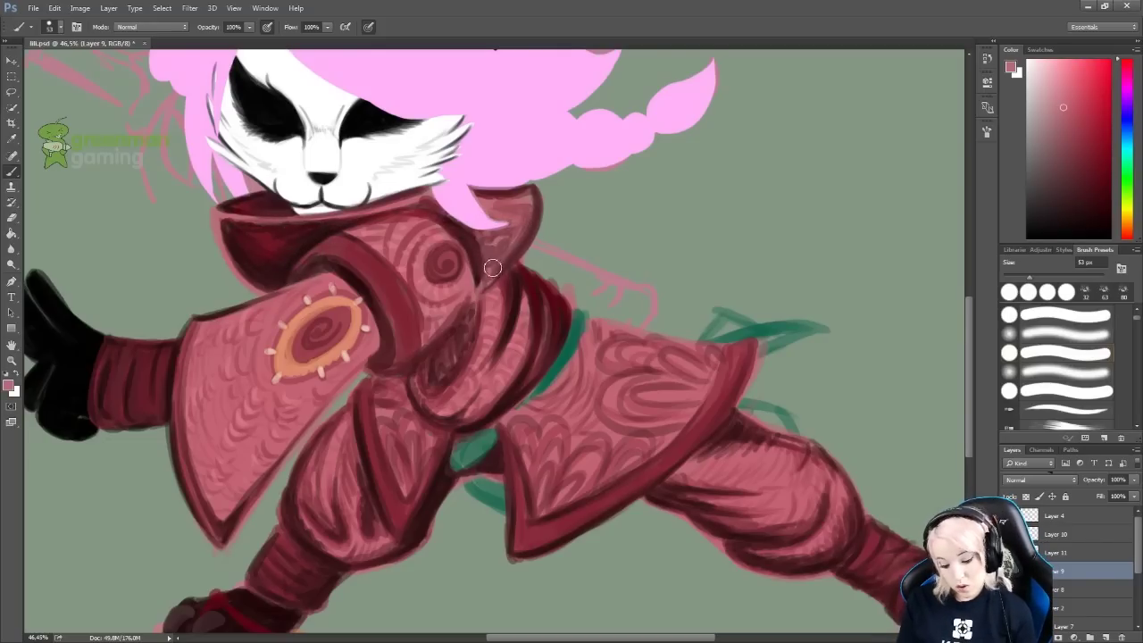
key(ctrl+alt+z)
key(ctrl+alt+z)
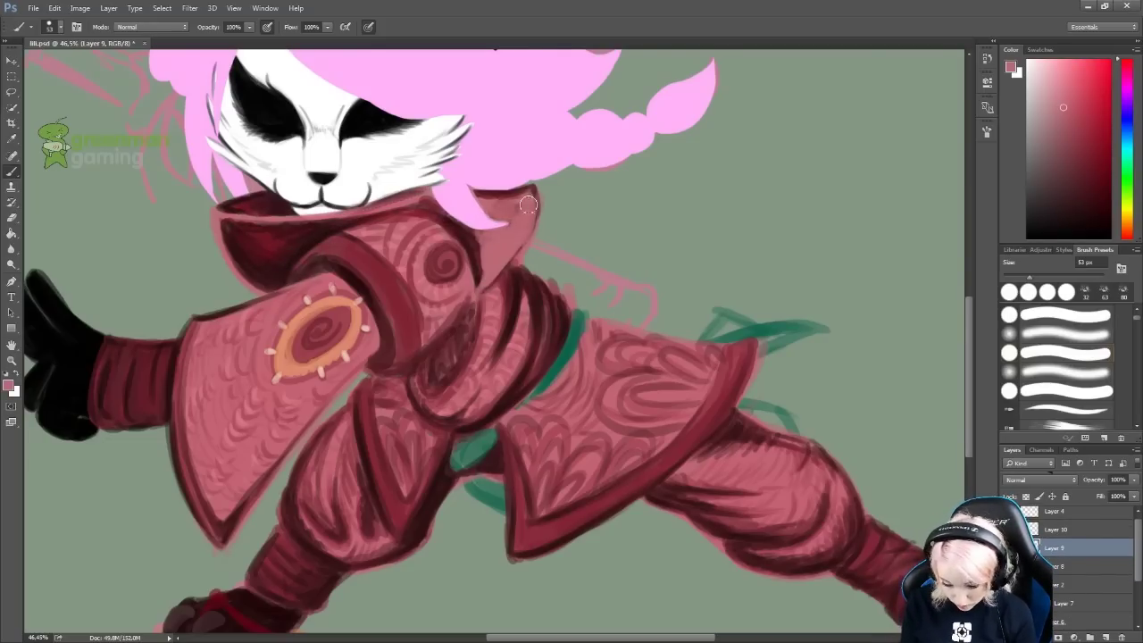
key(ctrl+alt+z)
alt+click(483, 248)
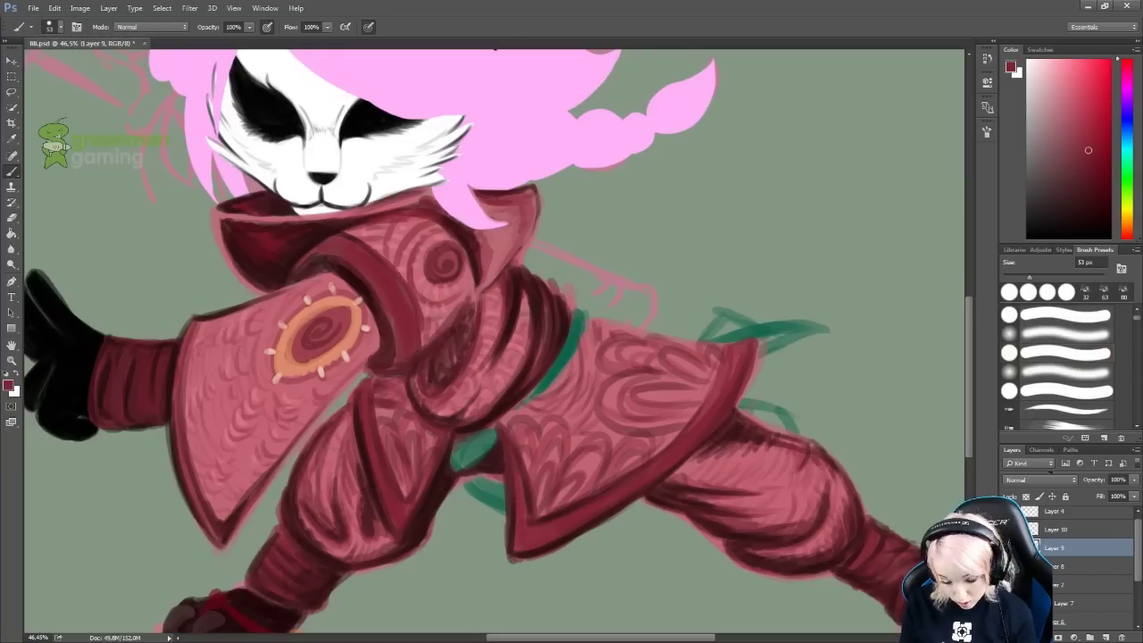
Outline and fill the visible part of the raised arm's sleeve beneath the front braid in dark red.
scroll(317, 217, down, 5)
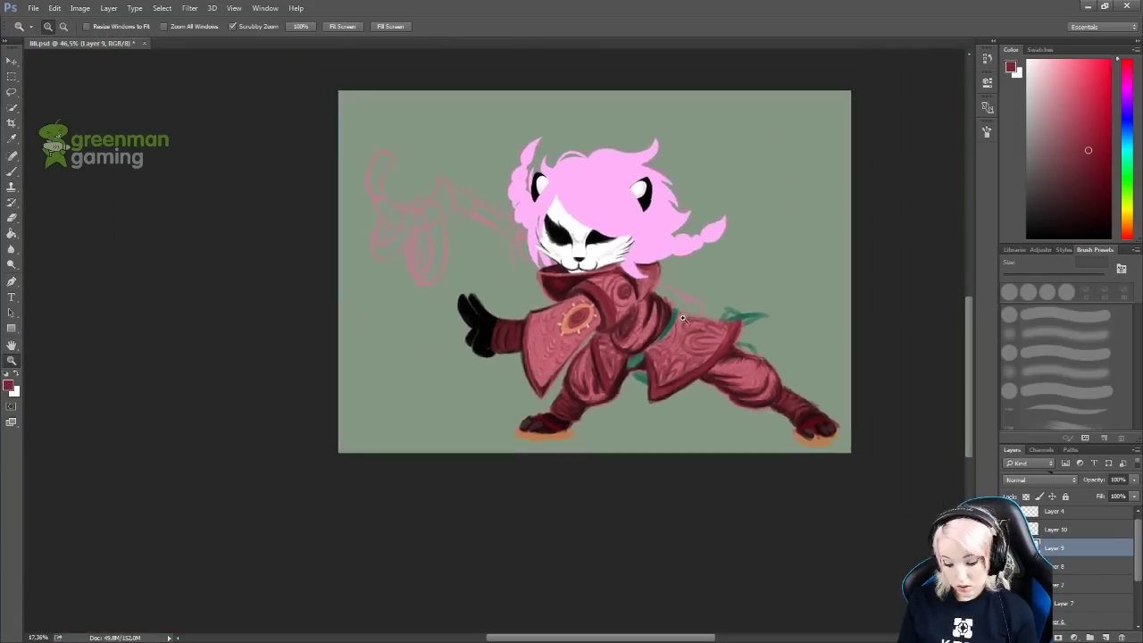
scroll(348, 264, up, 5)
alt+click(349, 265)
alt+click(396, 409)
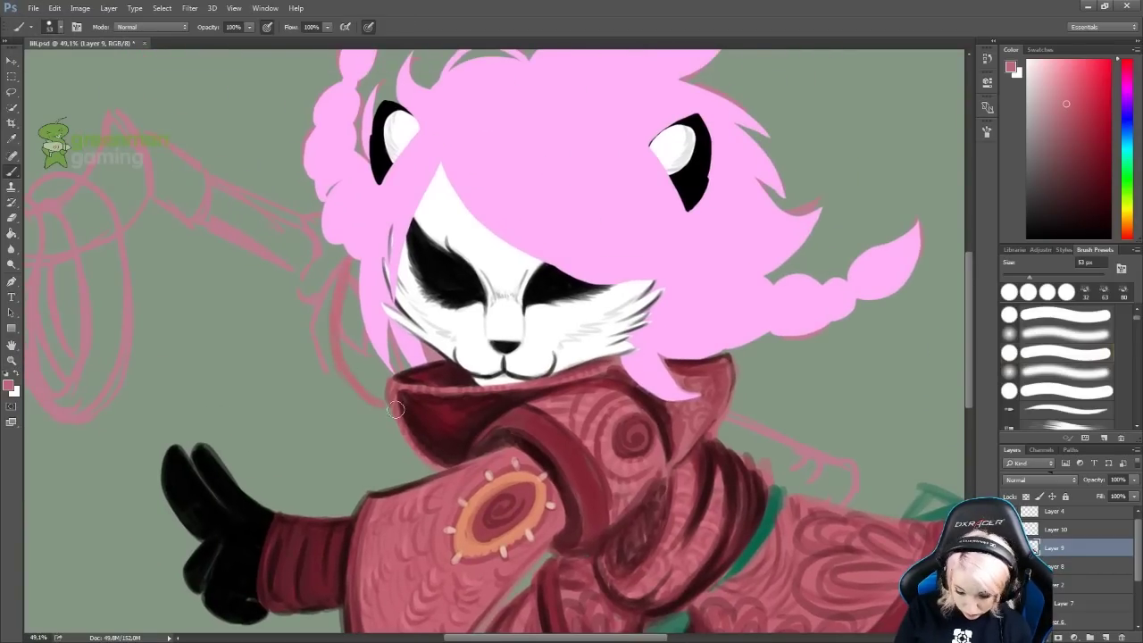
mouse_move(366, 402)
mouse_down()
mouse_move(350, 260)
mouse_move(354, 332)
mouse_up()
mouse_move(349, 268)
mouse_down()
mouse_move(363, 370)
mouse_move(389, 332)
mouse_up()
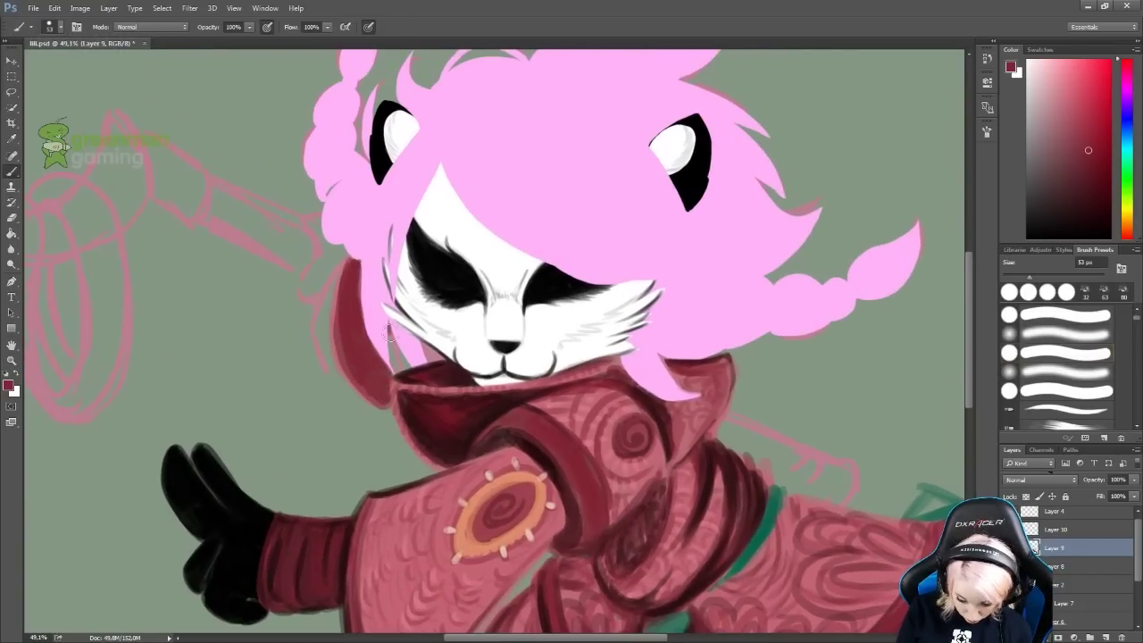
Shade the raised arm's sleeve with darker red edges and fill the gap between the braid and the collar in red.
alt+click(404, 409)
mouse_move(397, 371)
mouse_down()
mouse_move(406, 429)
mouse_move(420, 384)
mouse_up()
alt+click(520, 390)
drag(345, 366, 345, 302)
alt+click(437, 440)
drag(354, 257, 357, 353)
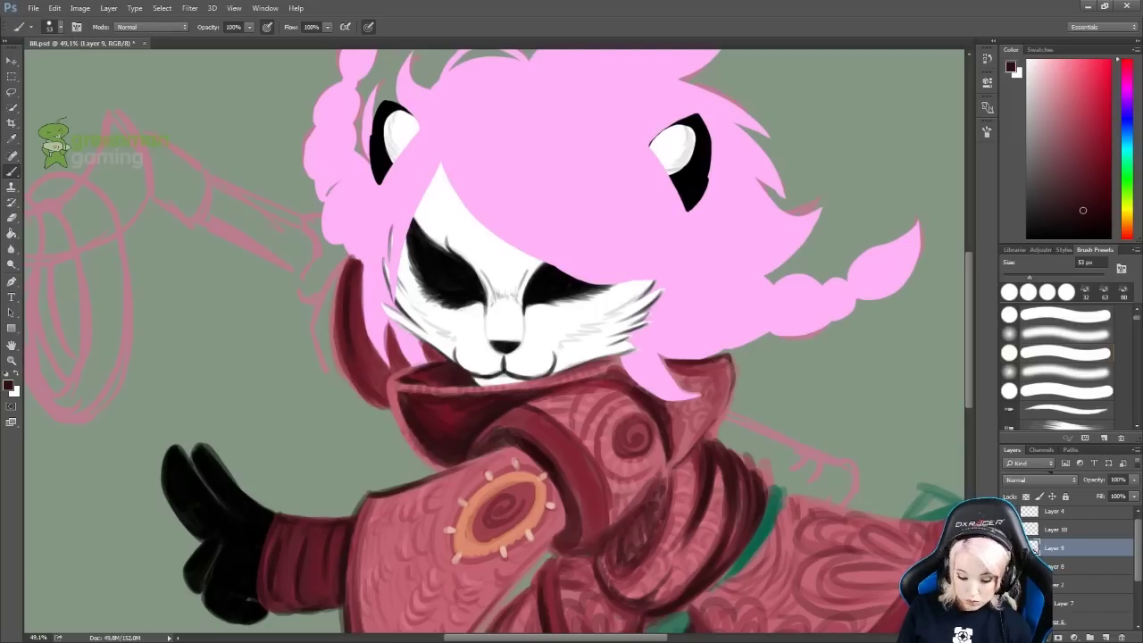
Paint the raised hand in very dark reddish brown at the end of the sleeve.
mouse_move(300, 284)
mouse_down()
mouse_move(323, 280)
mouse_move(315, 288)
mouse_up()
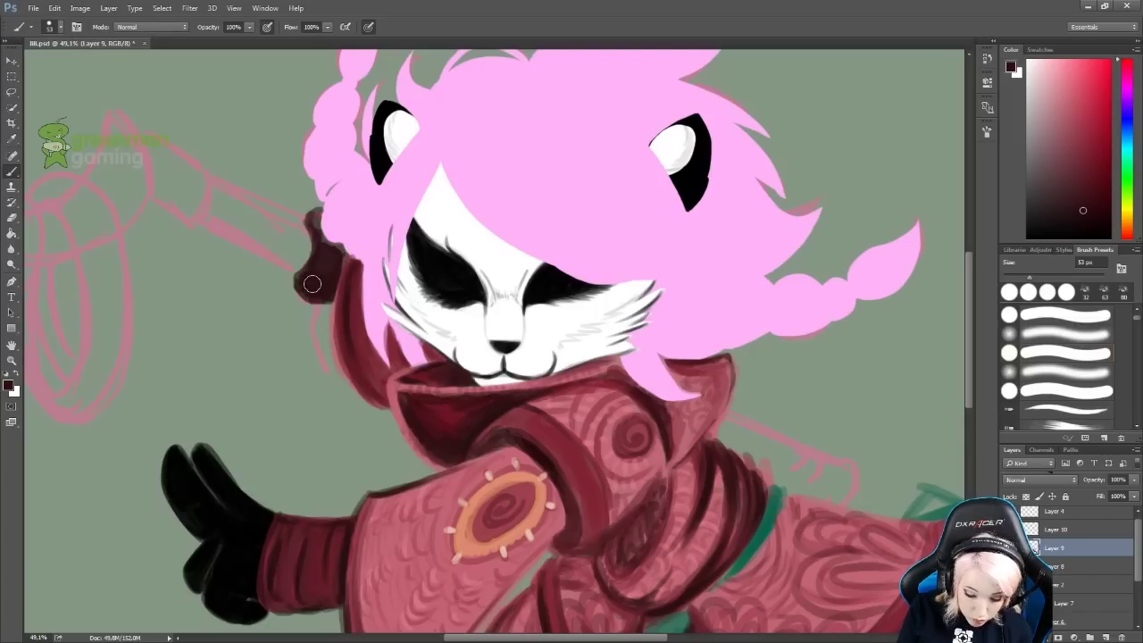
key(z)
key(ctrl+0)
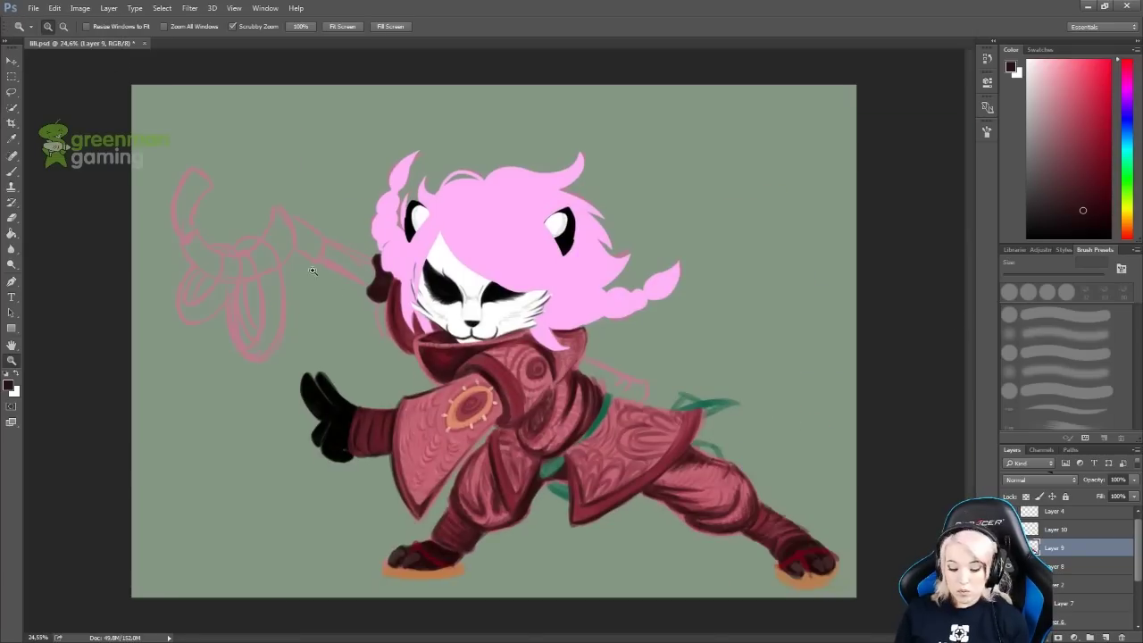
Fill the staff's curved head, jointed shaft and rear end in flat tan orange on a new layer.
key(ctrl+plus)
key(b)
mouse_move(345, 241)
mouse_down()
mouse_move(419, 268)
mouse_move(56, 112)
mouse_up()
key(ctrl+alt+z)
key(ctrl+shift+alt+n)
mouse_move(581, 428)
mouse_down()
mouse_move(483, 362)
mouse_move(500, 375)
mouse_up()
mouse_move(18, 93)
mouse_down()
mouse_move(309, 232)
mouse_move(551, 393)
mouse_up()
mouse_move(549, 379)
mouse_down()
mouse_move(497, 298)
mouse_move(476, 288)
mouse_move(382, 393)
mouse_move(361, 247)
mouse_up()
Paint two thick bright green rings hanging from the staff's curved head on a separate layer.
key(ctrl+shift+alt+n)
key(ctrl+alt+z)
mouse_move(421, 345)
mouse_down()
mouse_move(322, 449)
mouse_move(423, 349)
mouse_move(322, 428)
mouse_up()
key(ctrl+alt+z)
key(ctrl+alt+z)
key(ctrl+alt+z)
mouse_move(383, 381)
mouse_down()
mouse_move(366, 349)
mouse_move(403, 415)
mouse_move(327, 387)
mouse_up()
key(ctrl+alt+z)
mouse_move(323, 442)
mouse_down()
mouse_move(392, 339)
mouse_move(420, 500)
mouse_move(404, 424)
mouse_move(436, 427)
mouse_move(450, 540)
mouse_move(489, 464)
mouse_up()
key(ctrl+alt+z)
mouse_move(424, 339)
mouse_down()
mouse_move(490, 447)
mouse_move(492, 536)
mouse_up()
click(12, 217)
mouse_move(420, 428)
mouse_down()
mouse_move(438, 554)
mouse_move(482, 536)
mouse_move(439, 413)
mouse_move(466, 488)
mouse_up()
key(ctrl+alt+z)
key(b)
mouse_move(357, 451)
mouse_down()
mouse_move(401, 372)
mouse_move(326, 396)
mouse_move(407, 424)
mouse_up()
key(ctrl+alt+z)
key(ctrl+0)
On a new layer above the staff, shade the shaft in brown and paint a dark red wrap beside the raised hand.
key(ctrl+shift+alt+n)
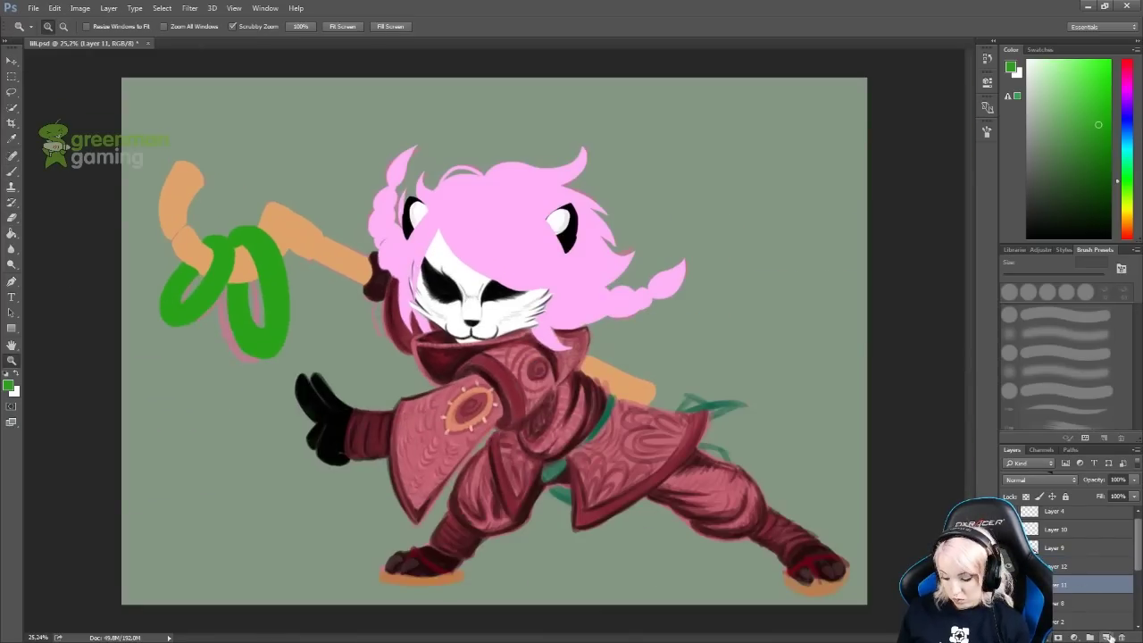
ctrl+click(467, 334)
alt+click(466, 334)
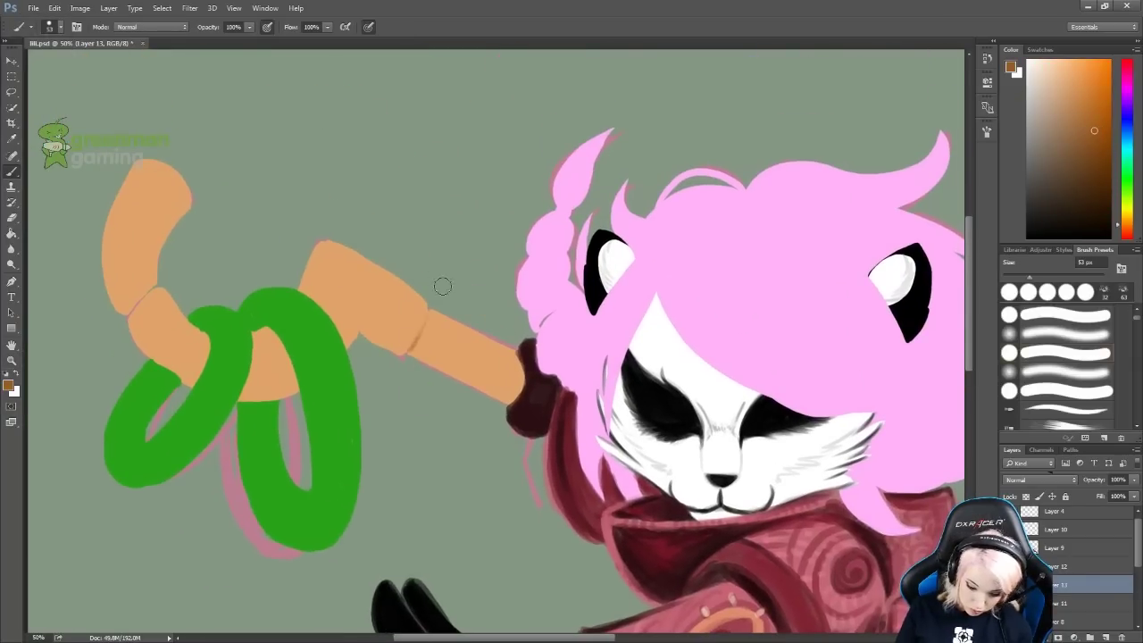
mouse_move(519, 396)
mouse_down()
mouse_move(428, 355)
mouse_move(489, 385)
mouse_up()
alt+click(528, 366)
mouse_move(473, 338)
mouse_down()
mouse_move(517, 406)
mouse_move(524, 393)
mouse_up()
mouse_move(505, 346)
mouse_down()
mouse_move(523, 396)
mouse_move(500, 393)
mouse_up()
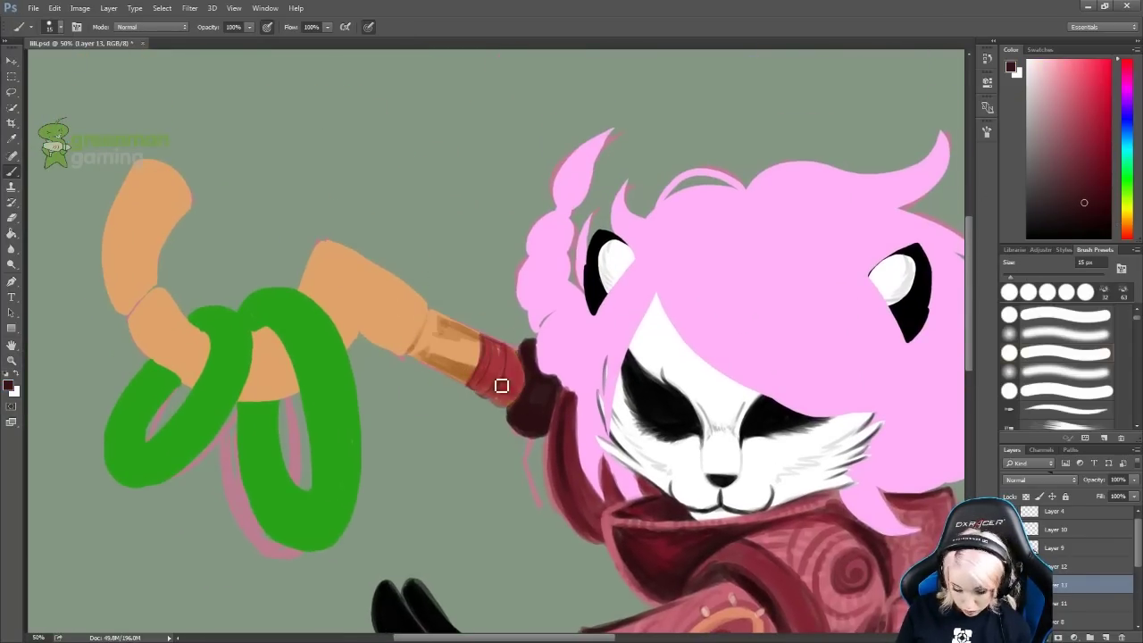
Shade the joints and edges of the staff segments in medium brown, from the shaft to the curved head.
alt+click(416, 339)
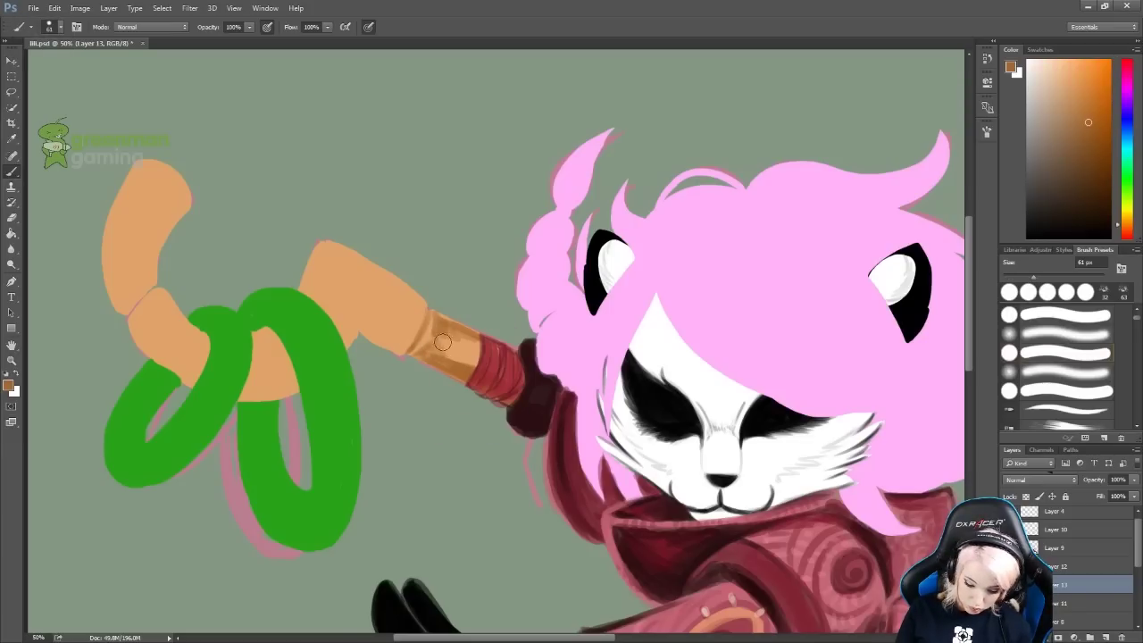
drag(437, 339, 478, 364)
mouse_move(357, 332)
mouse_down()
mouse_move(376, 312)
mouse_move(357, 267)
mouse_move(409, 348)
mouse_up()
mouse_move(342, 261)
mouse_down()
mouse_move(356, 291)
mouse_move(317, 270)
mouse_up()
mouse_move(248, 388)
mouse_down()
mouse_move(268, 339)
mouse_move(134, 321)
mouse_move(114, 259)
mouse_move(177, 153)
mouse_move(114, 237)
mouse_move(169, 234)
mouse_move(130, 181)
mouse_up()
Paint a red wrap with darker bands around the tip of the staff's curved head.
alt+click(496, 371)
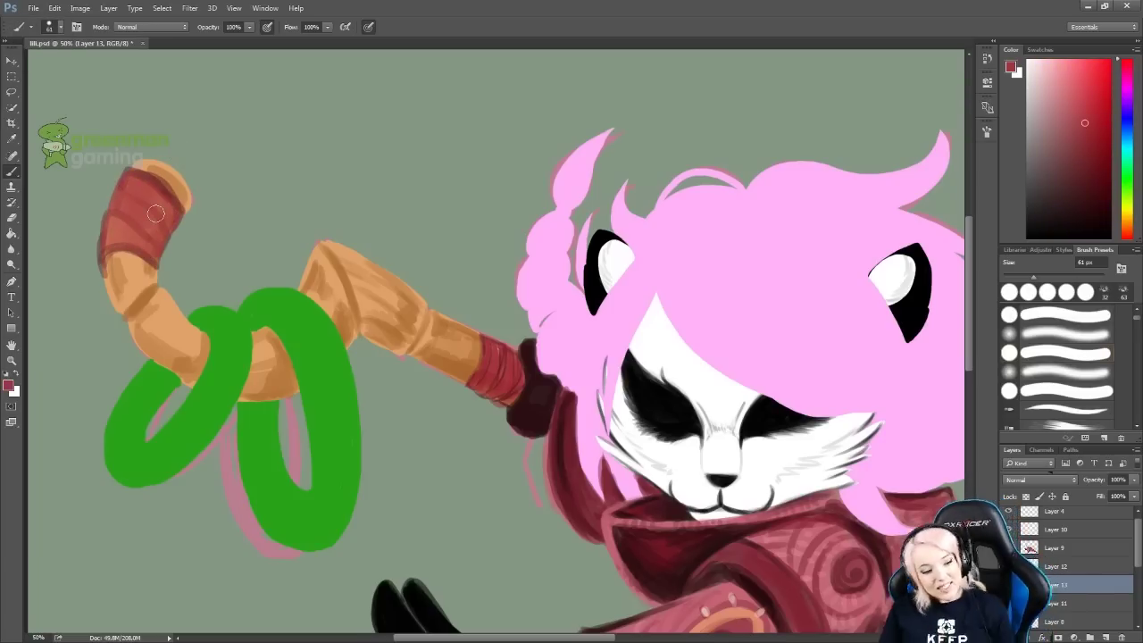
alt+click(158, 246)
mouse_move(134, 254)
mouse_down()
mouse_move(143, 197)
mouse_move(123, 187)
mouse_move(114, 294)
mouse_move(188, 349)
mouse_up()
Deepen the staff's wood grain and joint shadows with darker brown strokes along the head, shaft and rear end.
alt+click(134, 286)
key(space)
drag(759, 500, 62, 179)
alt+click(353, 294)
mouse_move(348, 294)
mouse_down()
mouse_move(232, 232)
mouse_move(717, 497)
mouse_up()
key(space)
key(ctrl+alt+z)
key(ctrl+alt+z)
mouse_move(243, 290)
mouse_down()
mouse_move(125, 217)
mouse_move(184, 288)
mouse_up()
drag(40, 302, 321, 195)
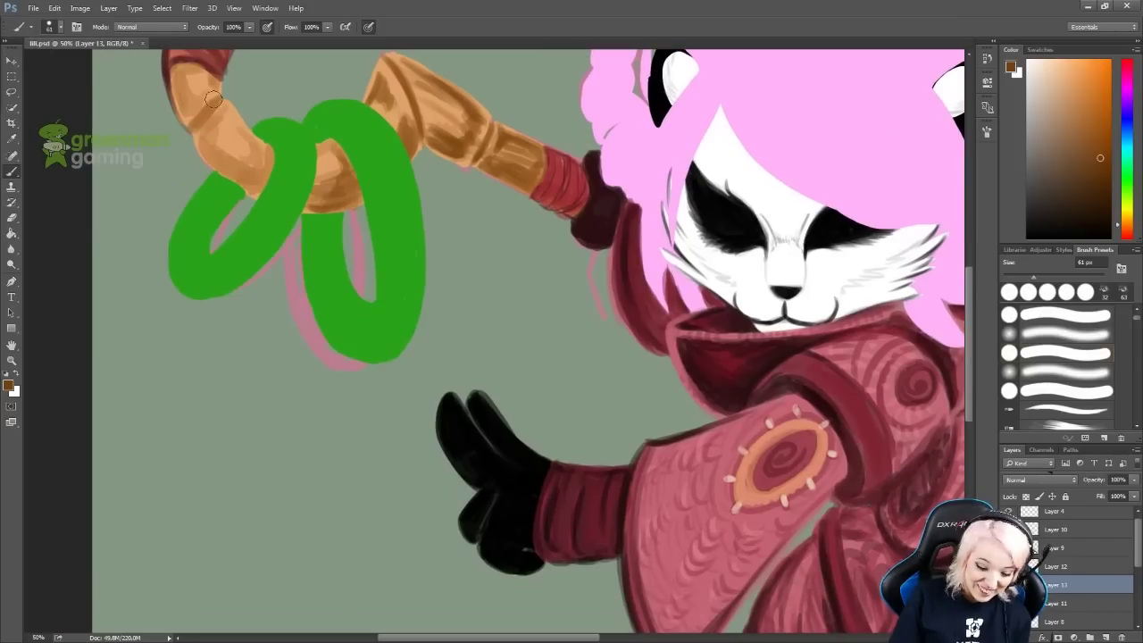
mouse_move(179, 71)
mouse_down()
mouse_move(250, 170)
mouse_move(232, 106)
mouse_up()
drag(493, 136, 434, 220)
Add thin light peach highlights to the wood of the staff's shaft, curved head and rear end.
alt+click(434, 220)
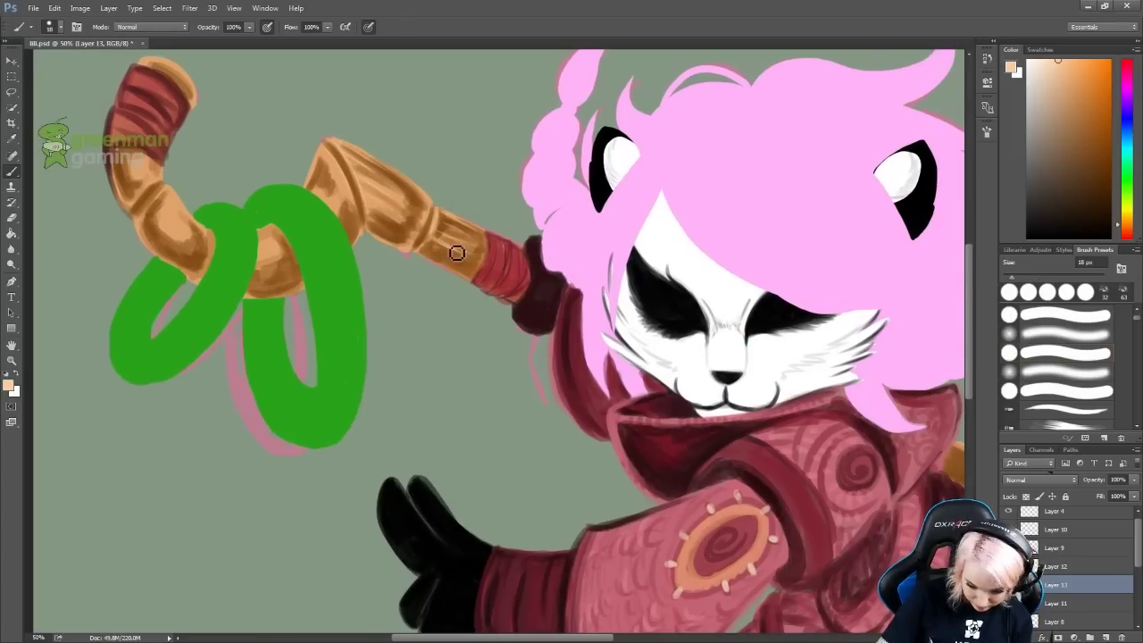
drag(326, 152, 562, 115)
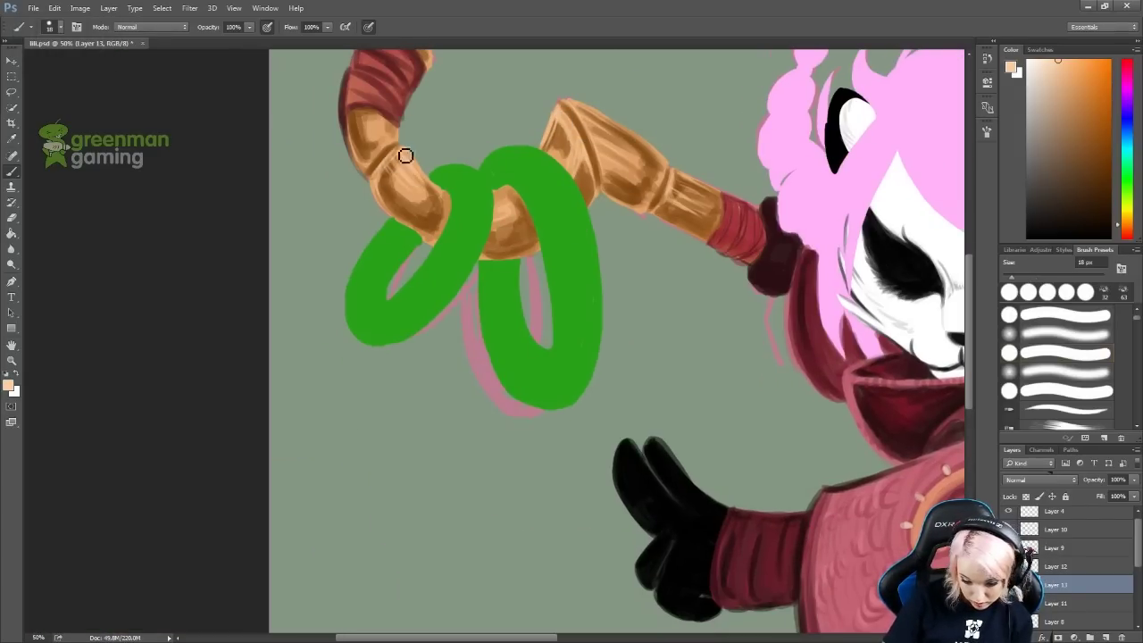
drag(387, 157, 54, 54)
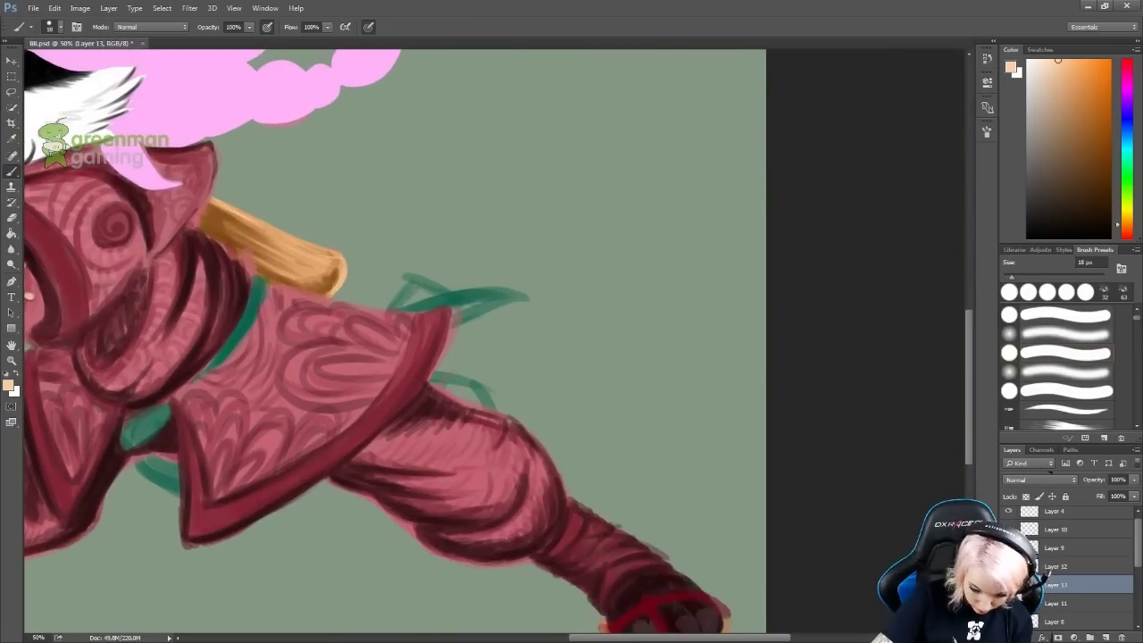
drag(360, 312, 608, 397)
On a new layer, shade the inner faces and upper curves of both rings in dark green.
key(ctrl+shift+alt+n)
alt+click(419, 339)
key(bracketright)
key(bracketright)
key(bracketright)
key(bracketright)
mouse_move(402, 255)
mouse_down()
mouse_move(401, 304)
mouse_move(427, 385)
mouse_move(393, 268)
mouse_up()
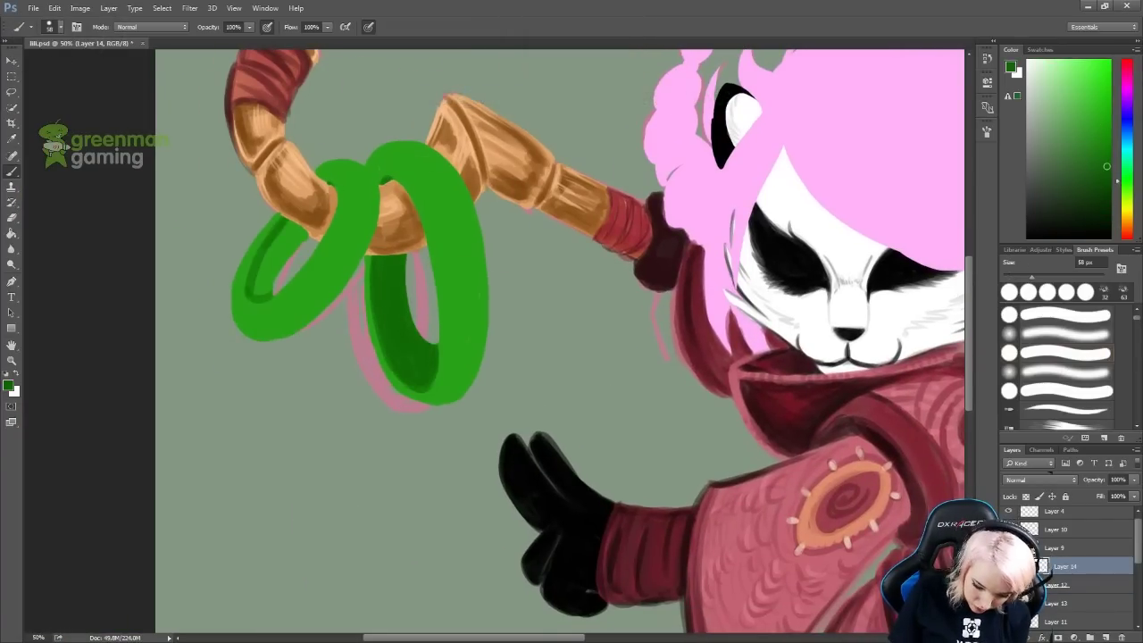
drag(302, 225, 268, 288)
mouse_move(369, 163)
mouse_down()
mouse_move(448, 204)
mouse_move(348, 183)
mouse_move(250, 317)
mouse_up()
Paint light green highlights along the edges and curved faces of both rings.
key(bracketright)
key(bracketright)
key(bracketright)
key(bracketright)
key(bracketright)
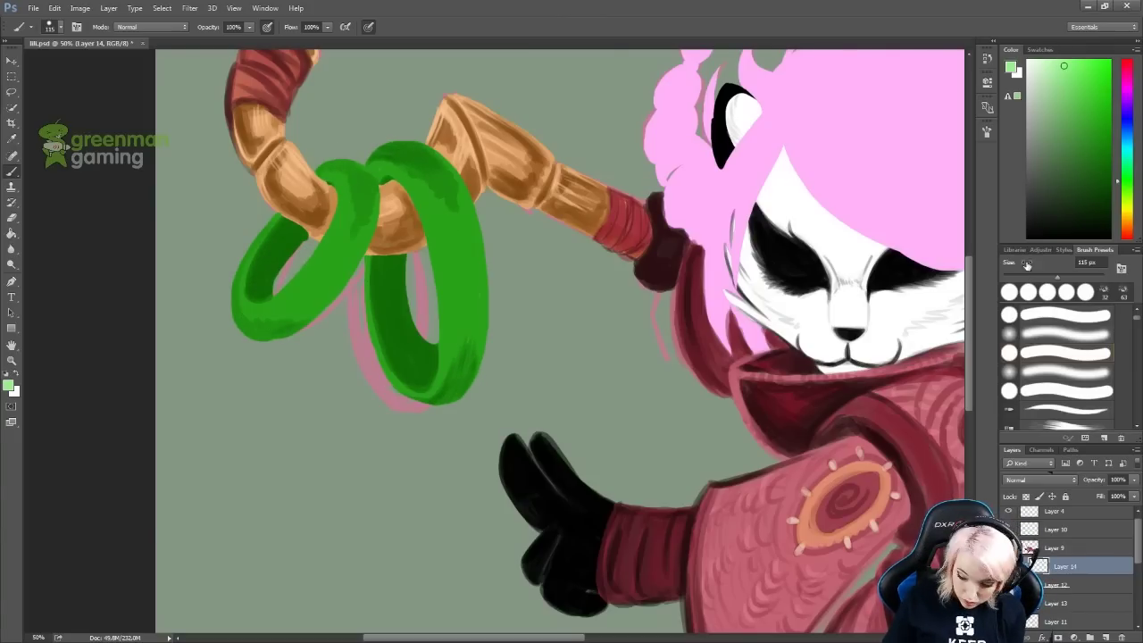
drag(353, 187, 272, 325)
key(ctrl+alt+z)
drag(393, 170, 437, 393)
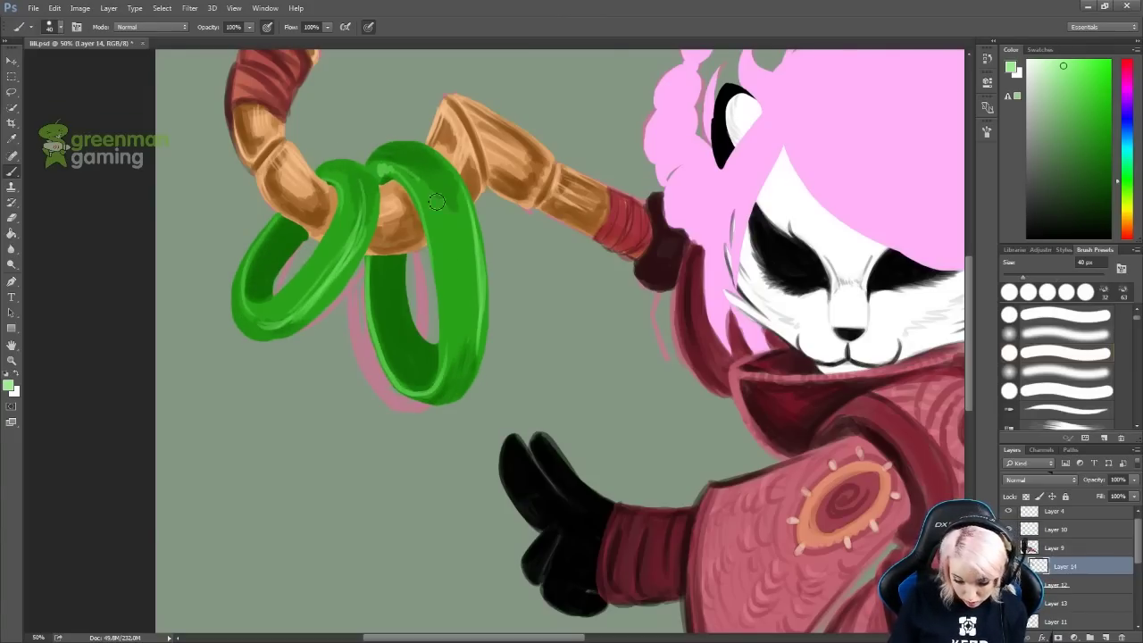
key(ctrl+alt+z)
mouse_move(473, 349)
mouse_down()
mouse_move(483, 192)
mouse_move(477, 339)
mouse_up()
drag(415, 174, 442, 366)
drag(344, 192, 286, 299)
drag(375, 207, 272, 332)
mouse_move(353, 223)
mouse_down()
mouse_move(277, 321)
mouse_move(316, 329)
mouse_up()
alt+click(267, 317)
alt+click(238, 303)
drag(237, 302, 267, 343)
Shade the ends and lower edge of the front sandal's sole in brown on a new layer.
mouse_move(679, 355)
mouse_down()
mouse_move(589, 357)
mouse_move(625, 375)
mouse_up()
alt+click(429, 482)
drag(429, 478, 587, 428)
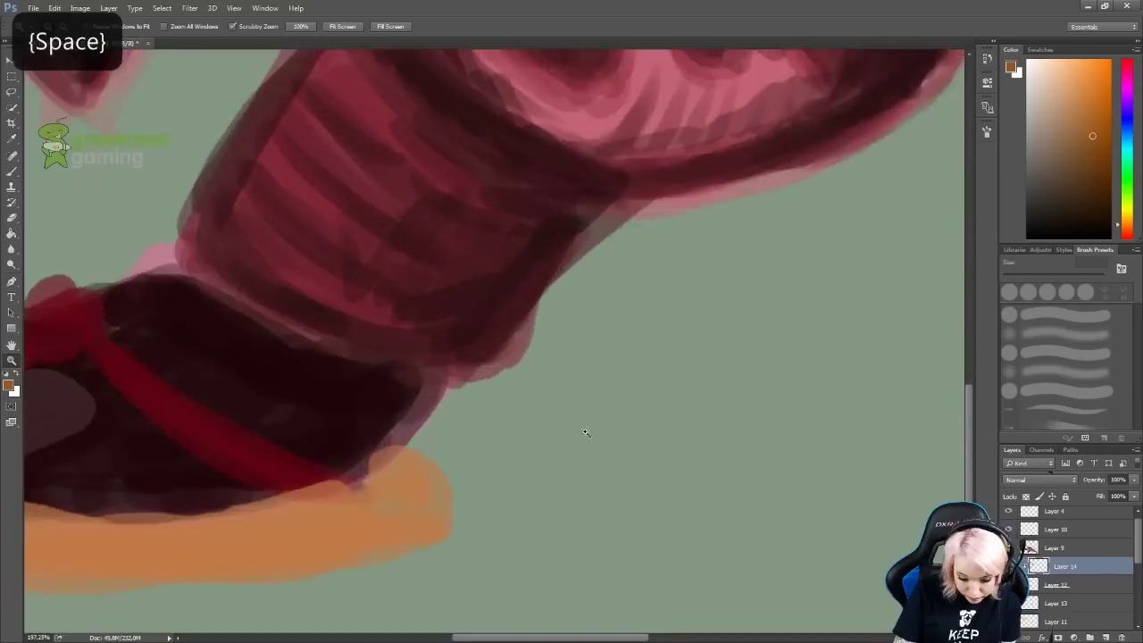
key(ctrl+alt+z)
mouse_move(473, 460)
mouse_down()
mouse_move(191, 460)
mouse_move(491, 487)
mouse_move(277, 516)
mouse_up()
drag(353, 489, 442, 502)
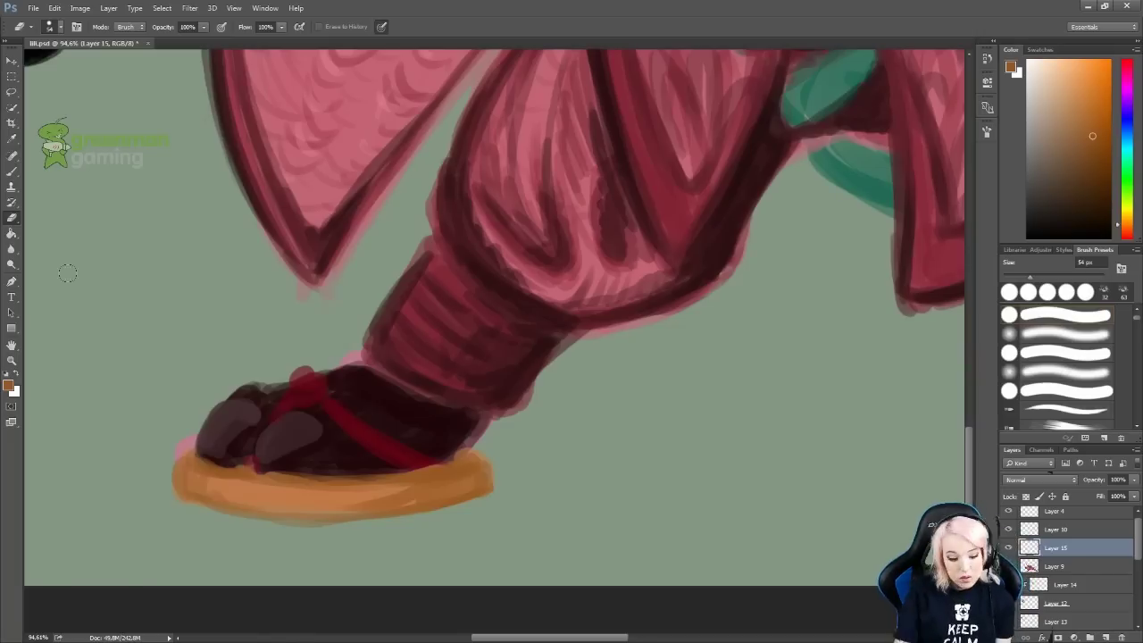
mouse_move(458, 455)
mouse_down()
mouse_move(414, 493)
mouse_move(467, 462)
mouse_up()
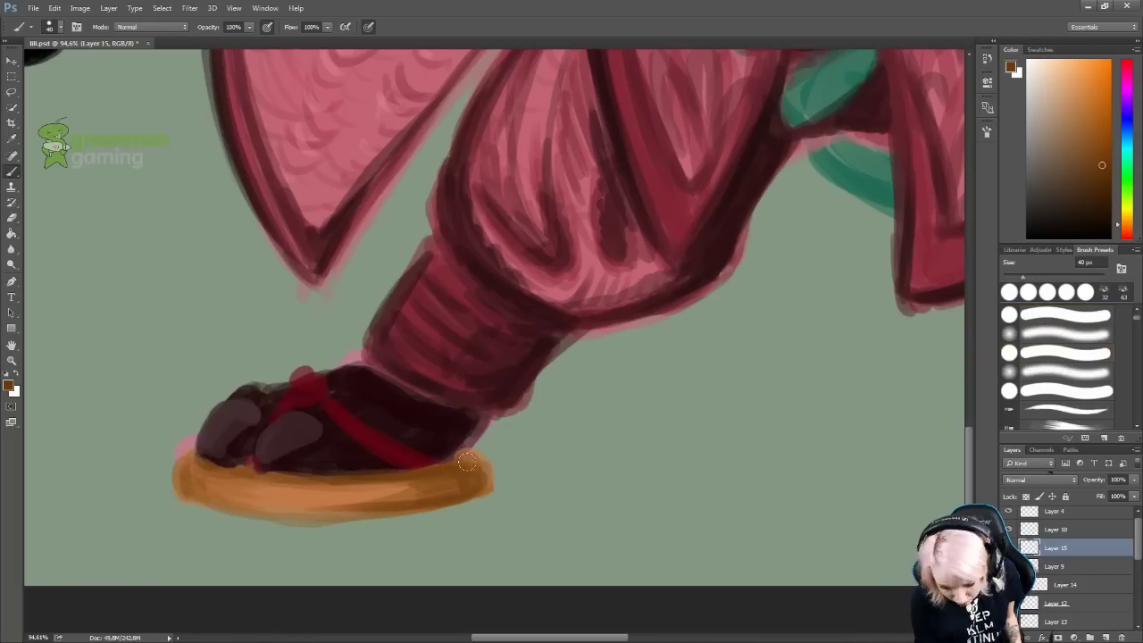
drag(185, 496, 295, 522)
Shade the rear sandal's sole in dark brown and add light peach highlights to the front sandal's sole.
key(space)
drag(294, 522, 53, 446)
mouse_move(393, 379)
mouse_down()
mouse_move(536, 429)
mouse_move(616, 393)
mouse_up()
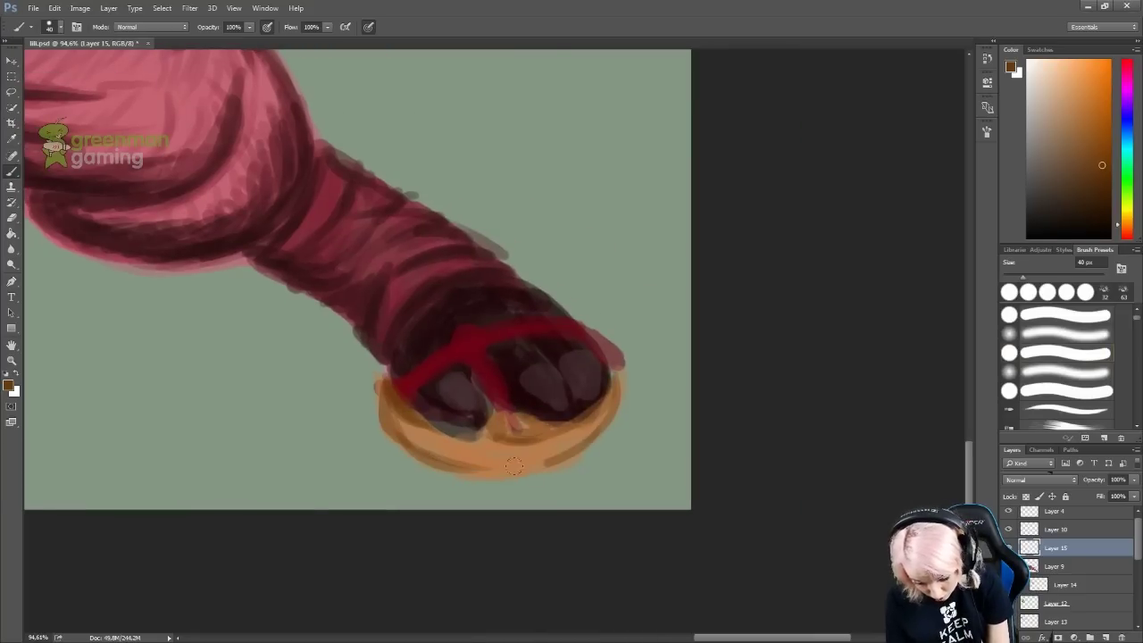
drag(393, 420, 607, 402)
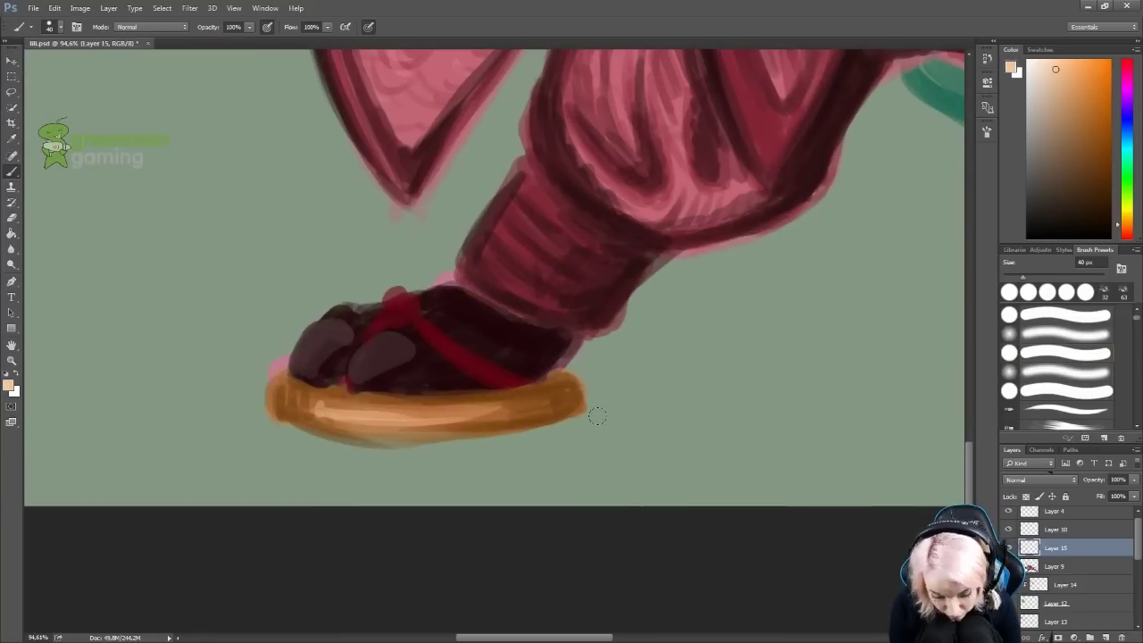
Add small pinkish red highlights along the straps of both sandals.
alt+click(392, 303)
key(space)
drag(773, 413, 466, 339)
key(space)
mouse_move(522, 308)
mouse_down()
mouse_move(860, 421)
mouse_move(401, 473)
mouse_move(625, 420)
mouse_up()
key(ctrl+space)
key(space)
drag(339, 184, 713, 375)
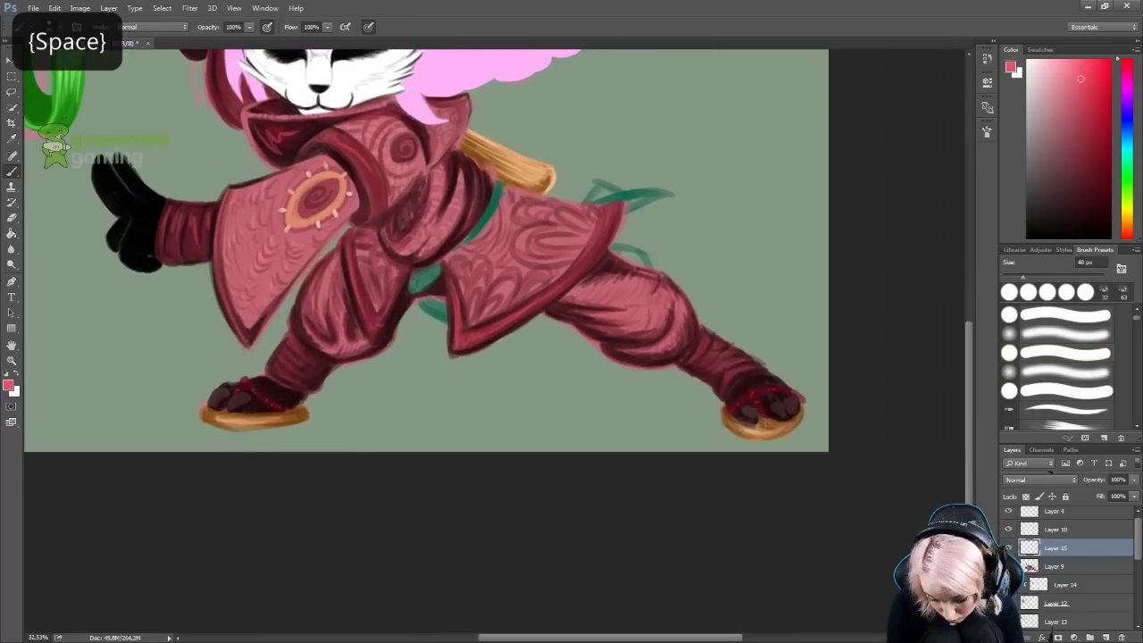
On a new layer, repaint the belt around the waist and its knot in solid dark teal green.
key(ctrl+shift+alt+n)
alt+click(502, 187)
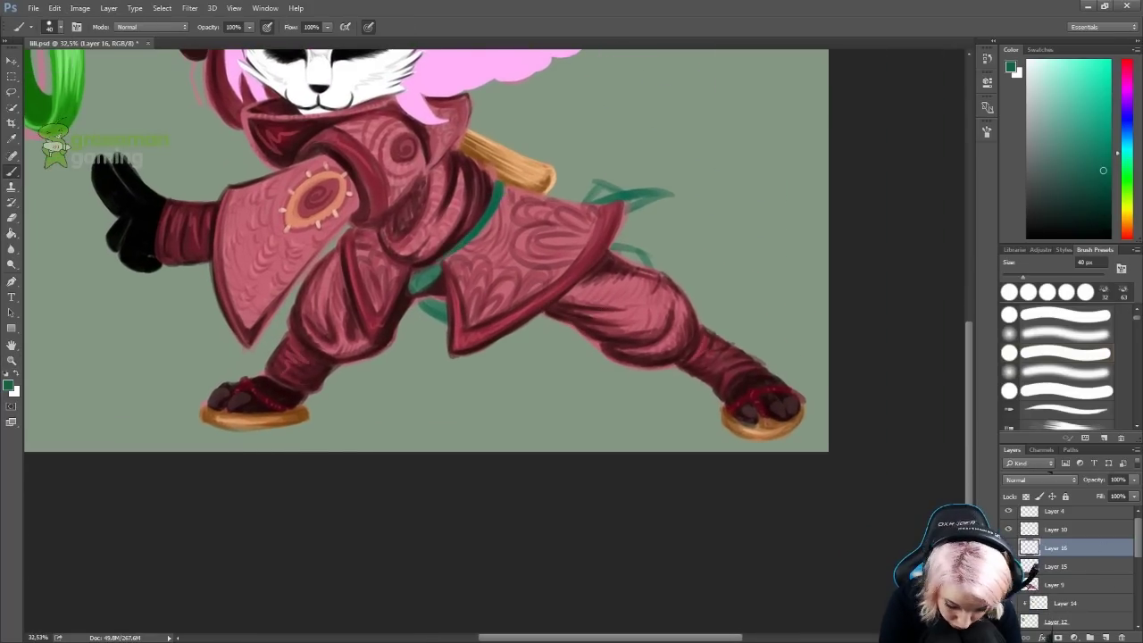
key(ctrl+alt+z)
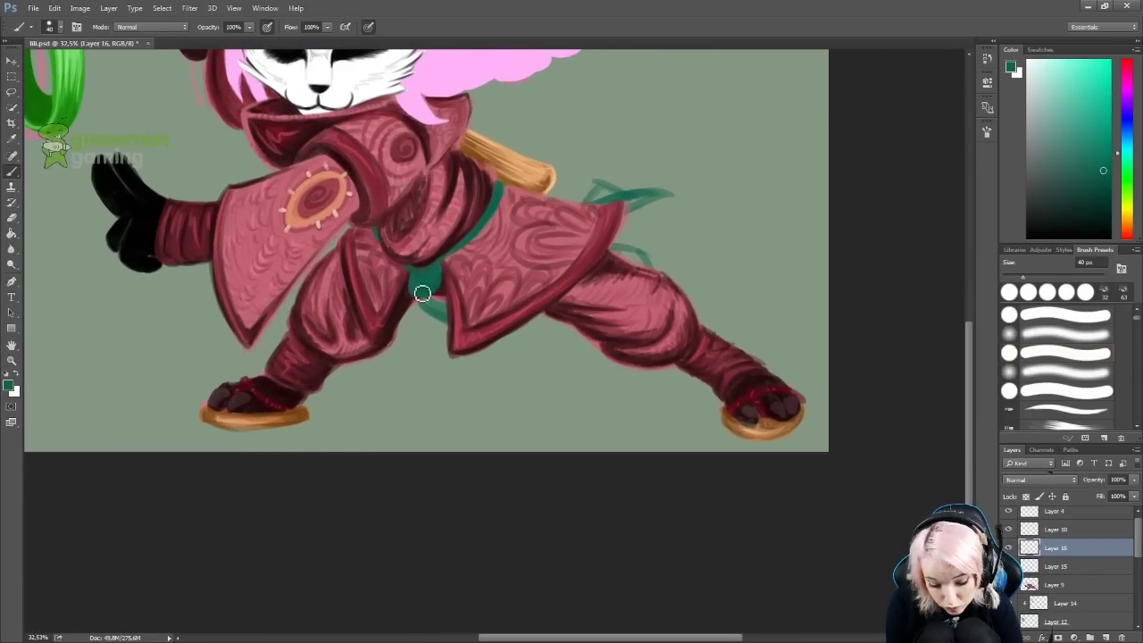
Outline and fill two flowing dark teal green ribbon tails from the knot, one sweeping backward and one looping below.
mouse_move(412, 284)
mouse_down()
mouse_move(473, 327)
mouse_move(449, 288)
mouse_move(600, 230)
mouse_move(500, 263)
mouse_move(697, 204)
mouse_up()
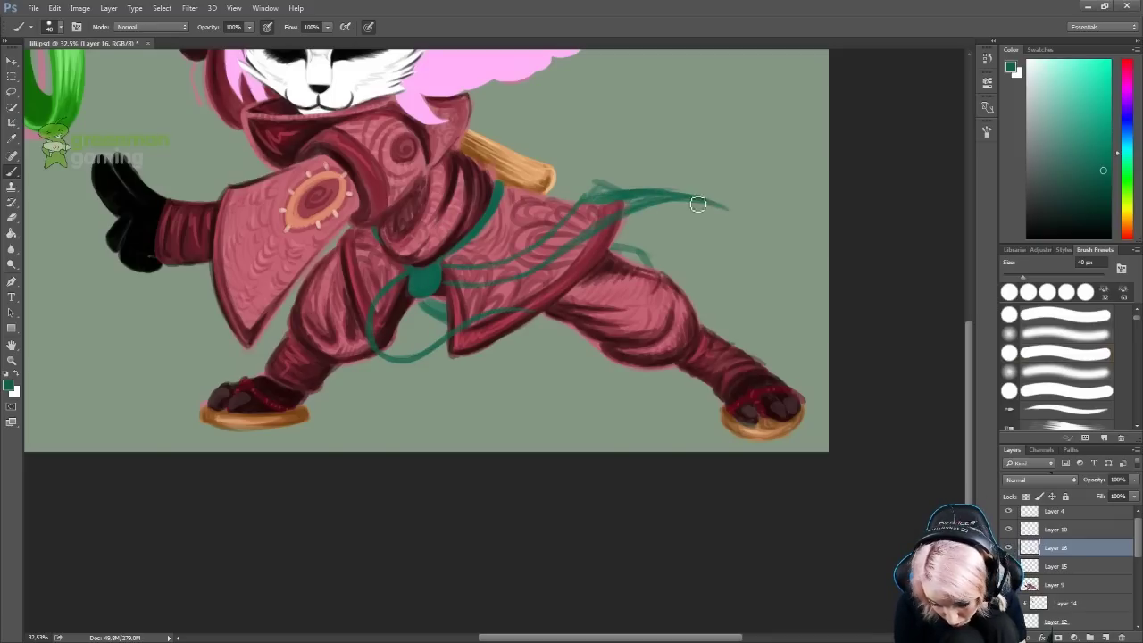
drag(580, 375, 451, 353)
drag(490, 284, 657, 198)
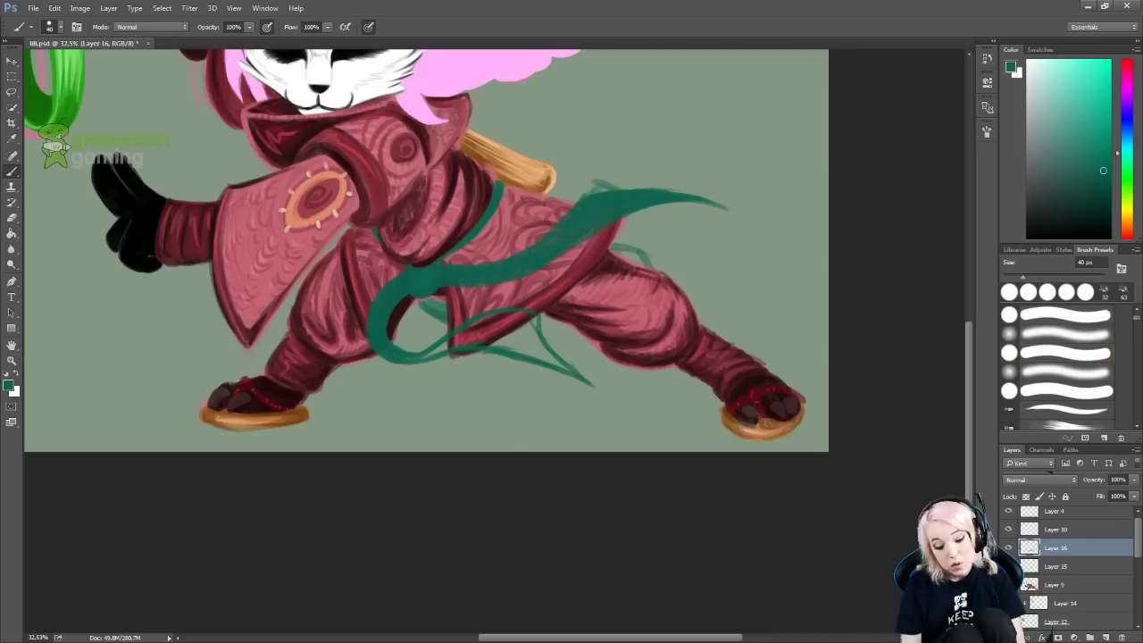
mouse_move(518, 332)
mouse_down()
mouse_move(459, 349)
mouse_move(535, 323)
mouse_up()
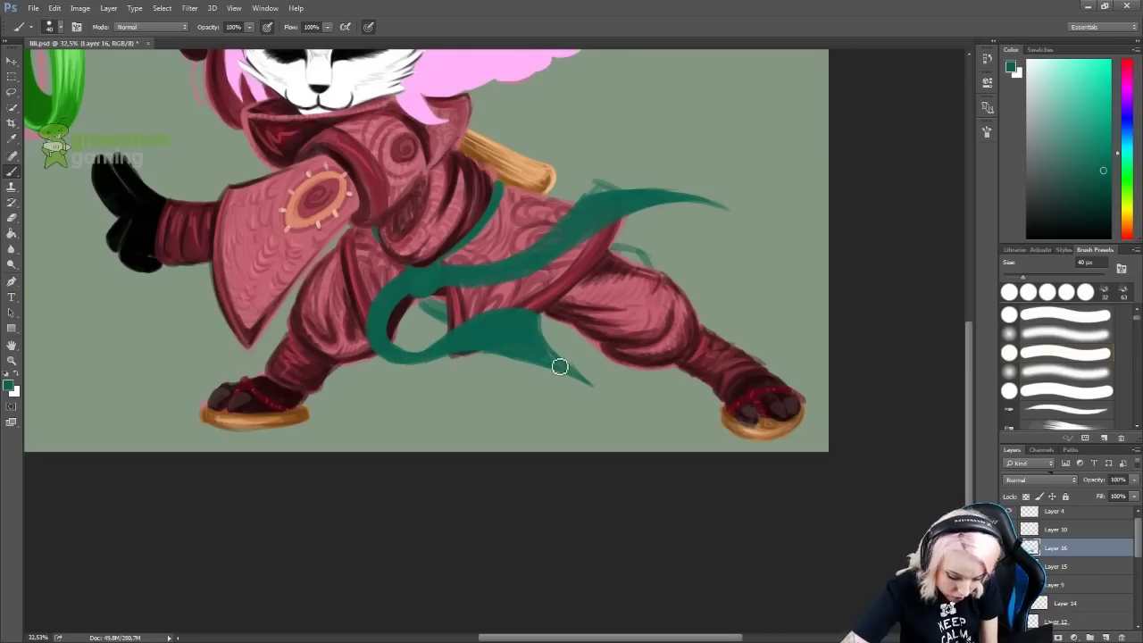
Erase the old sash strokes beneath the knot and carve a curved notch into the end of the lower ribbon.
click(1085, 584)
key(e)
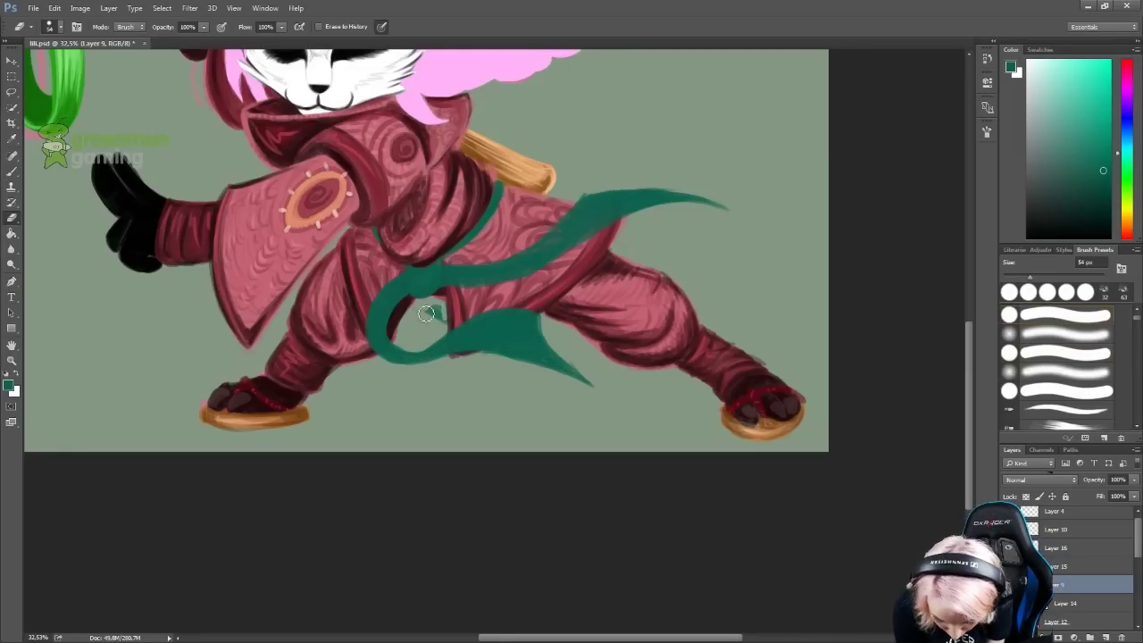
key(ctrl+alt+z)
key(ctrl+alt+z)
key(ctrl+alt+z)
key(ctrl+alt+z)
key(ctrl+alt+z)
key(ctrl+alt+z)
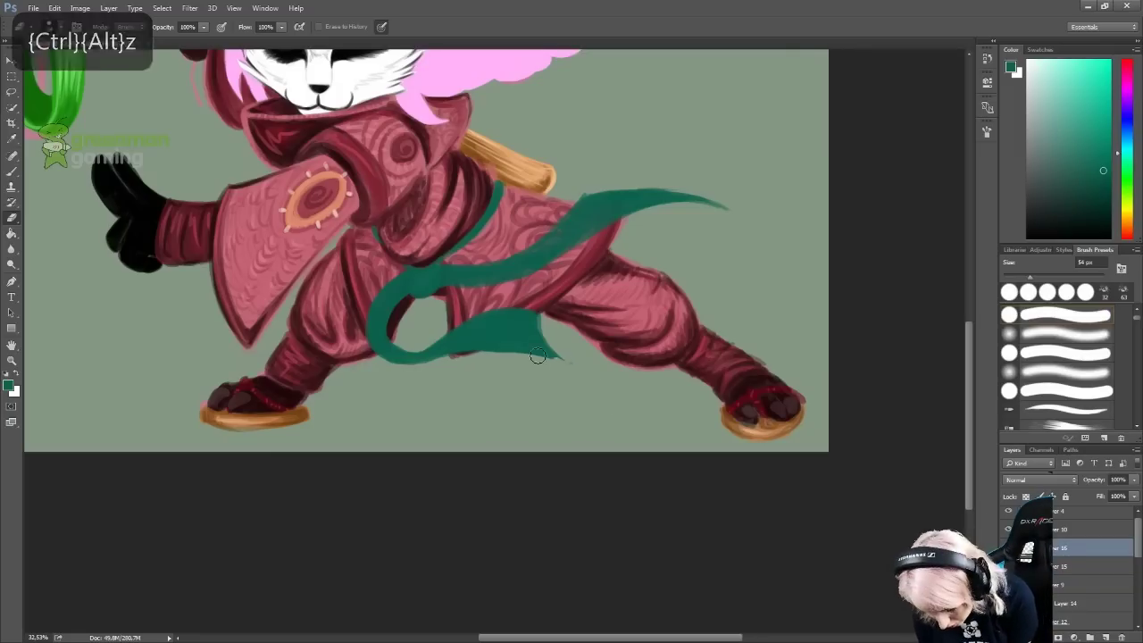
key(ctrl+alt+z)
key(ctrl+alt+z)
Erase the old sash strokes around the upper ribbon and refine the edges of the belt, knot and ribbons.
key(z)
mouse_move(574, 205)
mouse_down()
mouse_move(685, 183)
mouse_move(571, 192)
mouse_up()
key(e)
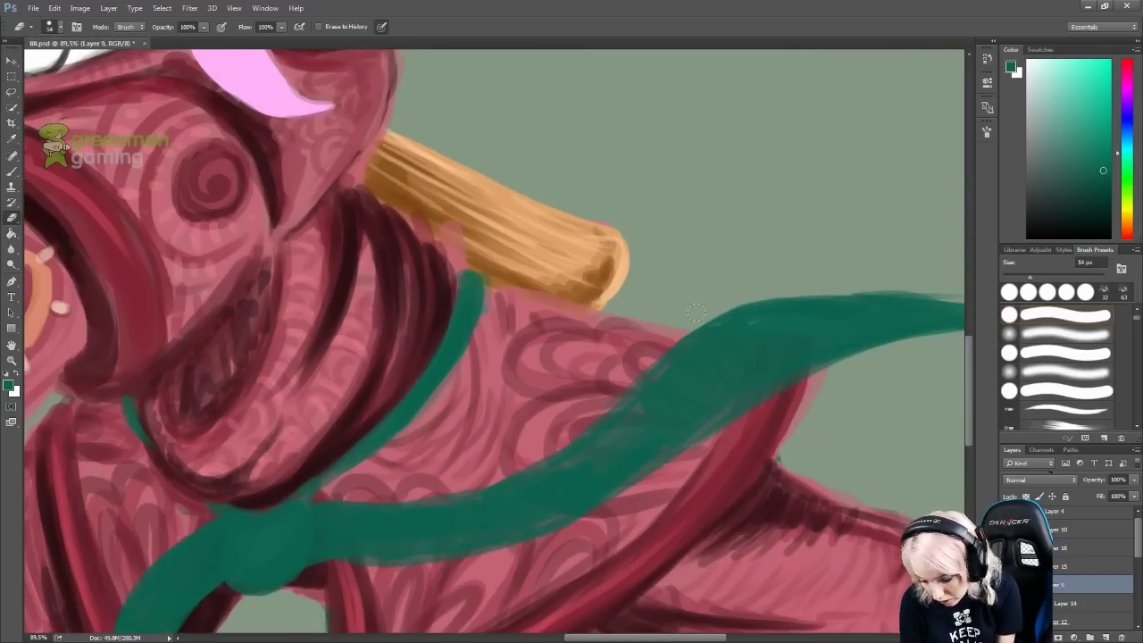
drag(721, 315, 390, 235)
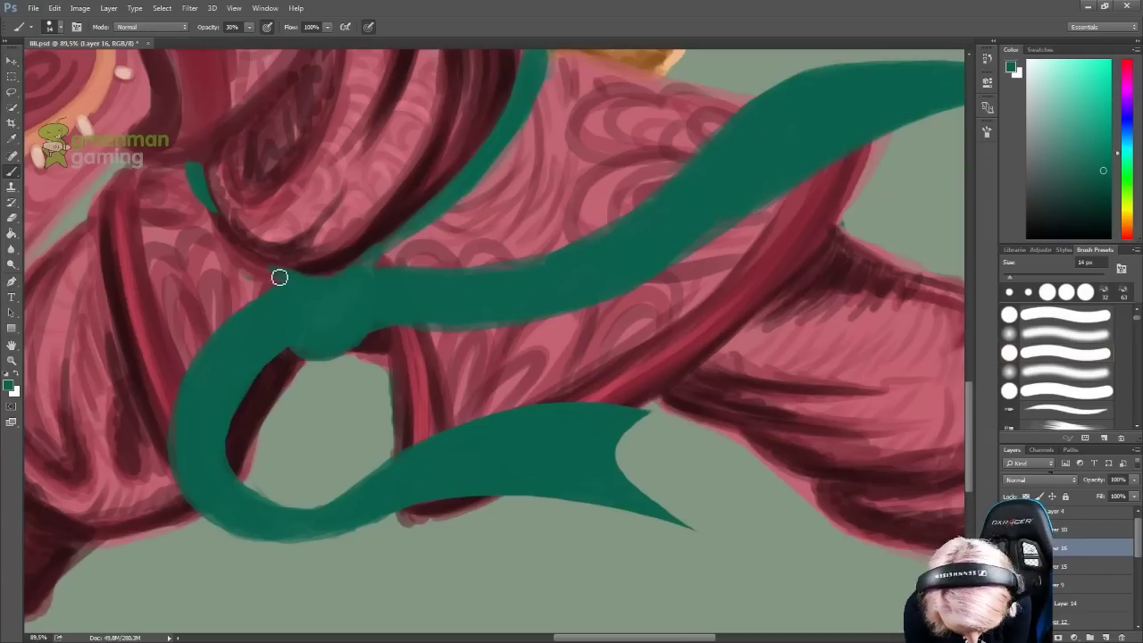
key(e)
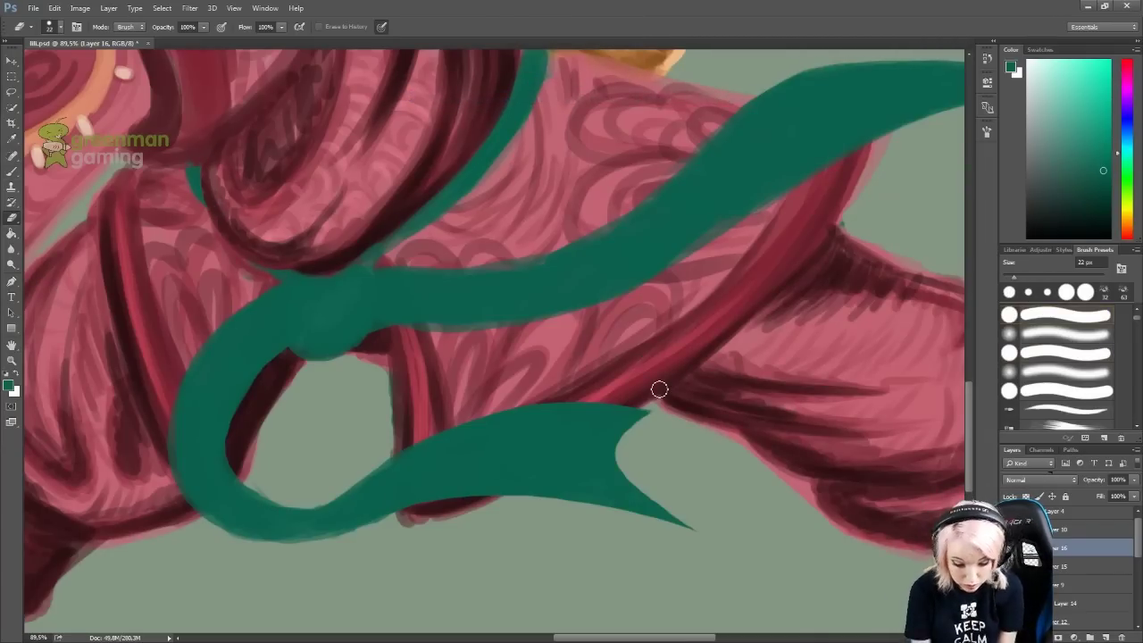
key(b)
drag(347, 278, 249, 448)
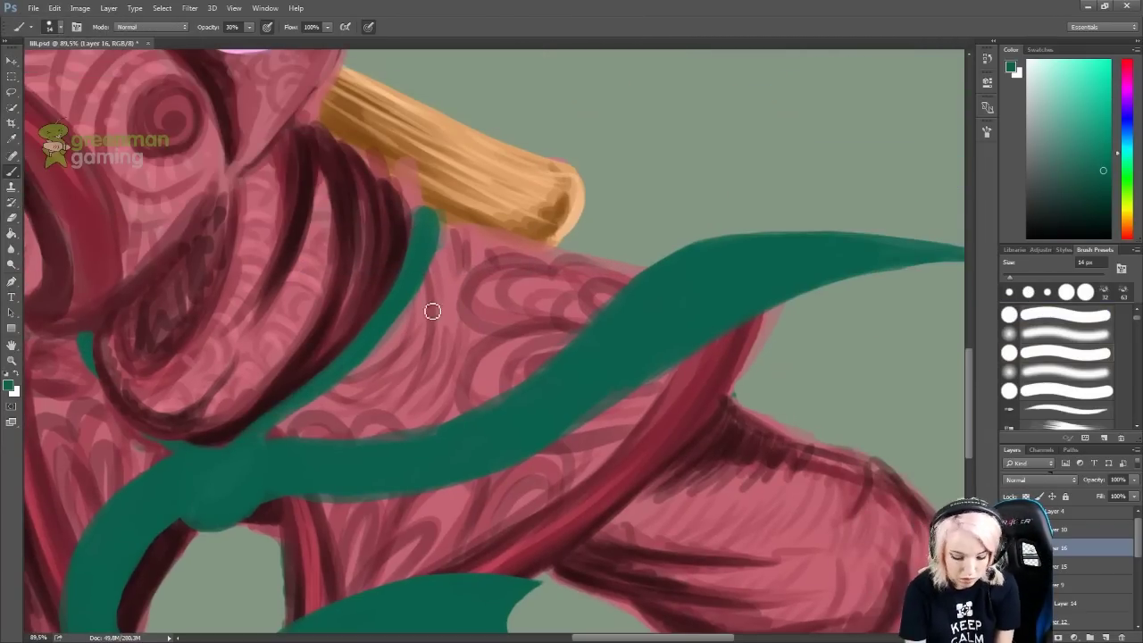
On a new layer, paint darker green rope twists along the belt and outline the knot.
alt+click(589, 497)
drag(589, 497, 661, 304)
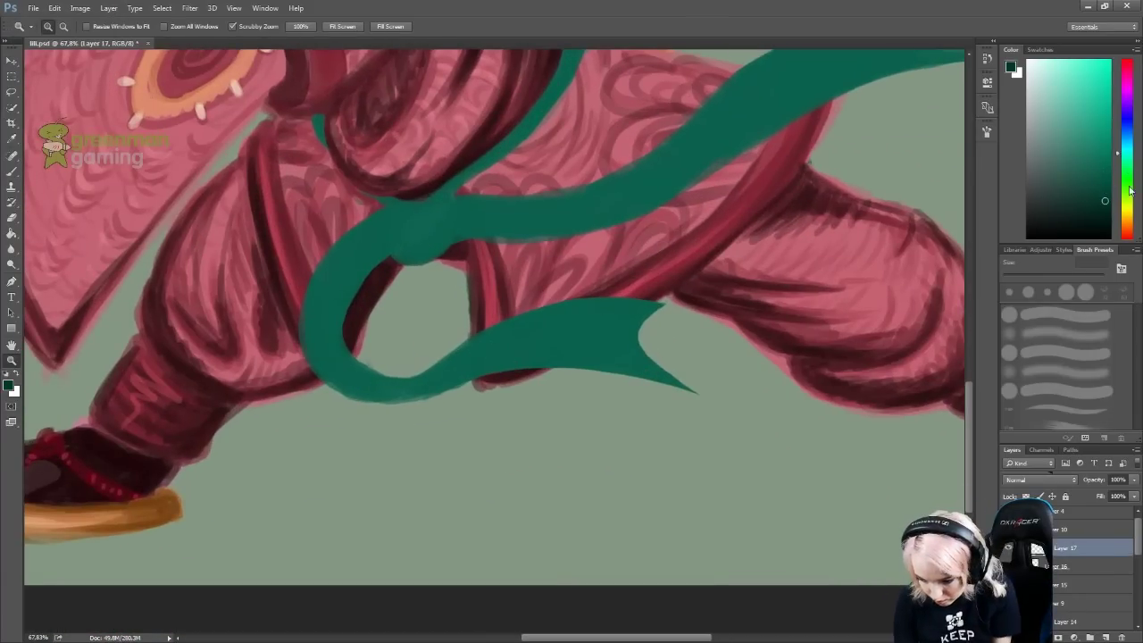
key(b)
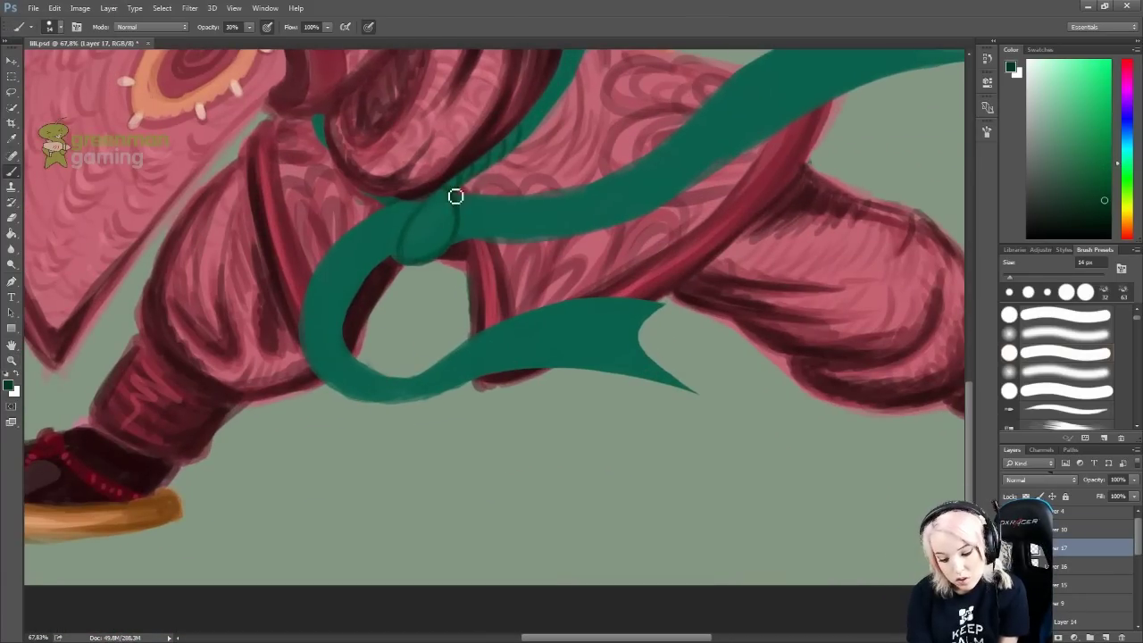
drag(494, 164, 402, 247)
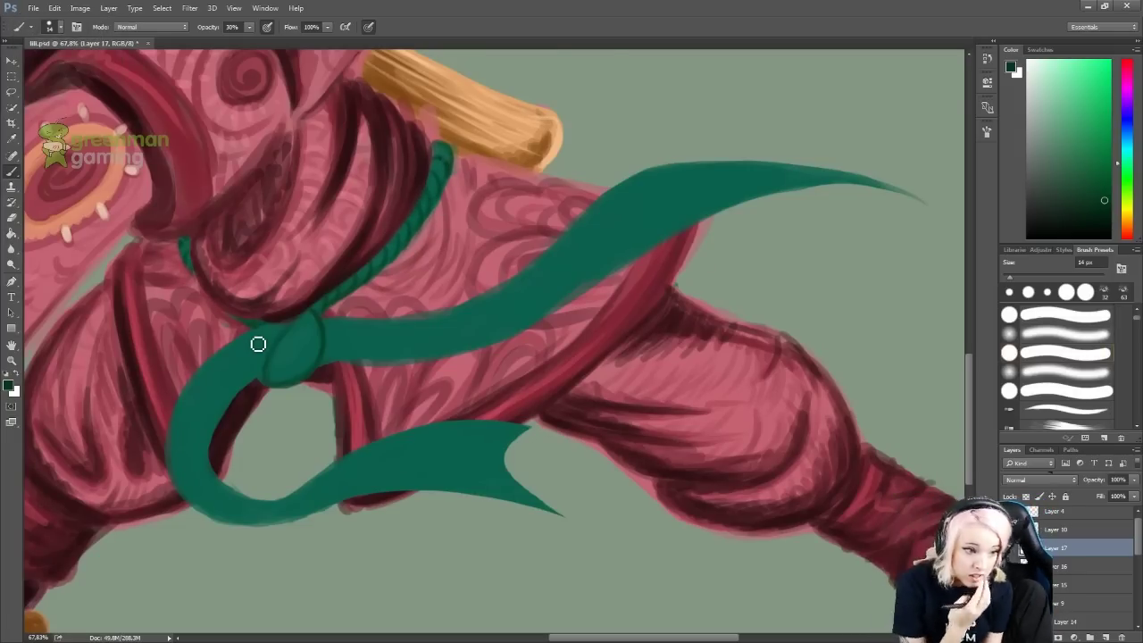
Shade the belt knot and both flowing ribbon tails with darker green strokes along their folds.
drag(525, 277, 701, 173)
drag(344, 318, 502, 312)
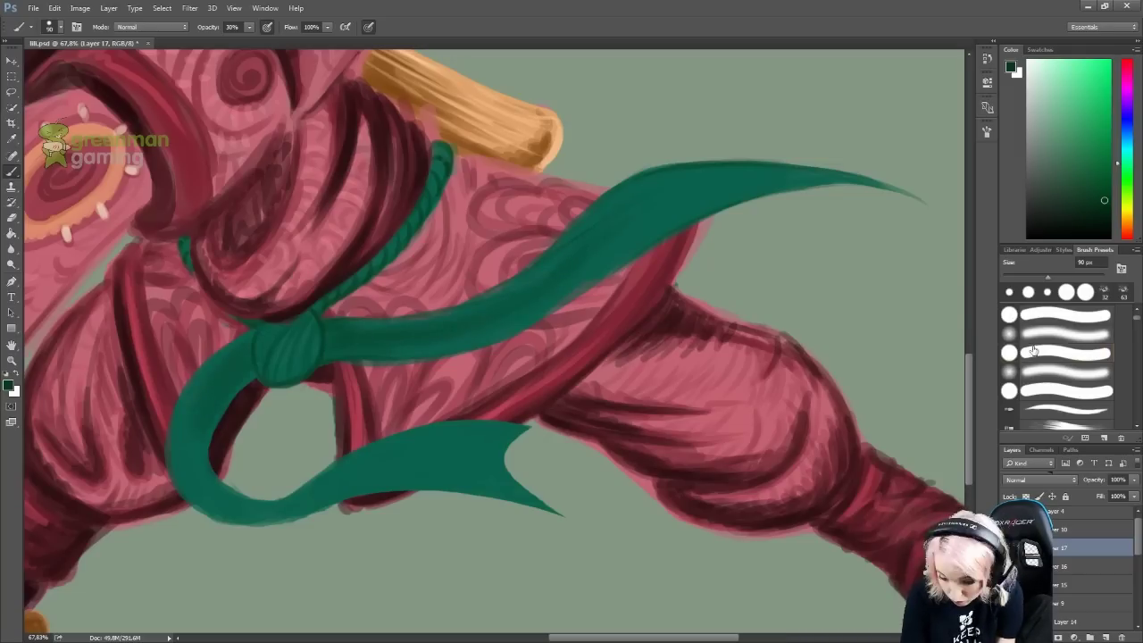
drag(264, 508, 213, 462)
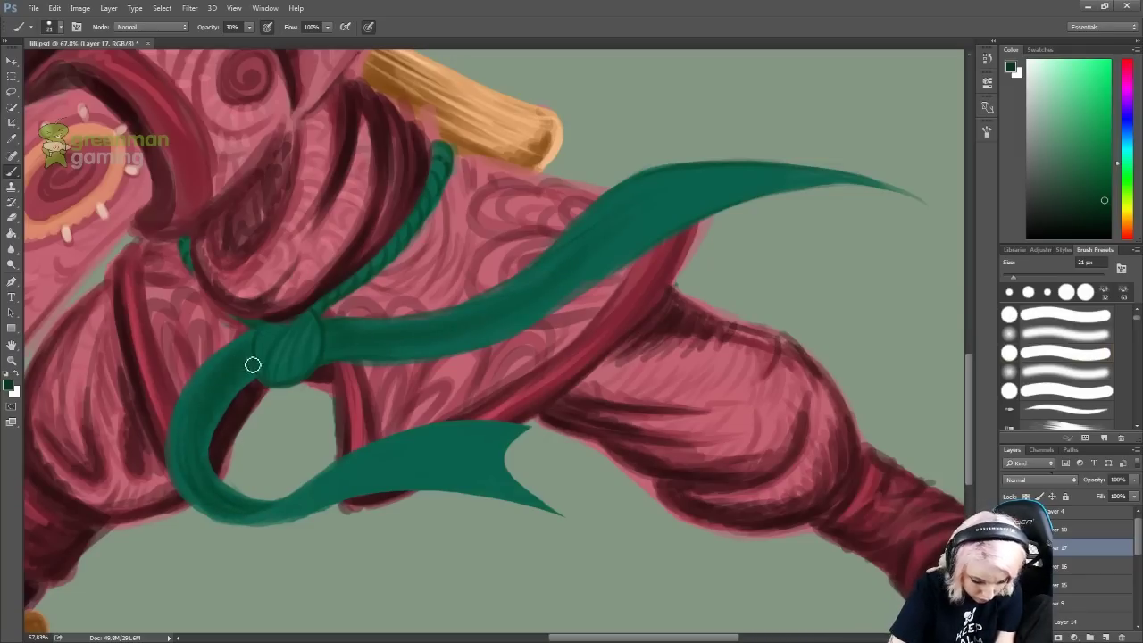
key(e)
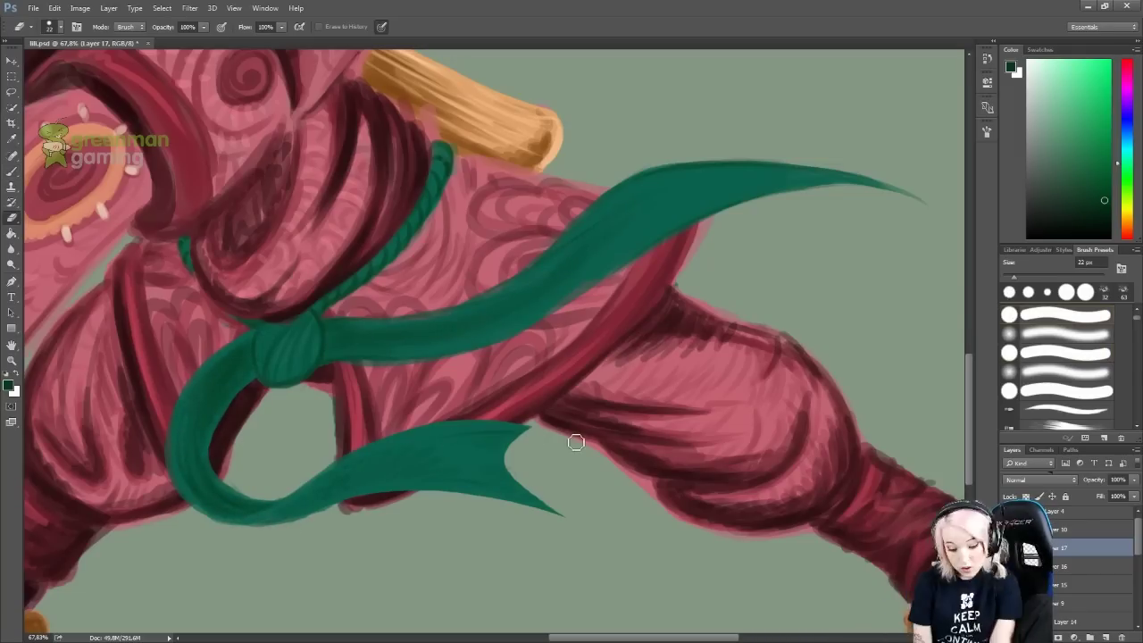
Paint lighter teal highlights along the rope belt, knot and ribbon tails, and deepen the shadows beside the knot.
key(b)
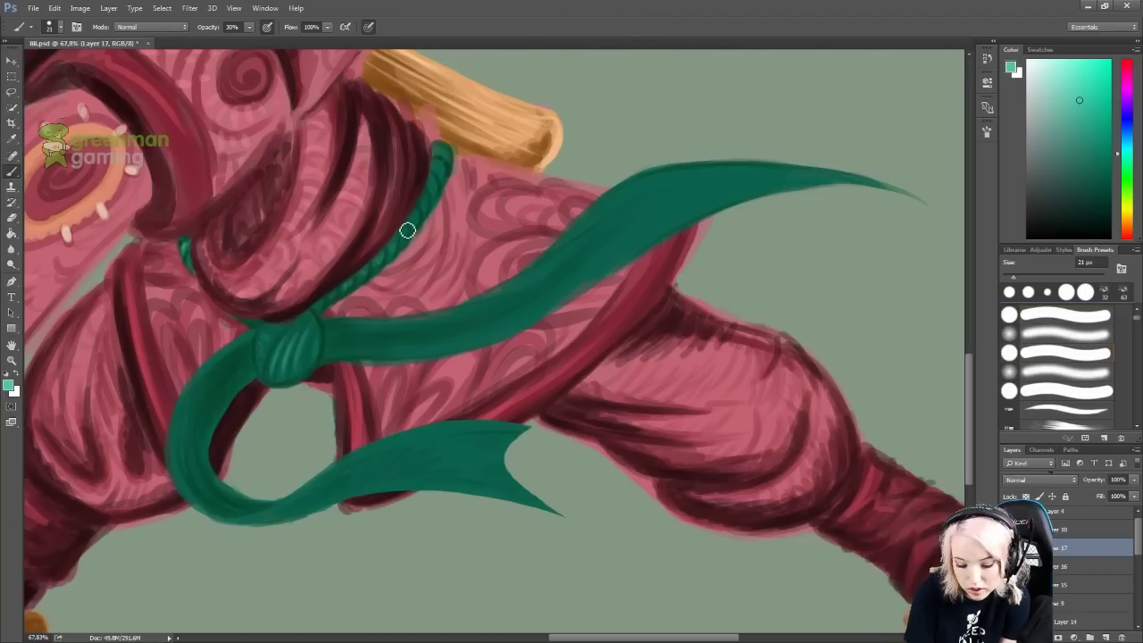
mouse_move(265, 336)
mouse_down()
mouse_move(184, 421)
mouse_move(348, 372)
mouse_move(268, 513)
mouse_move(430, 447)
mouse_up()
mouse_move(625, 203)
mouse_down()
mouse_move(755, 184)
mouse_move(577, 250)
mouse_move(855, 184)
mouse_move(714, 183)
mouse_up()
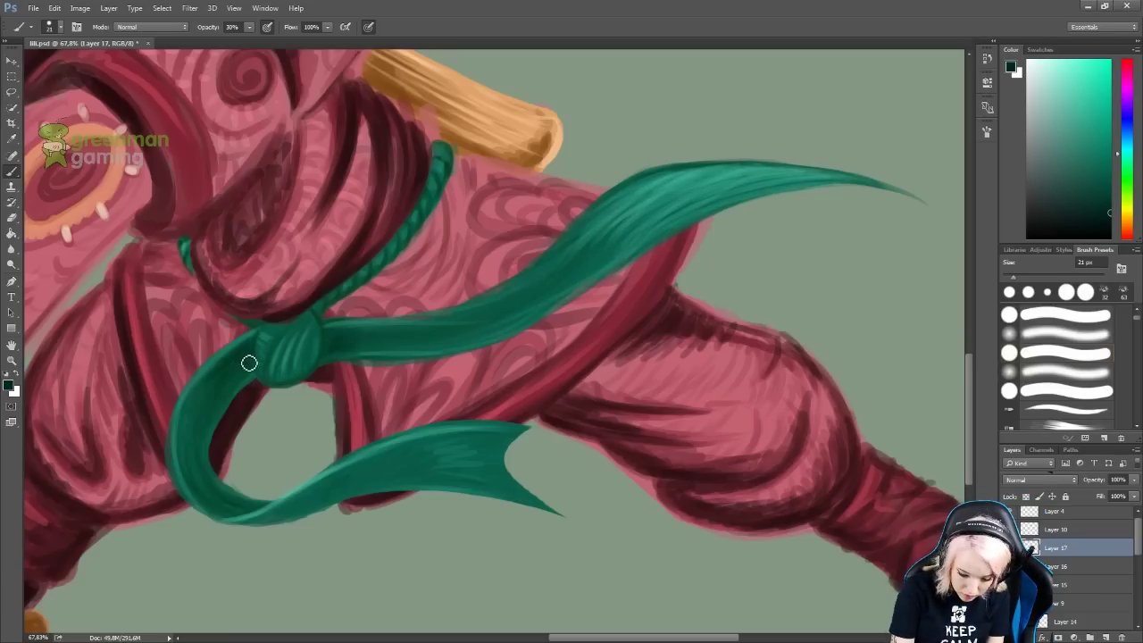
mouse_move(744, 543)
mouse_down()
mouse_move(541, 298)
mouse_move(572, 286)
mouse_up()
On a new layer above the face, outline the right-hand eye in white inside its black patch.
key(ctrl+shift+alt+n)
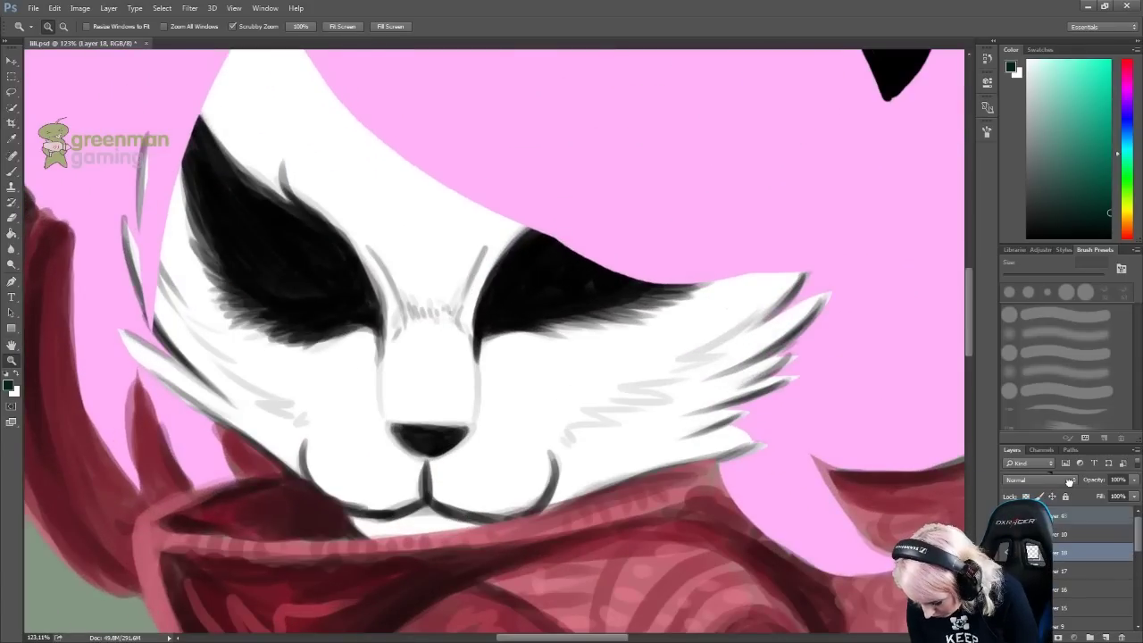
key(x)
key(b)
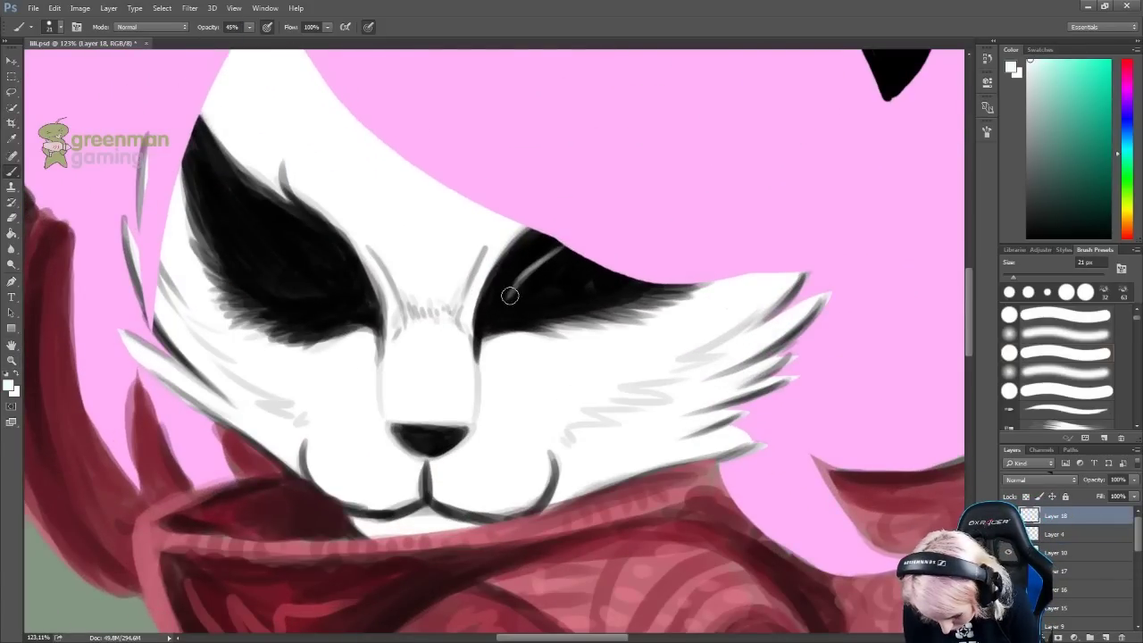
drag(509, 295, 614, 277)
drag(511, 297, 563, 249)
Outline the left-hand eye and fill both eye shapes with solid white at 100% opacity.
key(0)
mouse_move(327, 242)
mouse_down()
mouse_move(342, 301)
mouse_move(295, 273)
mouse_up()
mouse_move(527, 284)
mouse_down()
mouse_move(576, 272)
mouse_move(544, 260)
mouse_move(554, 281)
mouse_move(607, 264)
mouse_up()
key(e)
key(b)
key(ctrl+alt+z)
key(ctrl+alt+z)
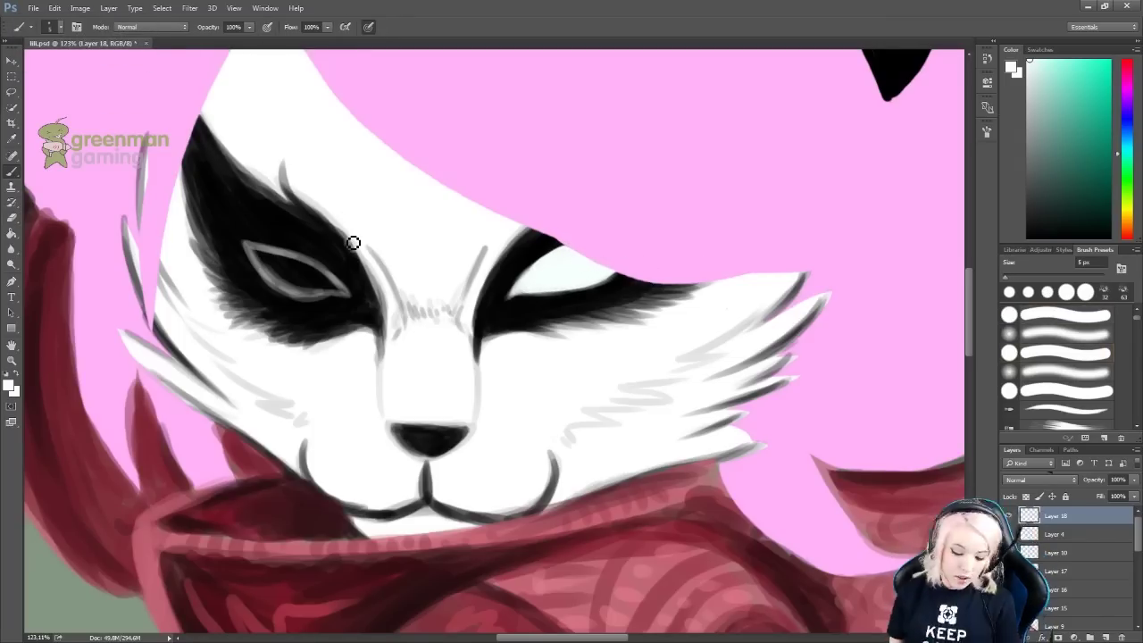
drag(259, 255, 319, 282)
key(ctrl+alt+z)
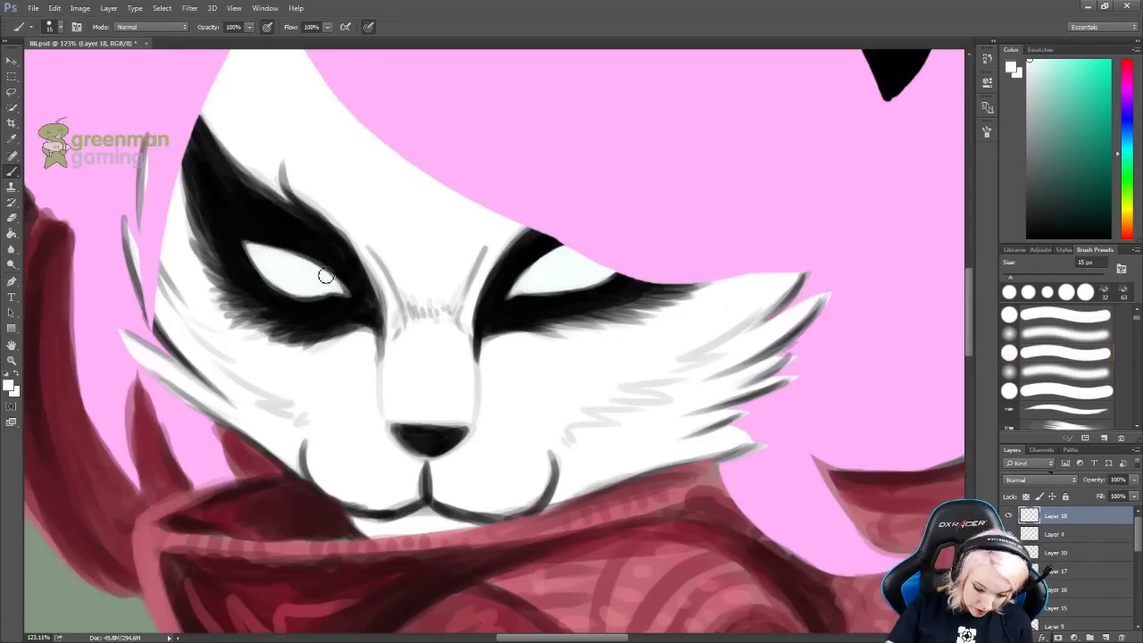
Shade the upper and inner parts of both eye whites muted pink on a clipped layer and soften the transitions.
alt+click(544, 268)
key(ctrl+alt+z)
mouse_move(518, 288)
mouse_down()
mouse_move(561, 250)
mouse_move(523, 291)
mouse_move(592, 258)
mouse_move(559, 298)
mouse_move(604, 270)
mouse_up()
mouse_move(331, 287)
mouse_down()
mouse_move(266, 273)
mouse_move(262, 258)
mouse_move(277, 276)
mouse_up()
key(e)
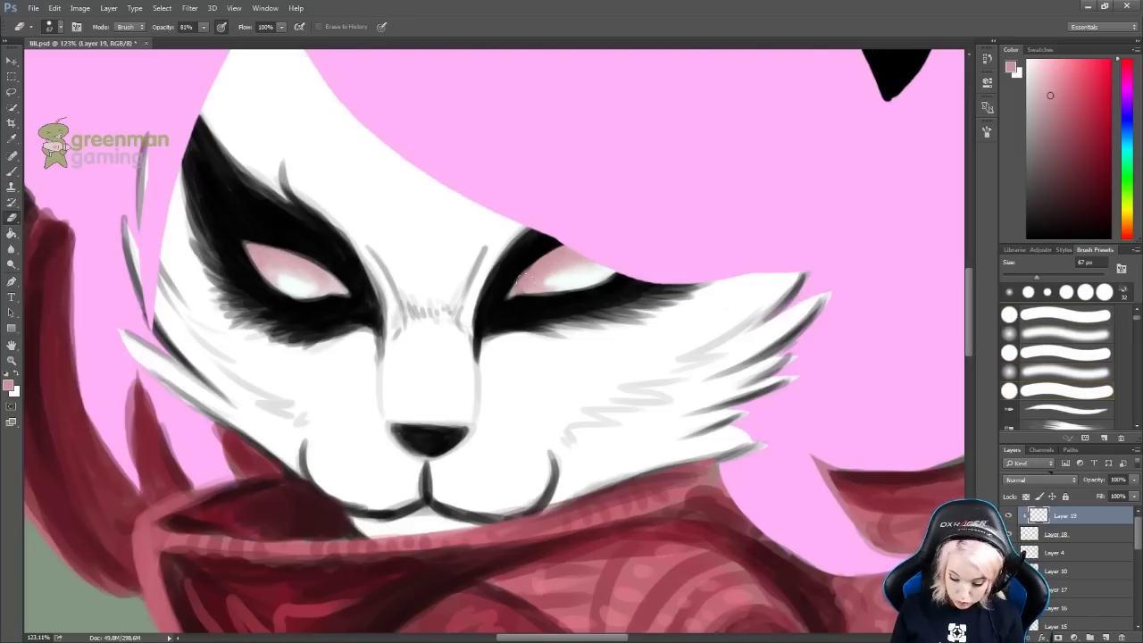
On a new layer, outline the irises of both eyes in dark green and undo the stray stroke across the muzzle.
click(1105, 637)
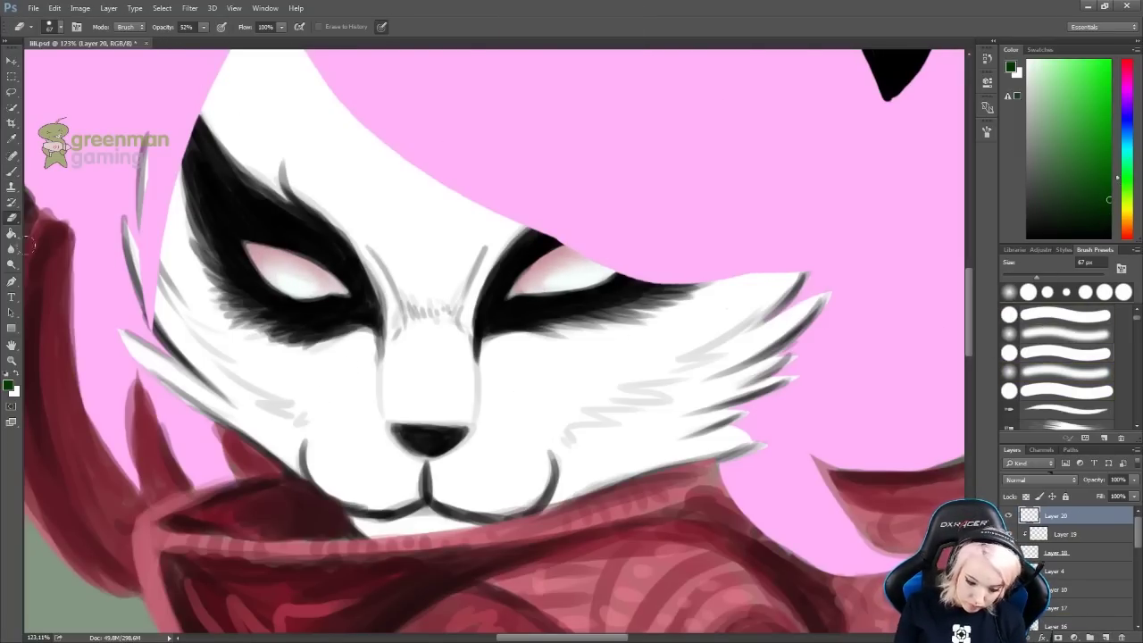
ctrl+click(586, 266)
key(b)
drag(399, 335, 525, 331)
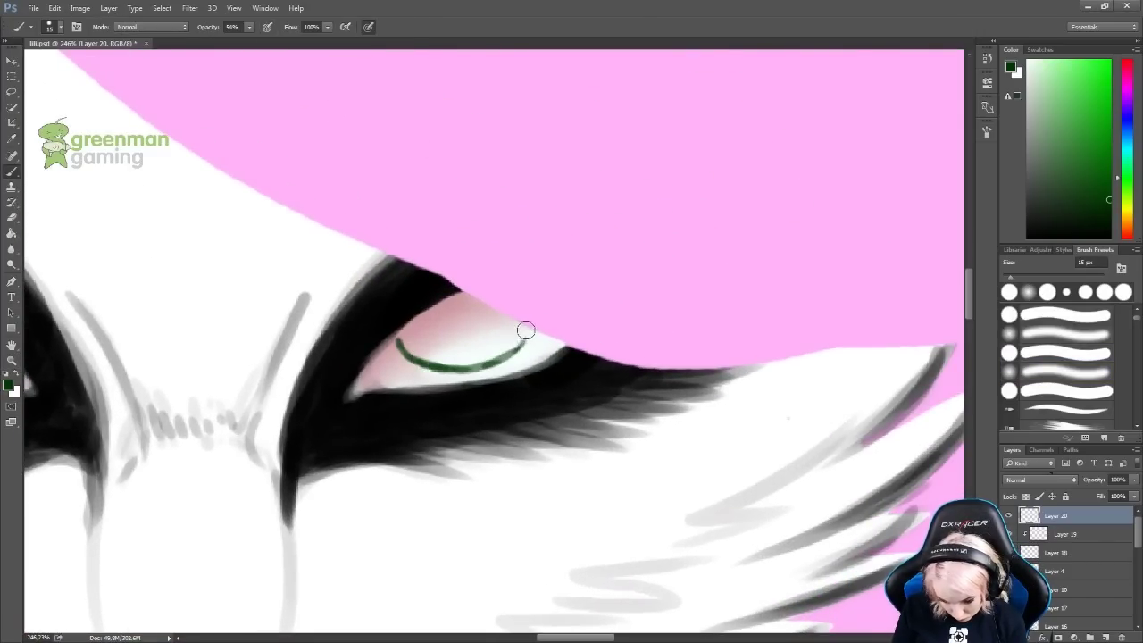
drag(95, 541, 497, 464)
mouse_move(284, 225)
mouse_down()
mouse_move(366, 299)
mouse_move(357, 304)
mouse_move(393, 277)
mouse_up()
drag(428, 602, 959, 221)
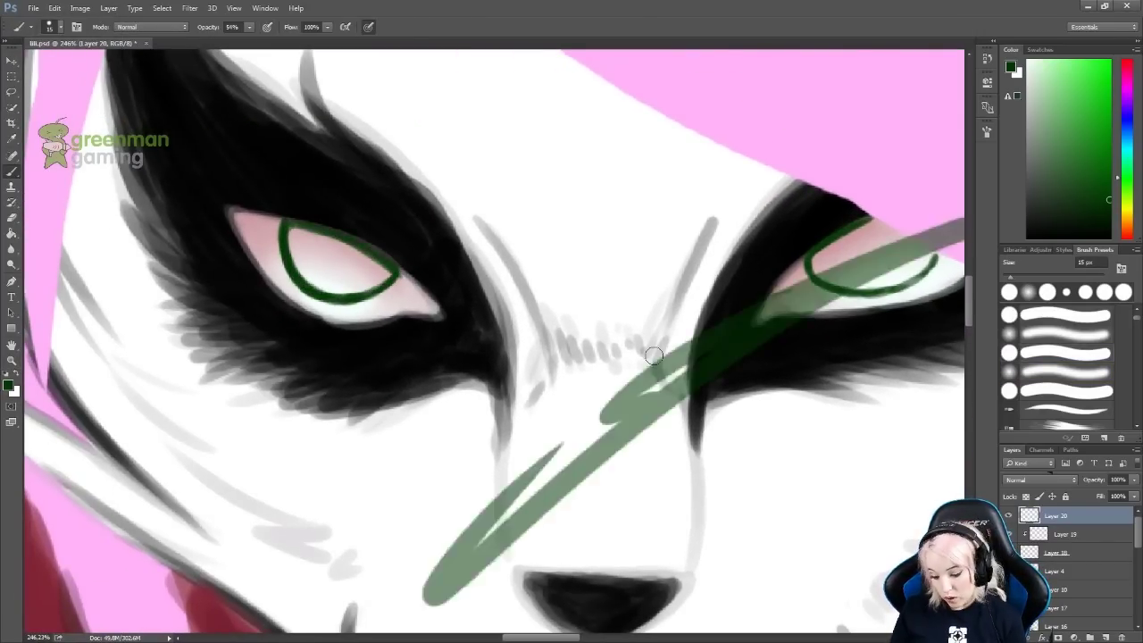
key(ctrl+alt+z)
Fill both irises with bright green inside their dark outlines.
mouse_move(820, 247)
mouse_down()
mouse_move(905, 253)
mouse_move(848, 267)
mouse_move(901, 264)
mouse_up()
key(ctrl+alt+z)
drag(294, 236, 379, 277)
click(1059, 356)
key(ctrl+alt+z)
Paint black pupils and a dark upper lid shadow over both green irises at 100% opacity.
mouse_move(897, 250)
mouse_down()
mouse_move(817, 264)
mouse_move(871, 223)
mouse_move(879, 259)
mouse_move(844, 236)
mouse_move(888, 246)
mouse_move(879, 241)
mouse_up()
key(0)
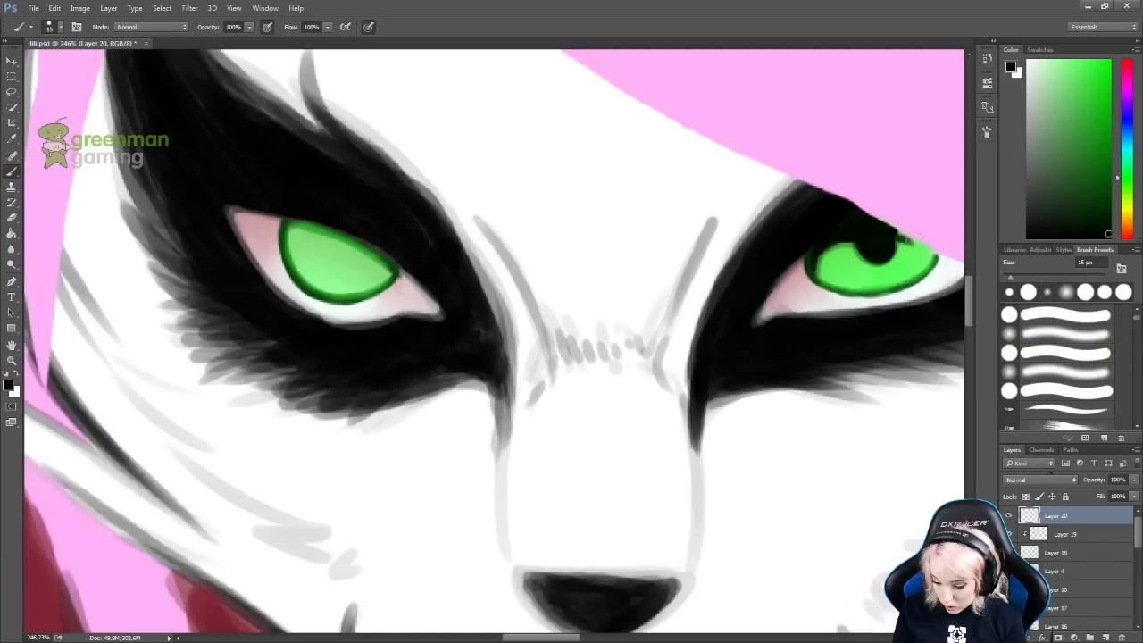
mouse_move(321, 249)
mouse_down()
mouse_move(406, 268)
mouse_move(380, 242)
mouse_move(386, 255)
mouse_up()
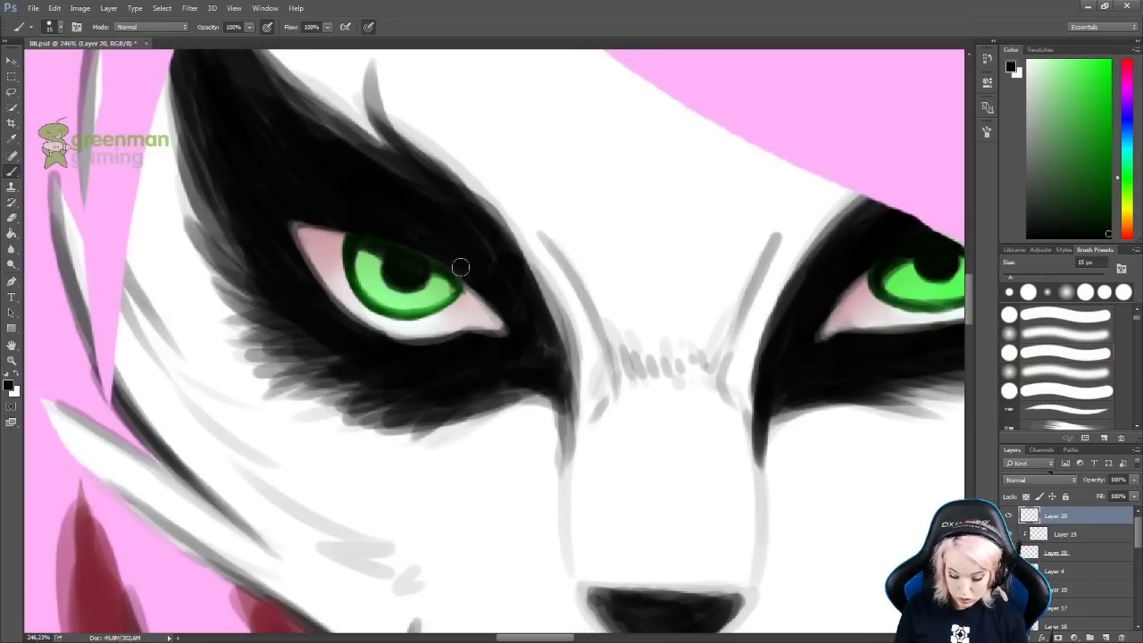
drag(306, 345, 102, 422)
On new layers above the irises, blend dark green shading and bright green accents around both pupils.
ctrl+click(1105, 637)
drag(1091, 518, 1091, 513)
alt+click(191, 332)
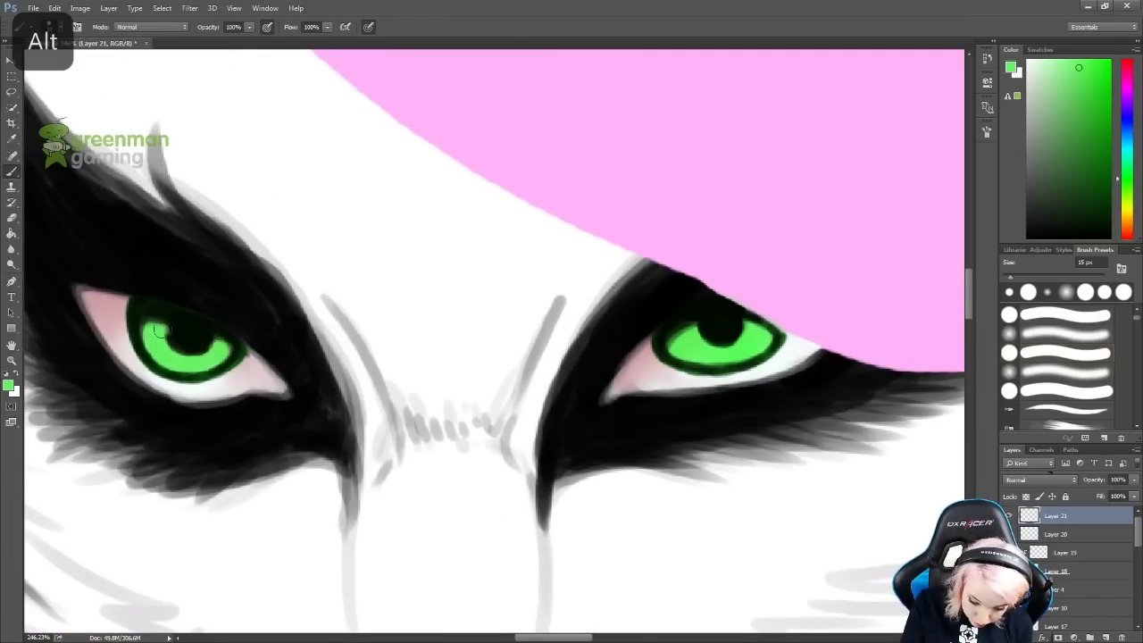
key(z)
drag(463, 330, 482, 331)
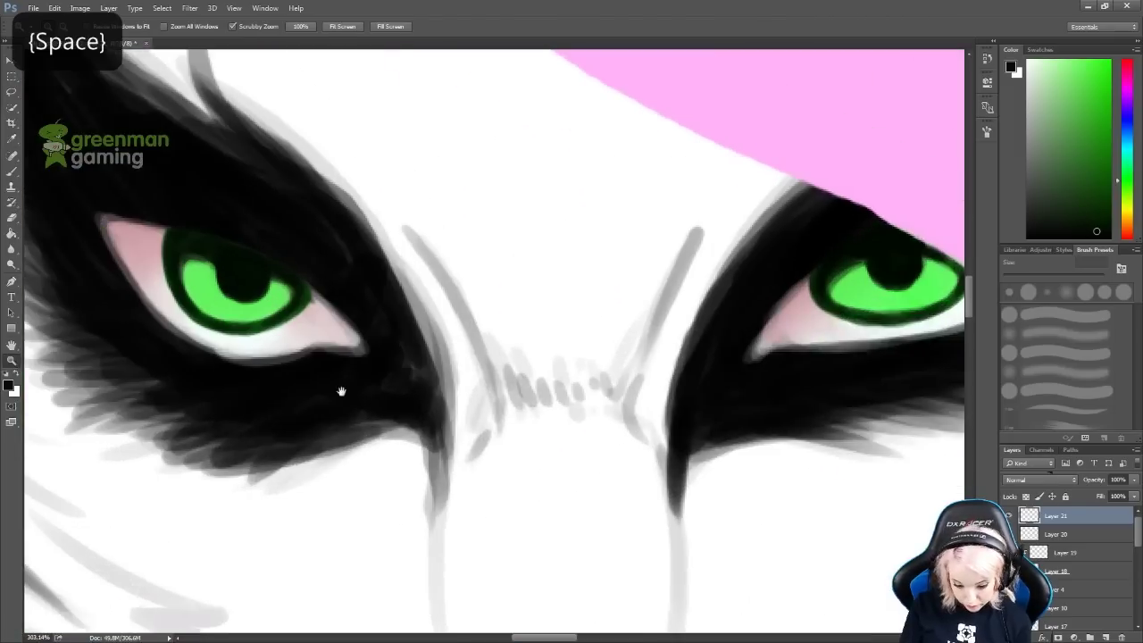
drag(339, 390, 352, 410)
key(b)
alt+click(184, 340)
key(ctrl+alt+z)
mouse_move(189, 326)
mouse_down()
mouse_move(179, 356)
mouse_move(187, 375)
mouse_move(183, 342)
mouse_up()
key(ctrl+alt+z)
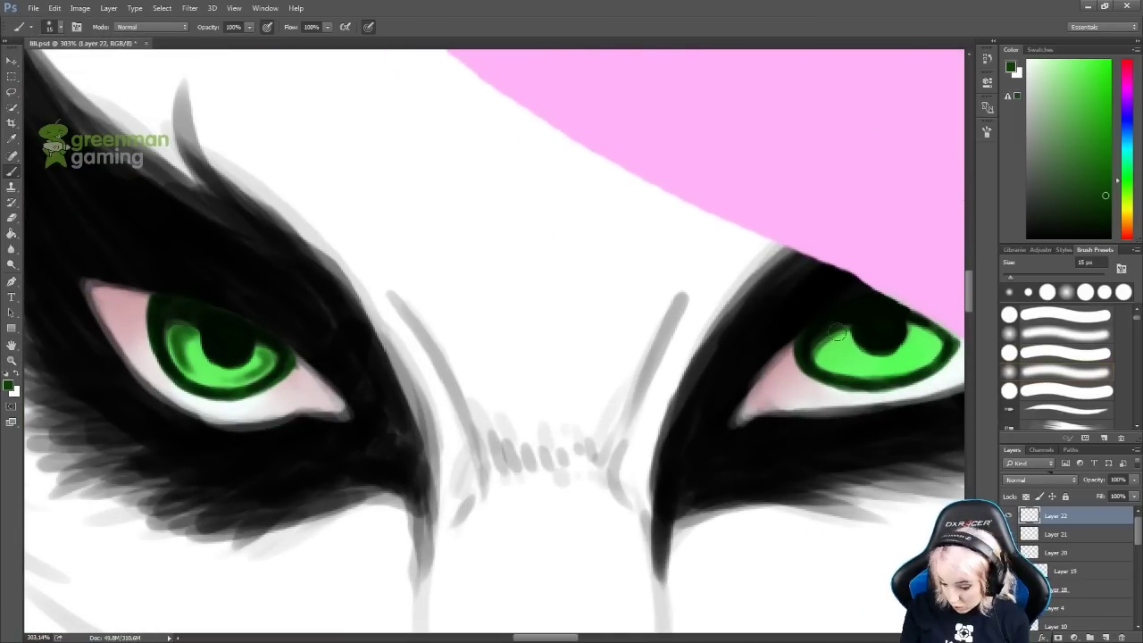
key(ctrl+alt+z)
key(ctrl+alt+z)
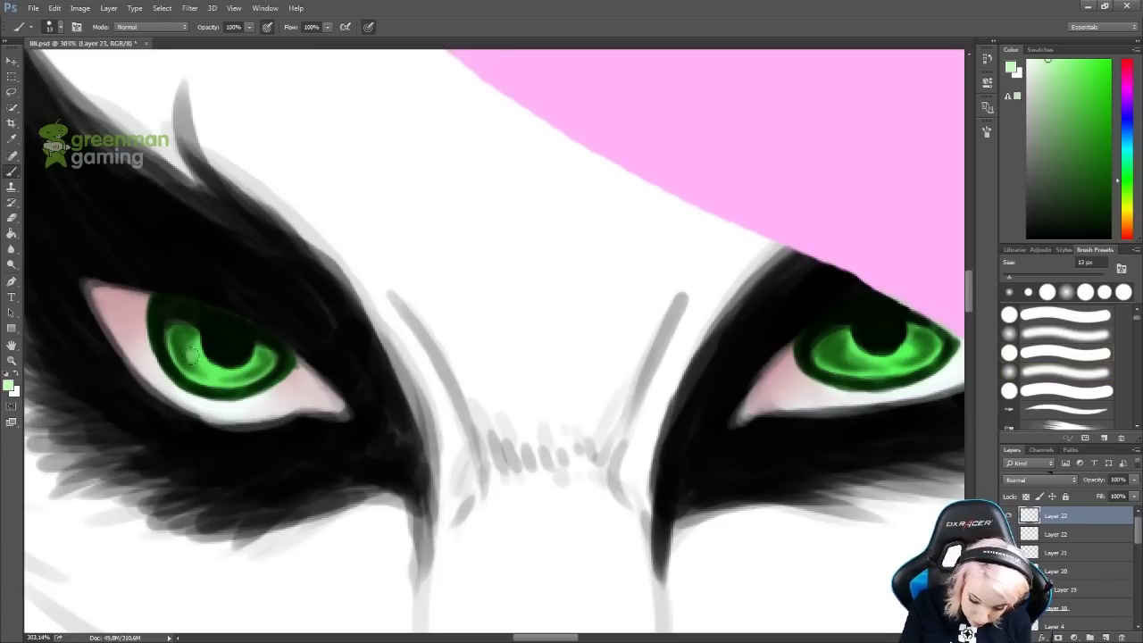
Add pale reflections and white highlight dots to both irises, and set the highlight layer to Hard Light.
key(ctrl+alt+z)
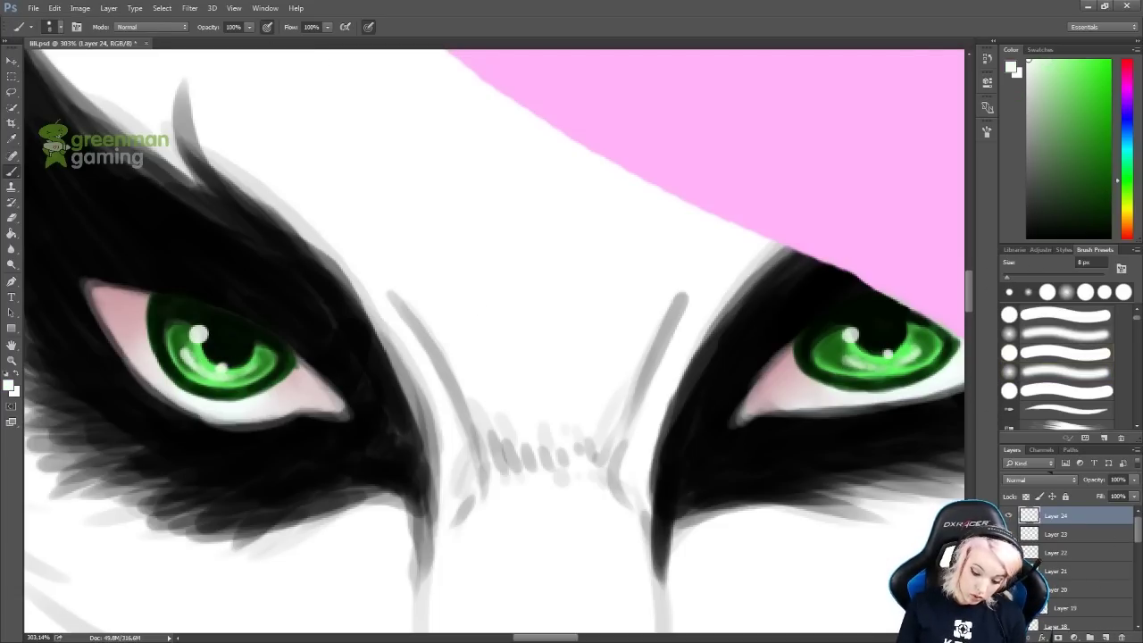
drag(576, 427, 474, 429)
key(e)
key(ctrl+alt+z)
click(1040, 480)
click(1040, 380)
Merge the eye layers into one, rename it "eyes" and hide it.
key(z)
mouse_move(535, 428)
mouse_down()
mouse_move(419, 430)
mouse_move(553, 436)
mouse_move(471, 438)
mouse_move(536, 437)
mouse_up()
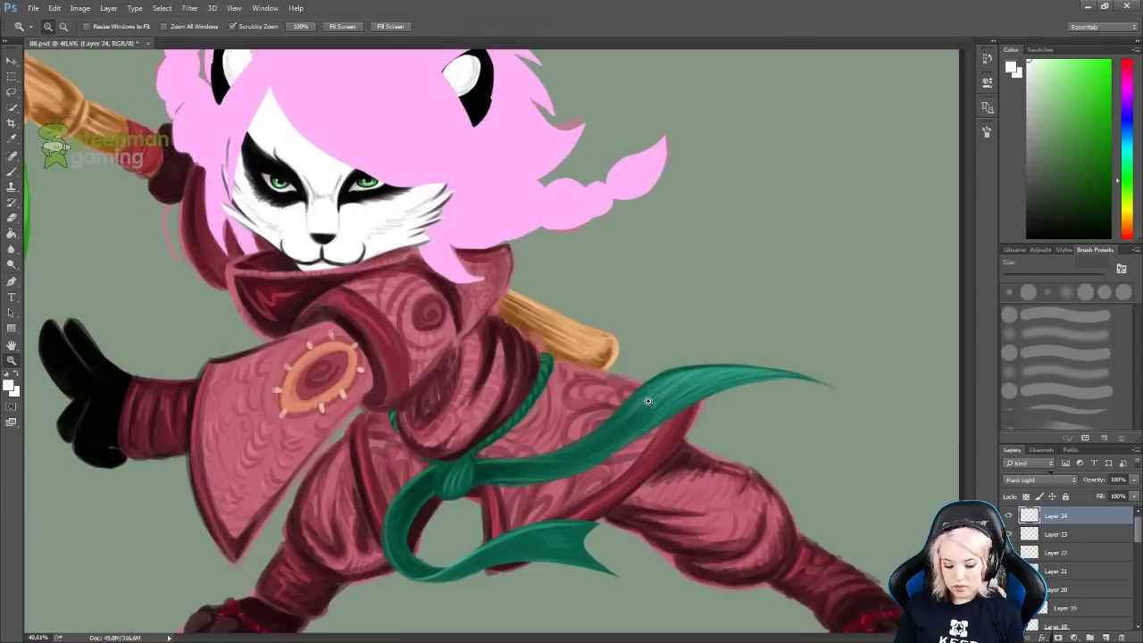
scroll(1071, 553, down, 2)
mouse_move(1139, 542)
mouse_down()
mouse_move(1139, 600)
mouse_move(1139, 536)
mouse_up()
double_click(1056, 515)
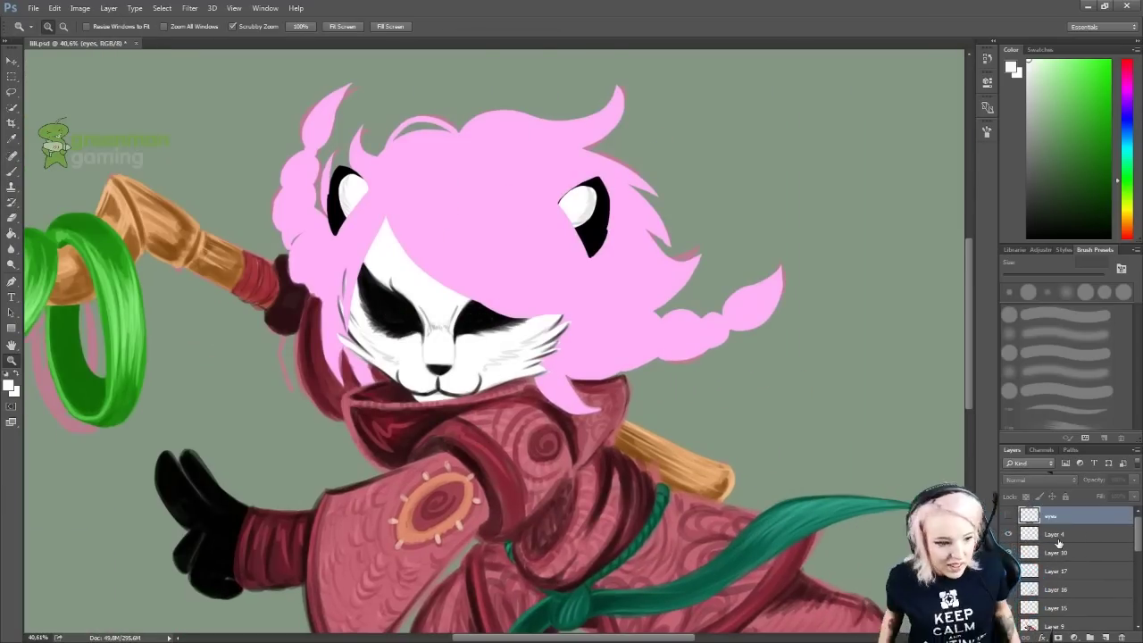
Merge the belt, ribbon and robe detail layers one after another into the layers beneath them.
click(1058, 570)
key(ctrl+e)
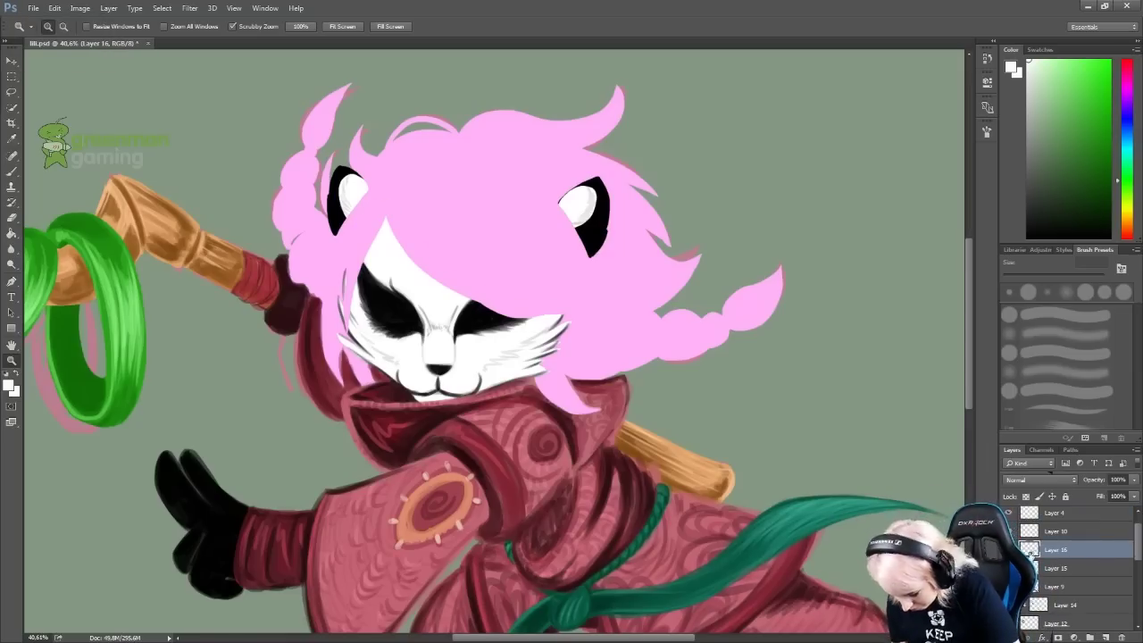
key(ctrl+e)
key(ctrl+e)
key(ctrl+e)
key(ctrl+e)
key(ctrl+e)
key(ctrl+e)
scroll(1071, 563, down, 2)
click(1127, 547)
key(ctrl+e)
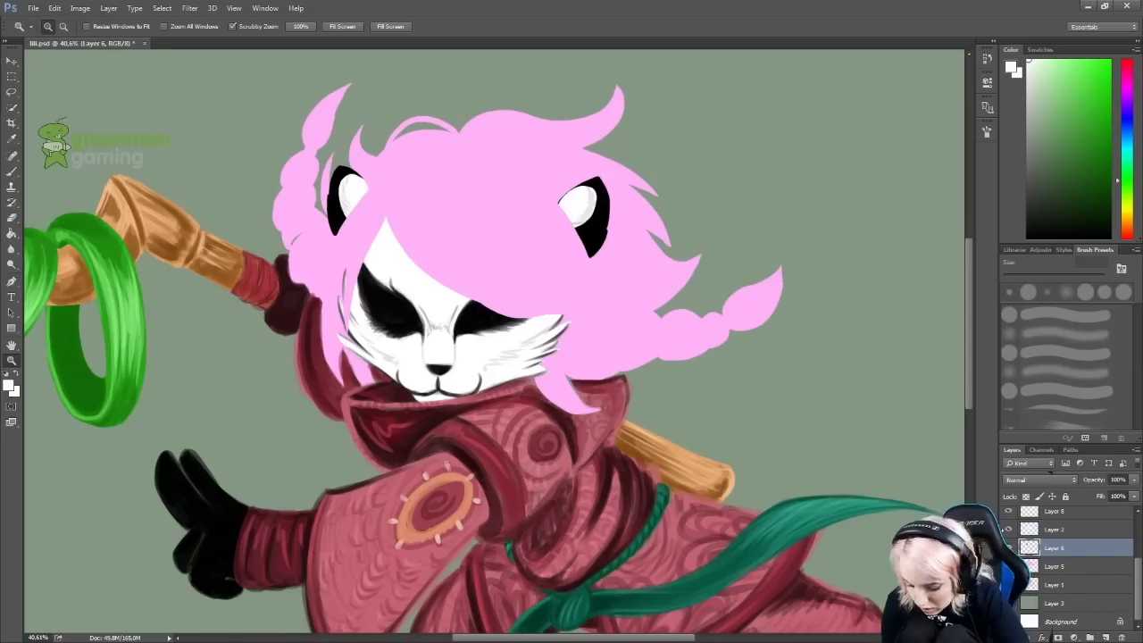
Paint over the grey strokes inside both ears with solid white.
scroll(645, 161, up, 5)
scroll(419, 220, down, 3)
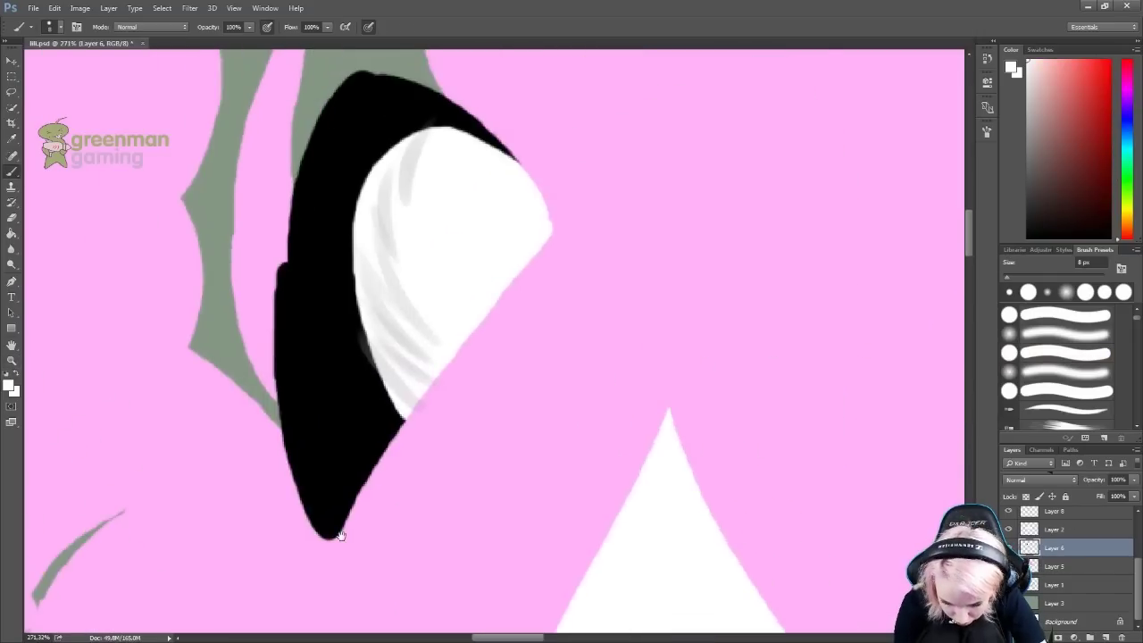
scroll(520, 313, down, 6)
scroll(478, 414, up, 3)
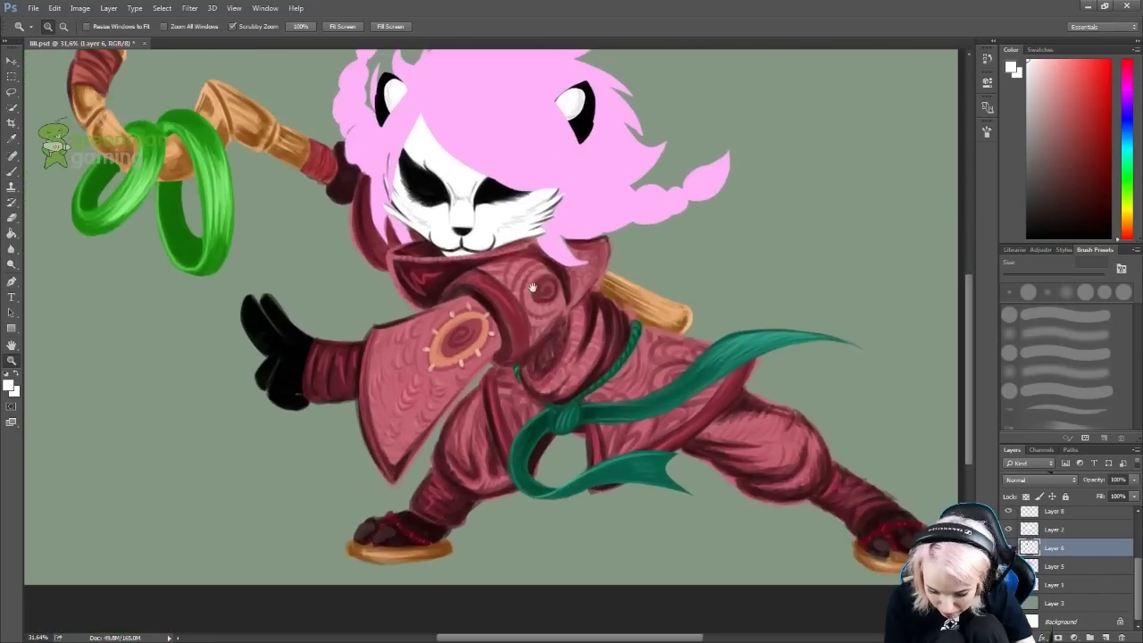
Identify the layer holding the painted face, name it "face" and hide it.
click(1008, 547)
click(1008, 547)
scroll(1071, 562, up, 2)
click(1008, 589)
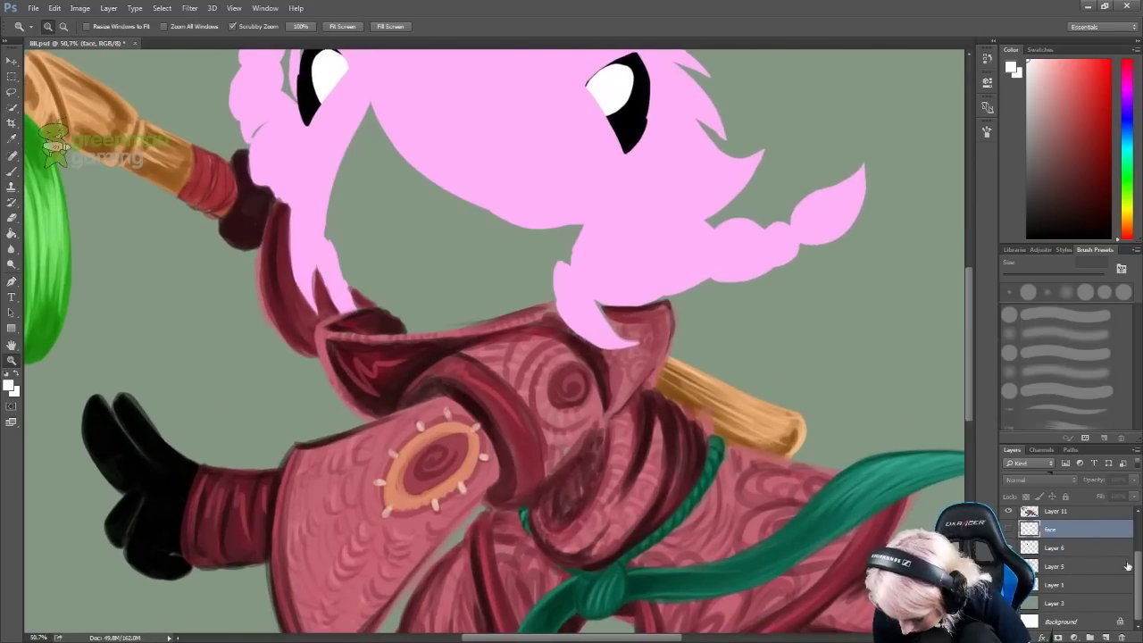
Move the face layer down the stack to just beneath Layer 5.
scroll(502, 345, down, 4)
key(alt+bracketleft)
key(alt+bracketleft)
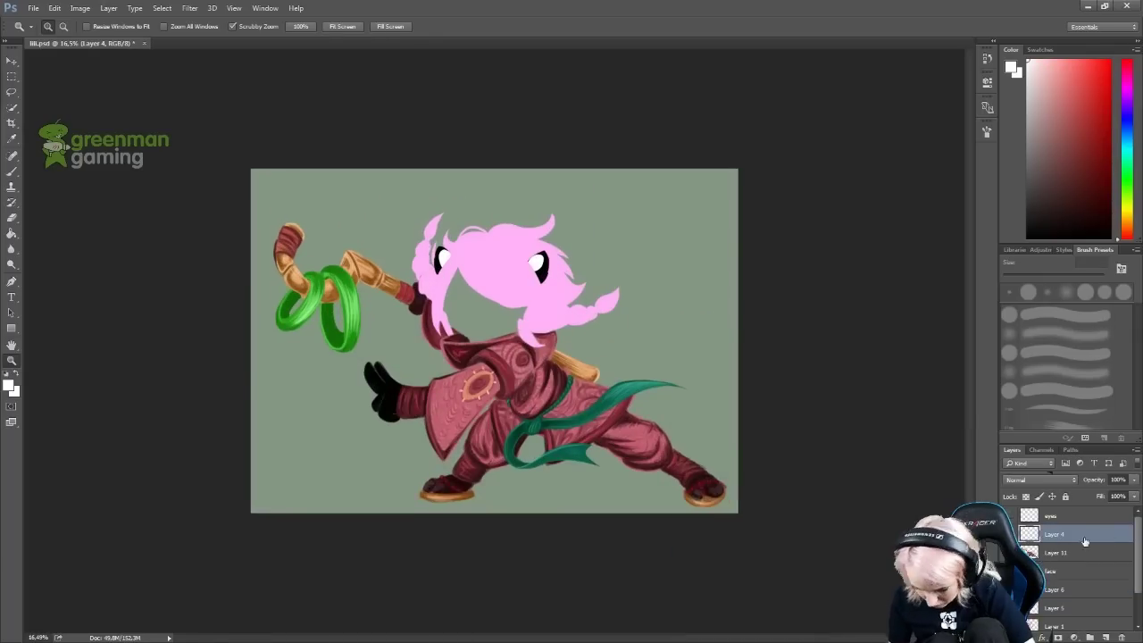
key(ctrl+plus)
drag(1053, 553, 1035, 607)
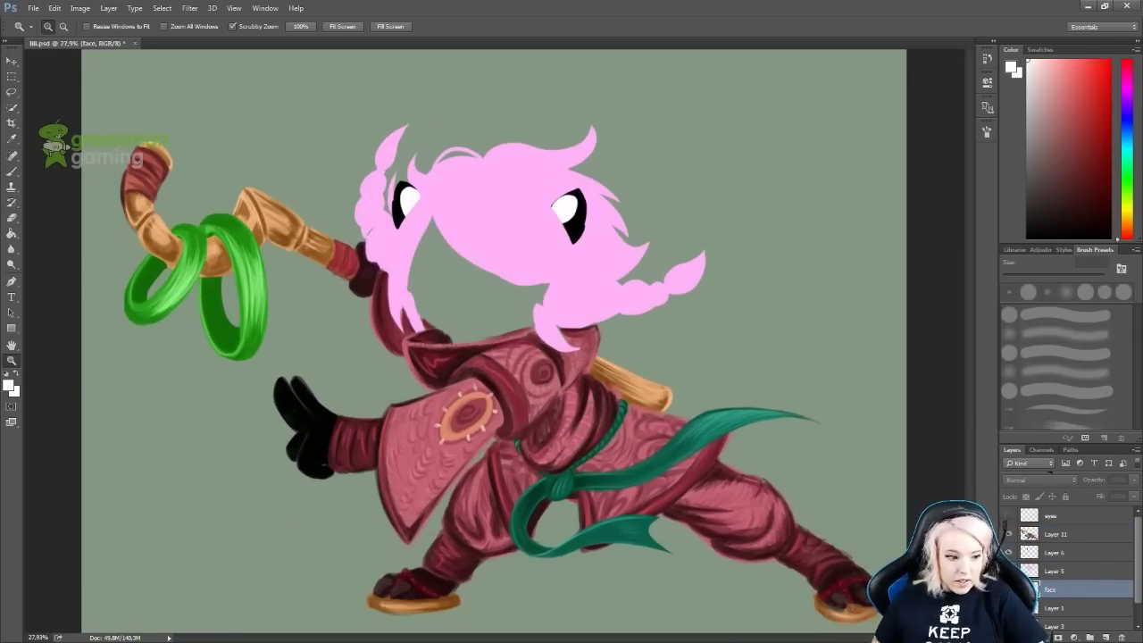
Hide the flat pink hair to expose the head sketch and add a new layer above Layer 5.
click(1008, 589)
click(1059, 573)
key(ctrl+shift+alt+n)
key(ctrl+plus)
key(b)
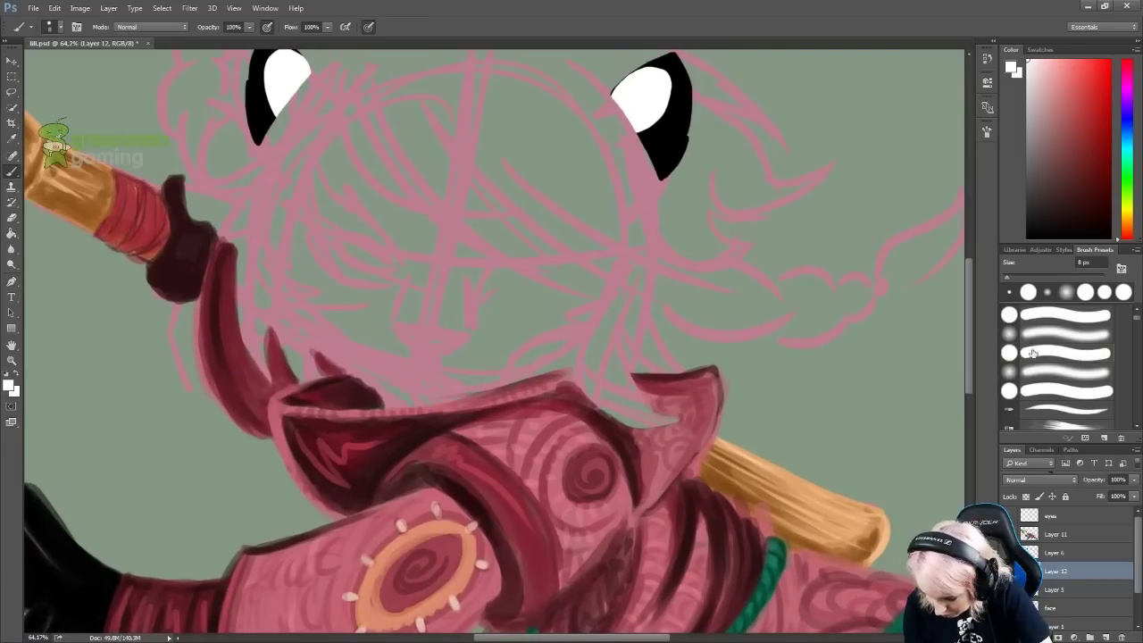
Raise the new layer above the clothing and paint a white furry chin and cheek tufts over the collar.
mouse_move(412, 383)
mouse_down()
mouse_move(294, 295)
mouse_move(281, 232)
mouse_up()
mouse_move(429, 397)
mouse_down()
mouse_move(589, 344)
mouse_move(571, 366)
mouse_move(378, 375)
mouse_move(612, 296)
mouse_up()
key(ctrl+bracketright)
key(ctrl+bracketright)
drag(375, 357, 428, 268)
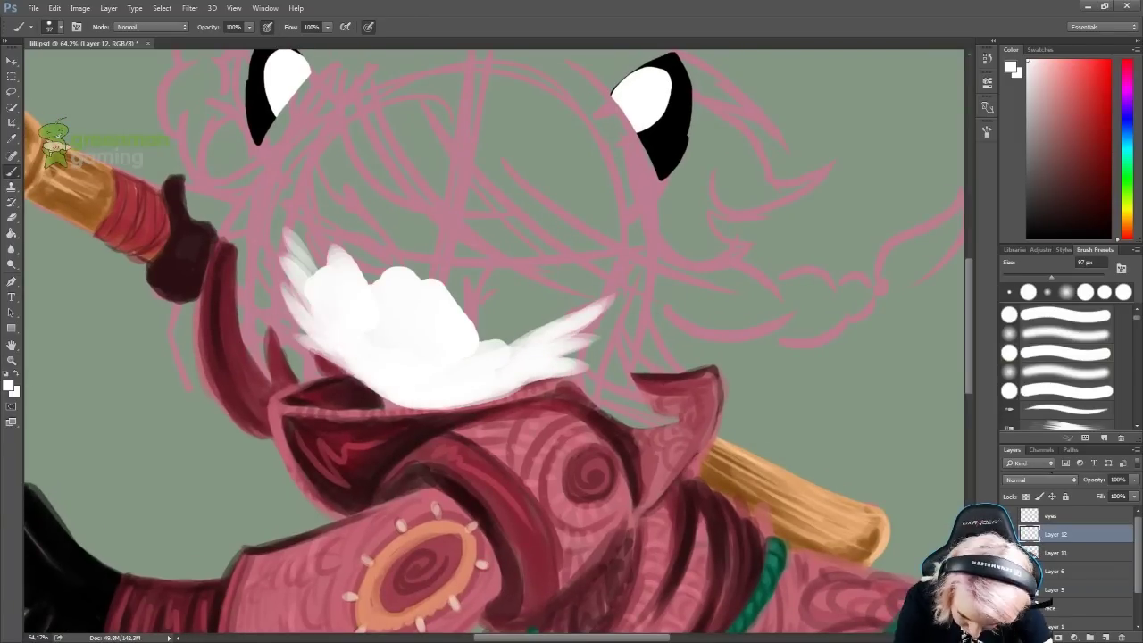
Extend feathery white fur up both cheeks and along the sides of the head to the ears.
scroll(650, 209, up, 5)
scroll(741, 271, down, 4)
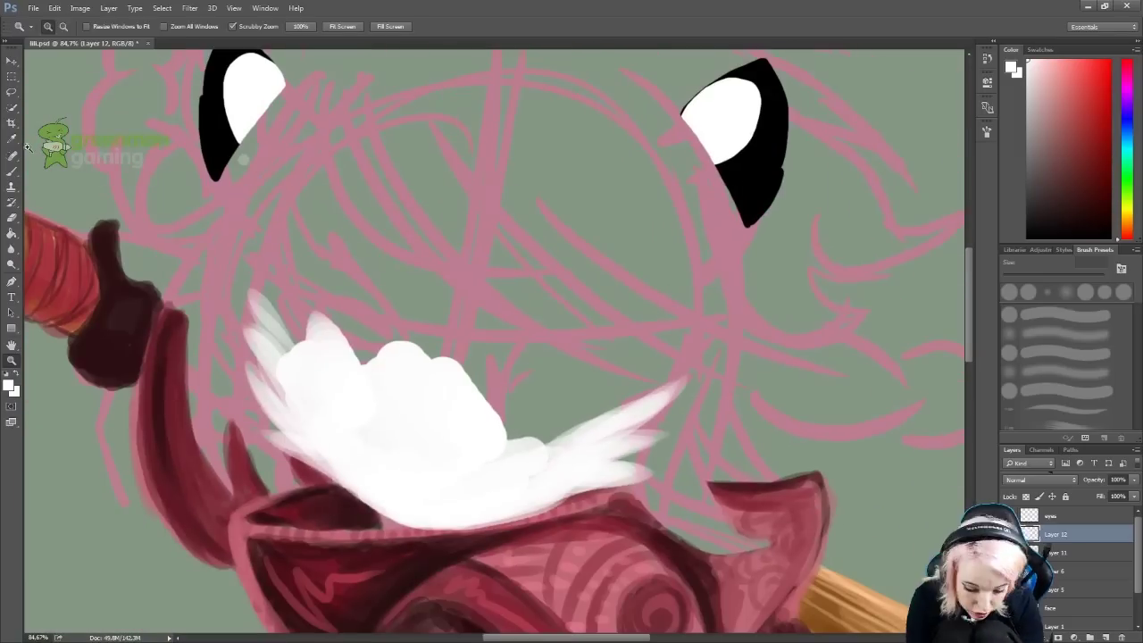
drag(659, 180, 576, 309)
drag(234, 134, 268, 384)
drag(321, 474, 187, 232)
drag(304, 349, 247, 274)
drag(535, 456, 750, 330)
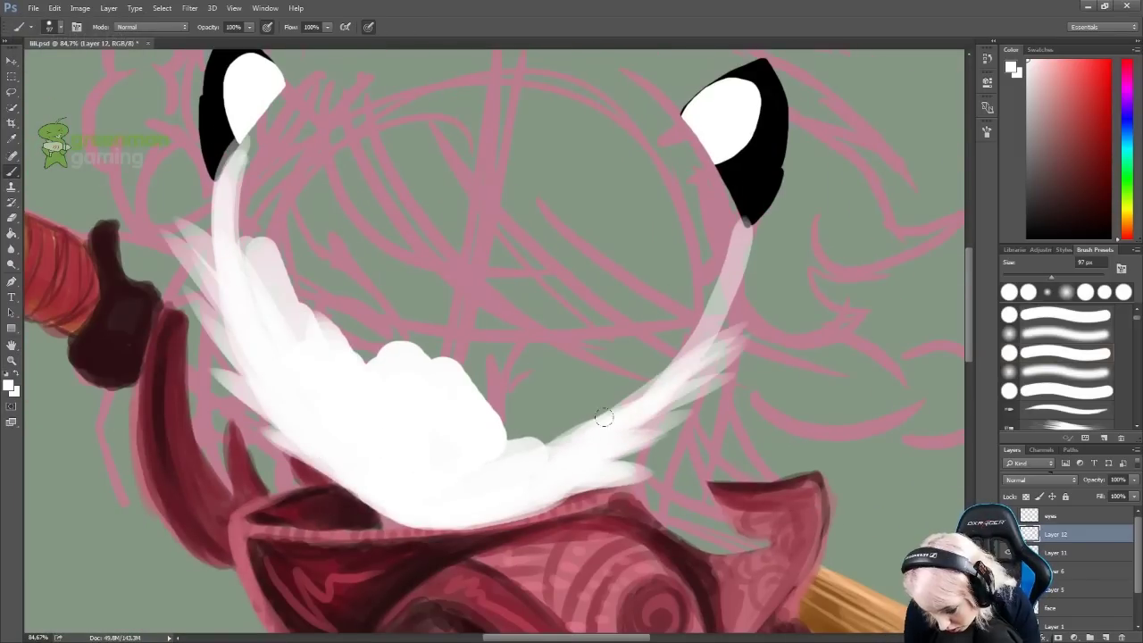
drag(616, 464, 768, 340)
key(ctrl+alt+z)
drag(759, 234, 692, 357)
key(ctrl+alt+z)
Fill the whole head shape with white up to the ears and refine its edge with a smaller brush.
mouse_move(219, 192)
mouse_down()
mouse_move(232, 258)
mouse_move(350, 308)
mouse_up()
drag(536, 286, 678, 429)
drag(375, 375, 553, 268)
drag(375, 268, 625, 134)
drag(357, 179, 303, 290)
mouse_move(268, 250)
mouse_down()
mouse_move(253, 207)
mouse_move(572, 205)
mouse_up()
mouse_move(268, 179)
mouse_down()
mouse_move(565, 203)
mouse_move(602, 348)
mouse_move(759, 339)
mouse_up()
key(bracketleft)
key(bracketleft)
key(bracketleft)
drag(536, 357, 674, 179)
Move the sketch layer above the white head and paint a black nose and mouth on a new layer beneath it.
drag(1054, 626, 1072, 530)
ctrl+click(1105, 637)
key(d)
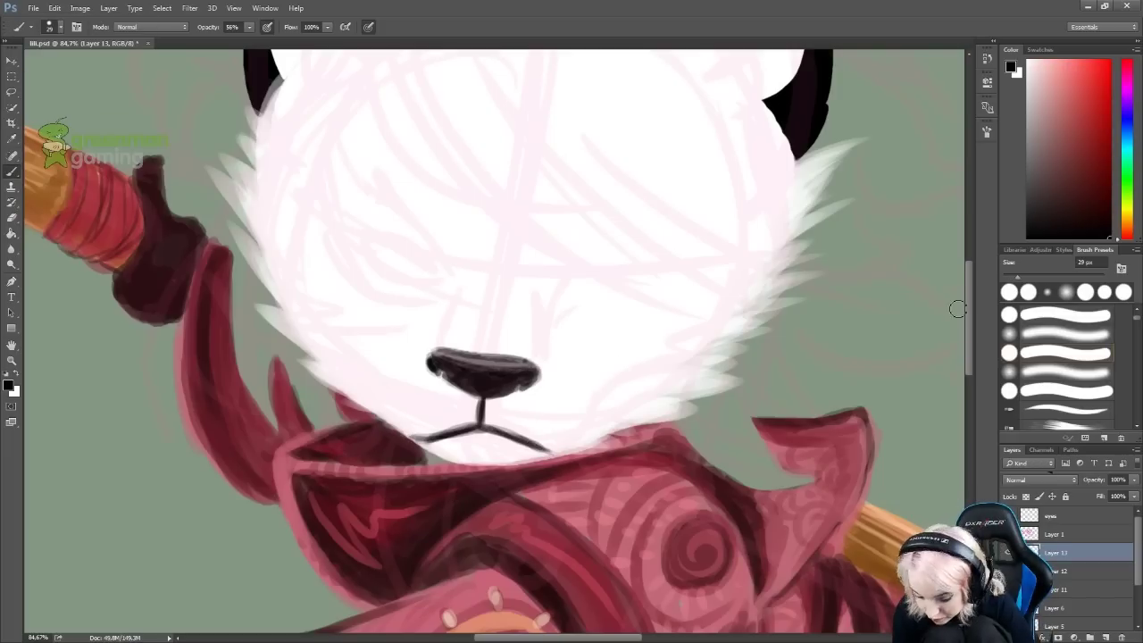
Sketch feathery grey outlines for the eye patches on both sides of the panda's face.
drag(561, 308, 616, 351)
drag(642, 332, 737, 294)
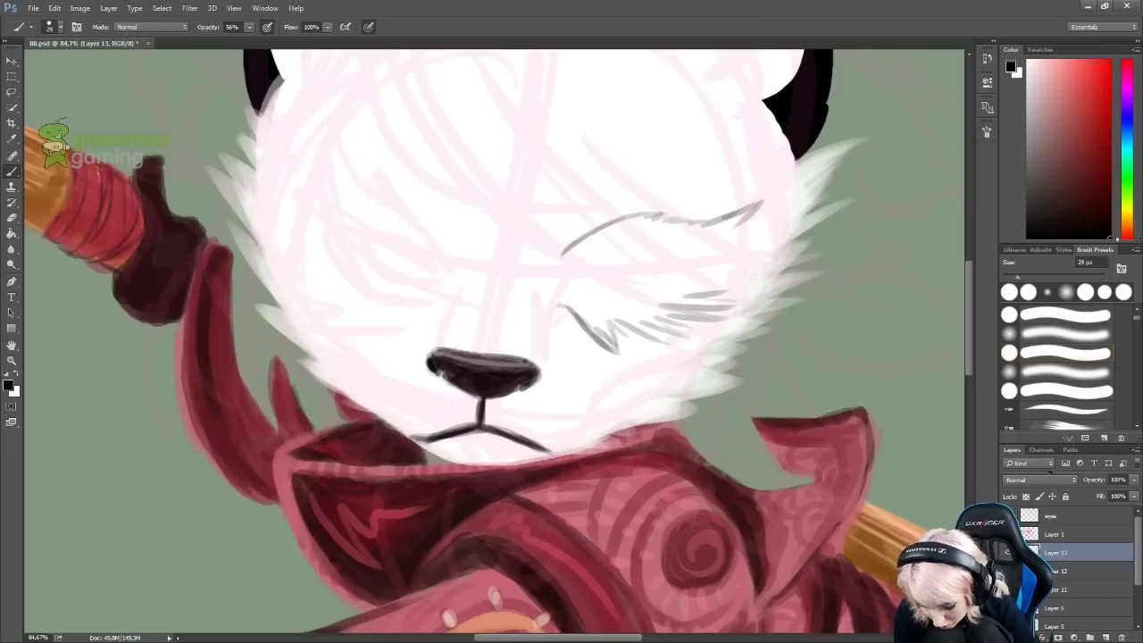
drag(781, 186, 705, 286)
drag(419, 295, 448, 307)
drag(332, 284, 436, 304)
drag(427, 223, 451, 270)
drag(339, 268, 284, 231)
drag(332, 250, 291, 169)
drag(331, 214, 295, 100)
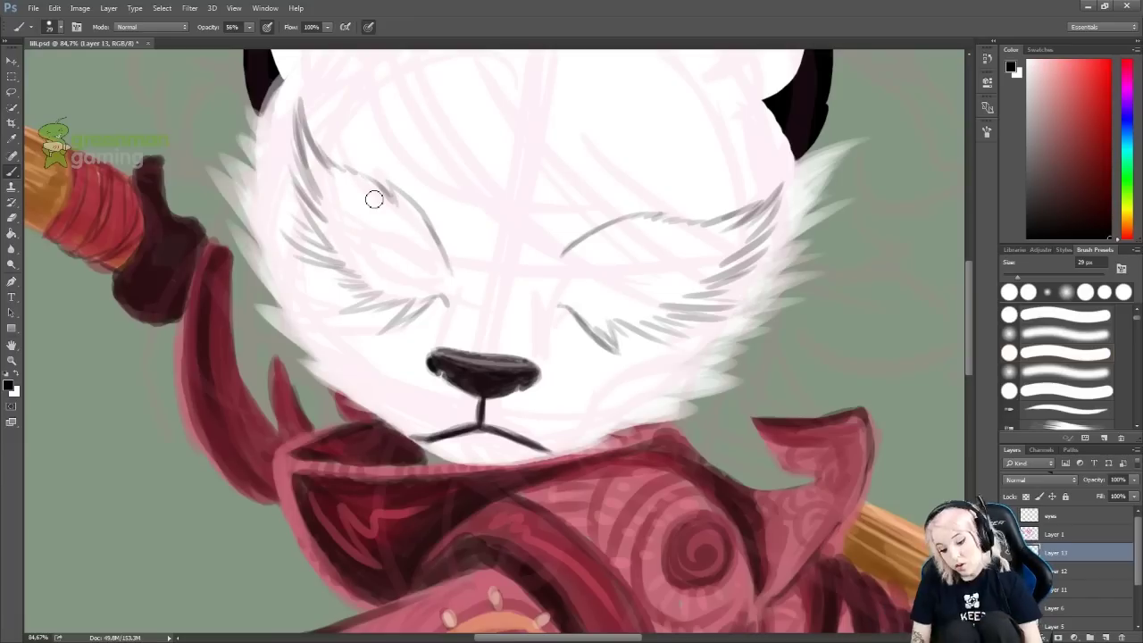
Add grey fur strokes along the cheeks, jaw, nose bridge and lower forehead.
drag(590, 380, 741, 348)
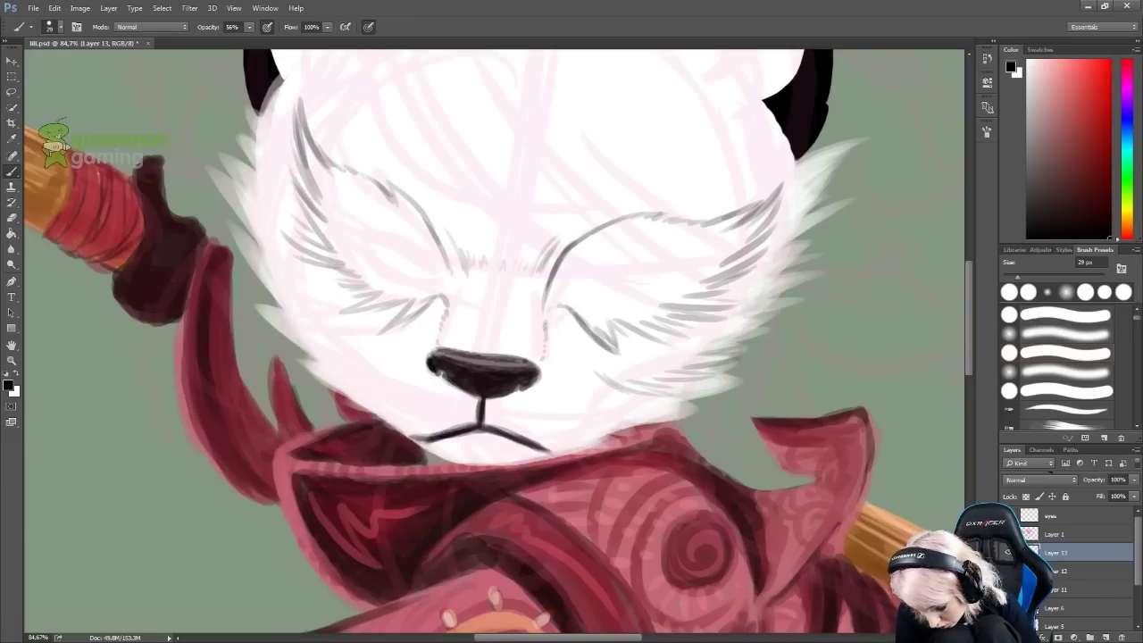
drag(826, 170, 714, 348)
drag(732, 384, 564, 448)
drag(407, 433, 304, 375)
mouse_move(415, 370)
mouse_down()
mouse_move(273, 311)
mouse_move(240, 207)
mouse_up()
drag(393, 308, 263, 371)
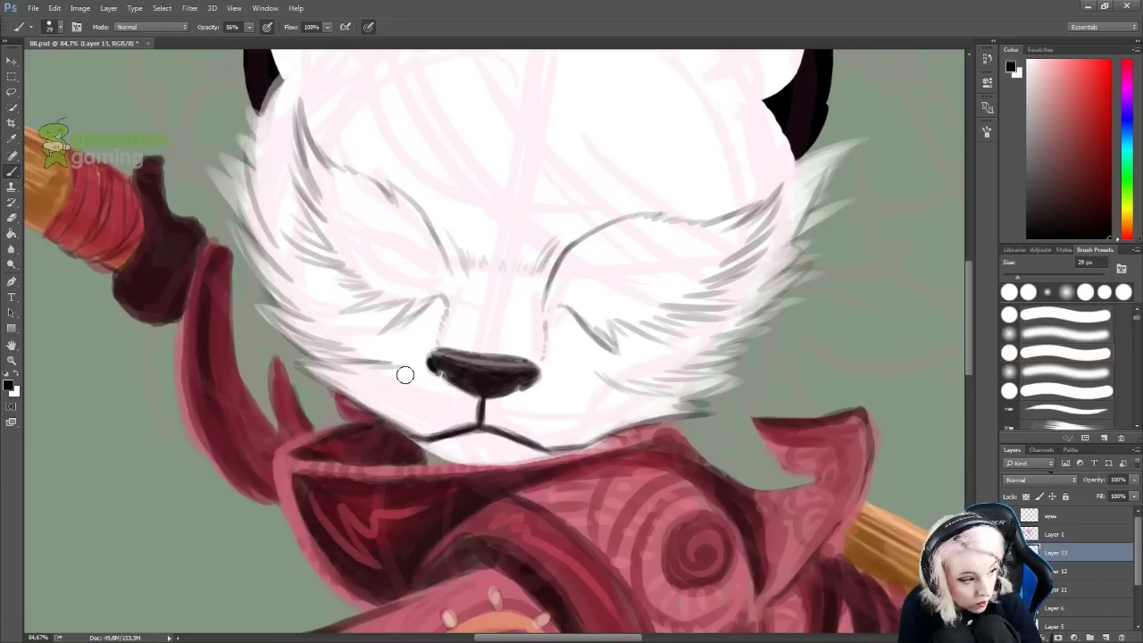
drag(462, 257, 374, 433)
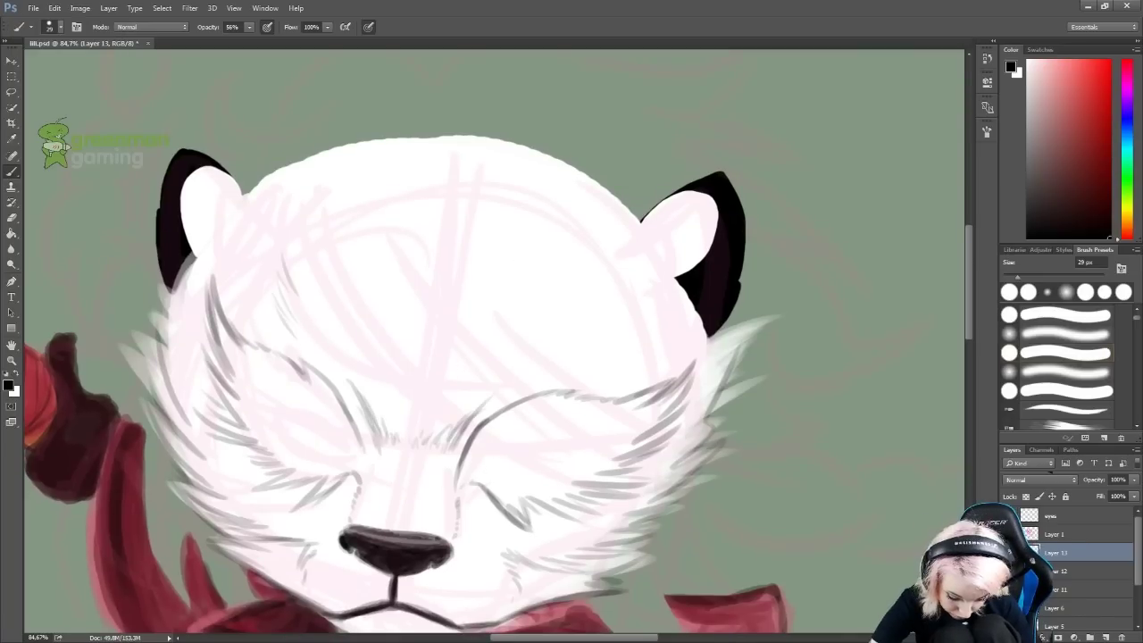
Set the brush opacity to 100% and paint the upper part of the right-hand eye patch black.
key(ctrl+alt+z)
key(0)
mouse_move(463, 475)
mouse_down()
mouse_move(571, 428)
mouse_move(558, 413)
mouse_up()
drag(469, 451, 580, 401)
key(z)
key(ctrl+0)
mouse_move(509, 433)
mouse_down()
mouse_move(607, 402)
mouse_move(589, 386)
mouse_move(625, 386)
mouse_up()
On Layer 11, extend the collar behind the right-hand cheek in sampled pink with a dark maroon inner lining.
key(alt+bracketleft)
key(alt+bracketleft)
key(b)
alt+click(485, 216)
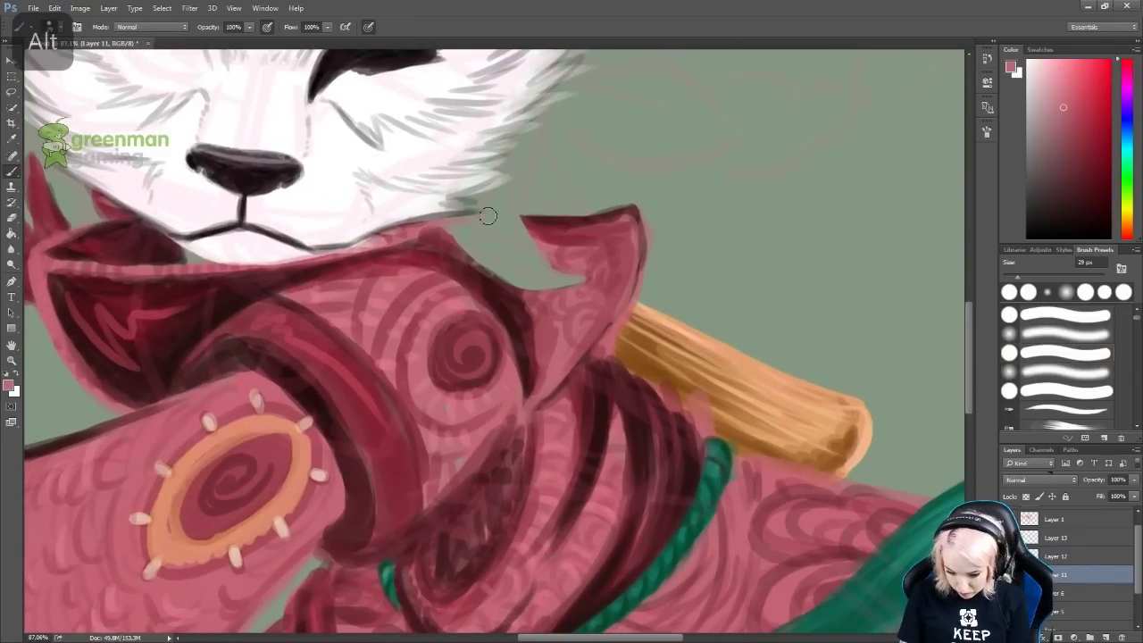
alt+click(429, 242)
mouse_move(428, 242)
mouse_down()
mouse_move(615, 273)
mouse_move(575, 294)
mouse_move(581, 335)
mouse_up()
alt+click(486, 241)
mouse_move(630, 223)
mouse_down()
mouse_move(581, 343)
mouse_move(469, 198)
mouse_move(597, 206)
mouse_move(449, 197)
mouse_up()
drag(448, 196, 604, 203)
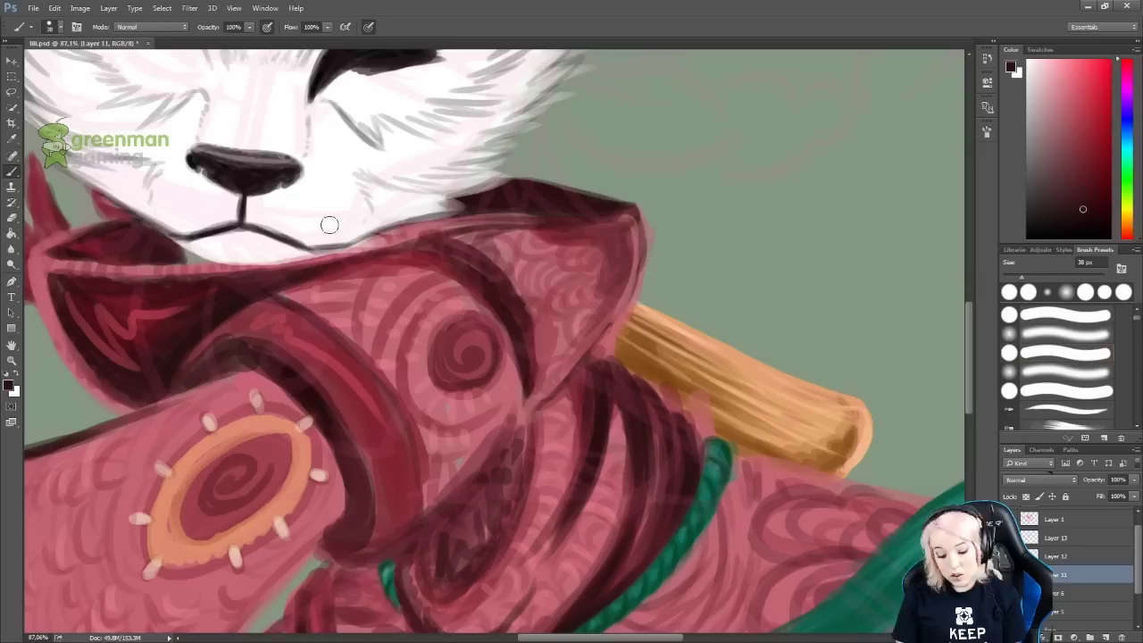
Highlight the collar's rim with light pink and darken the inner lining just below the left-hand cheek.
alt+click(581, 198)
key(ctrl+alt+z)
key(ctrl+alt+z)
key(ctrl+alt+z)
key(ctrl+alt+z)
key(ctrl+alt+z)
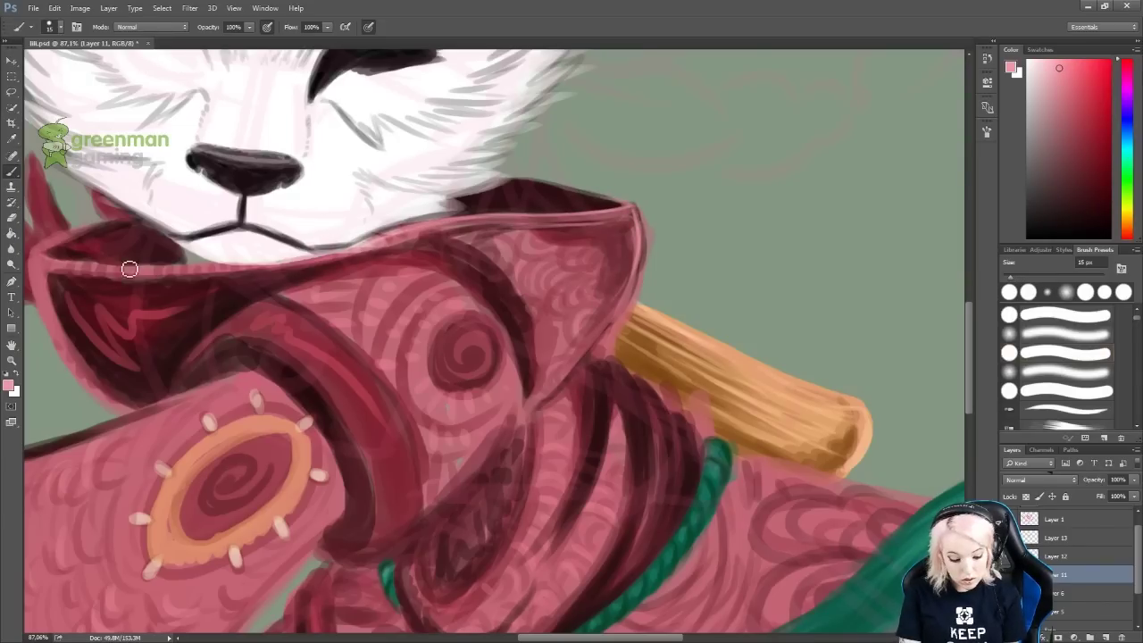
drag(45, 260, 202, 295)
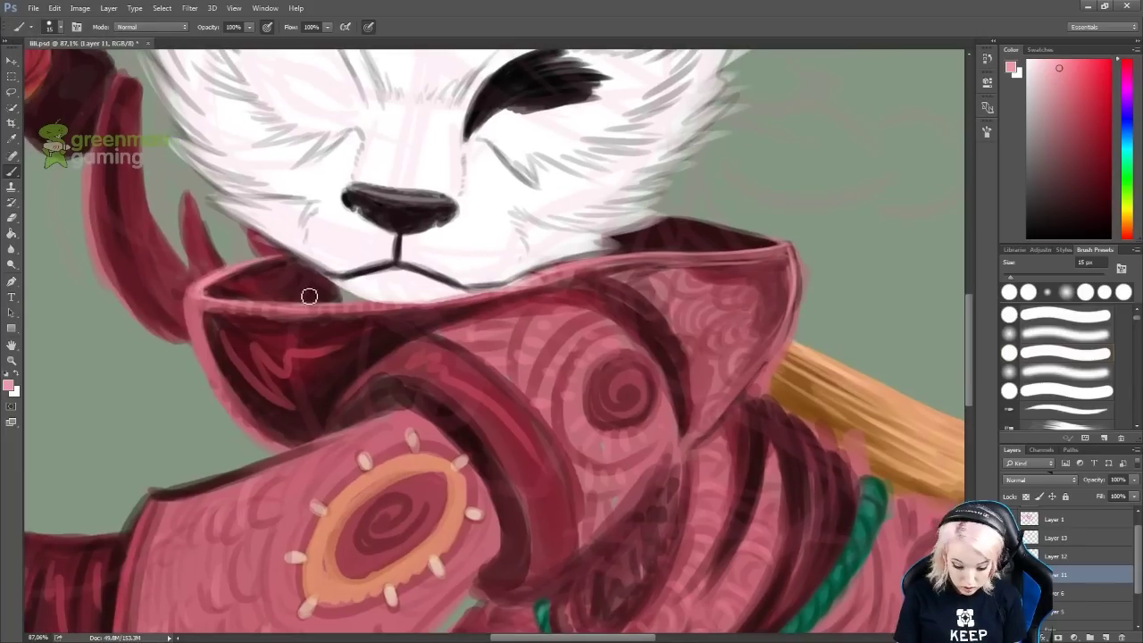
alt+click(345, 296)
drag(332, 285, 374, 305)
key(ctrl+alt+z)
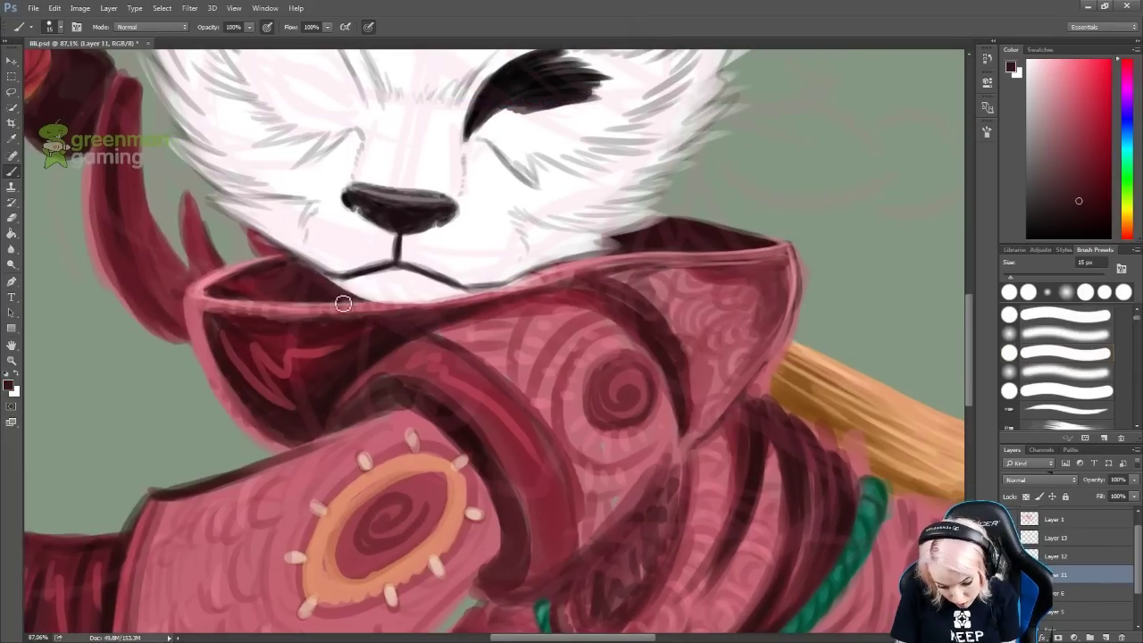
On Layer 13, paint the lower part of the right-hand eye patch with pointed black fur strokes.
scroll(467, 461, up, 2)
drag(442, 259, 607, 214)
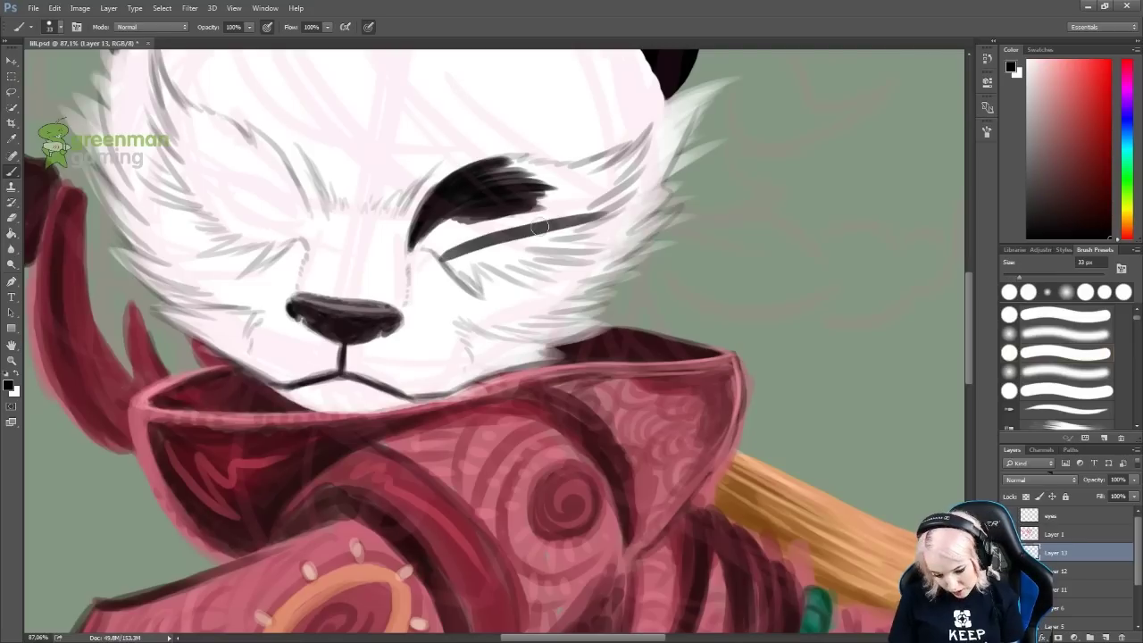
key(ctrl+alt+z)
key(ctrl+alt+z)
drag(479, 260, 519, 279)
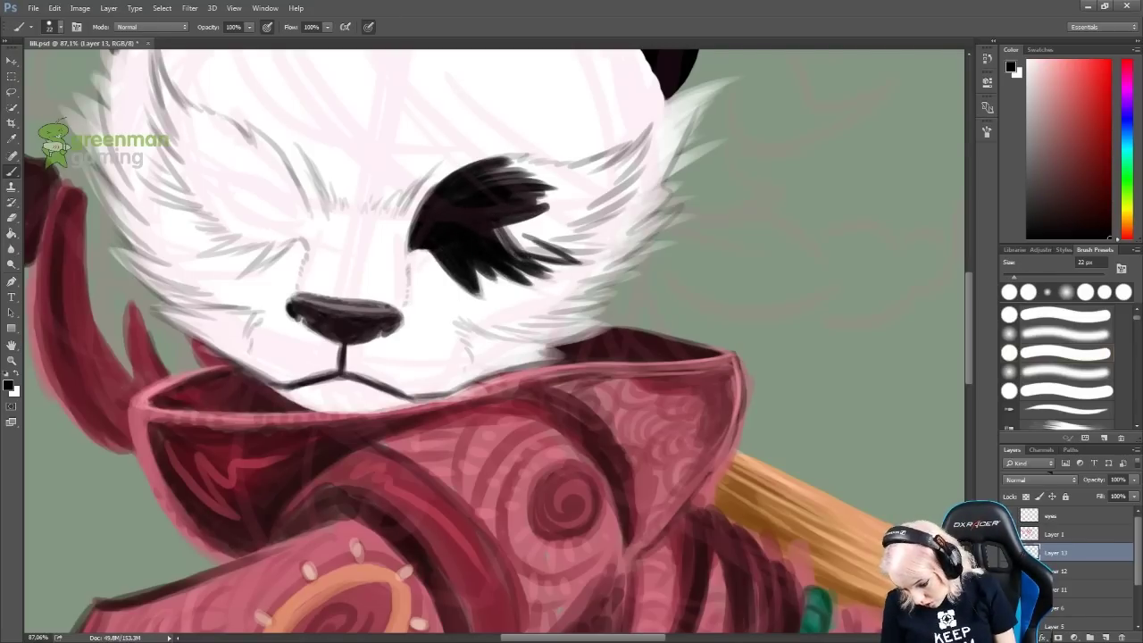
drag(711, 258, 383, 191)
key(ctrl+z)
key(space)
drag(643, 250, 634, 384)
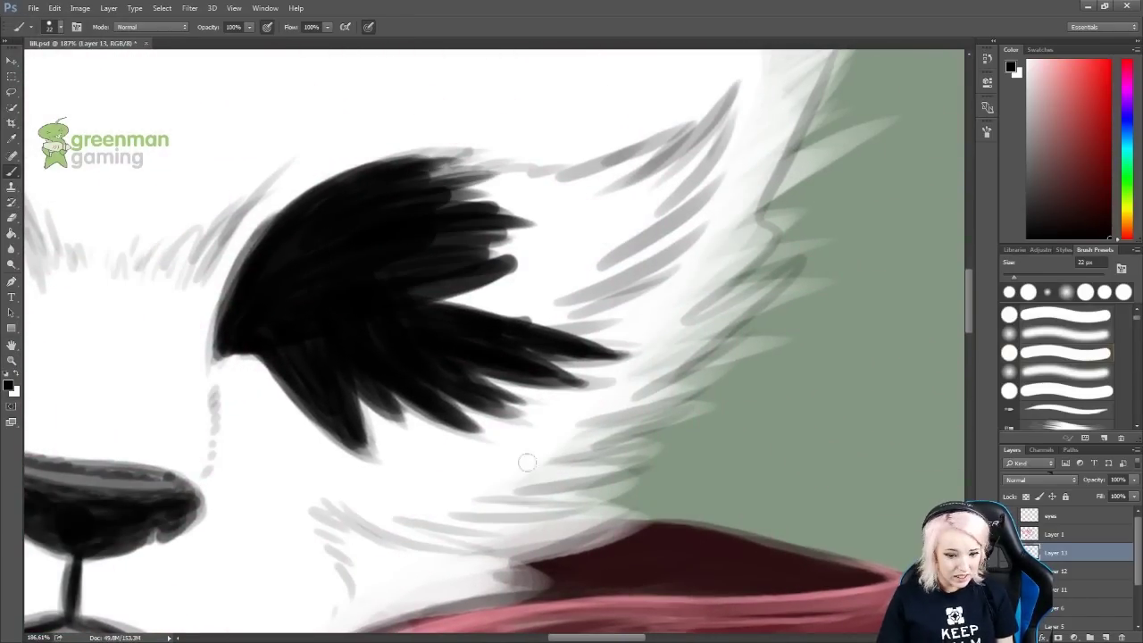
Extend the right-hand eye patch outward in black, ending in feathery points toward the ear.
key(ctrl+alt+z)
mouse_move(492, 307)
mouse_down()
mouse_move(461, 286)
mouse_move(527, 250)
mouse_move(521, 227)
mouse_move(688, 126)
mouse_up()
mouse_move(394, 193)
mouse_down()
mouse_move(571, 201)
mouse_move(393, 160)
mouse_move(491, 147)
mouse_move(535, 170)
mouse_up()
key(ctrl+alt+z)
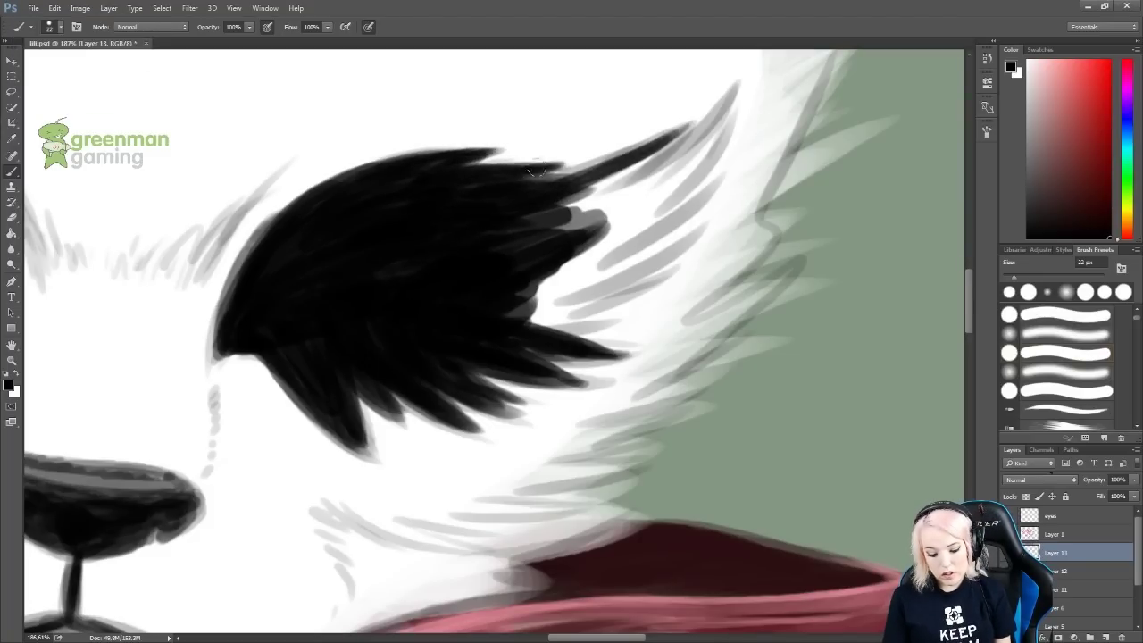
mouse_move(430, 227)
mouse_down()
mouse_move(250, 285)
mouse_move(536, 268)
mouse_move(590, 322)
mouse_move(536, 294)
mouse_move(581, 206)
mouse_move(679, 134)
mouse_move(615, 186)
mouse_move(607, 288)
mouse_move(696, 232)
mouse_move(625, 214)
mouse_move(715, 178)
mouse_move(706, 134)
mouse_up()
Paint the left-hand eye patch solid black with feathery fur tips around its outer edge.
drag(161, 460, 502, 457)
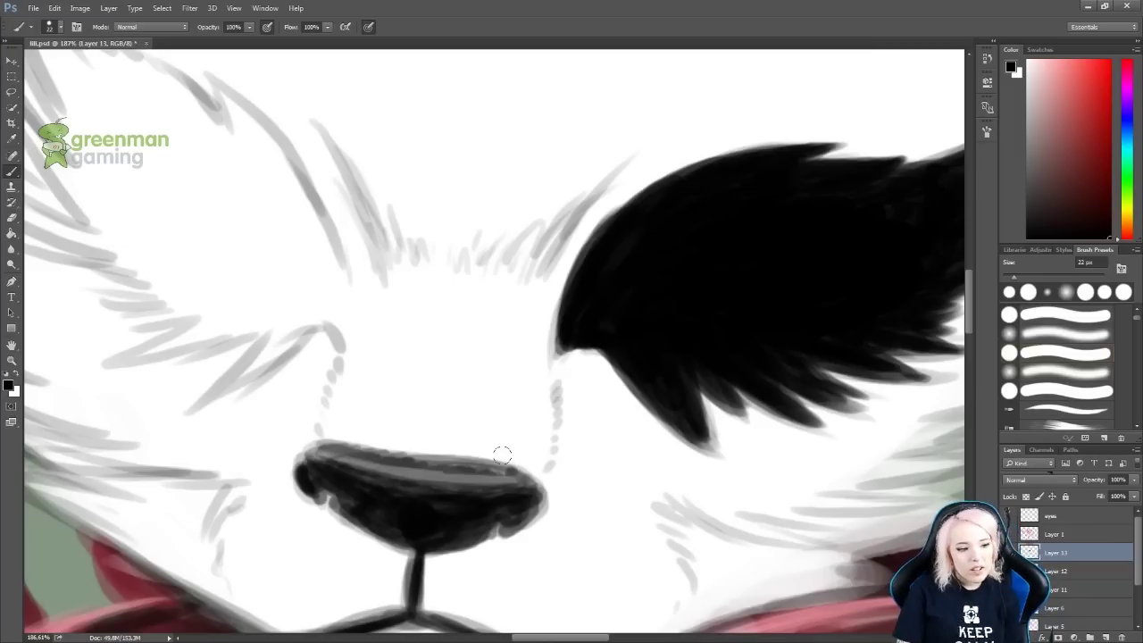
key(ctrl+alt+z)
drag(331, 256, 308, 196)
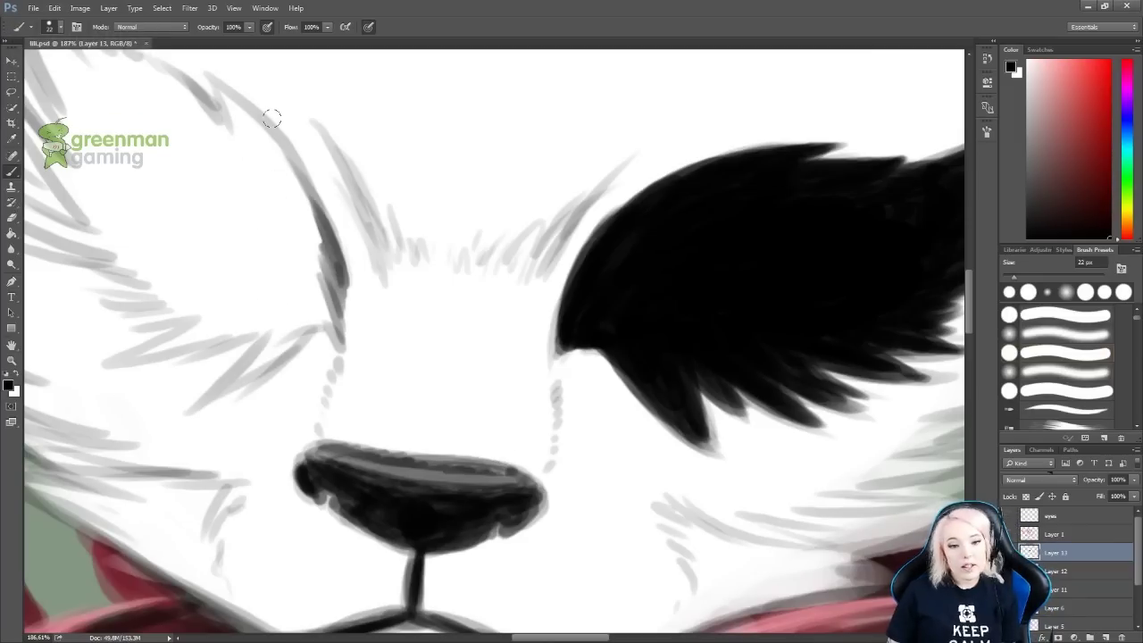
key(ctrl+alt+z)
mouse_move(340, 343)
mouse_down()
mouse_move(253, 123)
mouse_move(295, 250)
mouse_move(223, 107)
mouse_move(164, 210)
mouse_move(270, 164)
mouse_up()
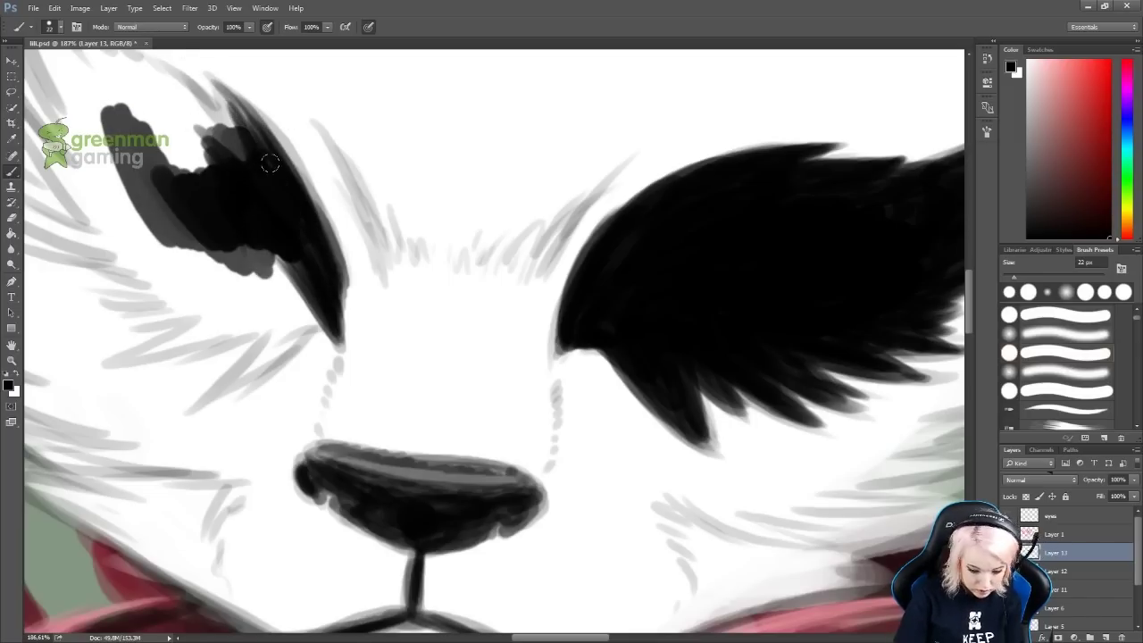
mouse_move(232, 98)
mouse_down()
mouse_move(303, 330)
mouse_move(240, 217)
mouse_move(236, 297)
mouse_move(196, 143)
mouse_move(125, 232)
mouse_move(210, 397)
mouse_move(254, 315)
mouse_move(143, 353)
mouse_move(235, 288)
mouse_move(143, 294)
mouse_move(331, 401)
mouse_move(205, 344)
mouse_move(140, 255)
mouse_move(266, 303)
mouse_move(327, 406)
mouse_move(286, 232)
mouse_up()
drag(339, 393, 295, 223)
drag(268, 134, 547, 554)
mouse_move(420, 320)
mouse_down()
mouse_move(396, 304)
mouse_move(464, 321)
mouse_up()
scroll(729, 401, down, 5)
scroll(406, 298, up, 5)
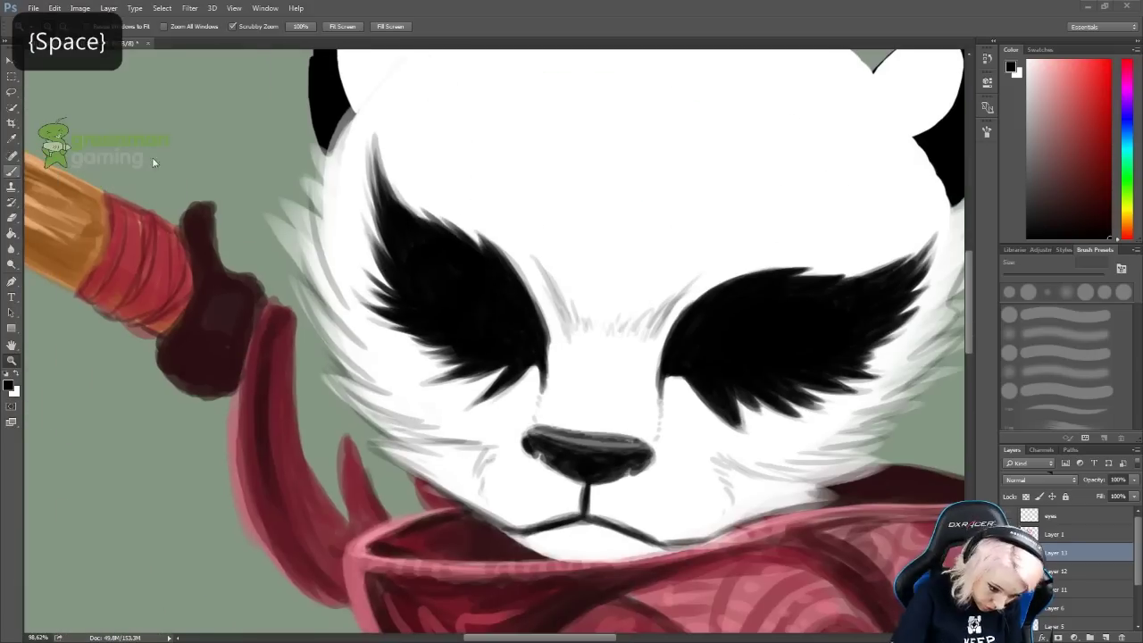
Add a new layer above the patches and outline both almond-shaped eyes in white with a 14 px brush.
mouse_move(473, 344)
mouse_down()
mouse_move(375, 332)
mouse_move(361, 134)
mouse_up()
mouse_move(810, 324)
mouse_down()
mouse_move(694, 396)
mouse_move(740, 242)
mouse_up()
key(x)
key(ctrl+shift+alt+n)
drag(1014, 278, 1009, 280)
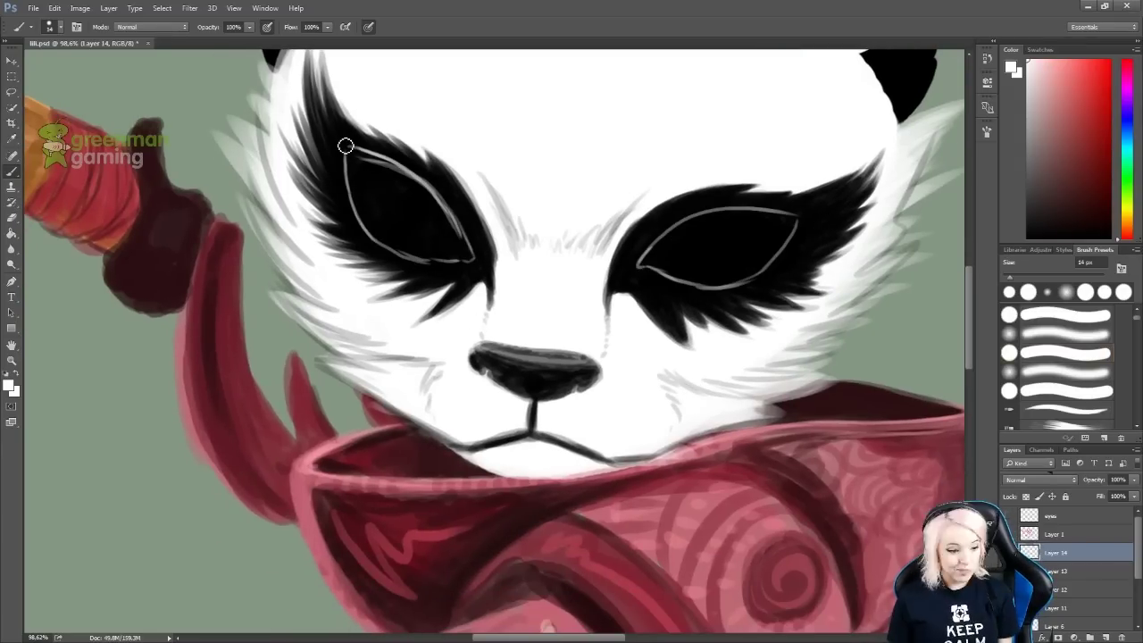
Fill the right-hand eye shape with solid white up to its outline.
drag(639, 266, 795, 222)
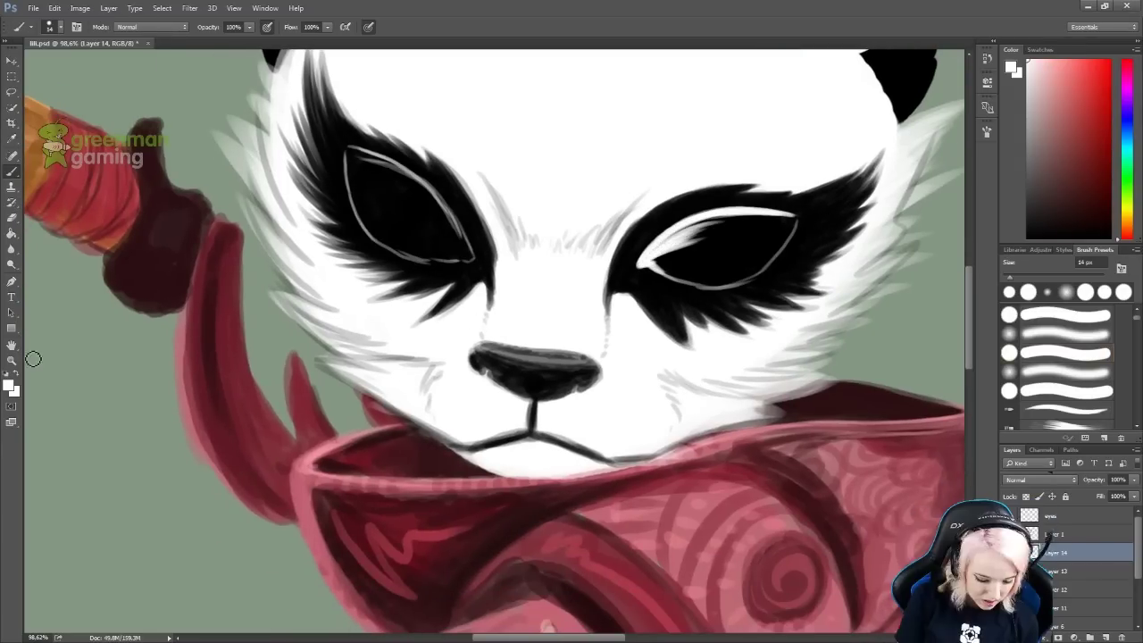
scroll(33, 358, down, 3)
scroll(536, 267, up, 6)
mouse_move(433, 279)
mouse_down()
mouse_move(462, 255)
mouse_move(605, 259)
mouse_up()
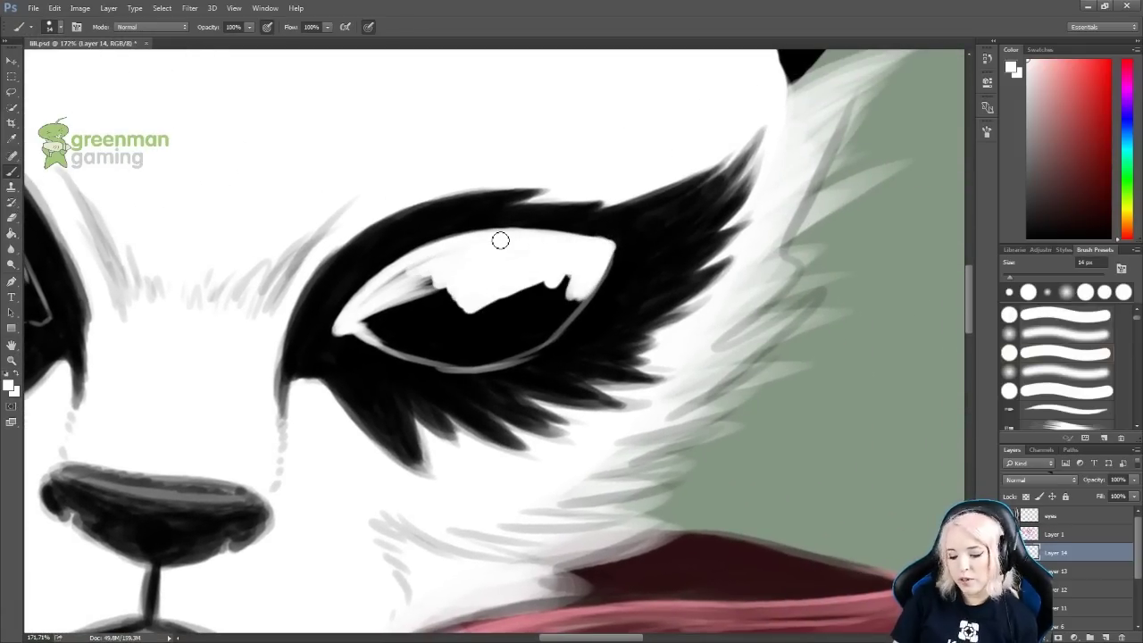
key(ctrl+alt+z)
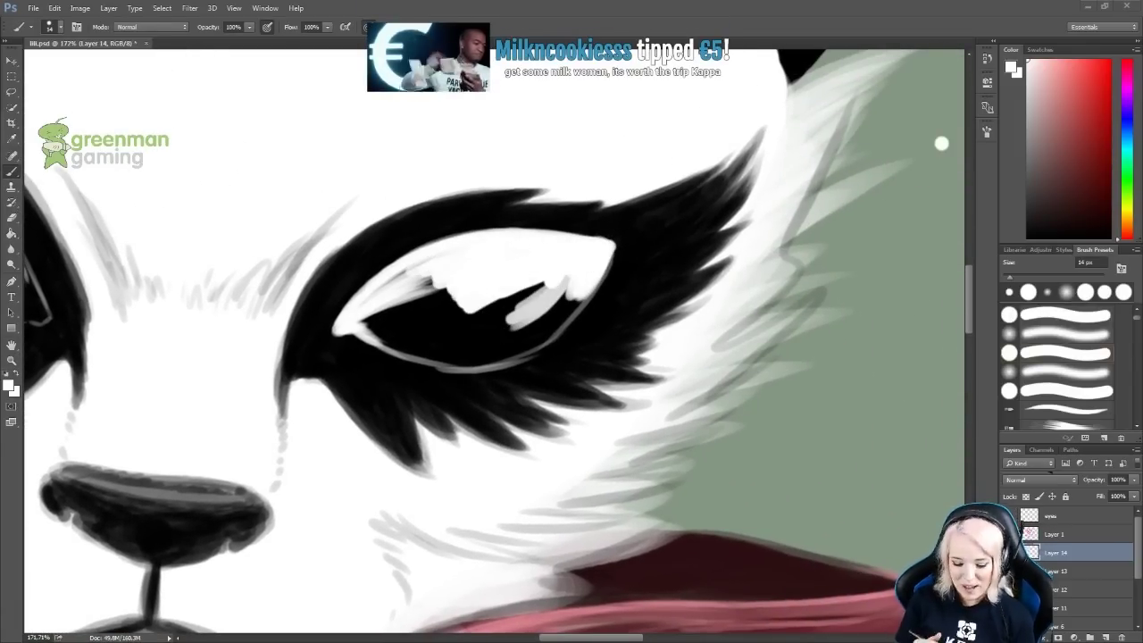
key(ctrl+alt+z)
mouse_move(563, 279)
mouse_down()
mouse_move(518, 322)
mouse_move(572, 308)
mouse_up()
mouse_move(439, 263)
mouse_down()
mouse_move(524, 324)
mouse_move(377, 318)
mouse_up()
Fill the left-hand eye shape with solid white and clean up its inner corner.
drag(457, 258, 884, 236)
mouse_move(286, 116)
mouse_down()
mouse_move(437, 259)
mouse_move(273, 133)
mouse_move(273, 108)
mouse_move(326, 193)
mouse_move(437, 250)
mouse_move(419, 200)
mouse_move(335, 265)
mouse_up()
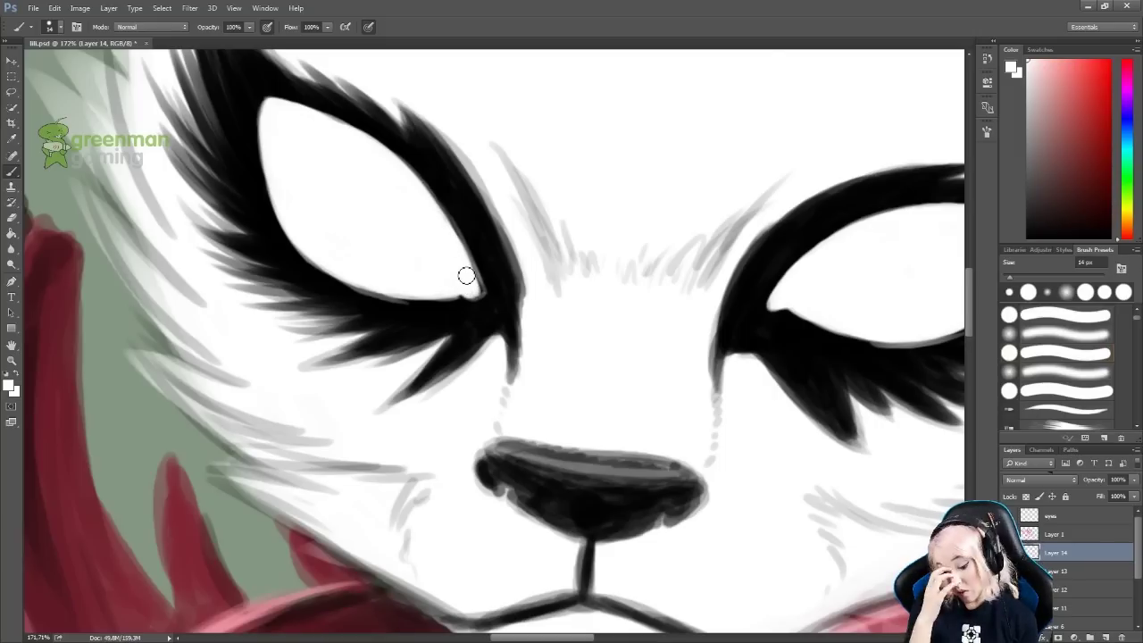
key(ctrl+alt+z)
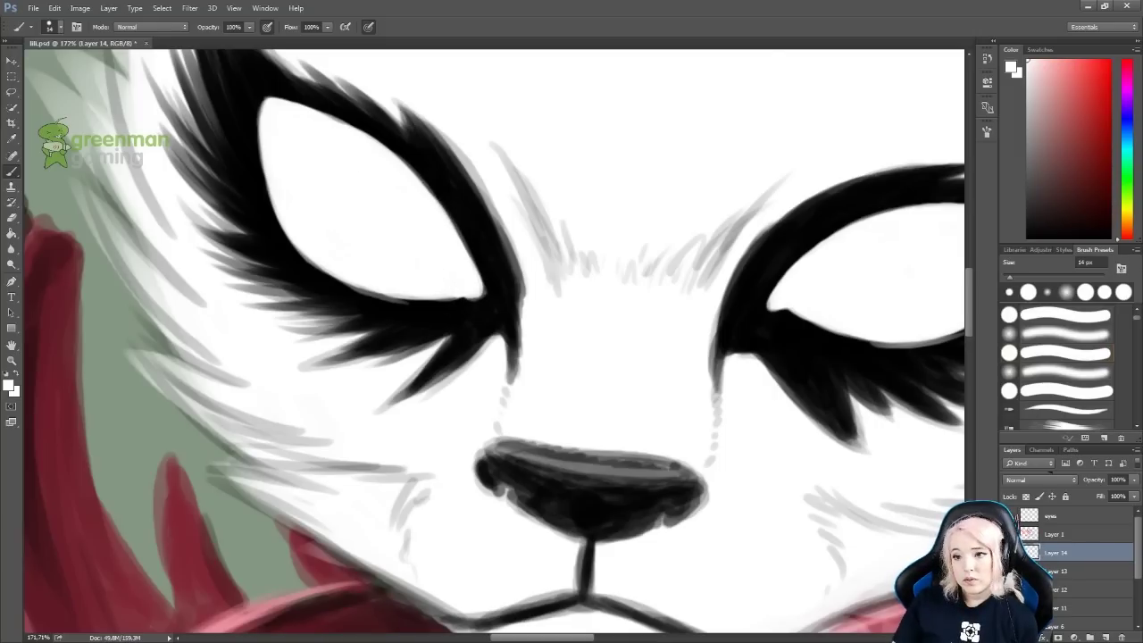
key(ctrl+alt+z)
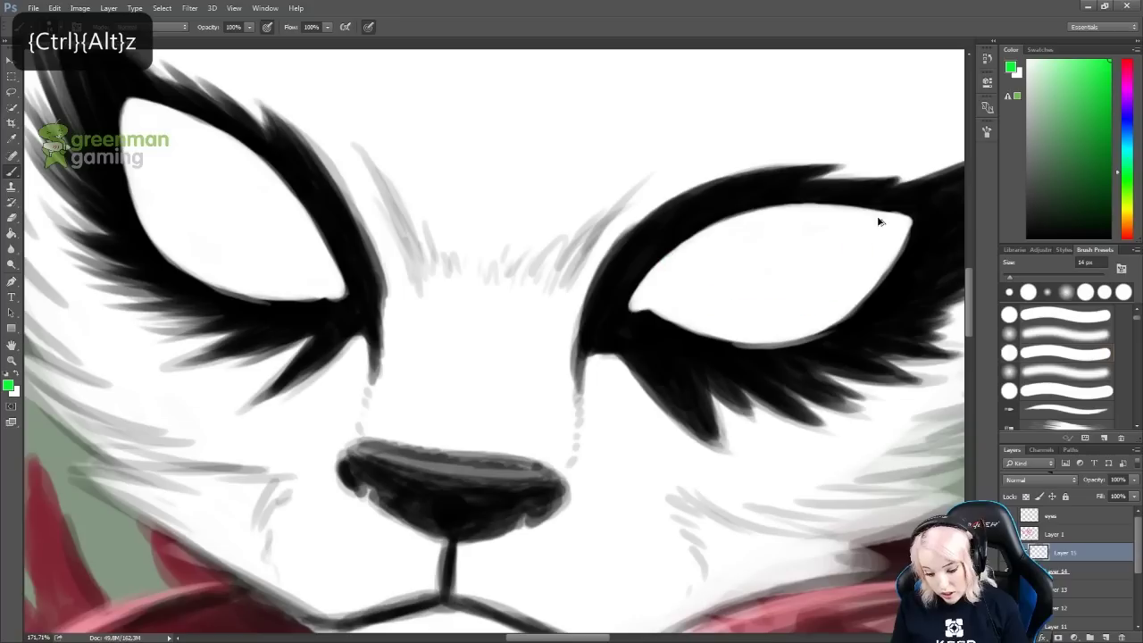
Paint bright green irises in both eyes on a layer clipped to the white eye shapes.
drag(864, 212, 663, 264)
key(ctrl+alt+z)
drag(168, 109, 324, 236)
mouse_move(722, 232)
mouse_down()
mouse_move(801, 230)
mouse_move(811, 291)
mouse_move(722, 273)
mouse_move(757, 304)
mouse_up()
mouse_move(165, 212)
mouse_down()
mouse_move(306, 225)
mouse_move(267, 223)
mouse_move(285, 250)
mouse_move(268, 275)
mouse_up()
Shade the corners of both eyes with a soft dusty pink brush on a new layer beneath the irises.
key(ctrl+shift+alt+n)
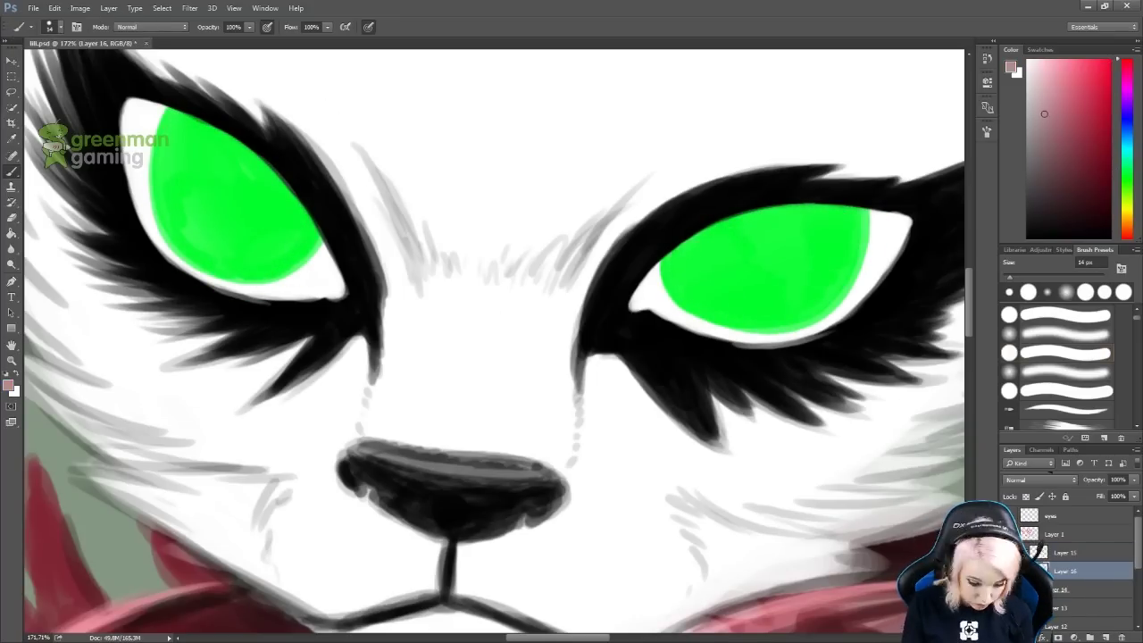
key(ctrl+alt+z)
key(ctrl+alt+z)
key(ctrl+alt+z)
drag(636, 304, 670, 268)
drag(903, 218, 870, 259)
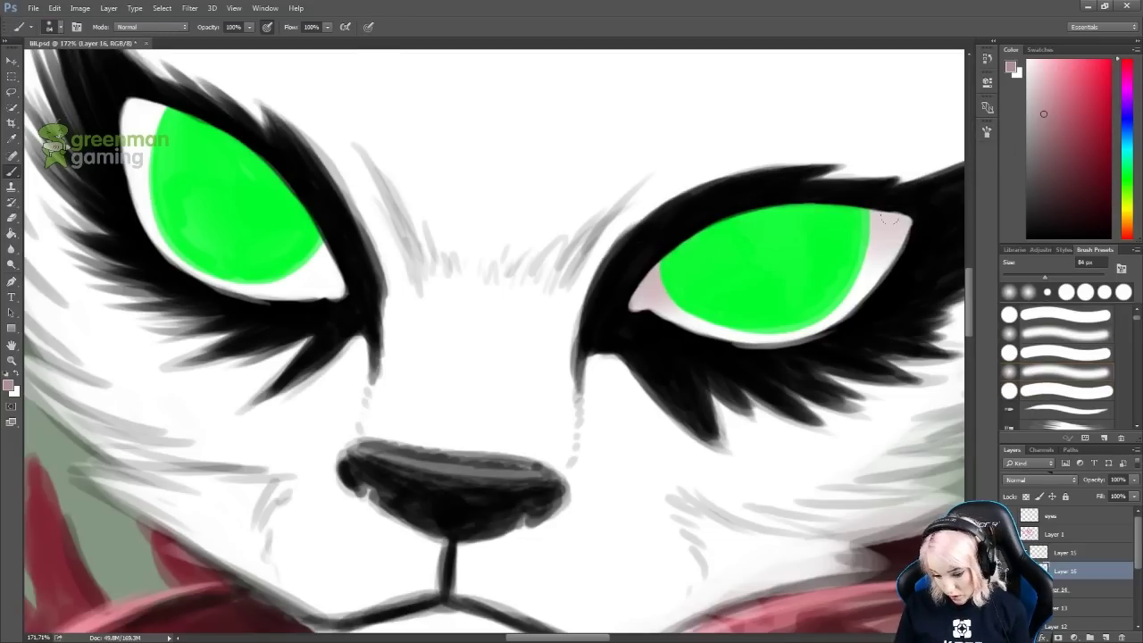
drag(344, 291, 304, 241)
drag(125, 103, 160, 142)
On Layer 17 above the irises, draw black pupil curves and curved inner iris lines in both eyes.
alt+click(786, 277)
click(1063, 353)
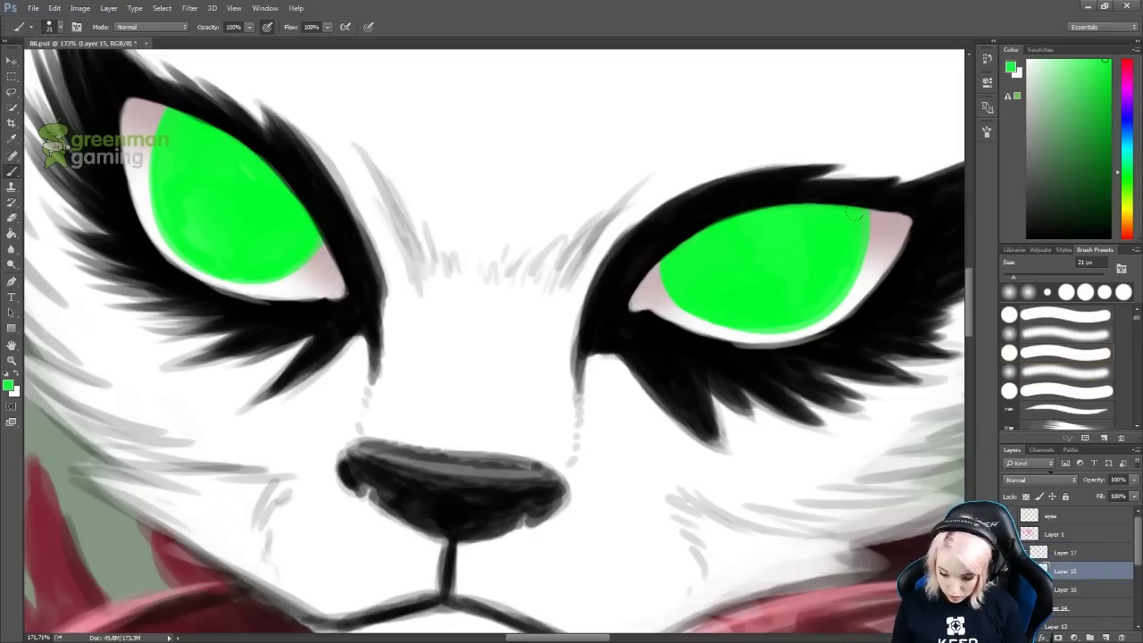
key(alt+])
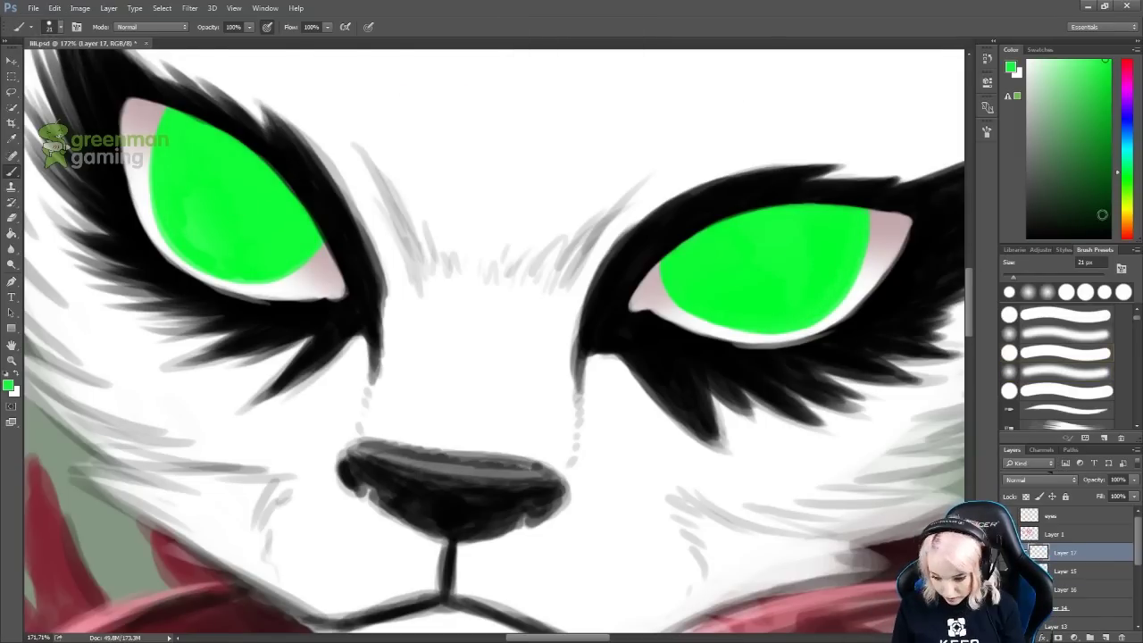
drag(739, 250, 794, 239)
mouse_move(692, 261)
mouse_down()
mouse_move(786, 239)
mouse_move(850, 299)
mouse_up()
drag(705, 254, 679, 311)
scroll(700, 380, down, 2)
key(ctrl+alt+z)
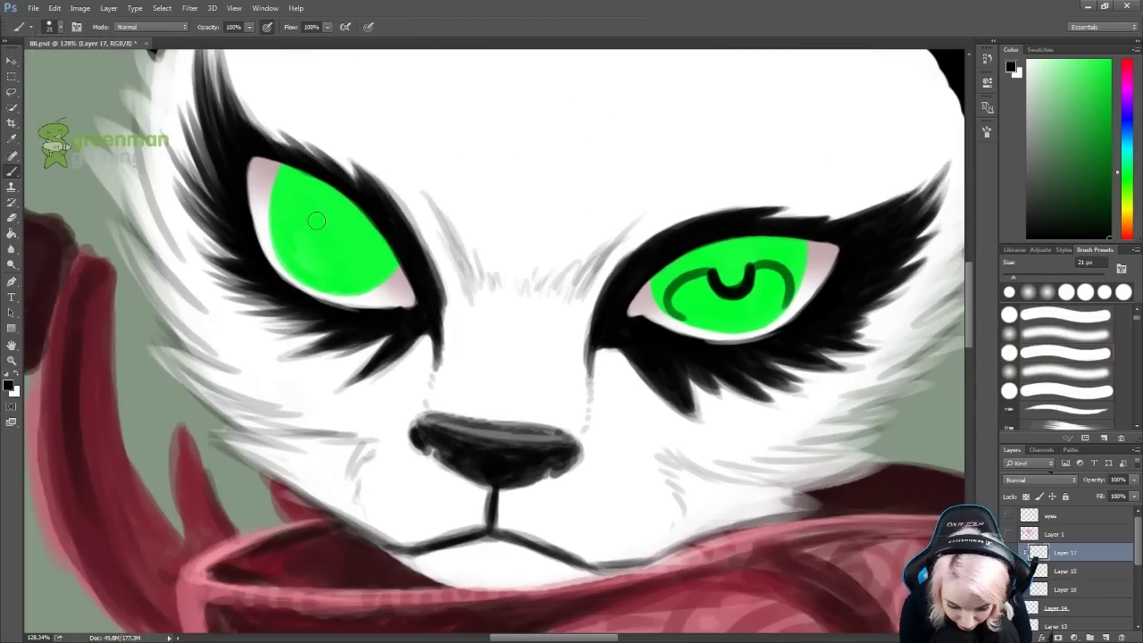
drag(303, 214, 384, 271)
Fill the upper irises and pupils of both eyes black and darken the rims around the remaining green.
scroll(369, 210, down, 5)
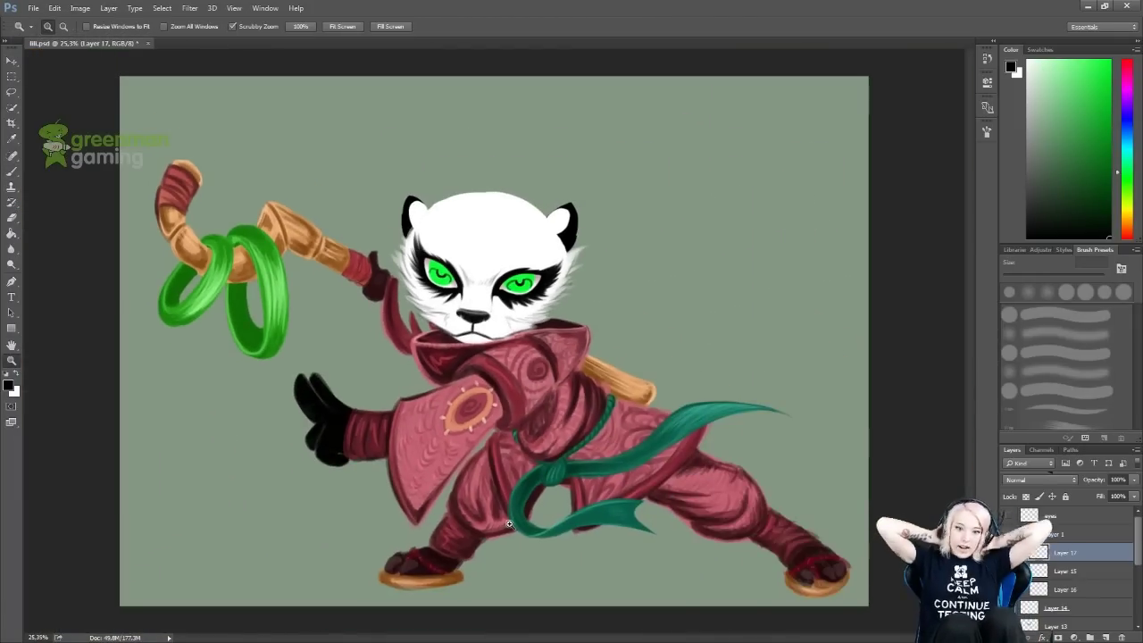
mouse_move(268, 325)
mouse_down()
mouse_move(318, 325)
mouse_move(232, 325)
mouse_up()
drag(304, 246, 287, 265)
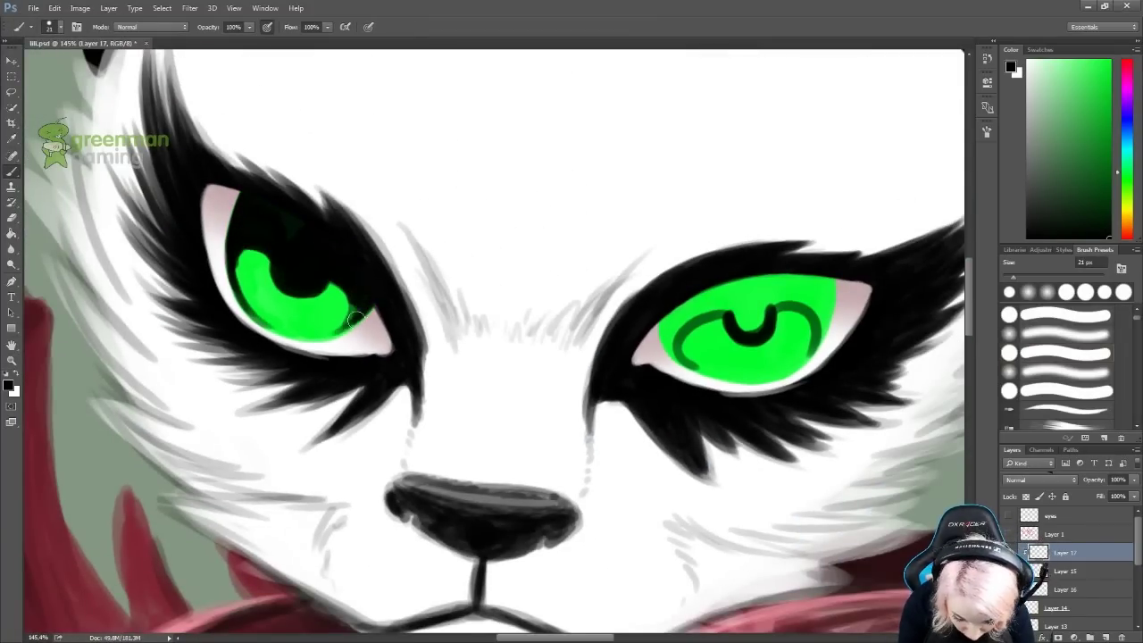
key(ctrl+alt+z)
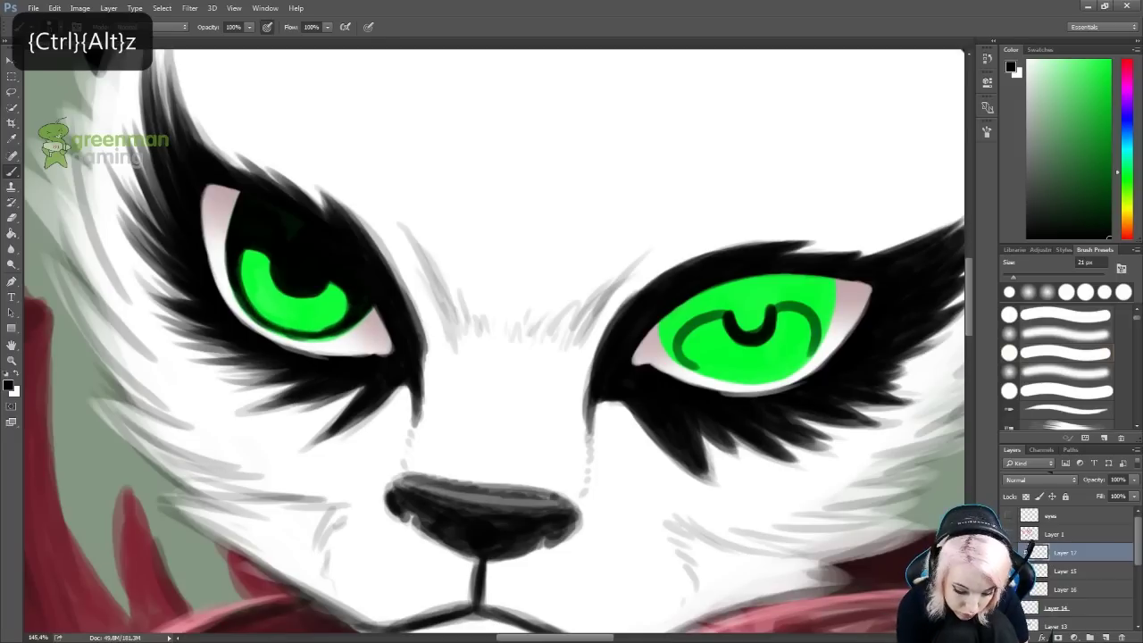
key(e)
drag(332, 329, 109, 346)
key(ctrl+alt+z)
key(b)
mouse_move(523, 317)
mouse_down()
mouse_move(566, 304)
mouse_move(464, 323)
mouse_move(594, 325)
mouse_up()
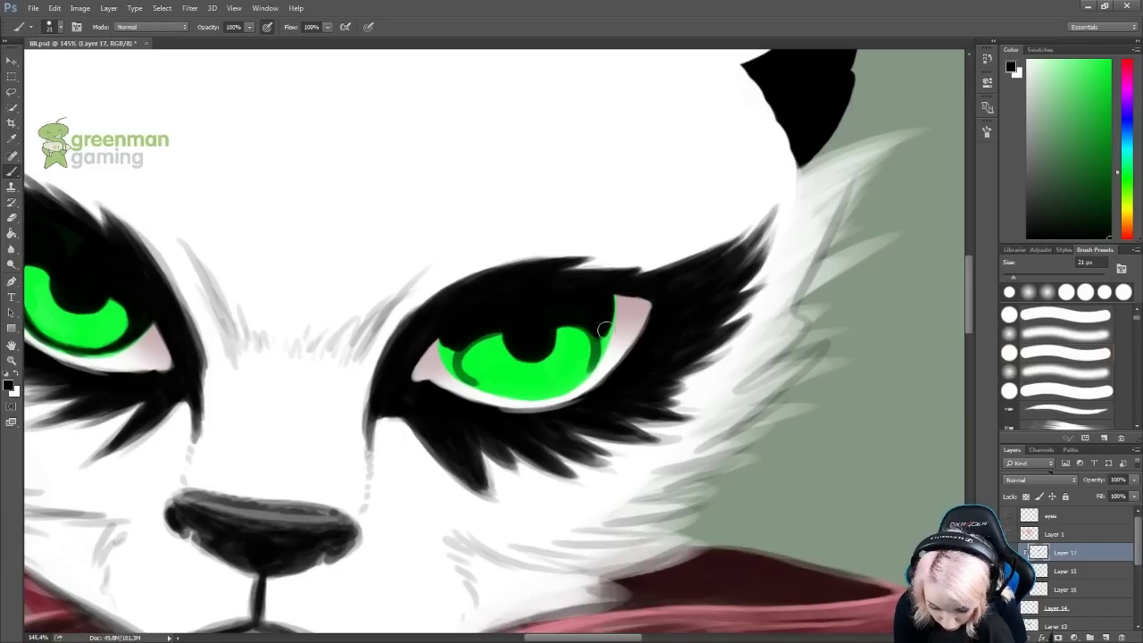
drag(550, 331, 516, 295)
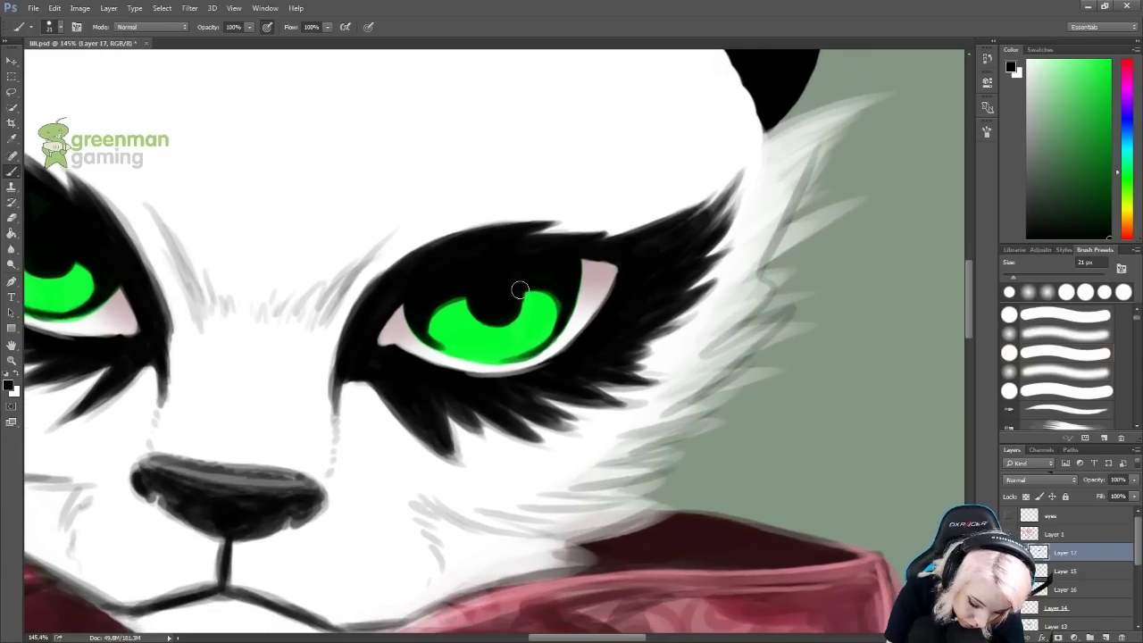
Shade both irises with soft dark green on Layer 18 beneath the pupil layer and erase the spill over the eye whites.
drag(426, 338, 741, 268)
key(ctrl+alt+z)
key(ctrl+alt+z)
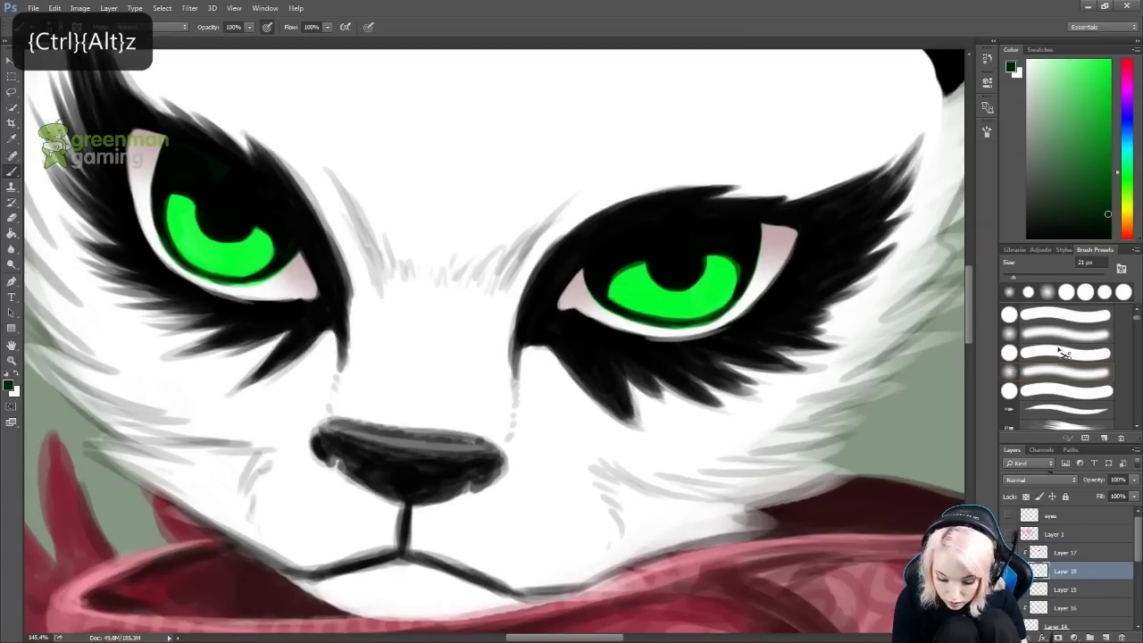
key(ctrl+alt+z)
key(e)
drag(1046, 277, 1009, 277)
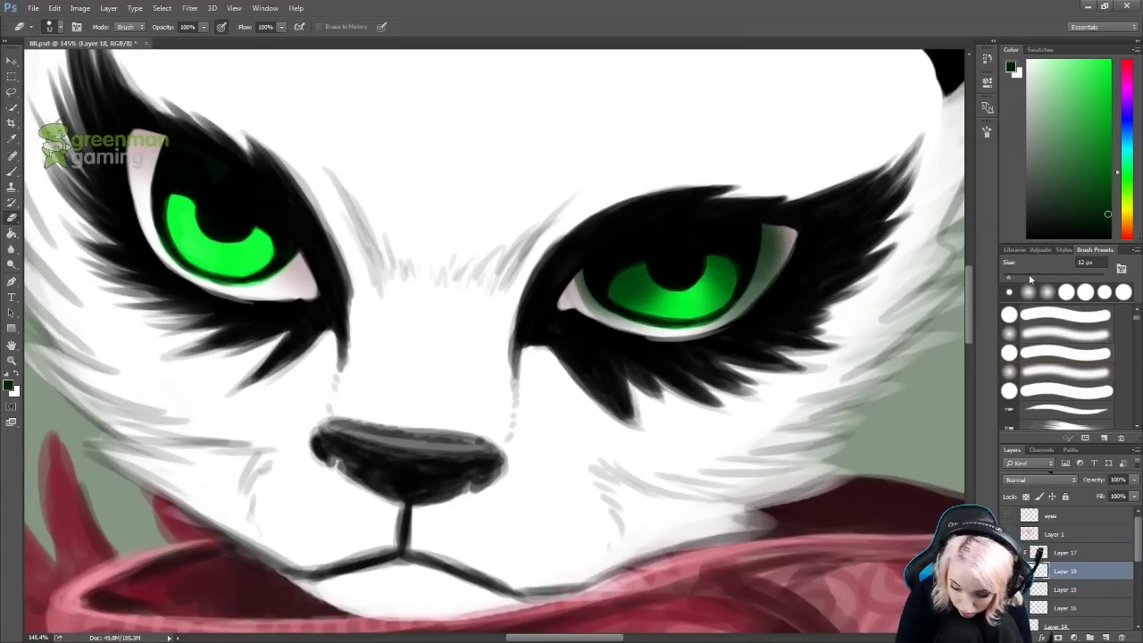
drag(658, 330, 758, 314)
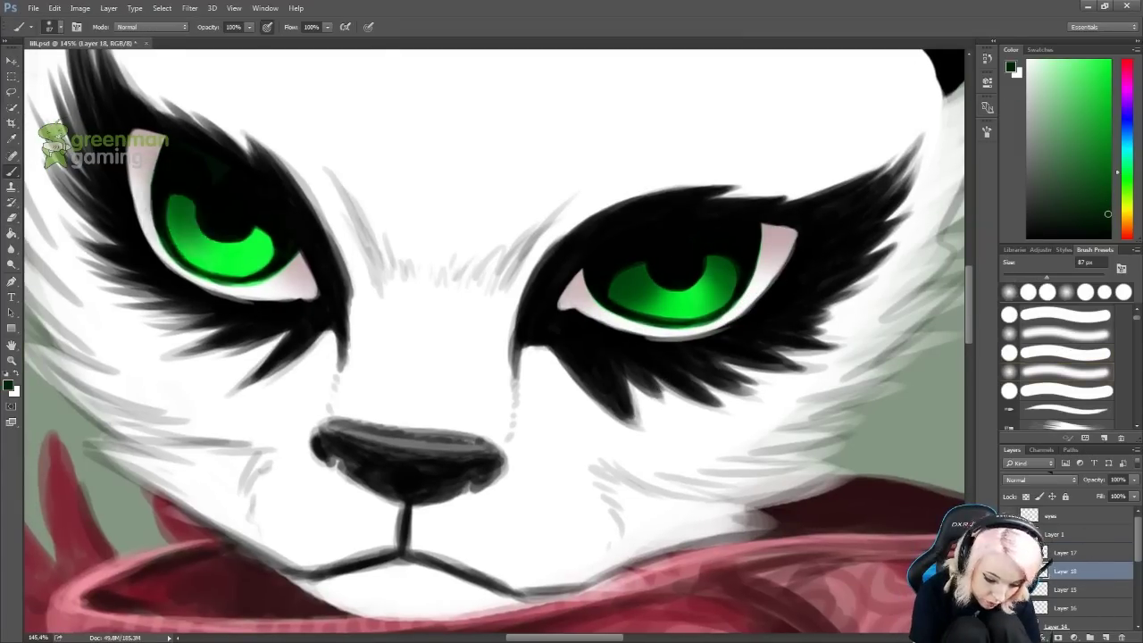
key(b)
key(e)
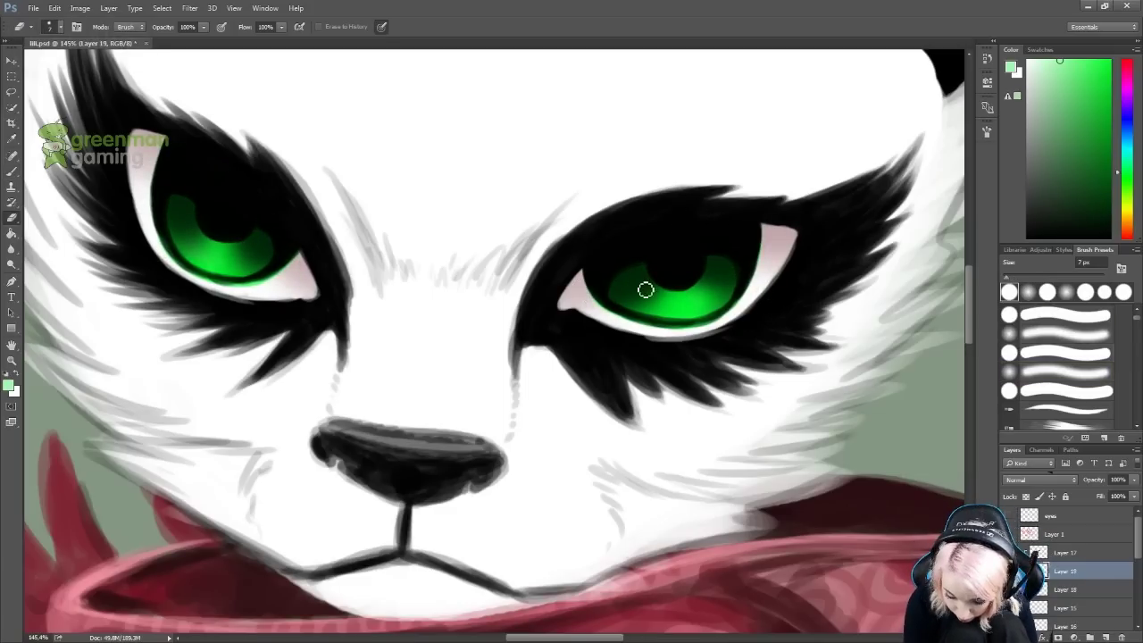
Draw fine pale green zigzag highlights in both irises on Layer 19 with a 6 px brush and add white catchlights.
key(b)
drag(1009, 280, 1005, 280)
drag(623, 294, 645, 281)
key(ctrl+alt+z)
drag(715, 283, 725, 268)
drag(175, 214, 193, 220)
drag(235, 259, 262, 242)
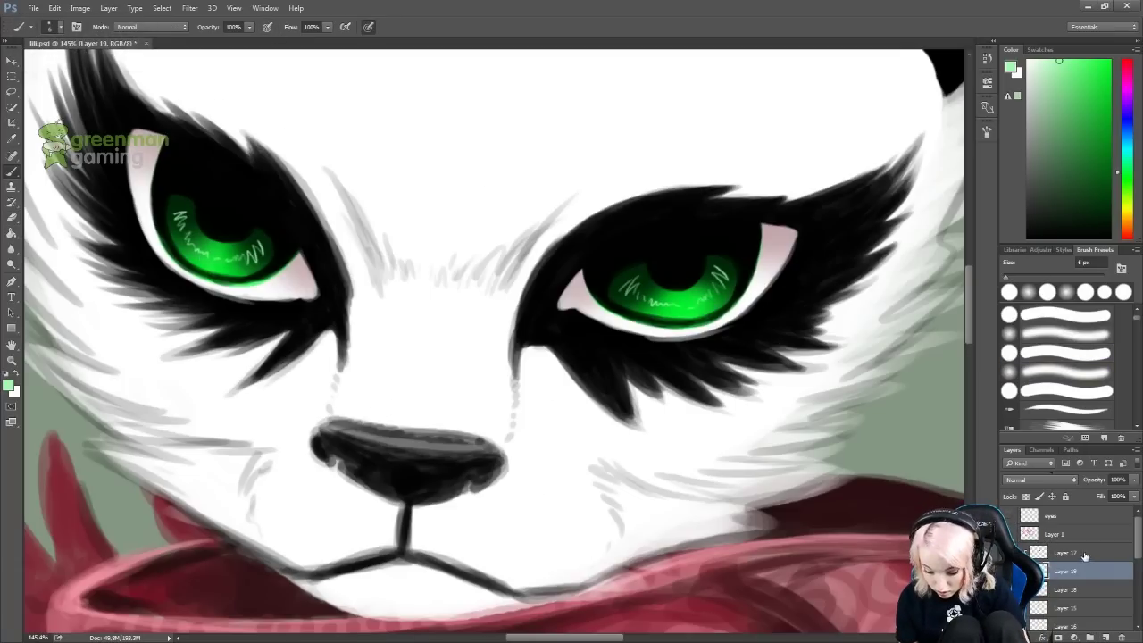
key(ctrl+shift+alt+n)
key(ctrl+alt+z)
Create Layer 21 above Layer 11 and try brush strokes on the robe in its sampled pink.
key(z)
mouse_move(571, 321)
mouse_down()
mouse_move(500, 323)
mouse_move(566, 326)
mouse_move(576, 364)
mouse_up()
scroll(1105, 571, down, 3)
click(1105, 581)
key(ctrl+shift+alt+n)
key(b)
alt+click(620, 331)
key(ctrl+alt+z)
key(ctrl+alt+z)
key(ctrl+alt+z)
key(ctrl+alt+z)
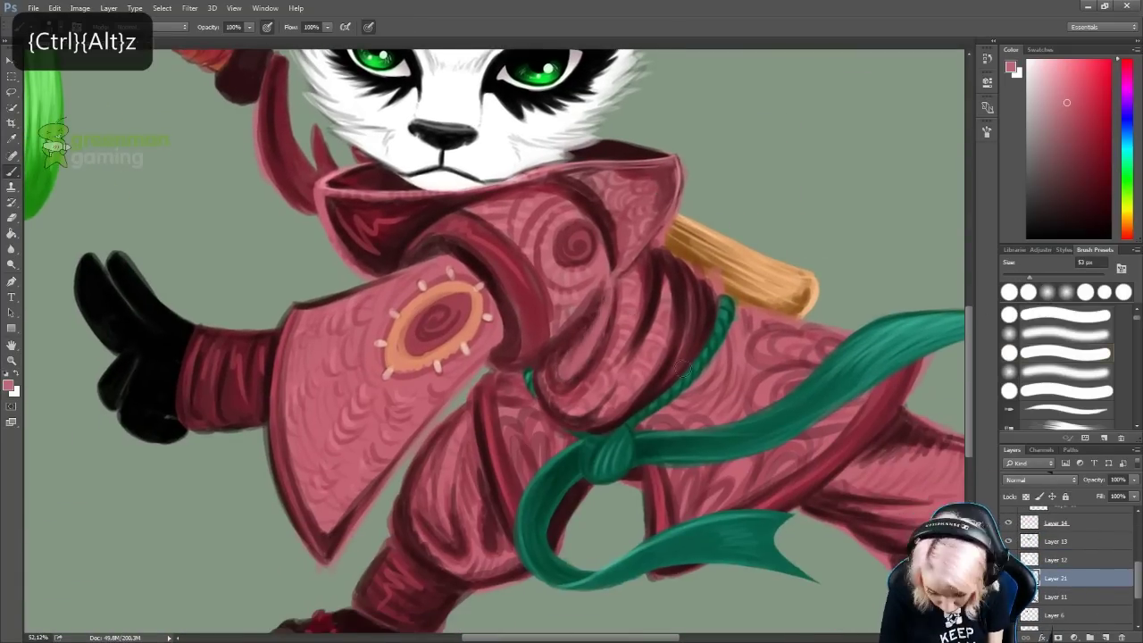
Paint dark maroon shadows along the chest folds above the belt with a 53 px brush in sampled robe colours.
alt+click(669, 294)
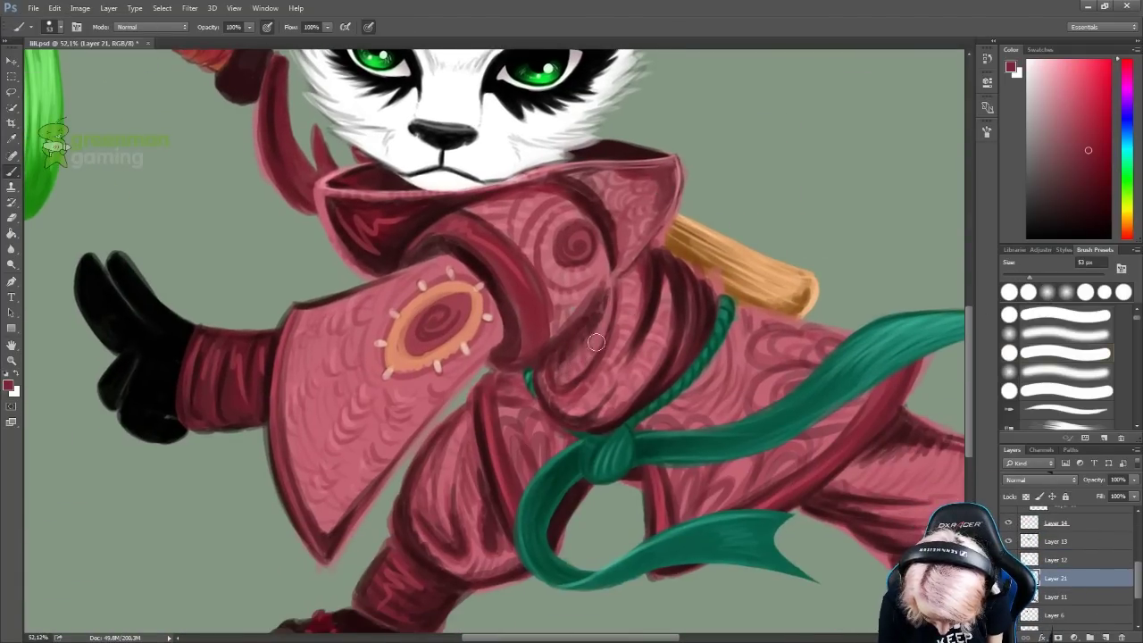
drag(653, 396, 662, 480)
alt+click(586, 432)
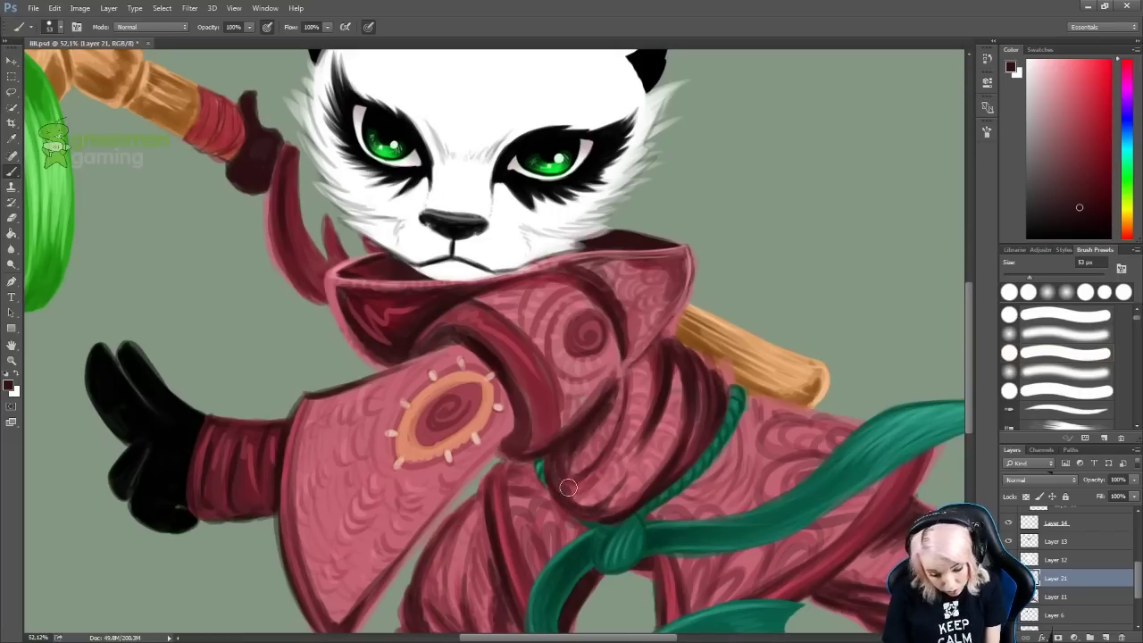
scroll(605, 483, down, 2)
scroll(572, 447, up, 2)
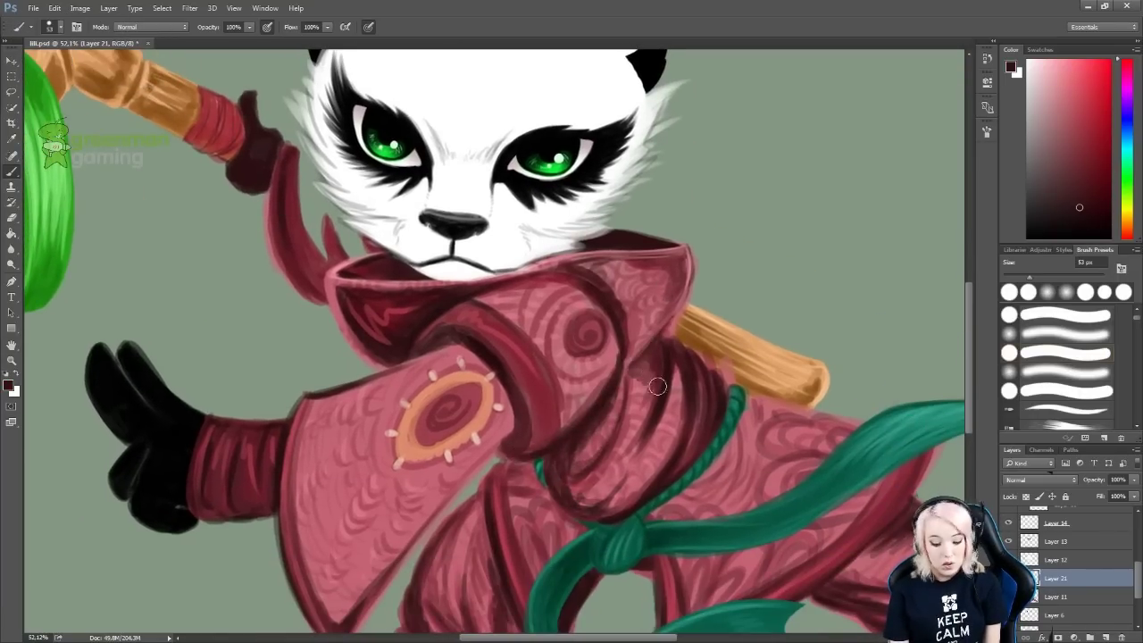
drag(681, 281, 733, 273)
Repaint the collar's left flap with sampled pinks and maroons, blending its zigzag shading into smooth cloth with darker edges.
alt+click(433, 313)
key(ctrl+alt+z)
key(ctrl+alt+z)
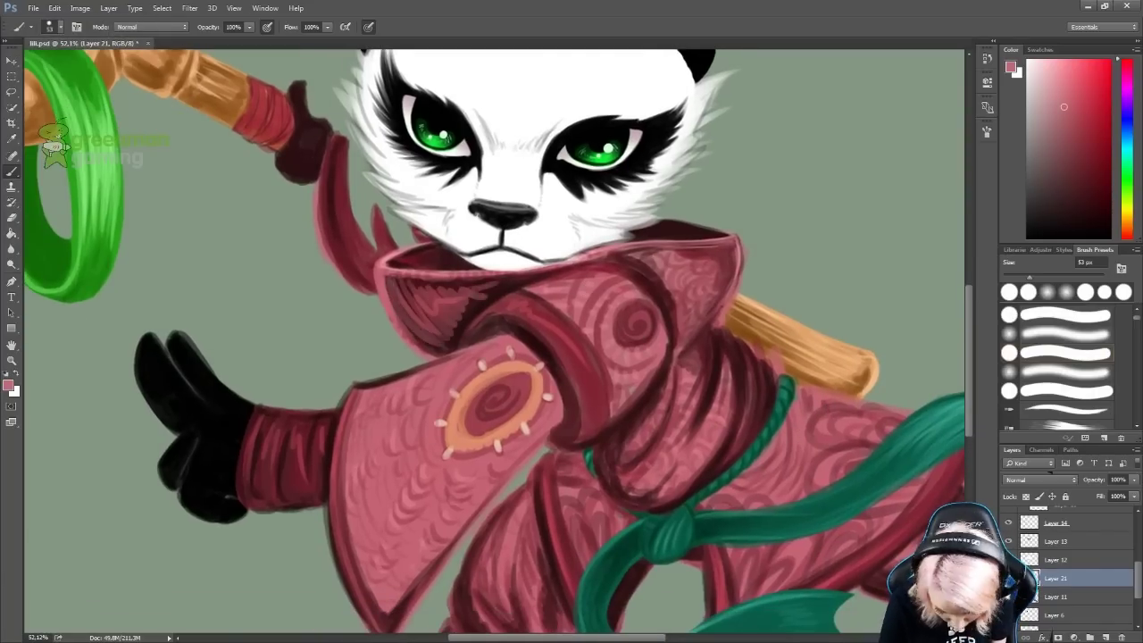
key(ctrl+alt+z)
alt+click(437, 333)
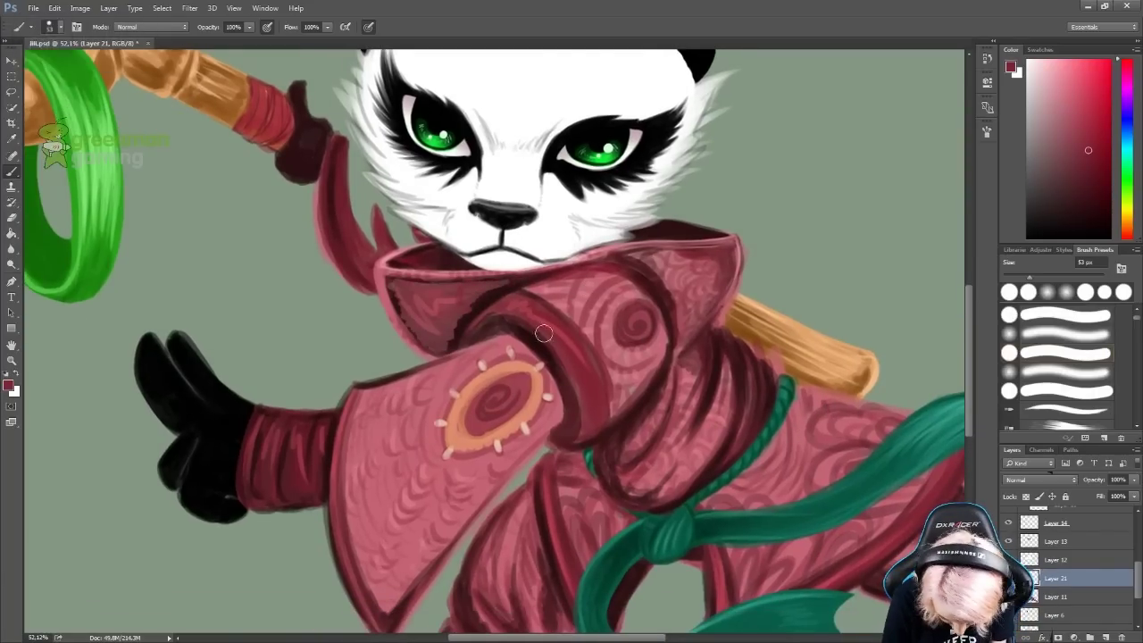
alt+click(476, 308)
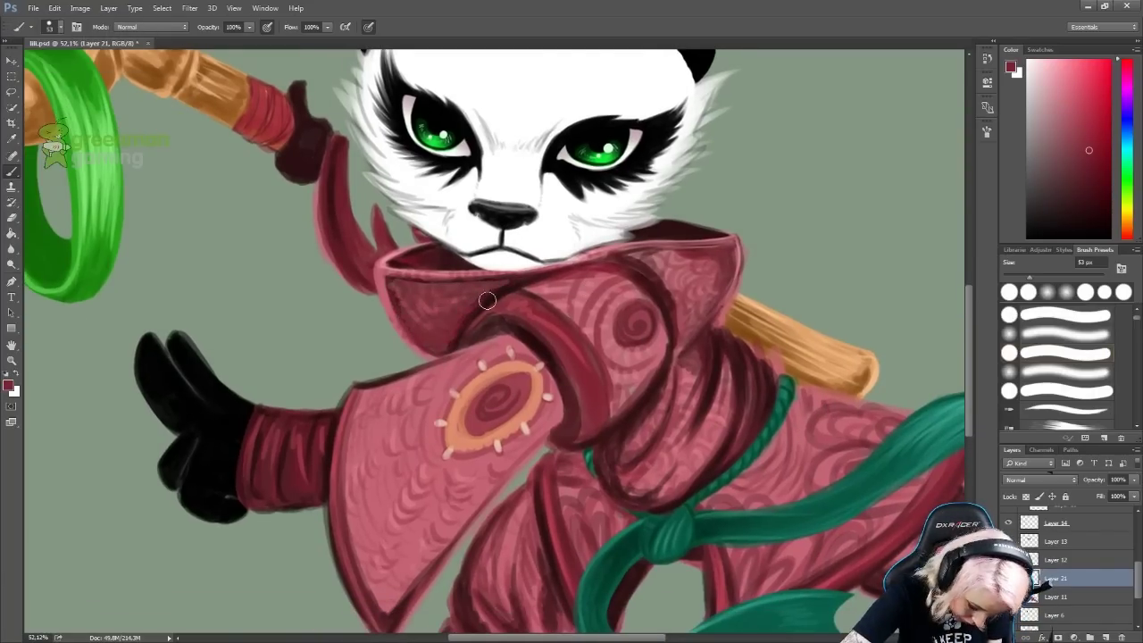
alt+click(409, 348)
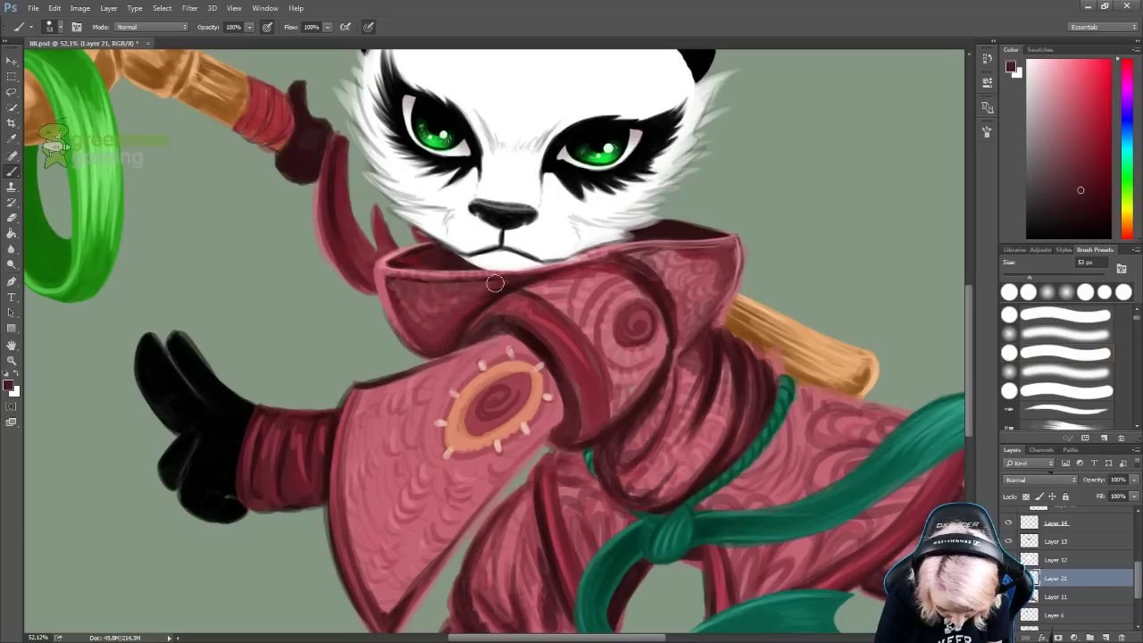
drag(355, 238, 670, 347)
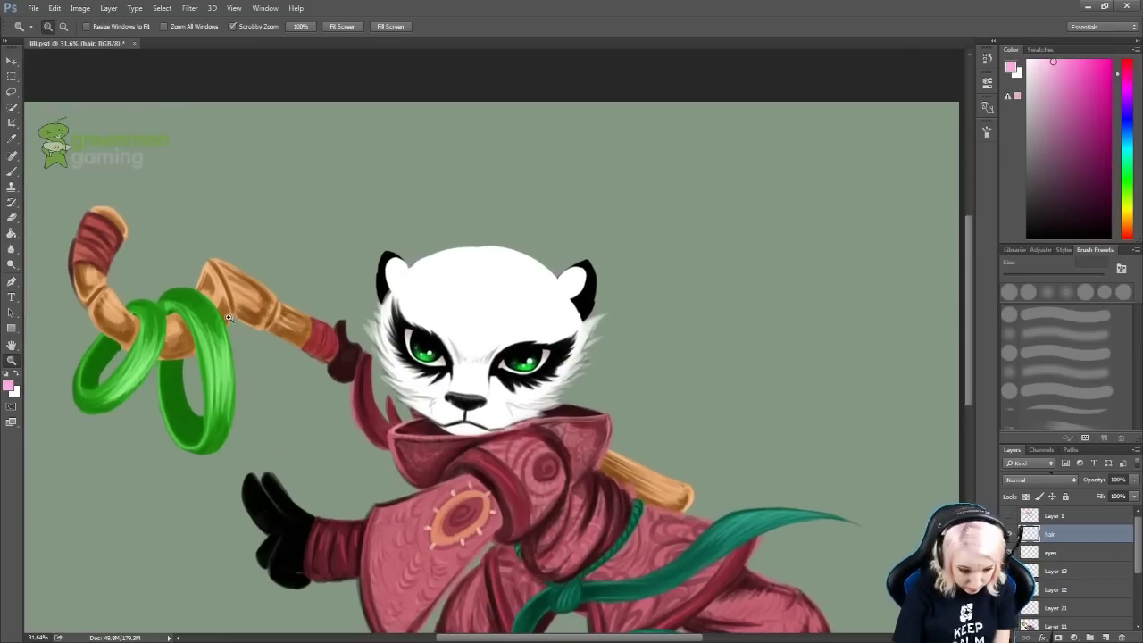
Sketch light pink hair on the hair layer with a sweeping fringe, a filled left lock and strands flying to the right.
key(b)
drag(429, 252, 518, 375)
drag(437, 277, 554, 357)
key(ctrl+alt+z)
drag(380, 340, 409, 399)
drag(384, 299, 341, 295)
key(ctrl+alt+z)
drag(391, 332, 343, 308)
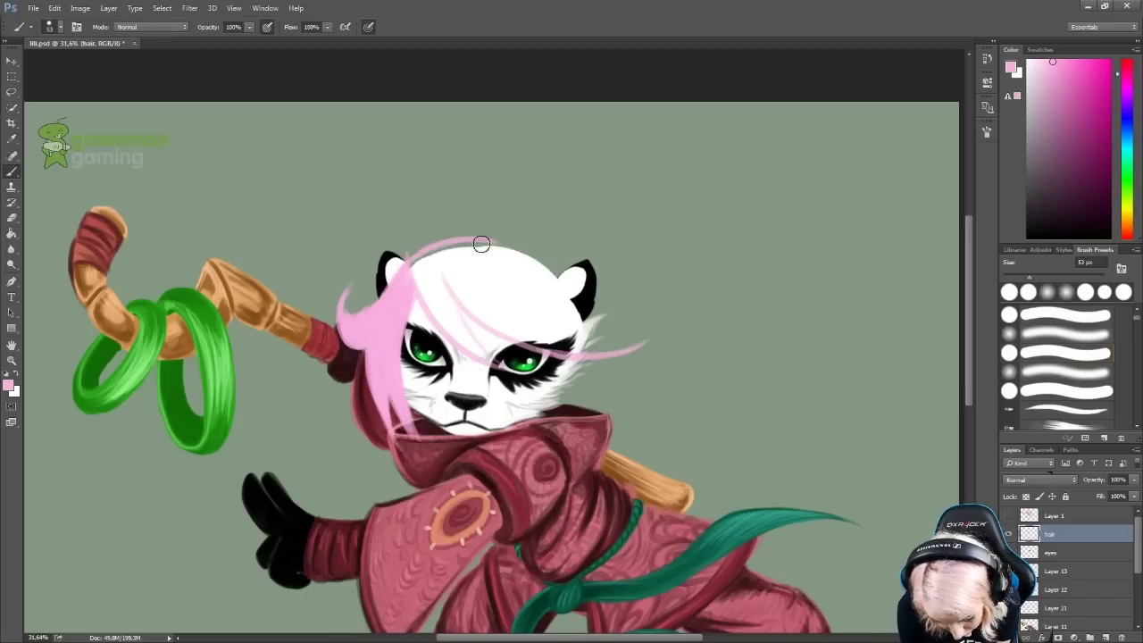
drag(465, 251, 673, 323)
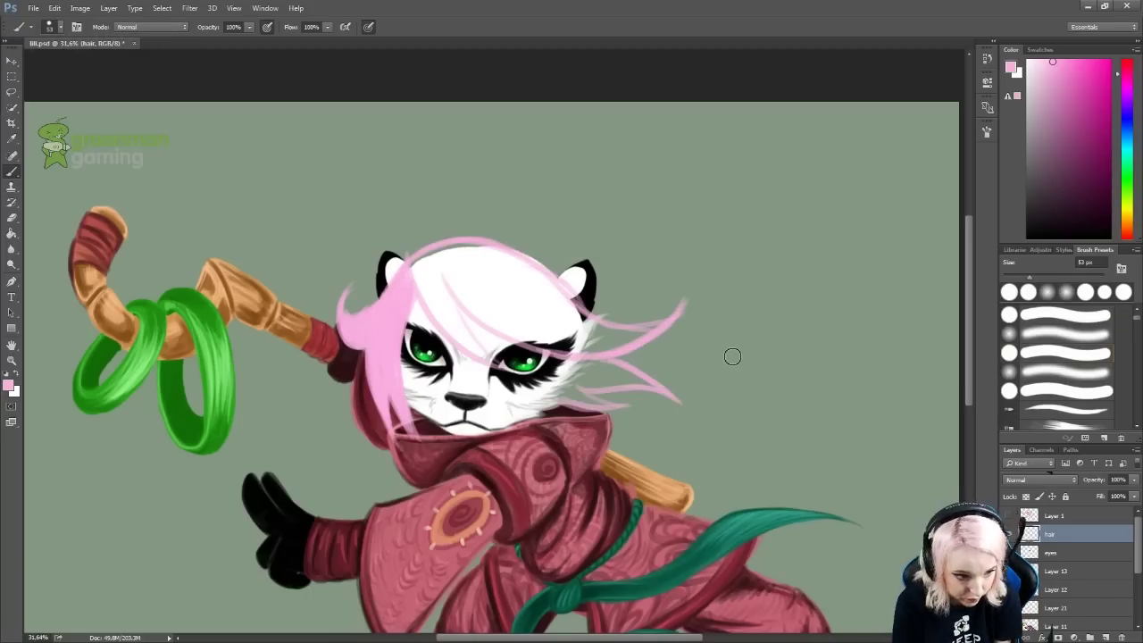
key(ctrl+alt+z)
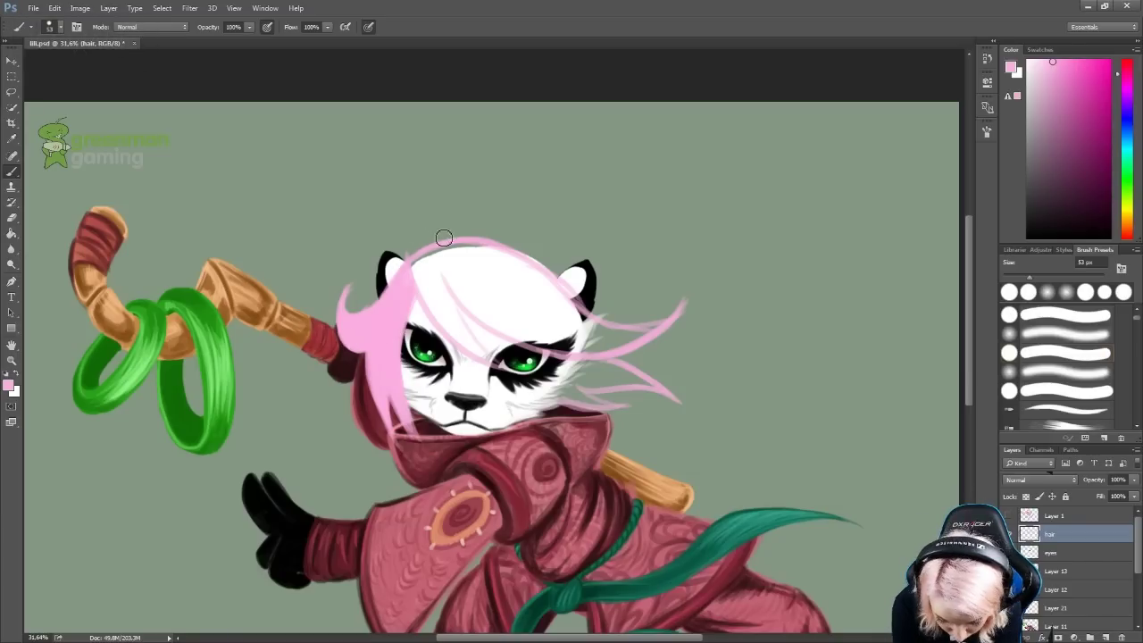
Sketch curled pink strands above the crown and start erasing the misplaced curls on the right.
mouse_move(417, 237)
mouse_down()
mouse_move(408, 217)
mouse_move(369, 214)
mouse_up()
key(ctrl+alt+z)
drag(635, 312, 663, 262)
key(ctrl+alt+z)
key(e)
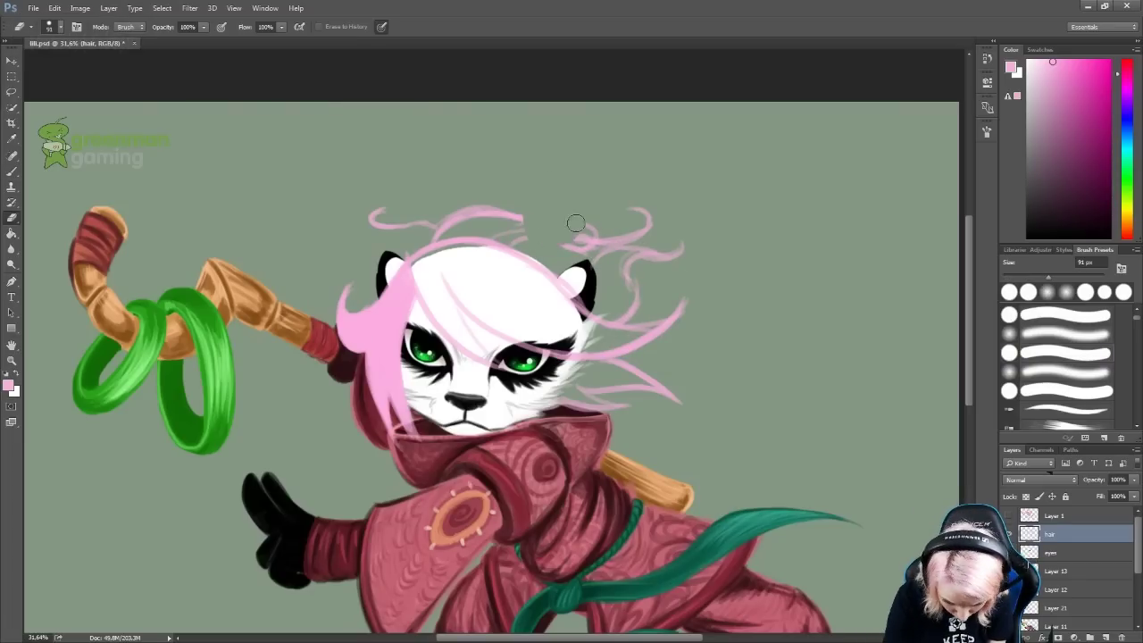
Redraw the top strand with a curled tip and sketch the right-hand braid and the start of the left one.
key(b)
drag(525, 236, 566, 191)
key(ctrl+alt+z)
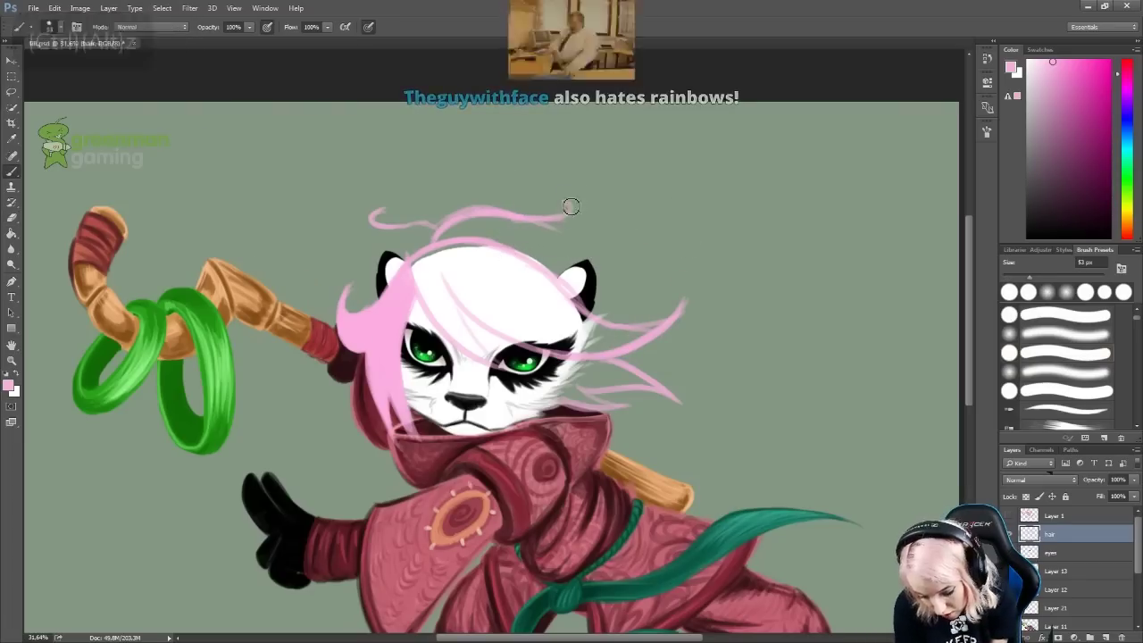
key(ctrl+alt+z)
key(ctrl+alt+z)
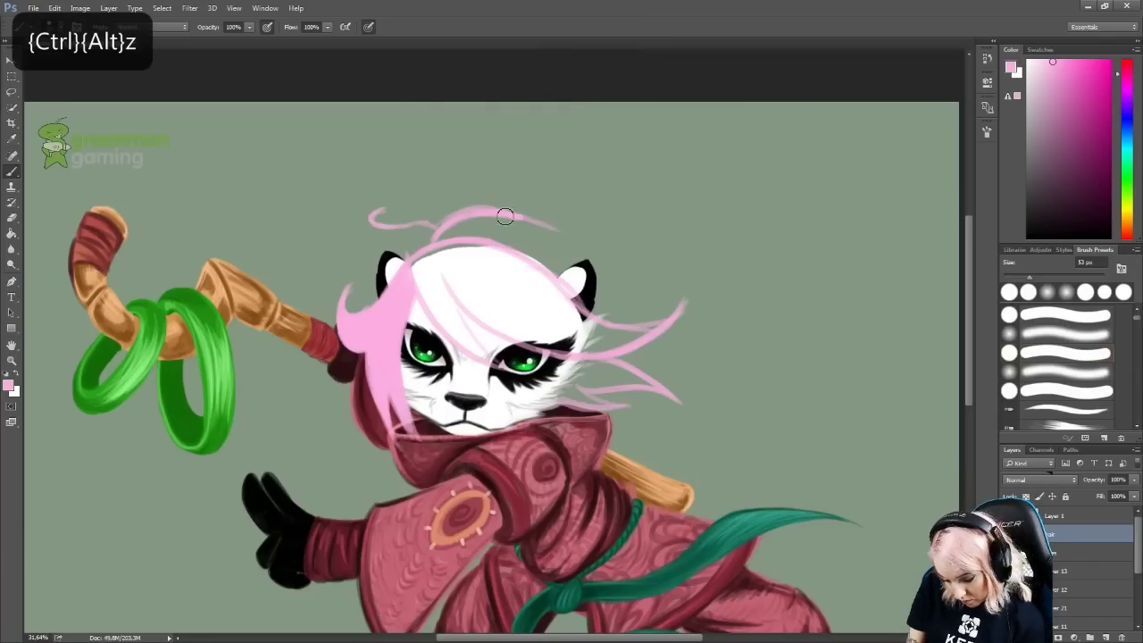
drag(536, 212, 594, 225)
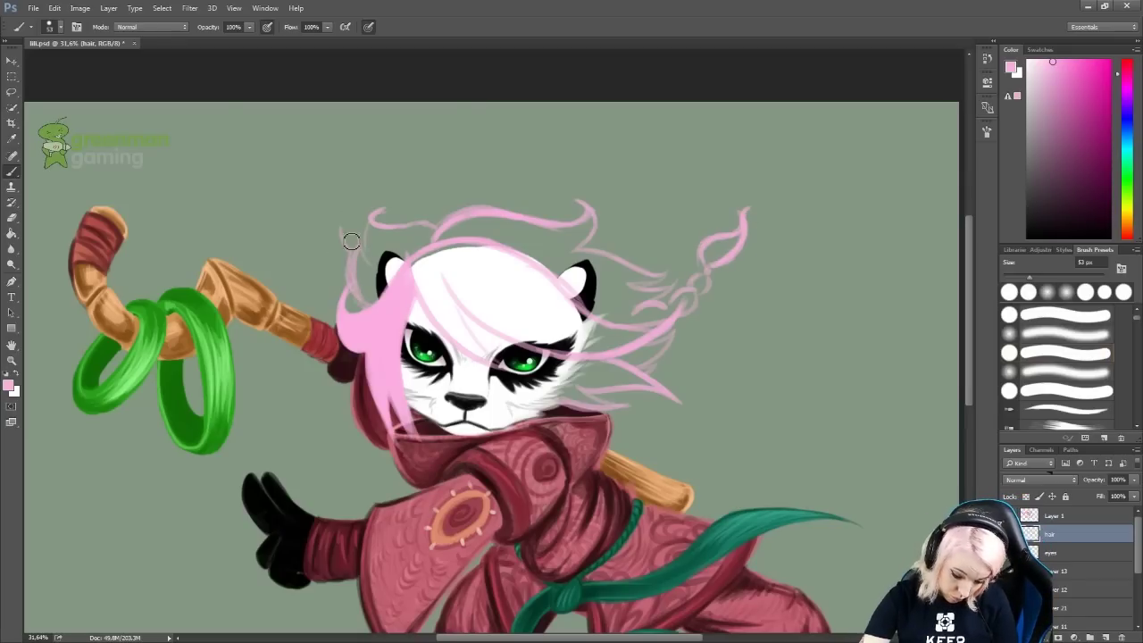
Finish the left braid sketch and fill the fringe and crown hair with solid light pink.
key(z)
scroll(636, 578, down, 3)
scroll(457, 252, up, 3)
key(b)
drag(415, 364, 286, 255)
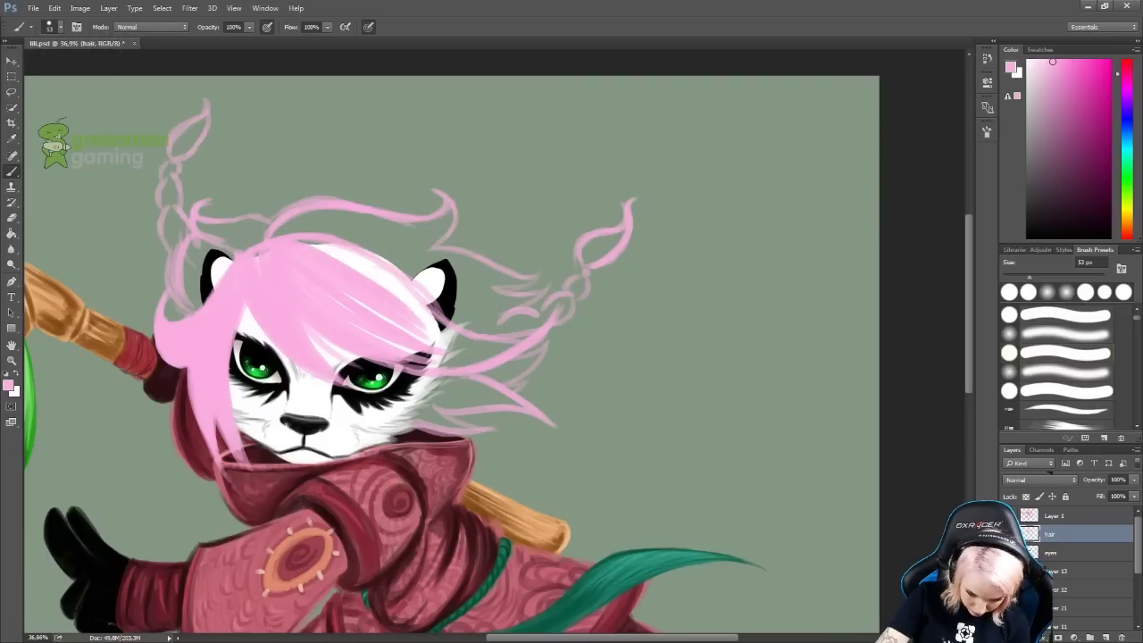
drag(446, 331, 303, 241)
key(ctrl+alt+z)
mouse_move(348, 366)
mouse_down()
mouse_move(527, 341)
mouse_move(357, 312)
mouse_up()
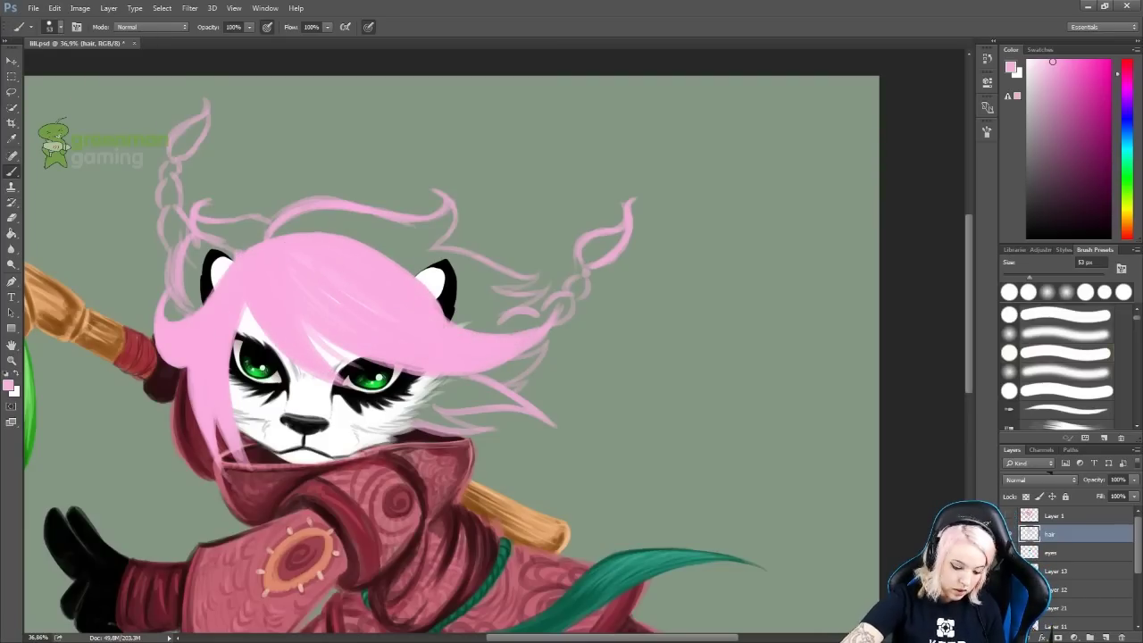
Fill the loose strands on the right with light pink on a new layer above Layer 21 named hair.
key(alt+bracketleft)
key(alt+bracketleft)
key(alt+bracketleft)
key(alt+bracketleft)
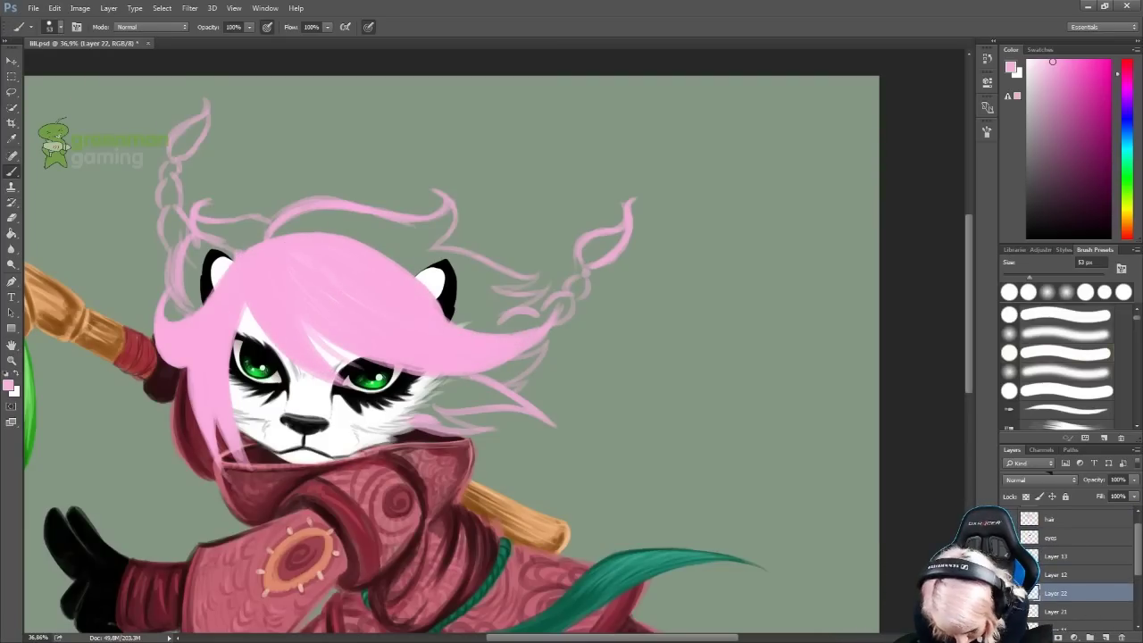
drag(460, 402, 480, 387)
key(ctrl+alt+z)
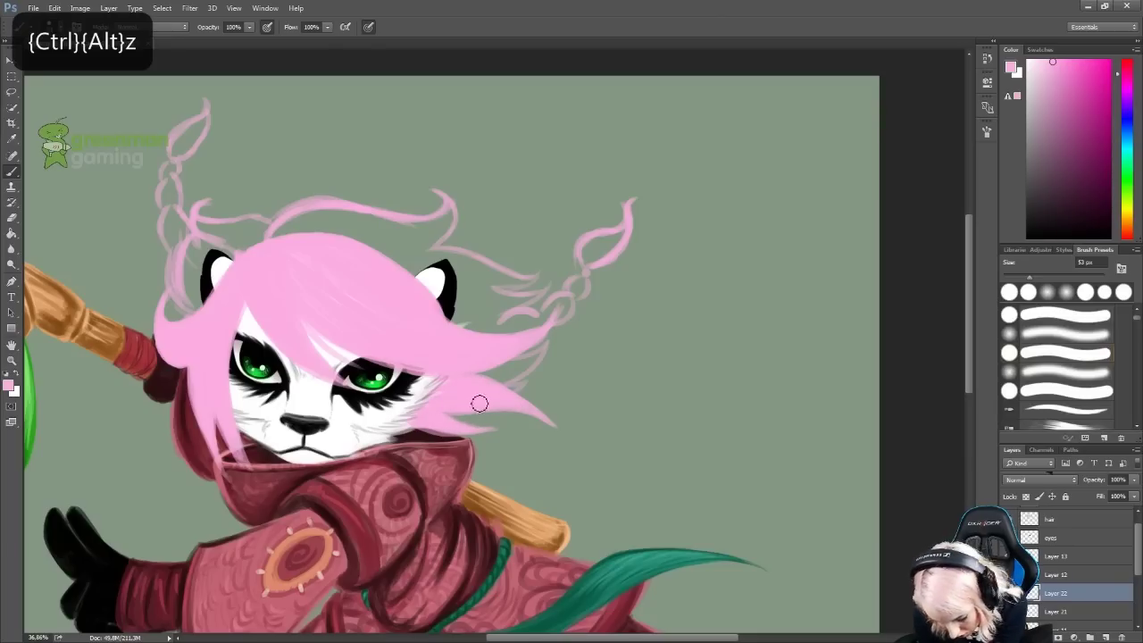
key(Return)
Extend the pink hair behind the right ear and move Layer 6 directly beneath the eyes layer.
key(alt+bracketright)
key(alt+bracketright)
key(alt+bracketright)
key(alt+bracketright)
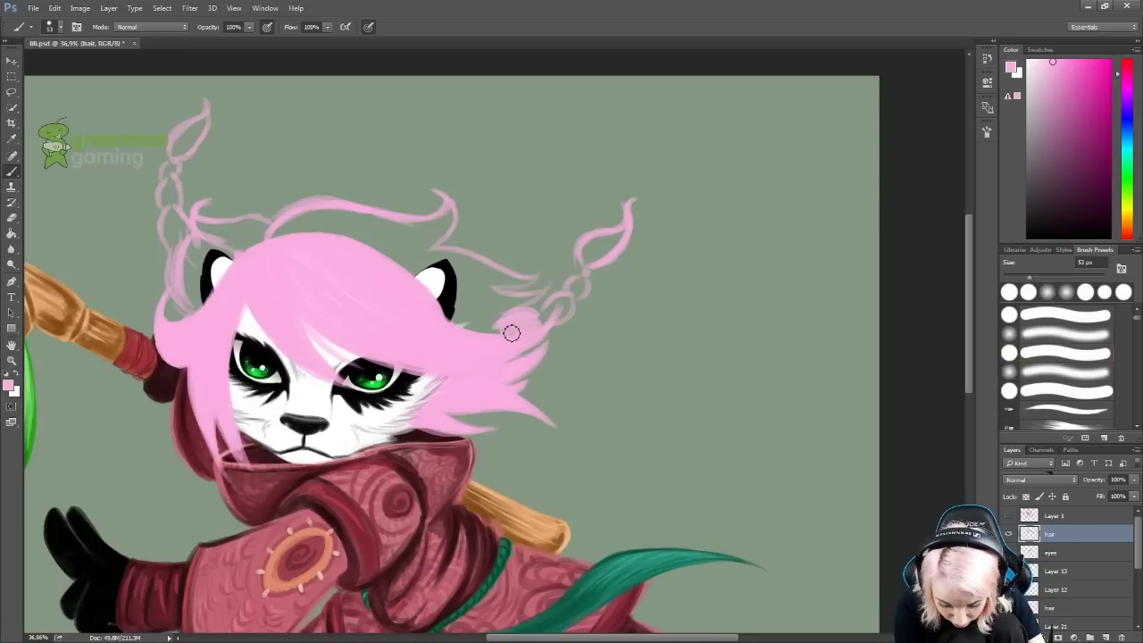
click(1075, 605)
key(alt+bracketright)
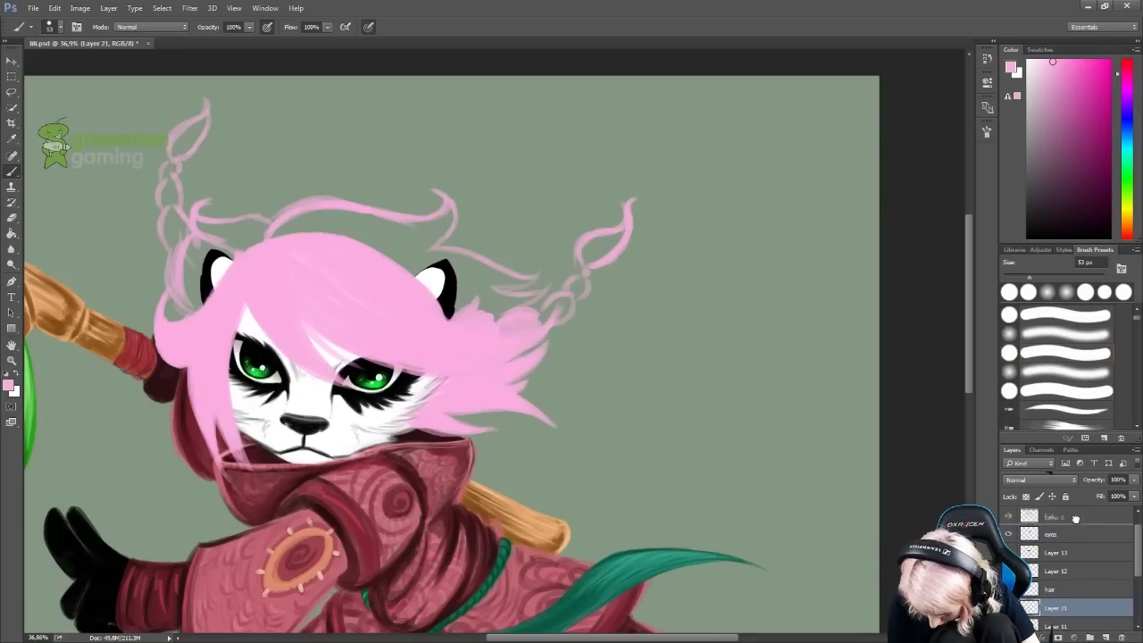
Fill the right braid and the hair mass above and behind the ears with light pink on the lower hair layer.
drag(525, 301, 497, 314)
scroll(525, 302, up, 4)
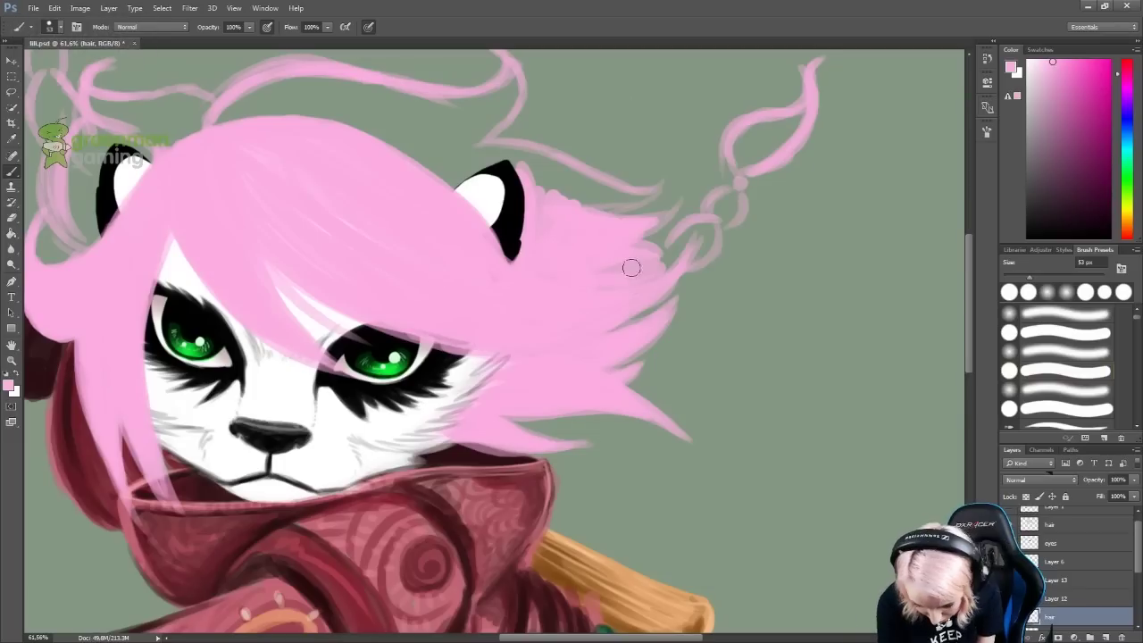
mouse_move(662, 266)
mouse_down()
mouse_move(740, 173)
mouse_move(755, 119)
mouse_up()
drag(697, 188, 794, 240)
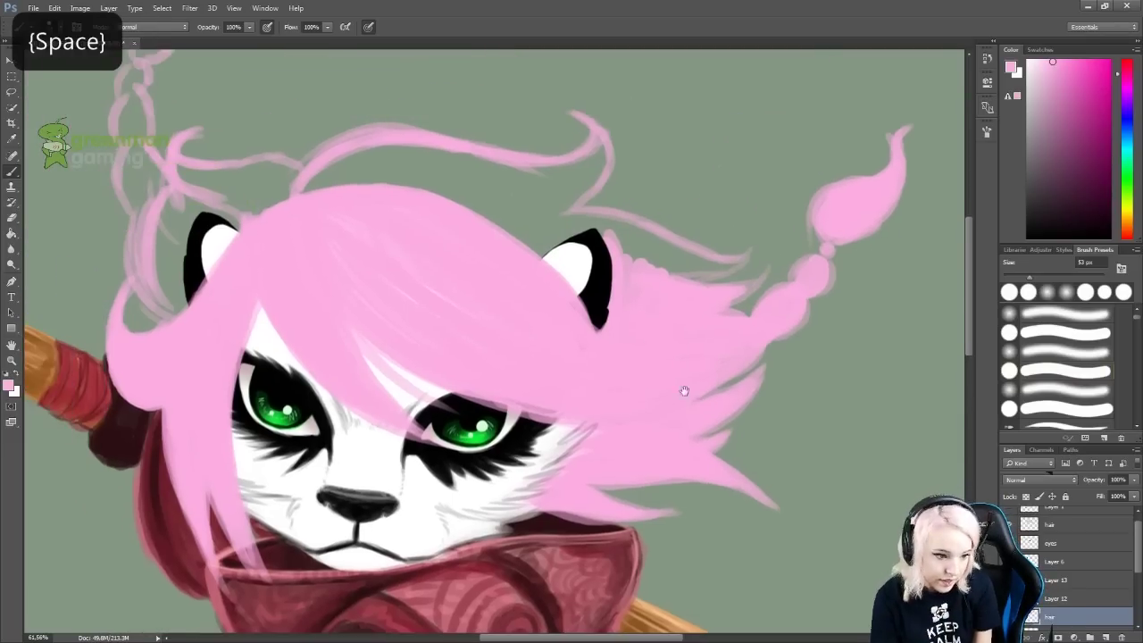
drag(375, 290, 506, 331)
mouse_move(446, 214)
mouse_down()
mouse_move(582, 169)
mouse_move(732, 158)
mouse_move(625, 234)
mouse_move(799, 257)
mouse_move(864, 298)
mouse_up()
mouse_move(308, 223)
mouse_down()
mouse_move(302, 331)
mouse_move(340, 246)
mouse_up()
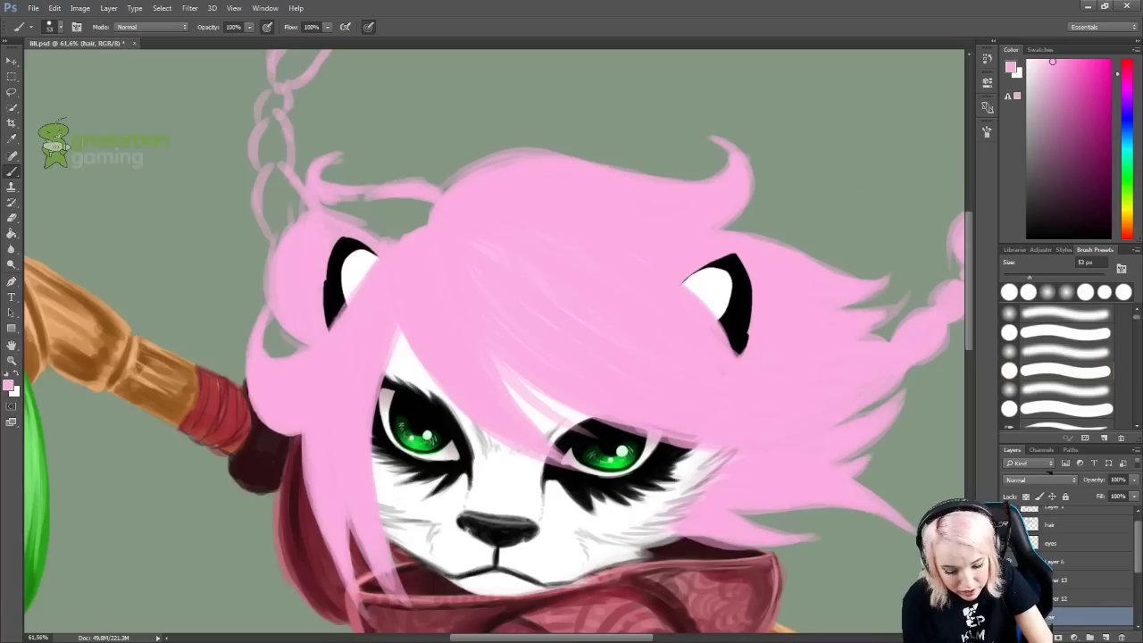
Fill the upper-left hair tuft and the left braid with solid light pink.
drag(407, 188, 334, 212)
drag(290, 174, 335, 306)
drag(303, 200, 296, 257)
drag(344, 102, 326, 134)
key(ctrl+alt+z)
mouse_move(357, 70)
mouse_down()
mouse_move(339, 103)
mouse_move(274, 29)
mouse_up()
drag(425, 241, 396, 216)
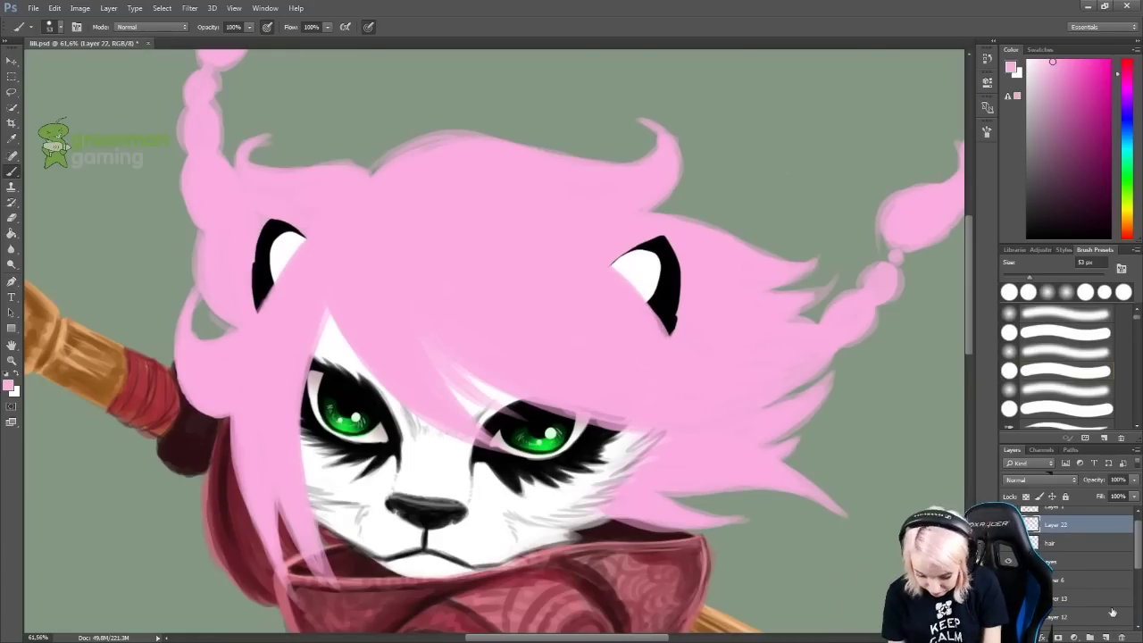
On Layer 22 above the upper hair layer, draw dark magenta lines along the fringe's lower edge and inner strands.
click(1091, 114)
drag(324, 246, 417, 409)
drag(384, 268, 473, 428)
drag(366, 243, 554, 406)
key(ctrl+alt+z)
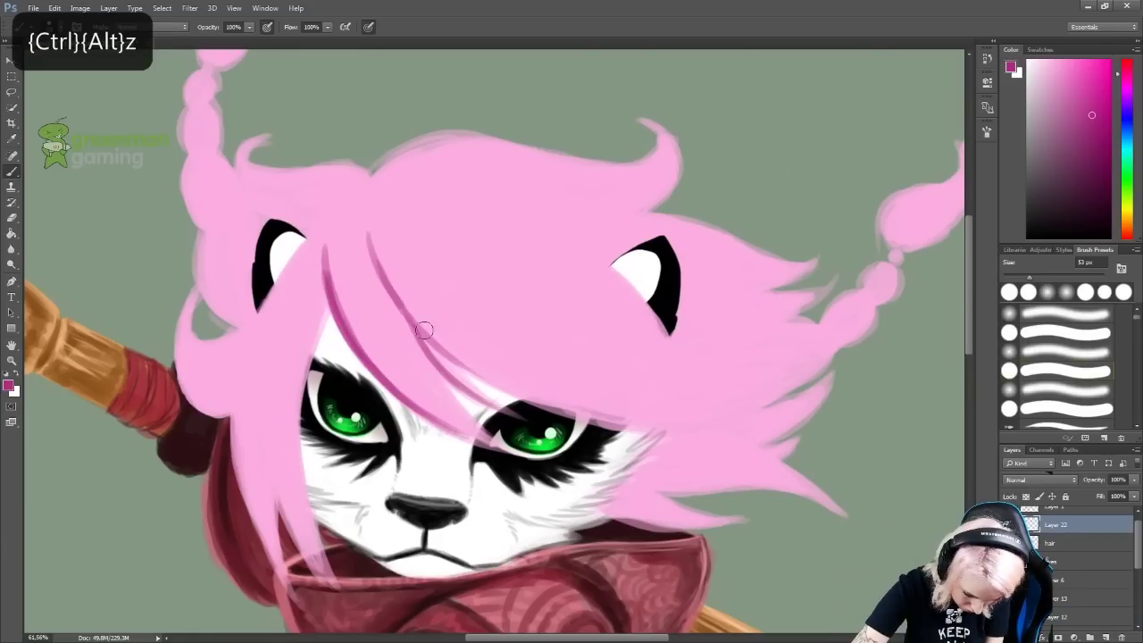
drag(424, 331, 811, 339)
key(ctrl+alt+z)
Draw magenta strand lines sweeping from the parting across the fringe to its tip on the right.
drag(385, 214, 728, 353)
drag(608, 272, 789, 362)
drag(594, 335, 759, 371)
mouse_move(381, 227)
mouse_down()
mouse_move(500, 266)
mouse_move(559, 344)
mouse_up()
drag(499, 264, 600, 332)
Draw magenta strand lines over the raised crown hair and down the lock beside the left eye.
drag(366, 232, 486, 134)
drag(536, 212, 677, 125)
key(ctrl+alt+z)
mouse_move(320, 257)
mouse_down()
mouse_move(312, 401)
mouse_move(335, 585)
mouse_up()
drag(303, 603, 256, 371)
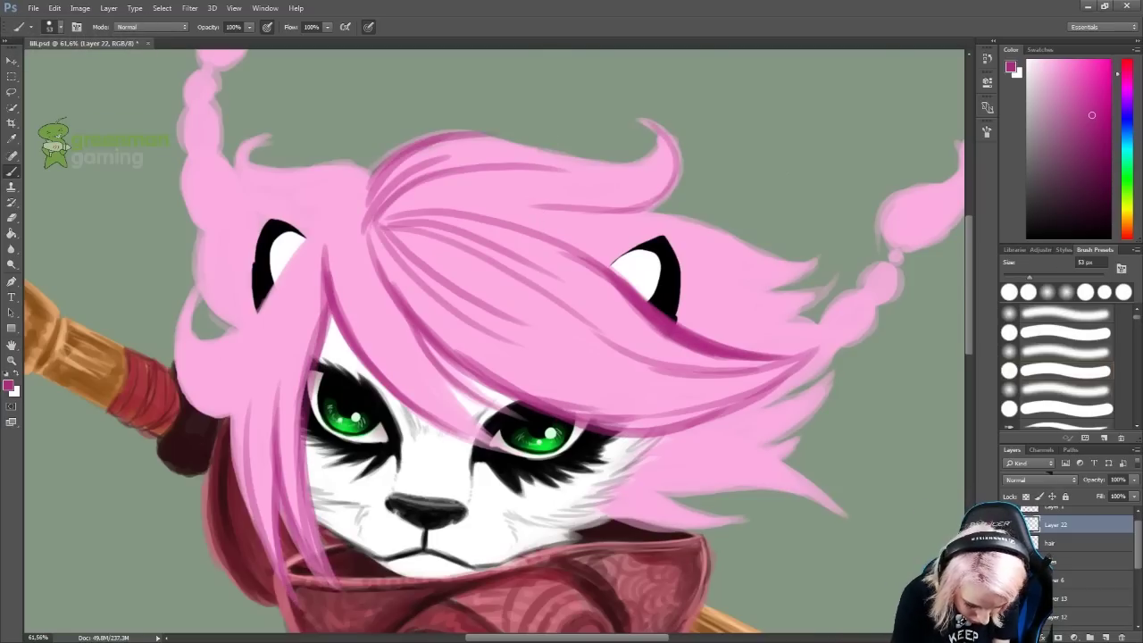
Outline the left lock, its outer curl, the upper-left tuft and the left braid's segments in dark magenta.
drag(304, 263, 236, 536)
drag(340, 215, 268, 312)
key(ctrl+alt+z)
drag(250, 285, 183, 402)
key(ctrl+alt+z)
drag(237, 362, 188, 416)
drag(230, 288, 207, 321)
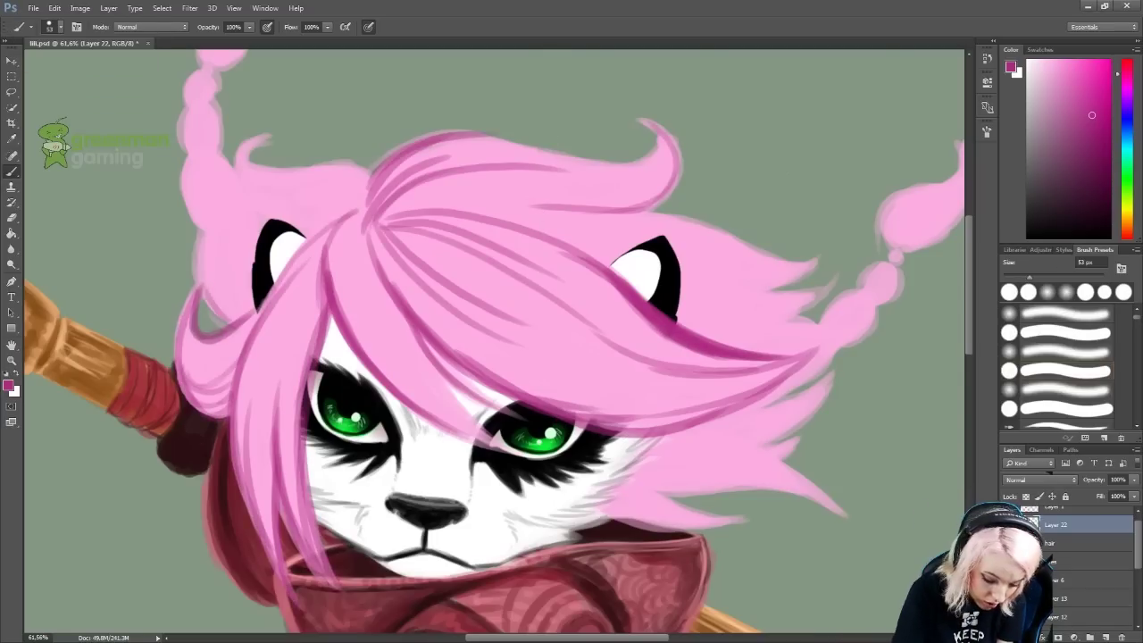
key(ctrl+alt+z)
drag(366, 203, 245, 142)
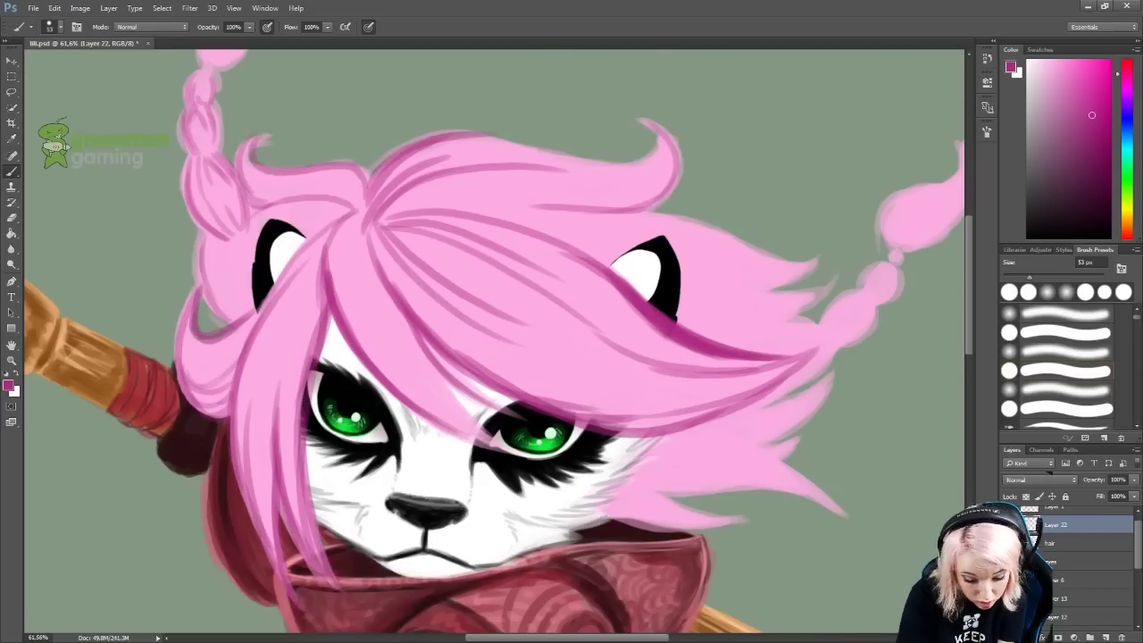
Draw dark magenta strand lines through the tufts beside the right cheek and over the right braid's segments and tip.
key(space)
drag(649, 217, 547, 444)
mouse_move(630, 488)
mouse_down()
mouse_move(773, 438)
mouse_move(931, 275)
mouse_up()
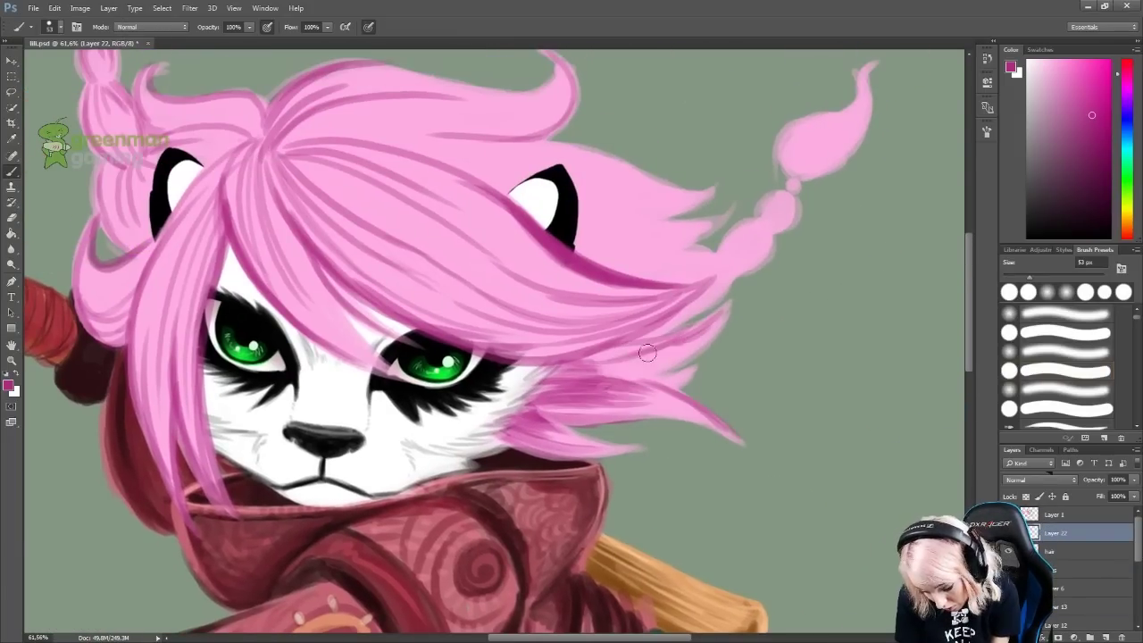
drag(858, 86, 797, 174)
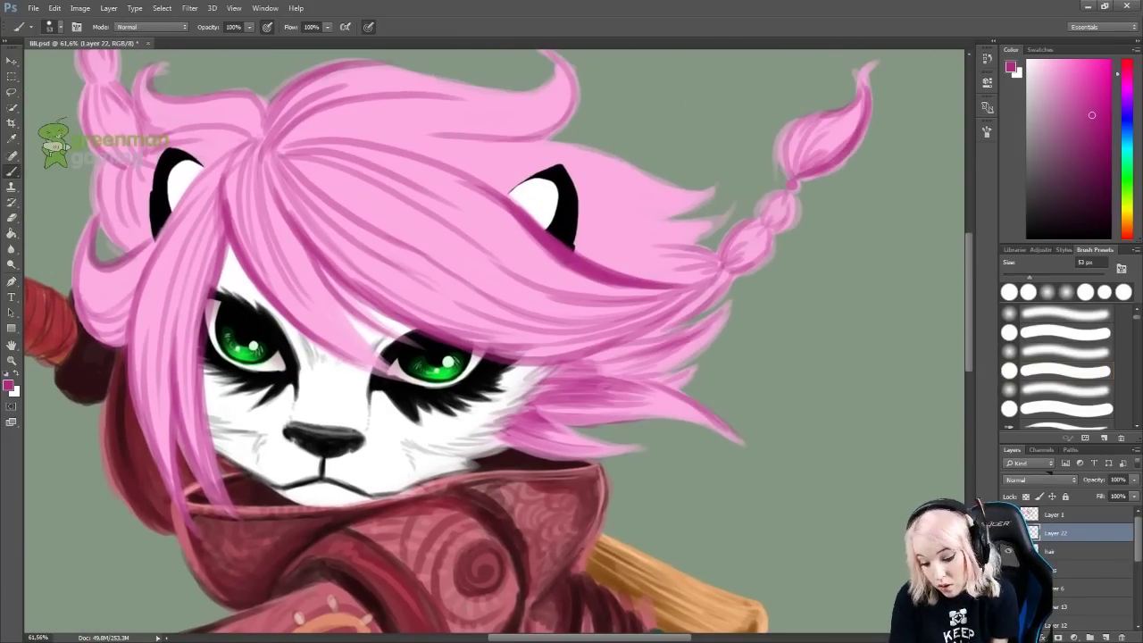
Shade beneath the raised crown lock and draw dark magenta strands through the hair behind the right ear.
mouse_move(355, 138)
mouse_down()
mouse_move(572, 110)
mouse_move(518, 179)
mouse_up()
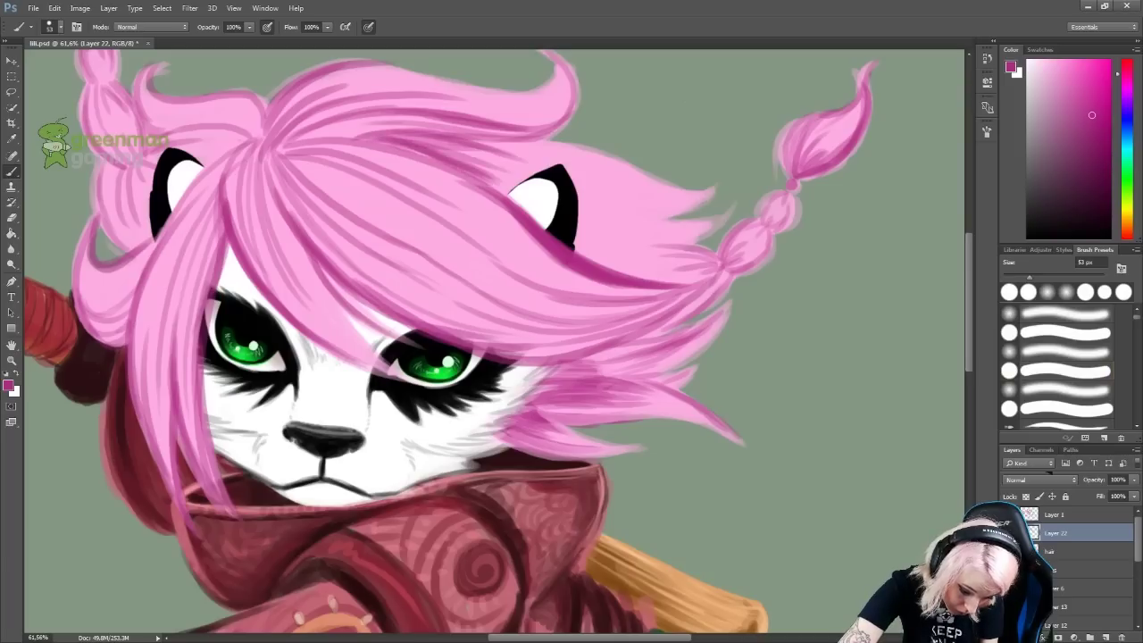
drag(700, 190, 581, 228)
key(ctrl+alt+z)
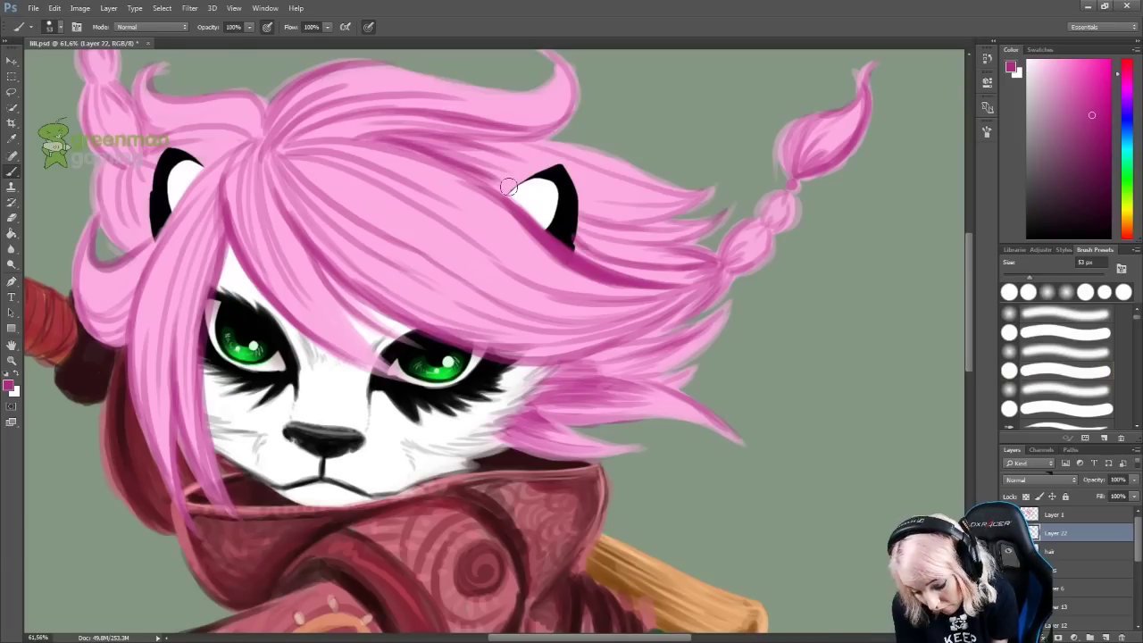
key(e)
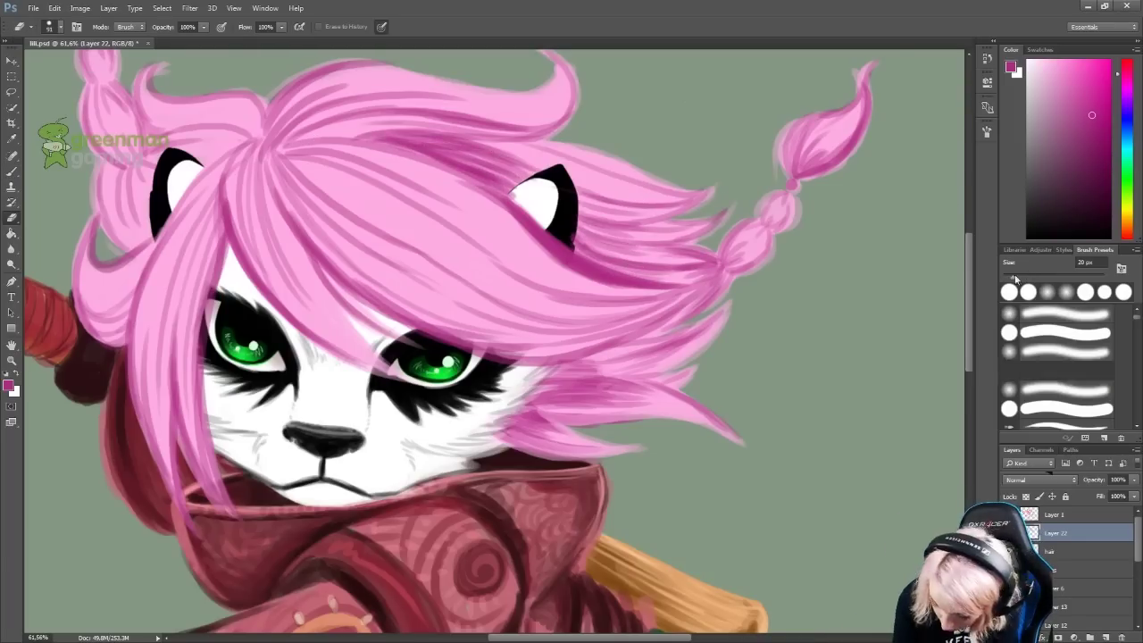
On Layer 24 above Layer 22, paint pale pink highlight strands over the crown, fringe and left locks.
key(b)
key(ctrl+alt+z)
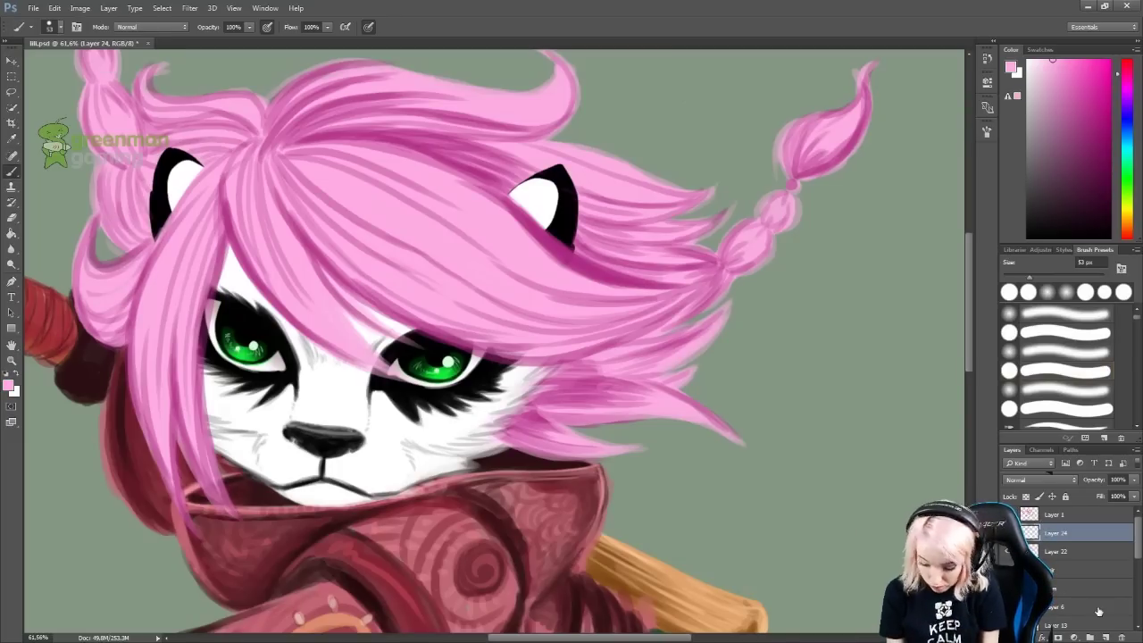
key(ctrl+alt+z)
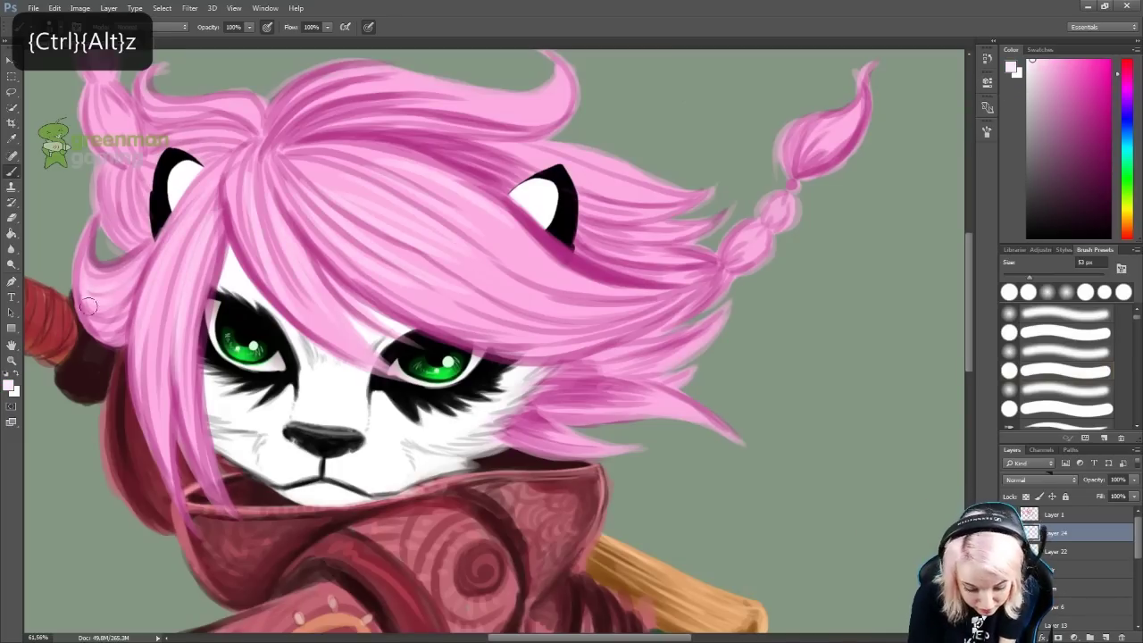
key(ctrl+alt+z)
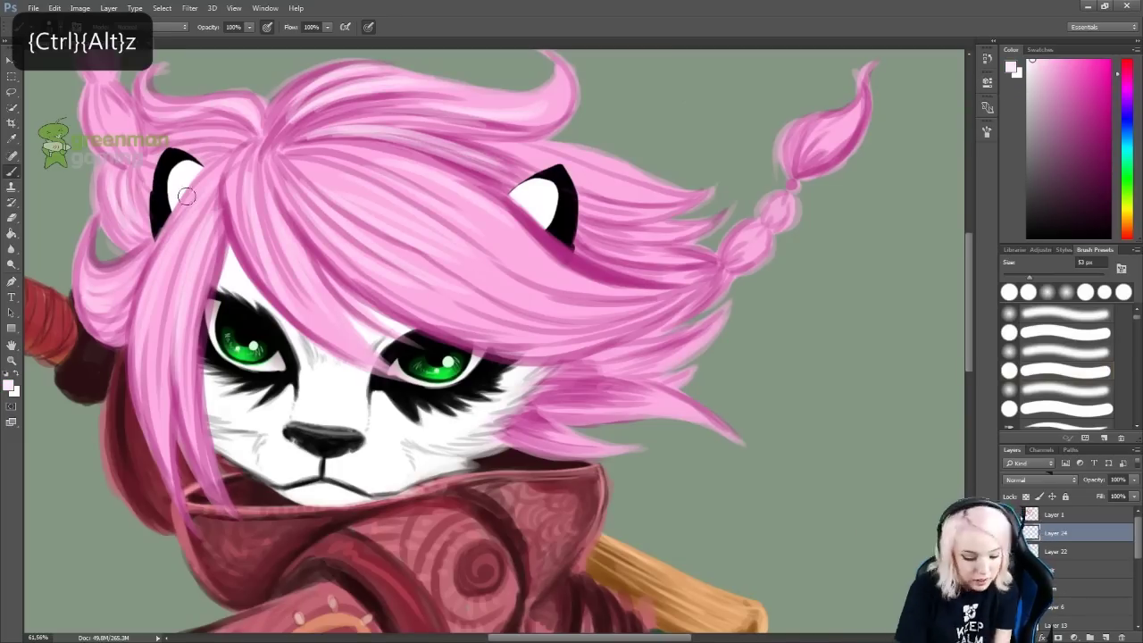
scroll(908, 194, up, 4)
key(ctrl+alt+z)
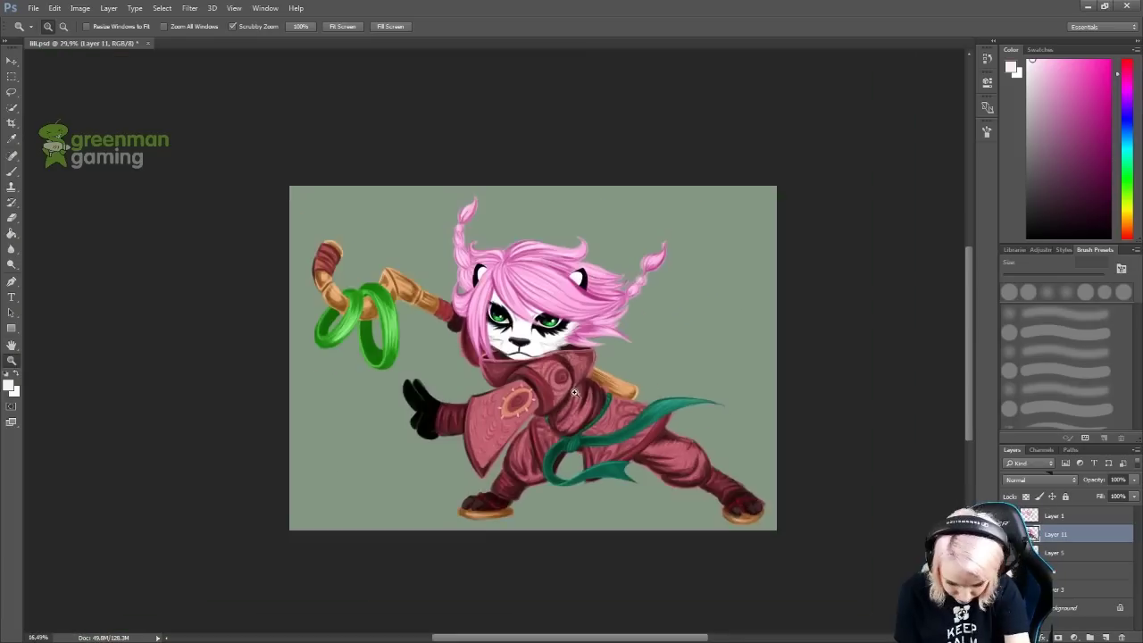
Duplicate the merged figure on Layer 11 and darken the copy into a near-black silhouette.
drag(1107, 630, 1107, 633)
click(80, 8)
click(267, 102)
key(Return)
Flip the silhouette vertically beneath the feet as a ground reflection and place its layer below Layer 11.
key(ctrl+t)
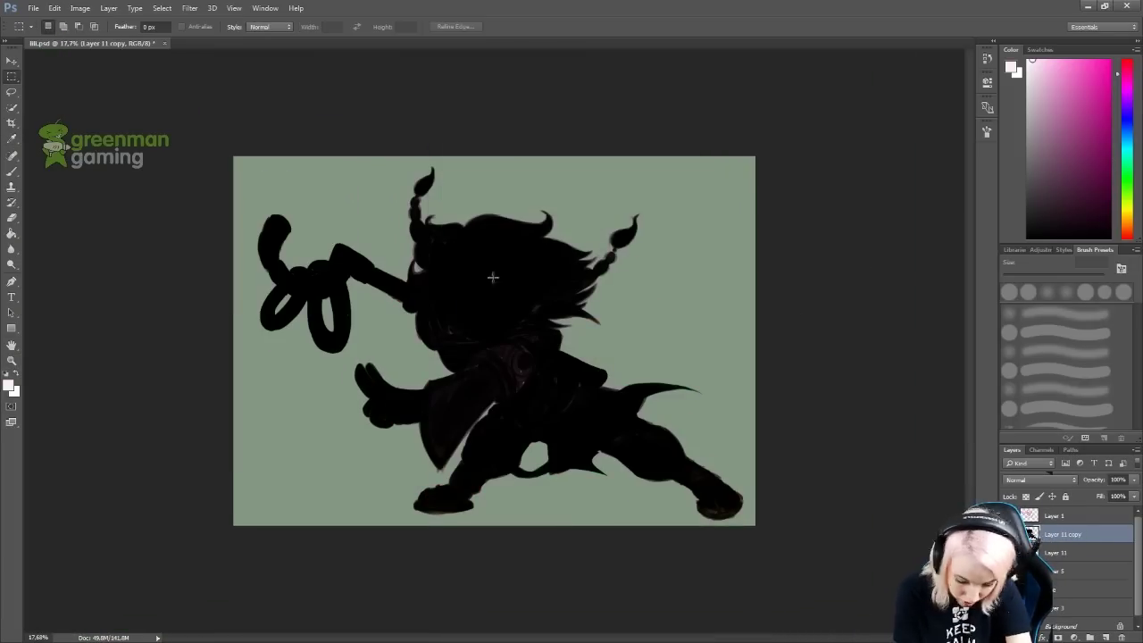
drag(638, 400, 638, 642)
key(Return)
drag(1063, 534, 1106, 570)
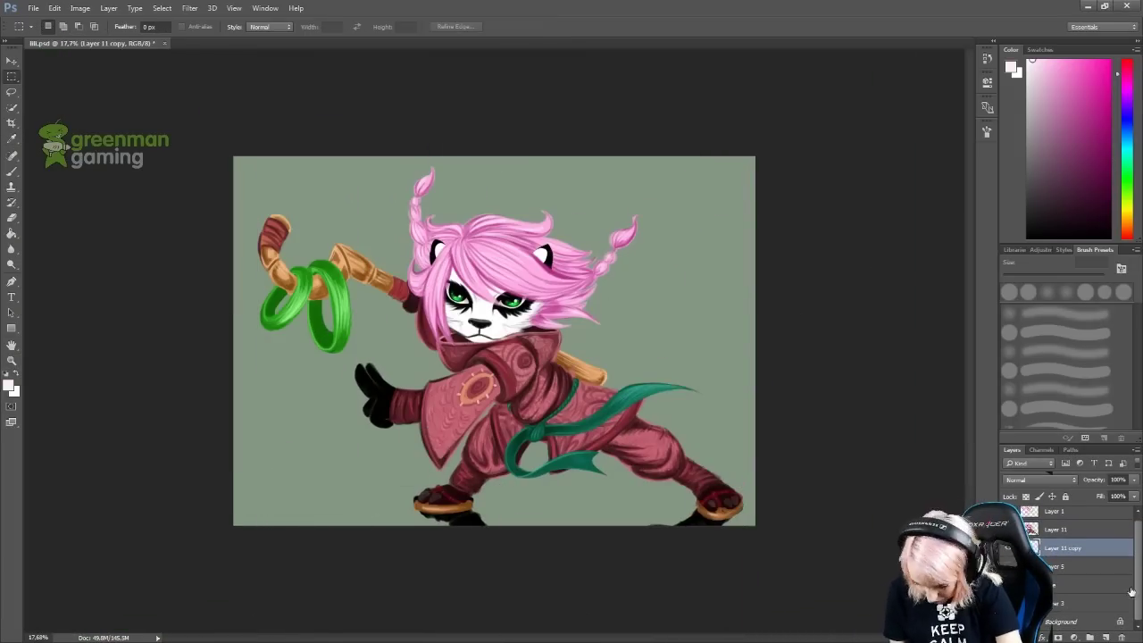
Fill a new background layer behind the figure with a vertical gradient from pale pink down to muted purple.
click(1106, 636)
click(9, 386)
click(686, 155)
key(g)
drag(581, 160, 581, 506)
click(1045, 480)
click(1072, 547)
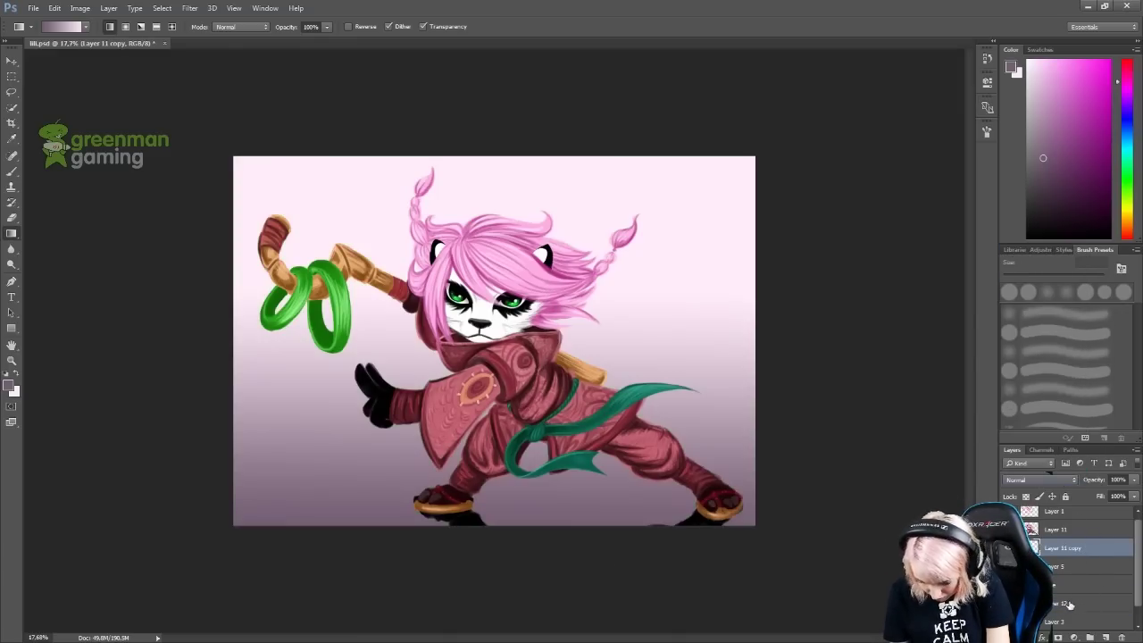
Lighten the floor beneath the figure on Layer 12 using a large soft Dodge brush.
click(1069, 605)
click(12, 264)
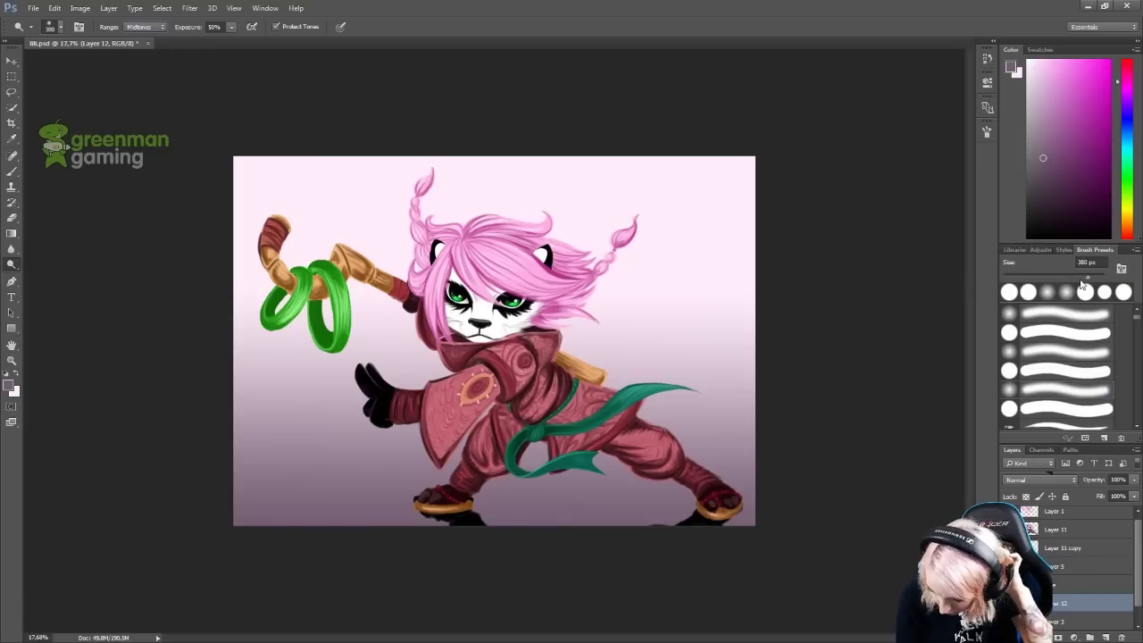
key(ctrl+alt+z)
key(ctrl+alt+z)
key(ctrl+alt+z)
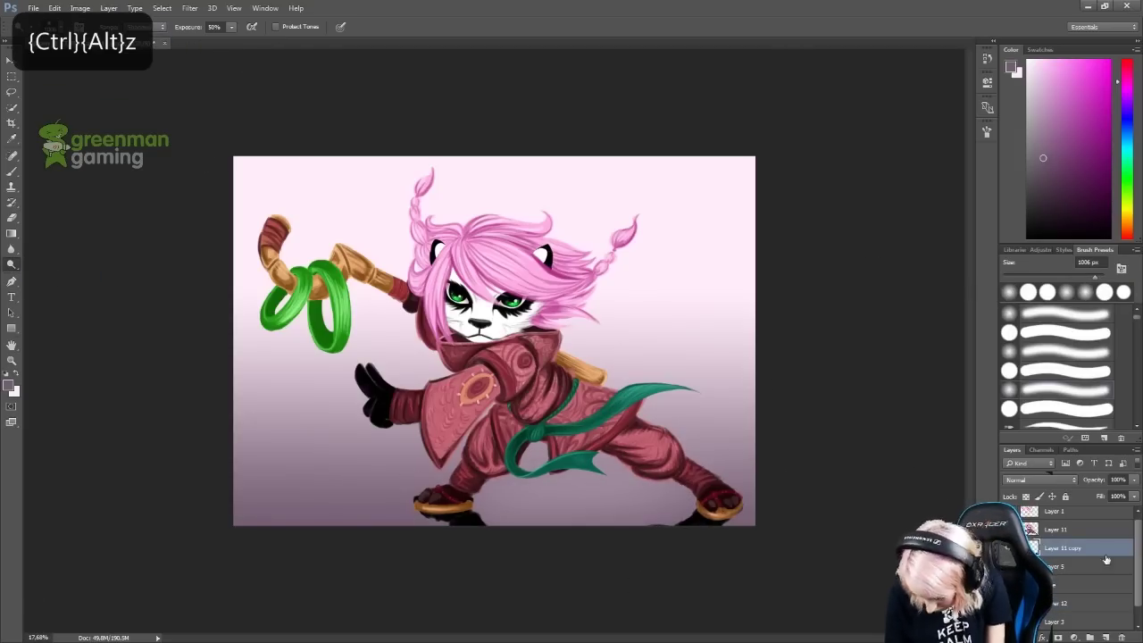
Move the figure slightly upward on the canvas to leave more floor below its feet.
key(v)
key(shift+alt+bracketright)
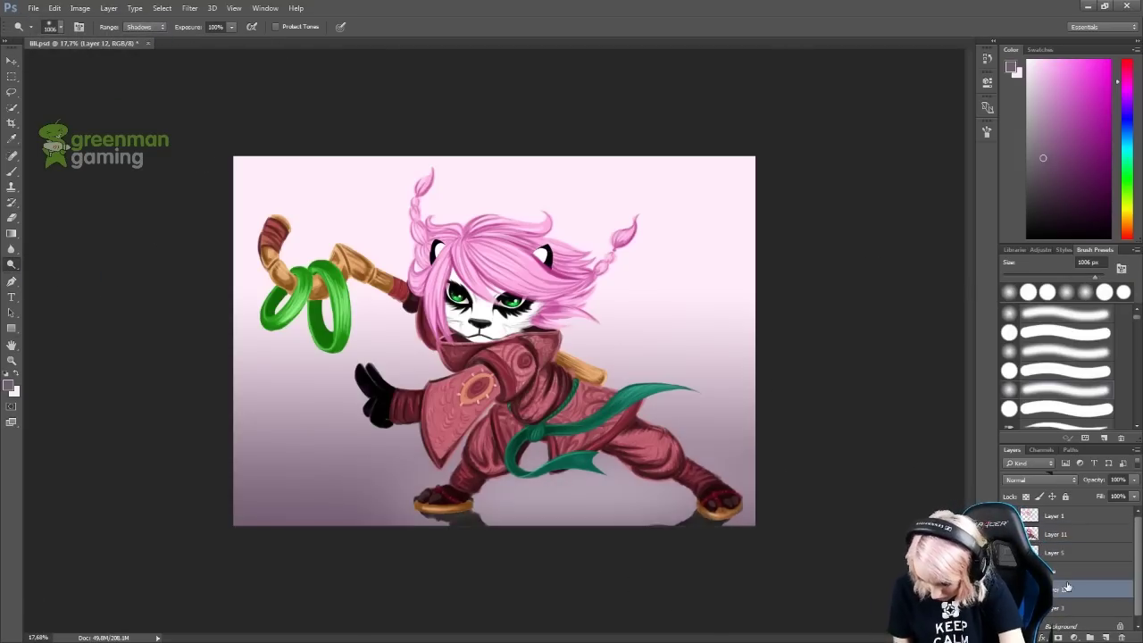
drag(574, 413, 576, 393)
key(ctrl+alt+z)
key(ctrl+alt+z)
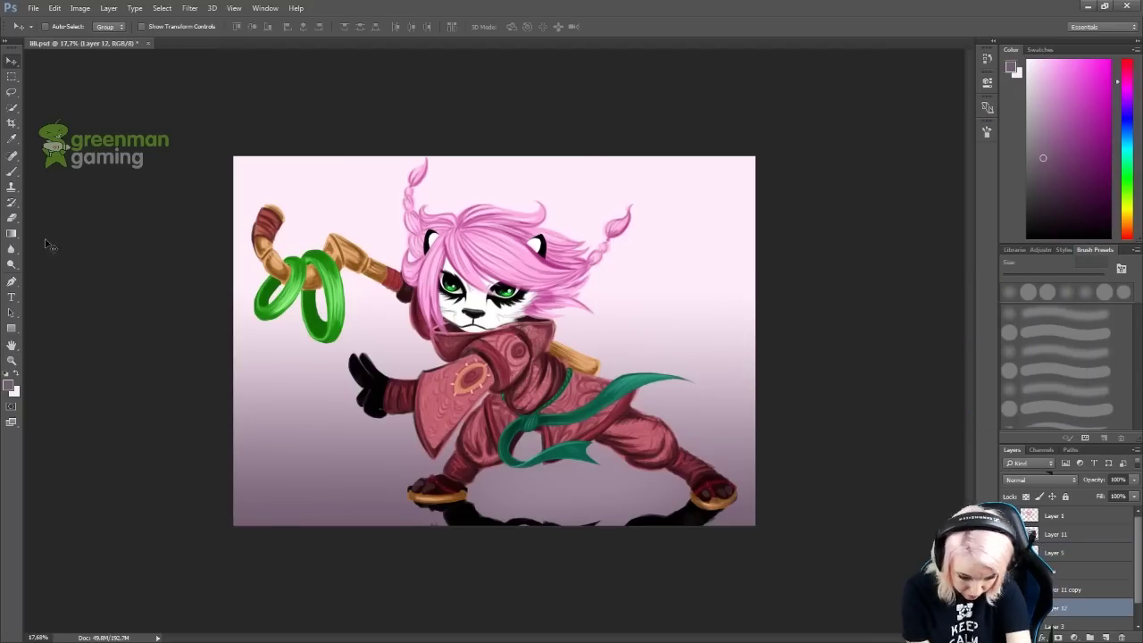
Fade the black ground reflection on Layer 11 copy to grey with Dodge set to Shadows at 100% exposure.
key(o)
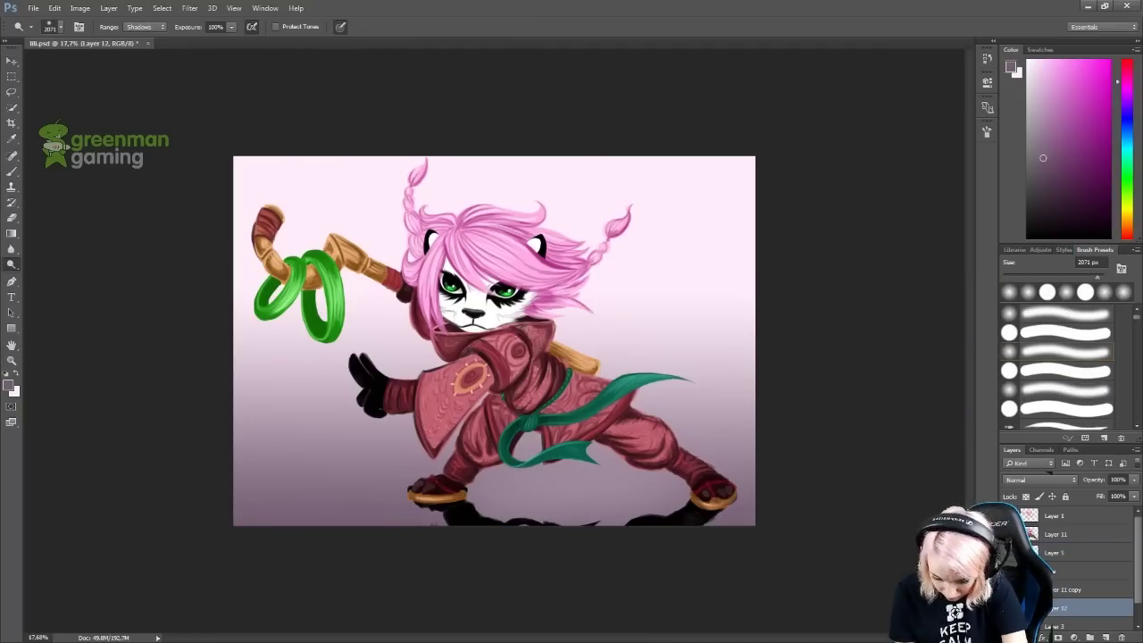
key(alt+bracketright)
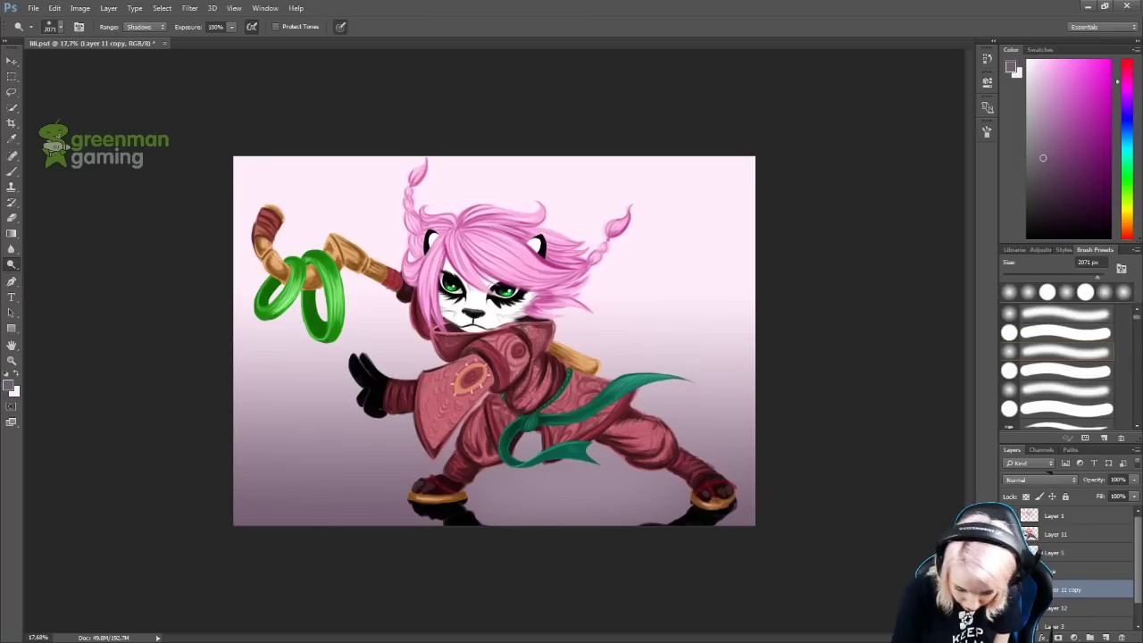
Duplicate Layer 11 and brighten the hair, hood and sash on the copy with Dodge set to Highlights.
key(ctrl+j)
click(140, 27)
click(151, 40)
key(alt+shift+h)
key(ctrl+alt+z)
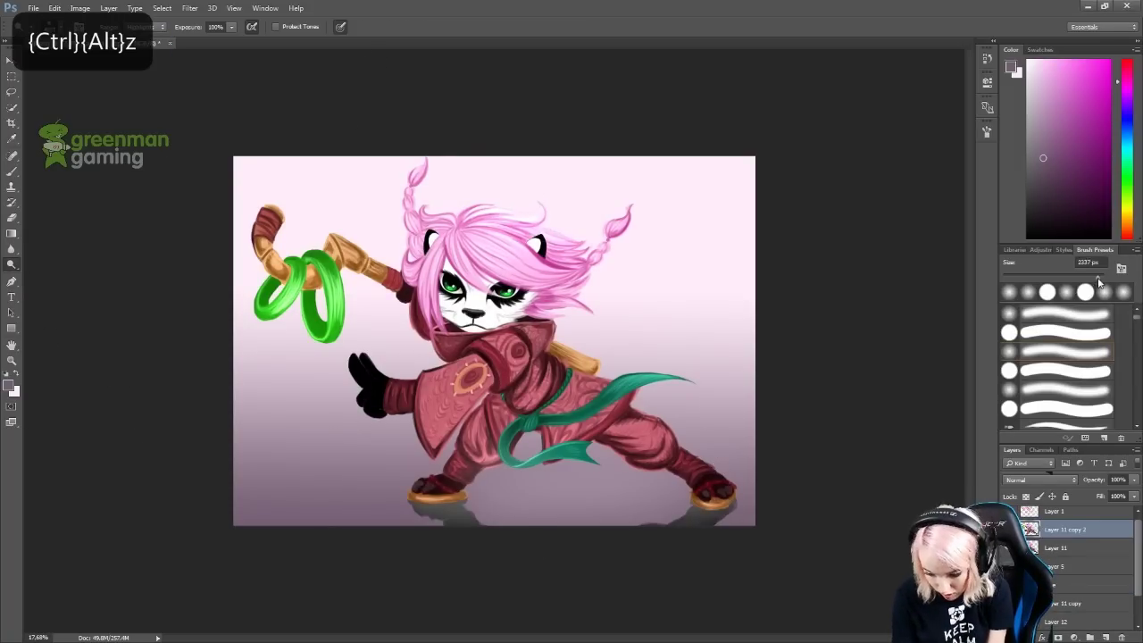
key(ctrl+alt+z)
key(ctrl+alt+z)
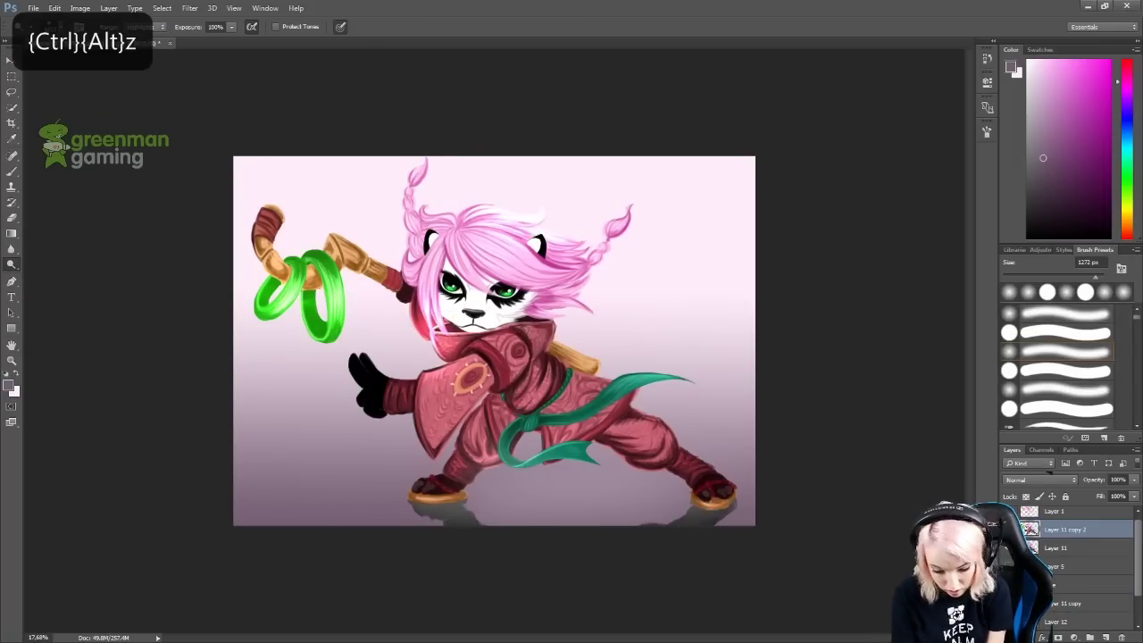
key(ctrl+alt+z)
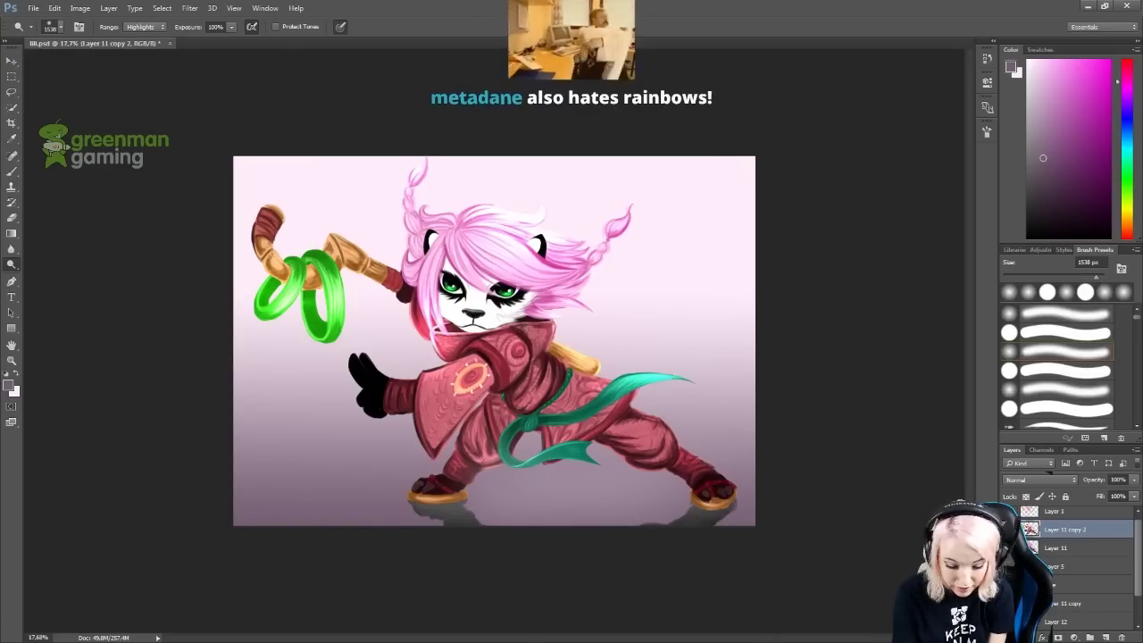
Brighten the staff, green rings and sandals on Layer 11 copy 2 with a 416 px Dodge brush.
key(ctrl+alt+z)
key(ctrl+alt+z)
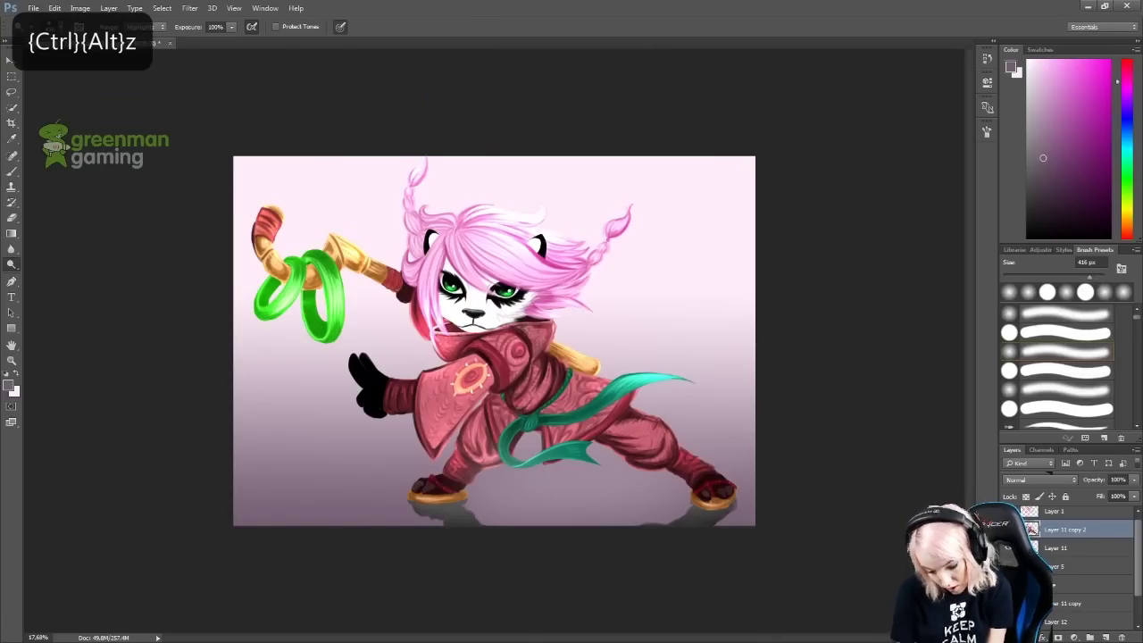
key(ctrl+alt+z)
key(ctrl+alt+z)
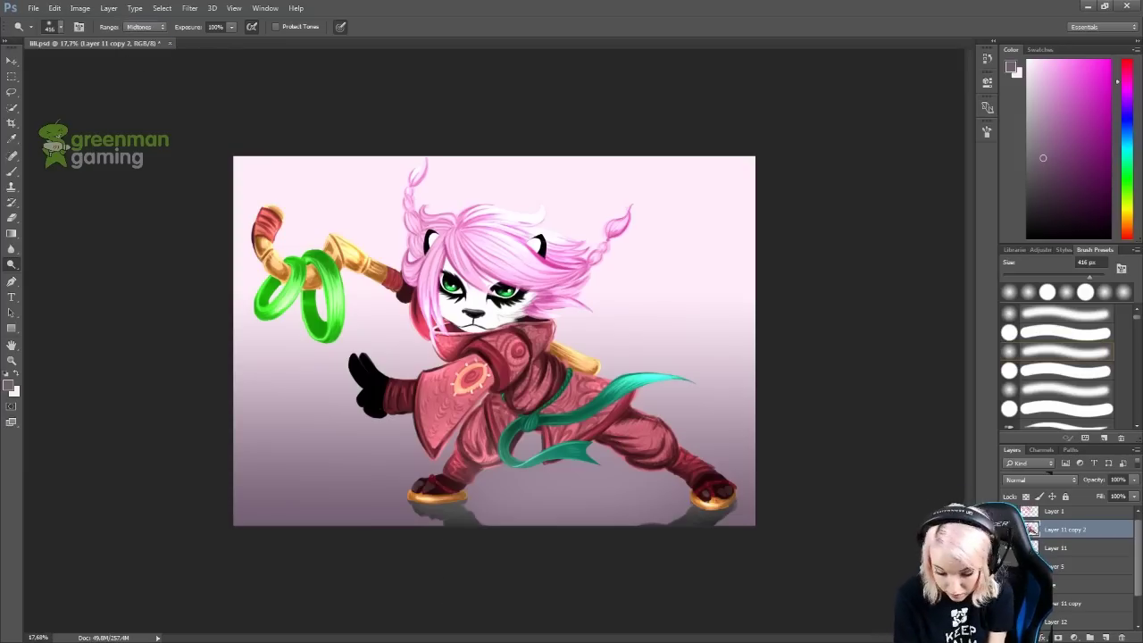
On Layer 11 copy 3 beneath the face layer, lighten the ground reflection with Dodge set to Highlights at 100% exposure.
key(ctrl+alt+z)
key(ctrl+alt+z)
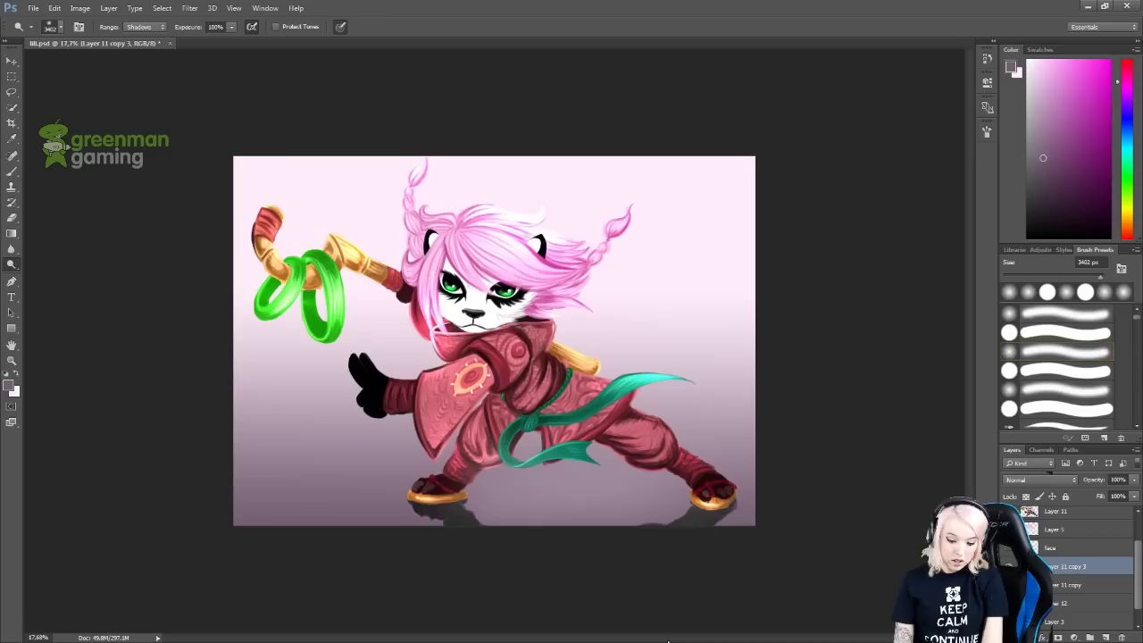
key(alt+shift+h)
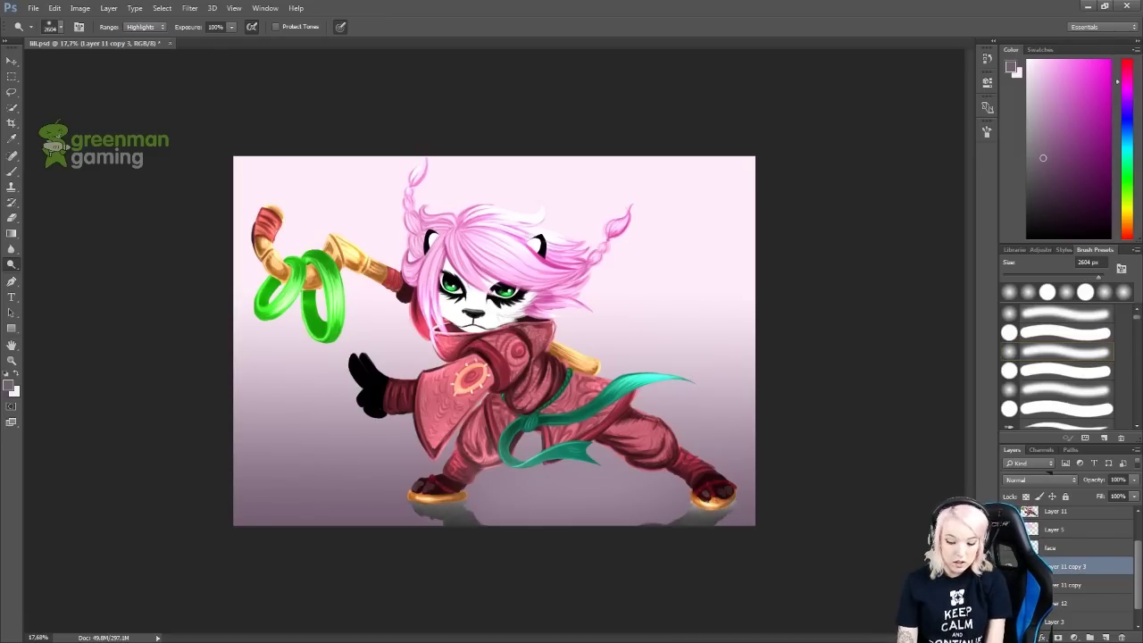
Add a new layer above Layer 1 and write the artist's signature in black to the right of the panda's head.
click(1065, 533)
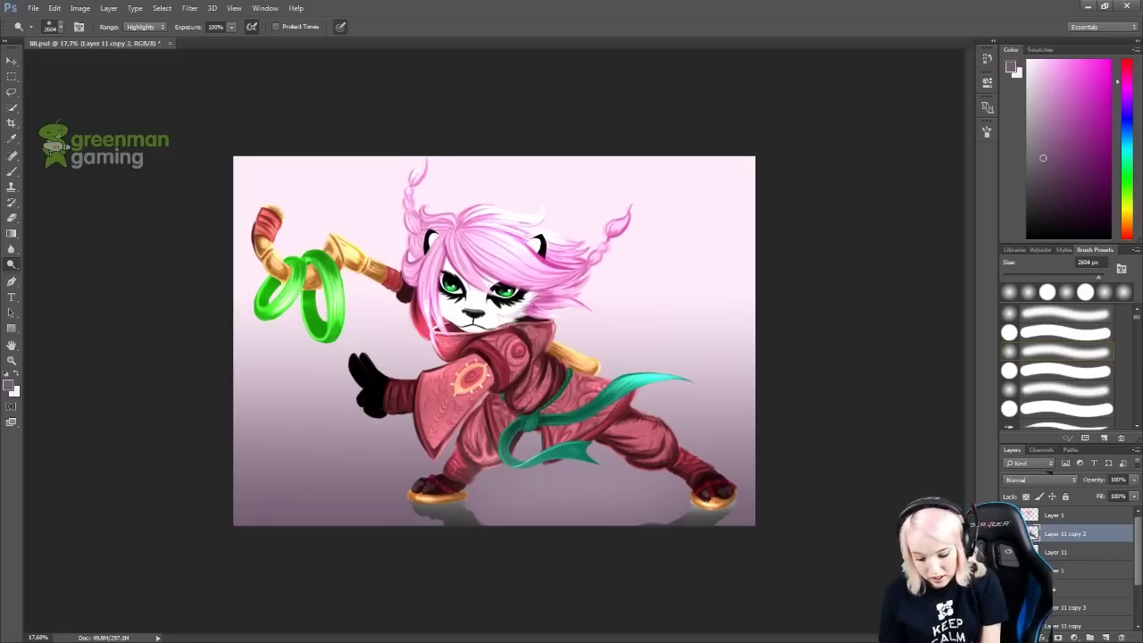
key(z)
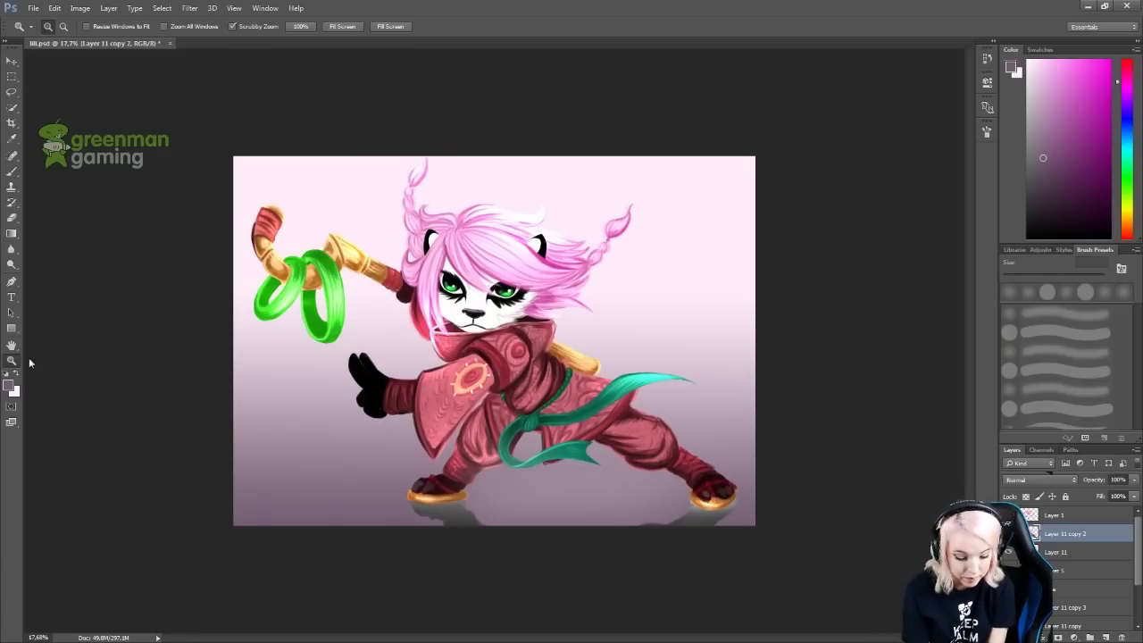
drag(661, 412, 705, 412)
click(1062, 515)
click(1107, 636)
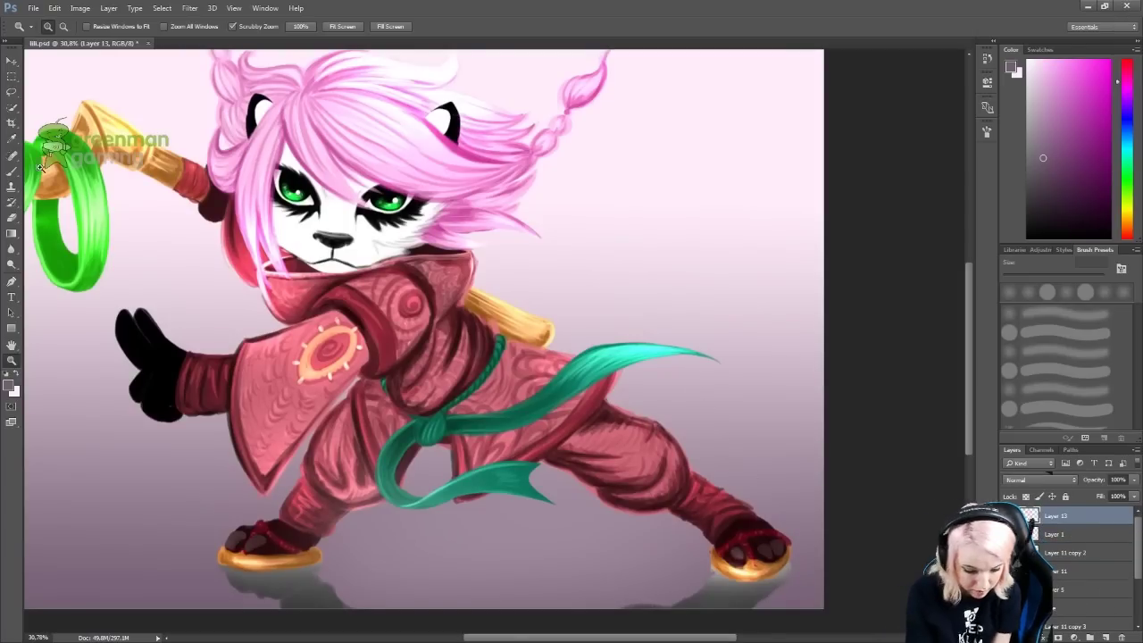
key(b)
key(d)
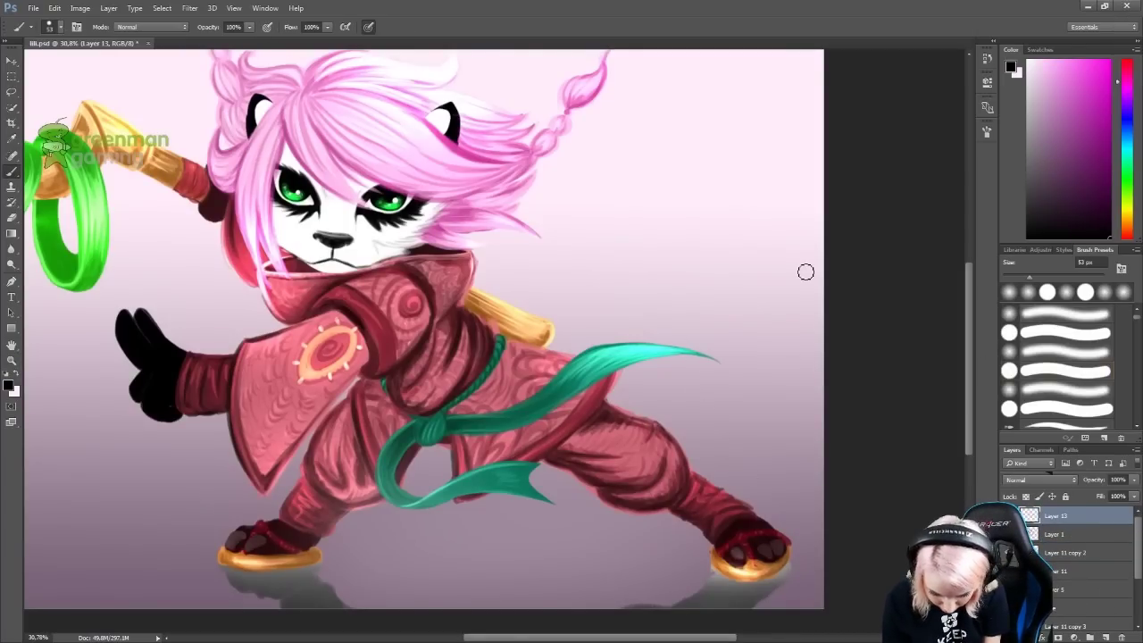
key(bracketleft)
key(bracketleft)
key(bracketleft)
mouse_move(581, 228)
mouse_down()
mouse_move(578, 300)
mouse_move(665, 264)
mouse_up()
key(ctrl+alt+z)
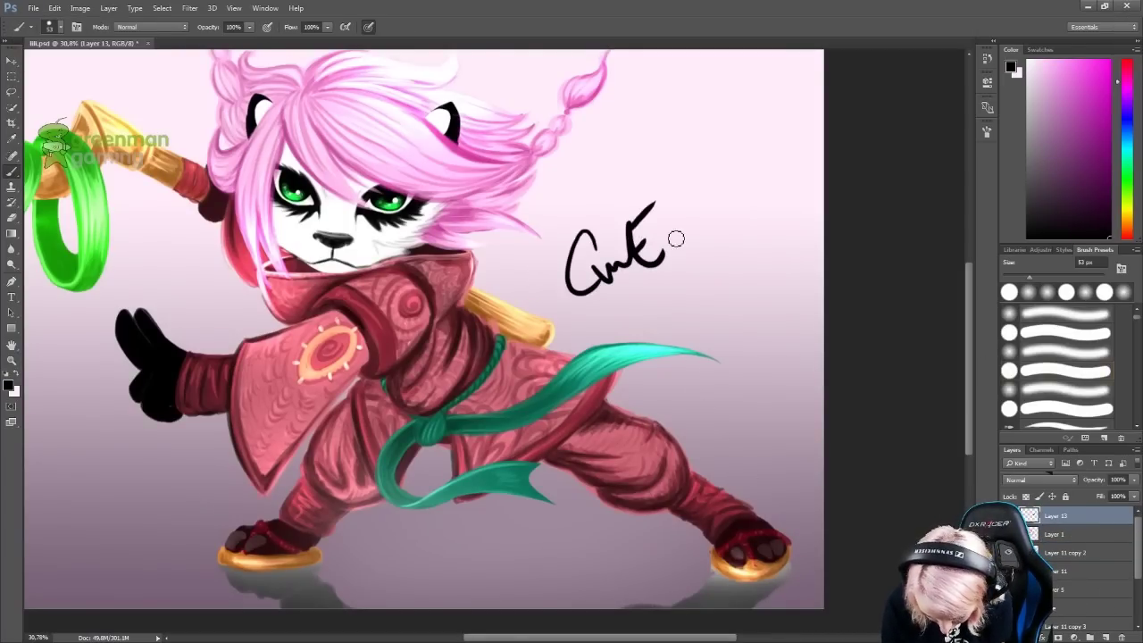
Draw a small black heart outline just after the signature.
drag(666, 215, 676, 239)
click(673, 285)
key(ctrl+alt+z)
Write the date 7/9-2015 beneath the signature with a thinner black brush.
drag(595, 297, 604, 310)
mouse_move(615, 286)
mouse_down()
mouse_move(608, 314)
mouse_move(653, 297)
mouse_up()
drag(661, 278, 660, 279)
drag(671, 275, 668, 291)
drag(682, 273, 686, 288)
key(ctrl+alt+z)
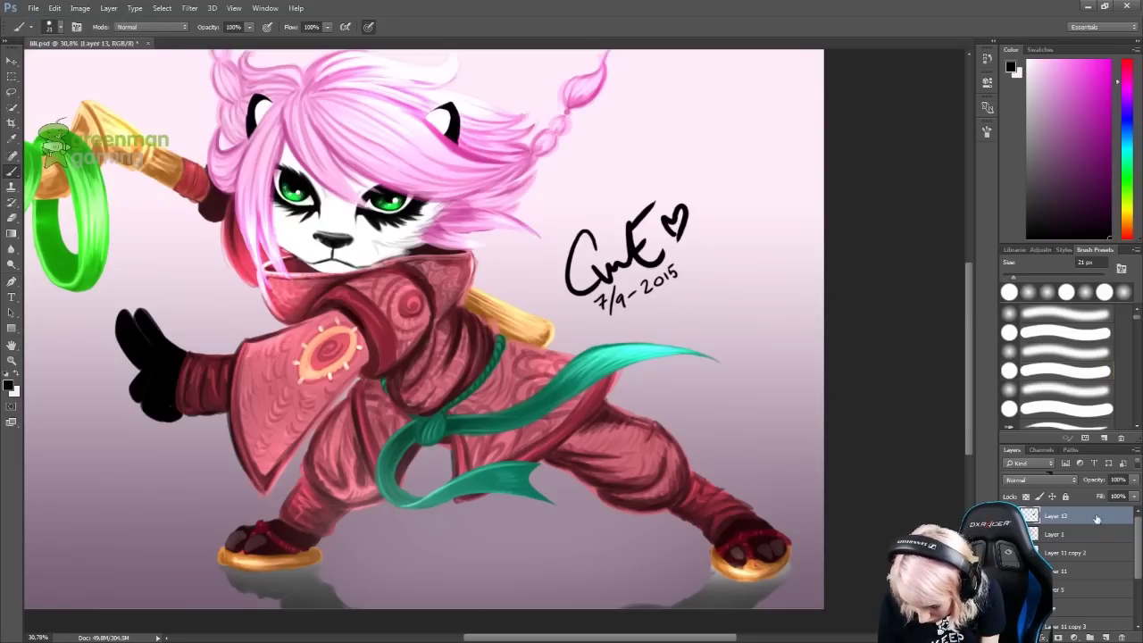
Give the signature layer a white outside Stroke at 45% opacity and adjust its size.
click(628, 225)
drag(831, 164, 836, 164)
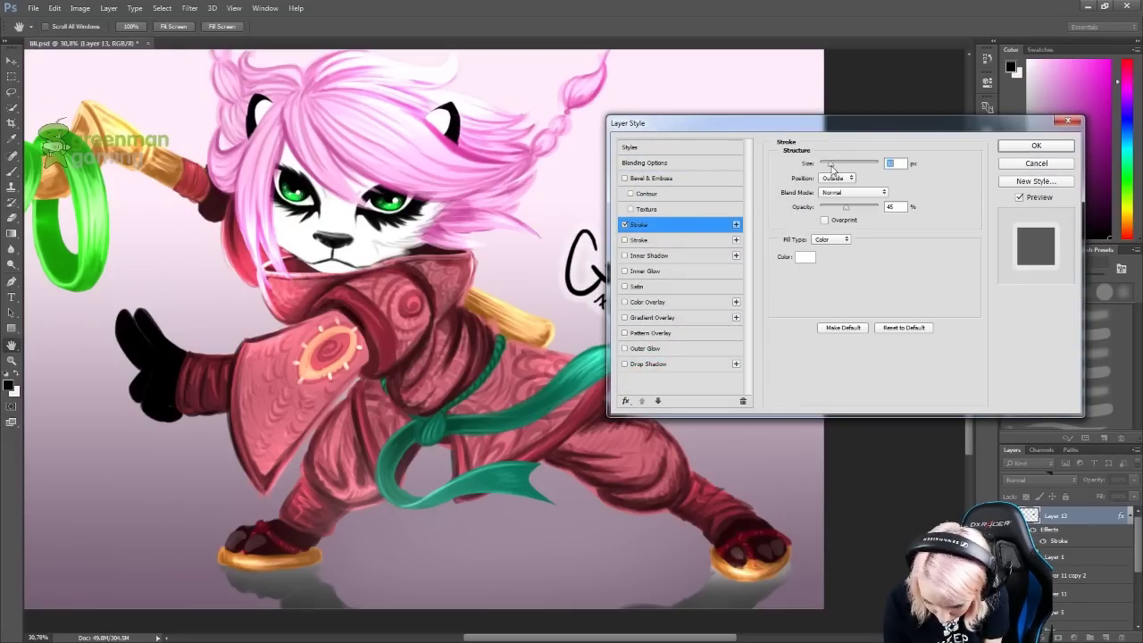
click(1018, 148)
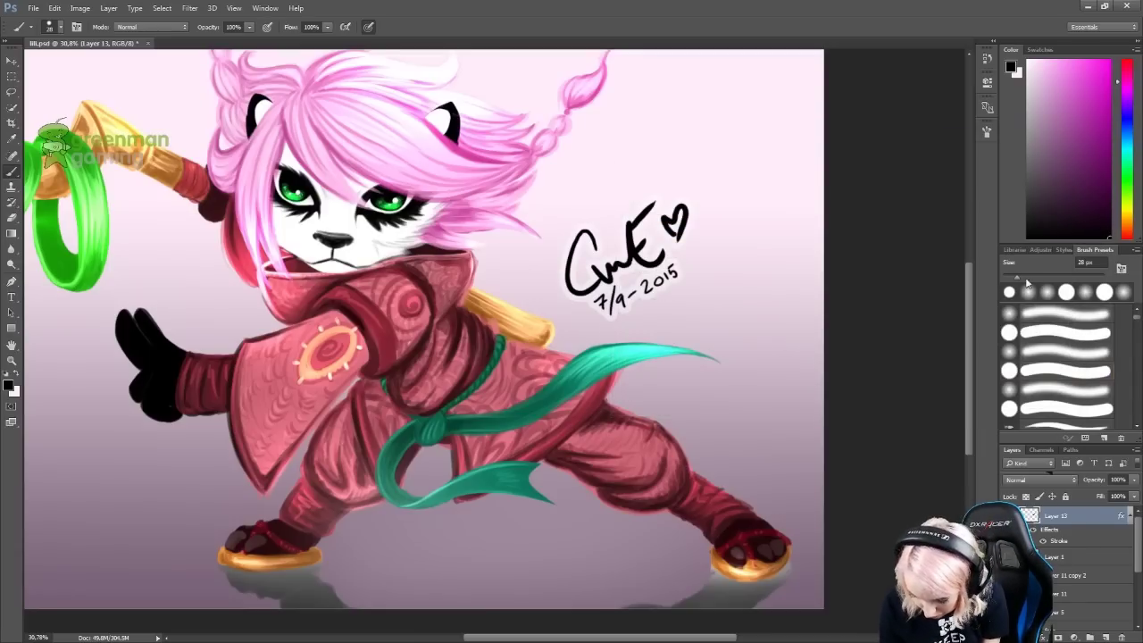
On the flattened PNG, hand-letter "Thanks for watching!" above the panda and sketch a plus sign with a thumbs-up by its paw.
key(ctrl+alt+z)
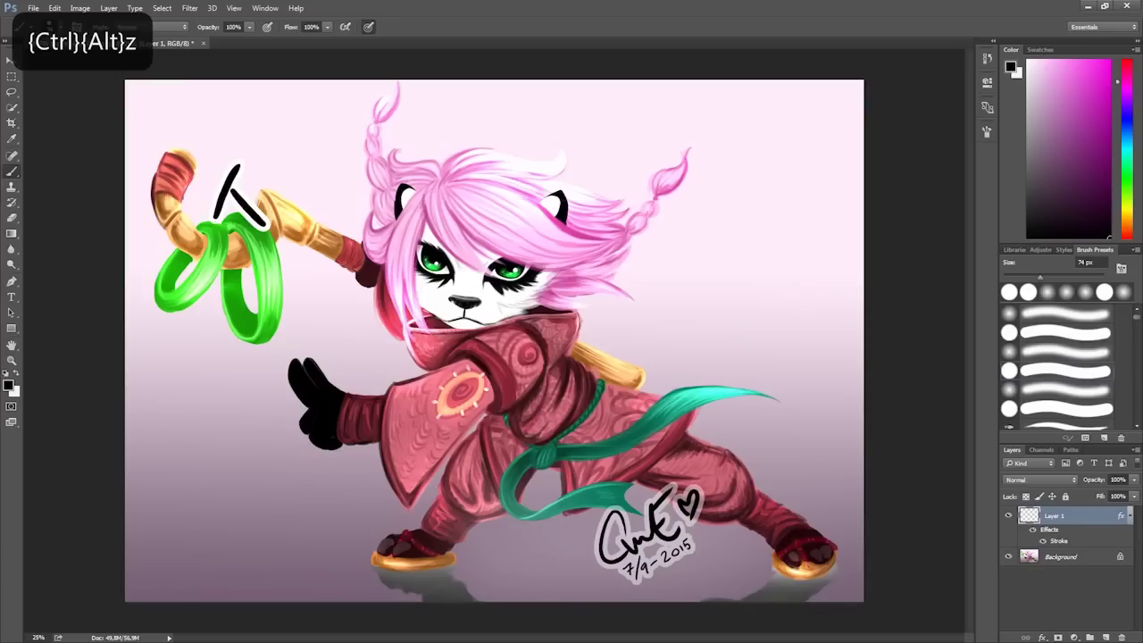
mouse_move(223, 214)
mouse_down()
mouse_move(410, 143)
mouse_move(532, 120)
mouse_move(687, 174)
mouse_move(773, 267)
mouse_move(295, 322)
mouse_move(270, 277)
mouse_move(344, 366)
mouse_up()
drag(600, 304, 603, 332)
drag(201, 389, 234, 385)
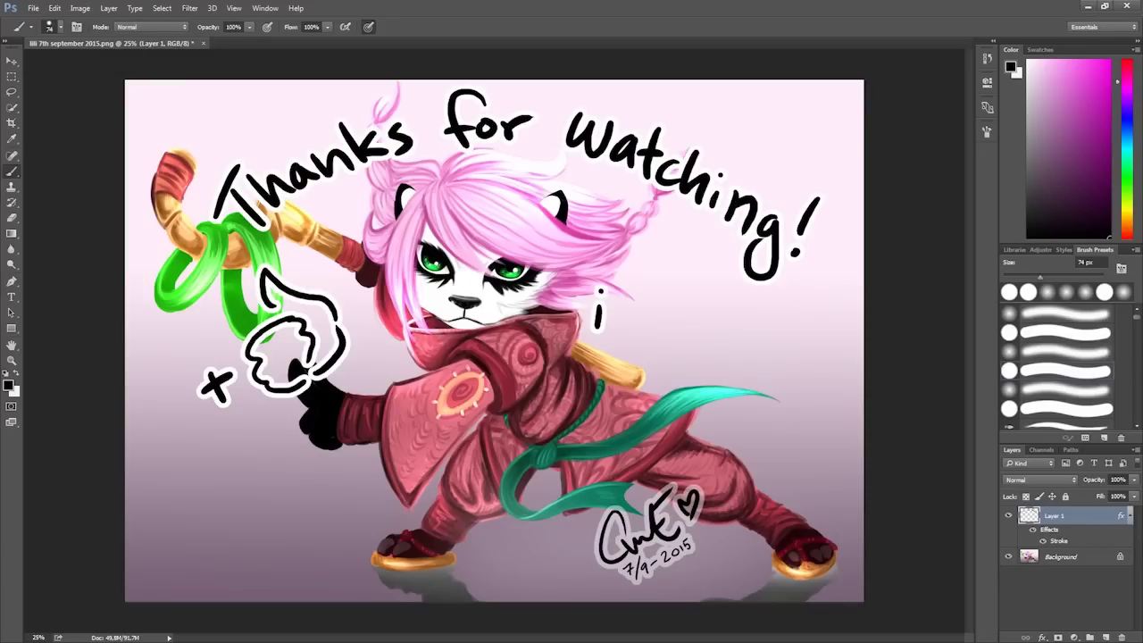
Hand-letter "if you enjoyed!" across the figure and finish it with a heart outline.
drag(643, 268, 624, 338)
drag(668, 321, 714, 379)
drag(714, 333, 761, 355)
mouse_move(250, 487)
mouse_down()
mouse_move(339, 518)
mouse_move(447, 419)
mouse_move(469, 442)
mouse_up()
drag(535, 429, 536, 397)
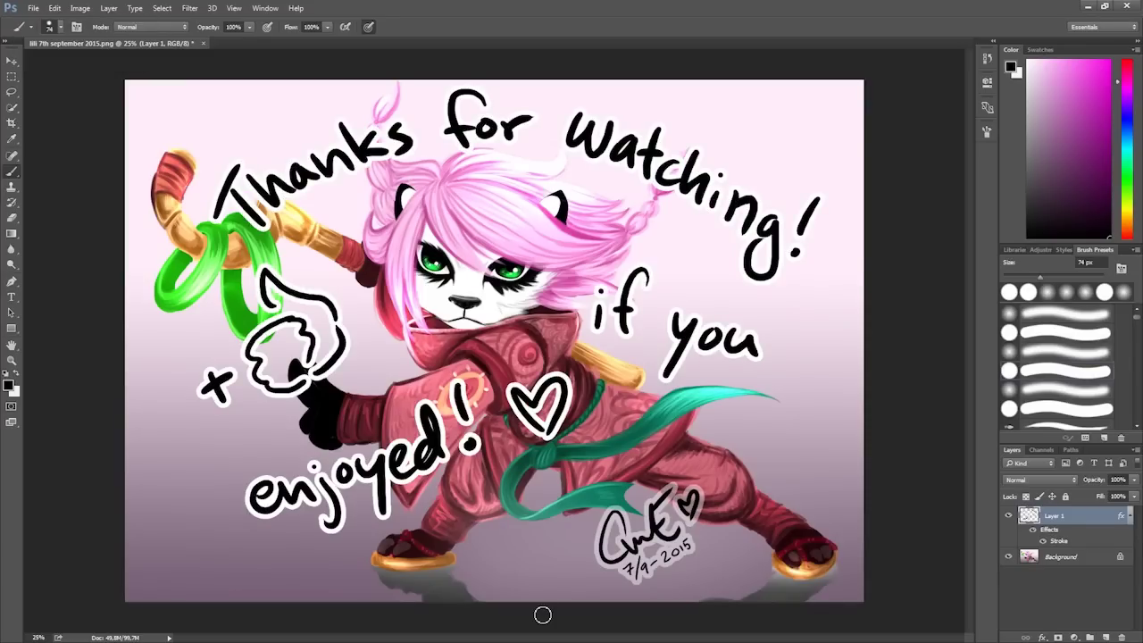